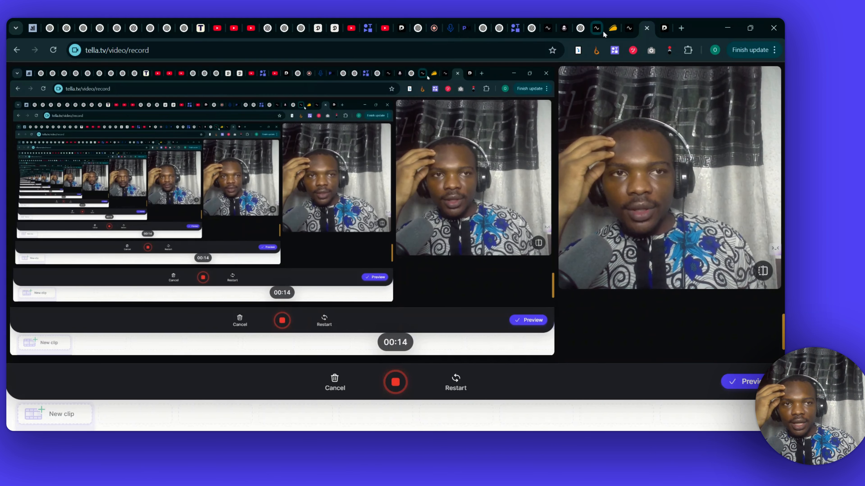
Step: Switch to the AppSumo listing for Promo Amp and review its offer summary and product overview
{"action": "left_click", "coordinate": [613, 29]}
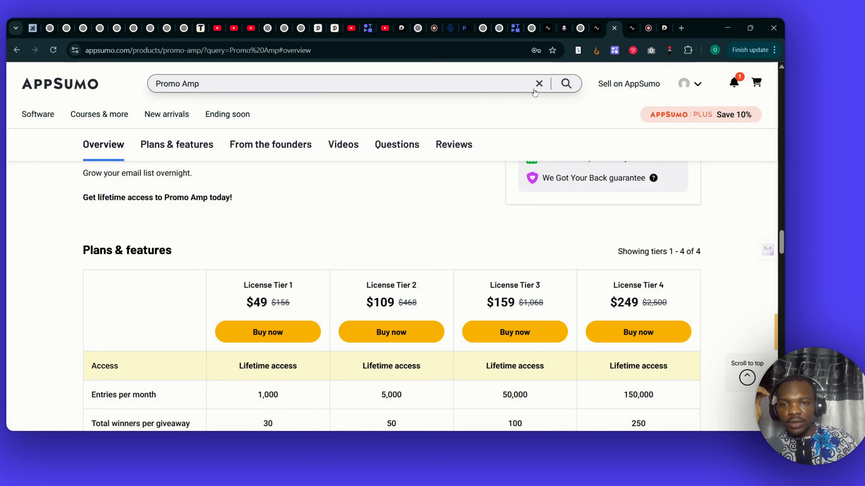
{"action": "scroll", "coordinate": [436, 238], "scroll_direction": "up", "scroll_amount": 5}
{"action": "scroll", "coordinate": [437, 239], "scroll_direction": "up", "scroll_amount": 15}
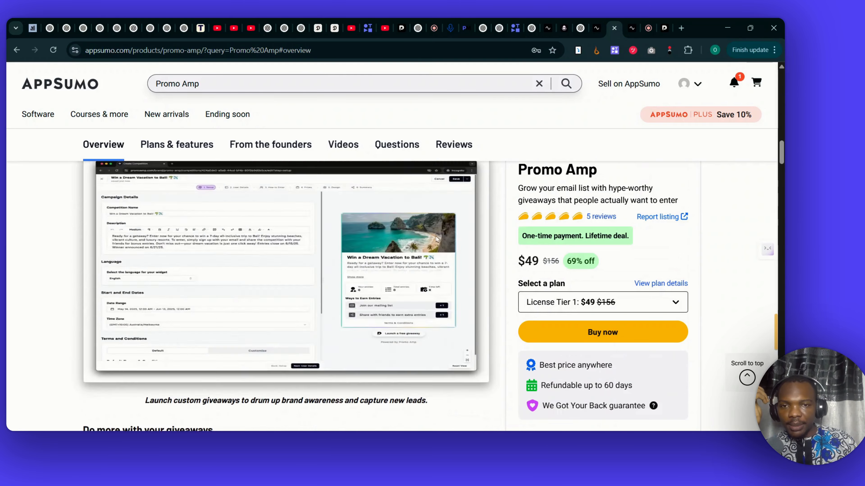
{"action": "scroll", "coordinate": [437, 239], "scroll_direction": "up", "scroll_amount": 4}
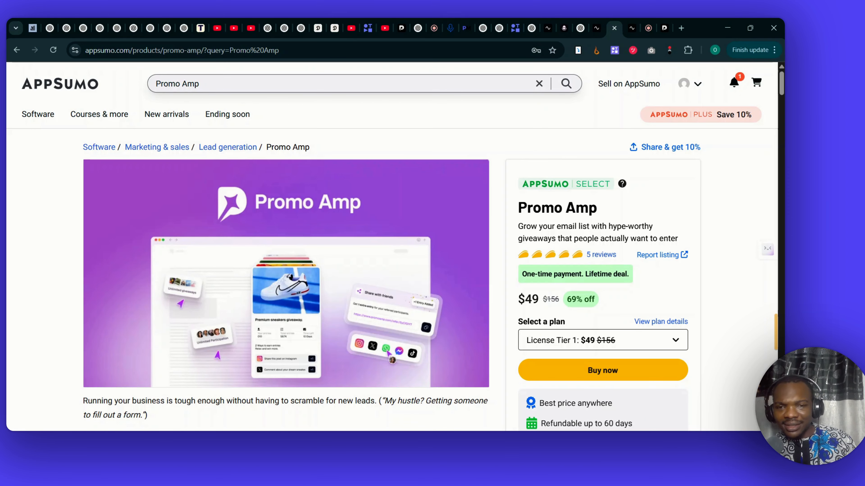
{"action": "scroll", "coordinate": [615, 263], "scroll_direction": "down", "scroll_amount": 10}
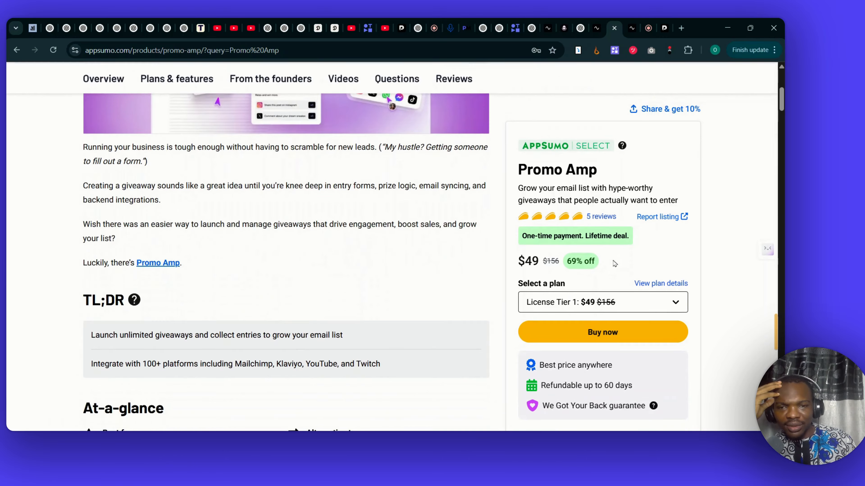
{"action": "scroll", "coordinate": [614, 263], "scroll_direction": "down", "scroll_amount": 12}
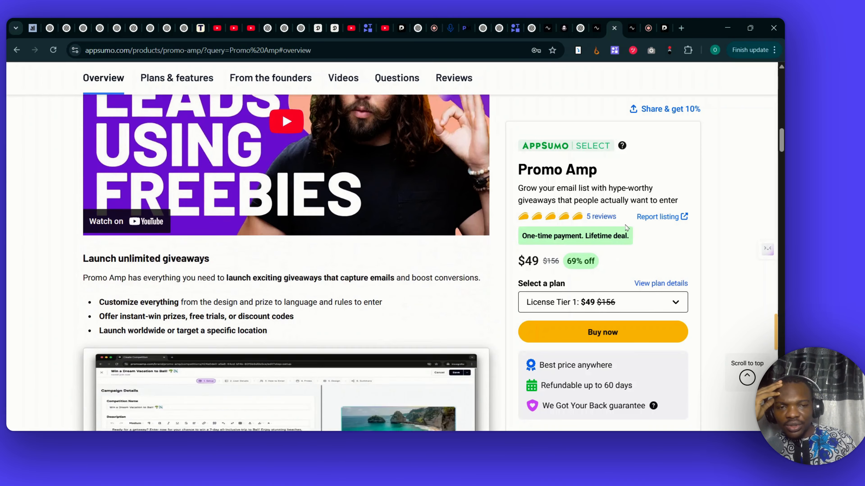
{"action": "scroll", "coordinate": [626, 226], "scroll_direction": "down", "scroll_amount": 4}
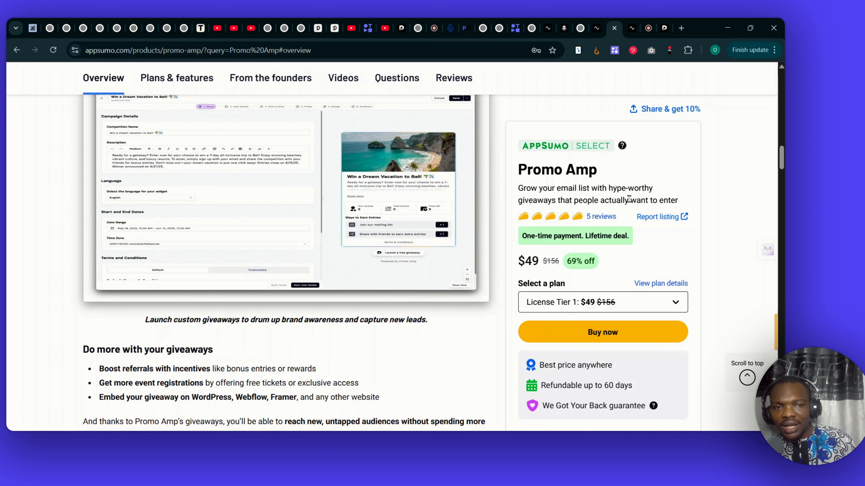
{"action": "scroll", "coordinate": [629, 200], "scroll_direction": "down", "scroll_amount": 20}
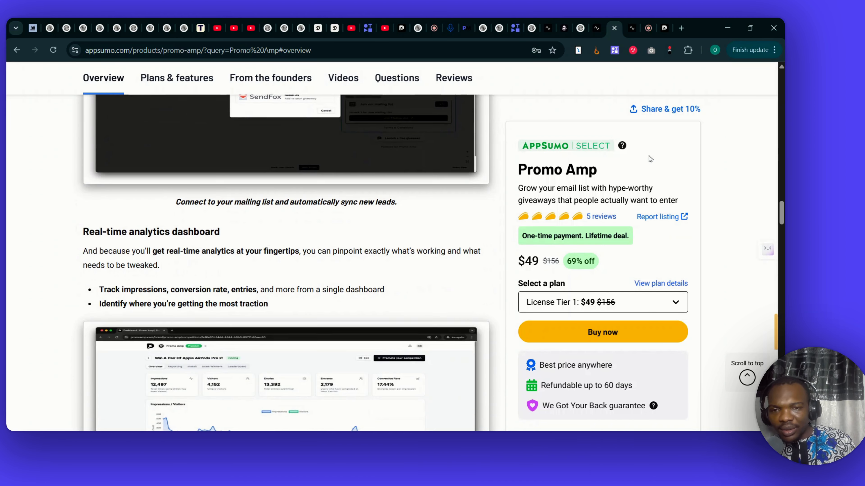
Step: Compare the prices and usage limits of the four Promo Amp license tiers in the Plans & features table
{"action": "scroll", "coordinate": [651, 159], "scroll_direction": "down", "scroll_amount": 15}
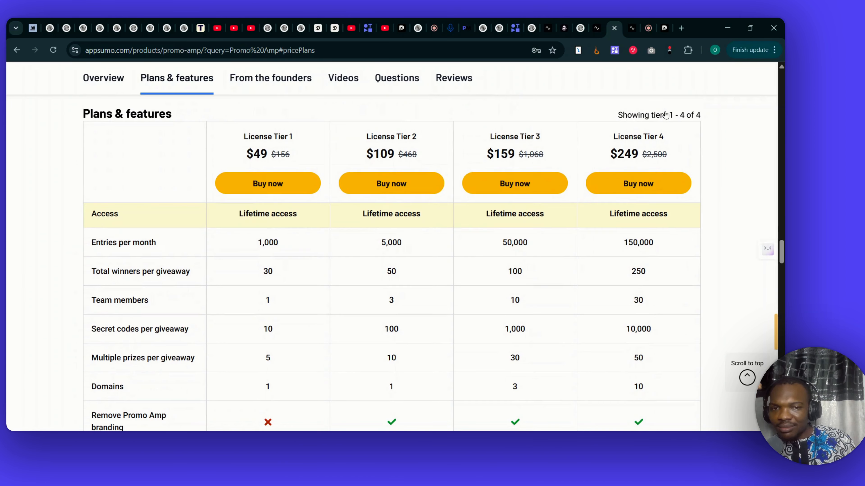
{"action": "scroll", "coordinate": [666, 112], "scroll_direction": "down", "scroll_amount": 4}
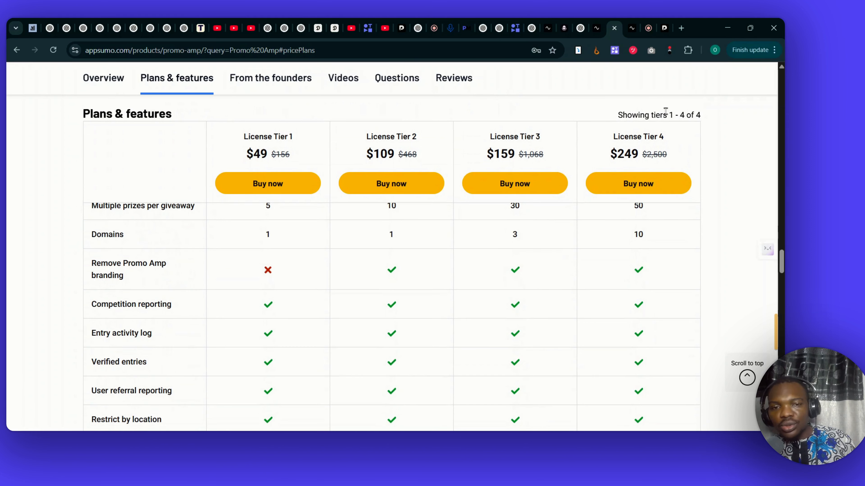
{"action": "scroll", "coordinate": [666, 112], "scroll_direction": "down", "scroll_amount": 4}
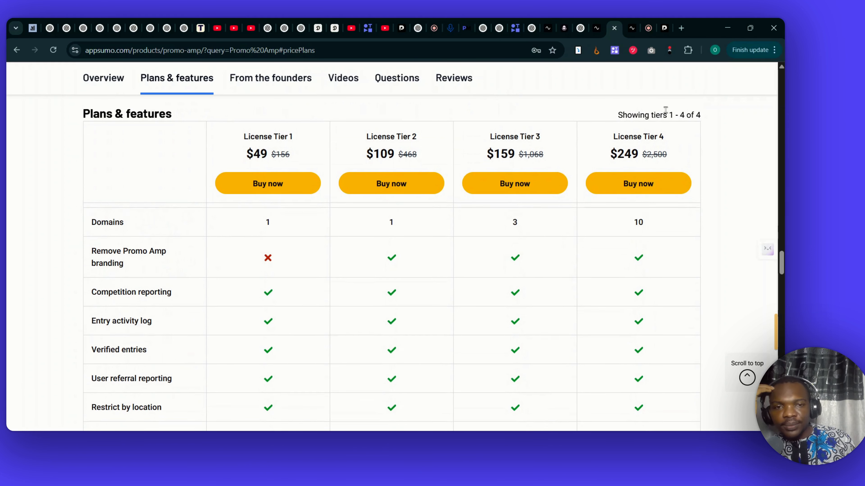
{"action": "scroll", "coordinate": [666, 114], "scroll_direction": "up", "scroll_amount": 10}
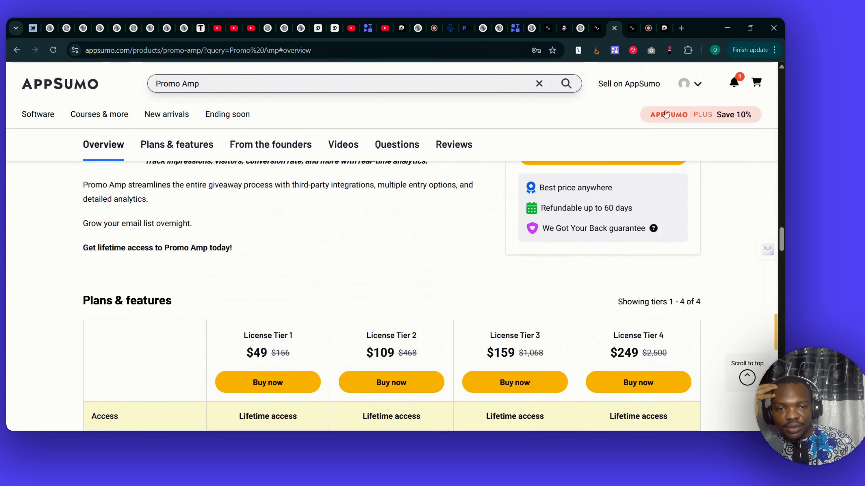
{"action": "scroll", "coordinate": [665, 113], "scroll_direction": "down", "scroll_amount": 5}
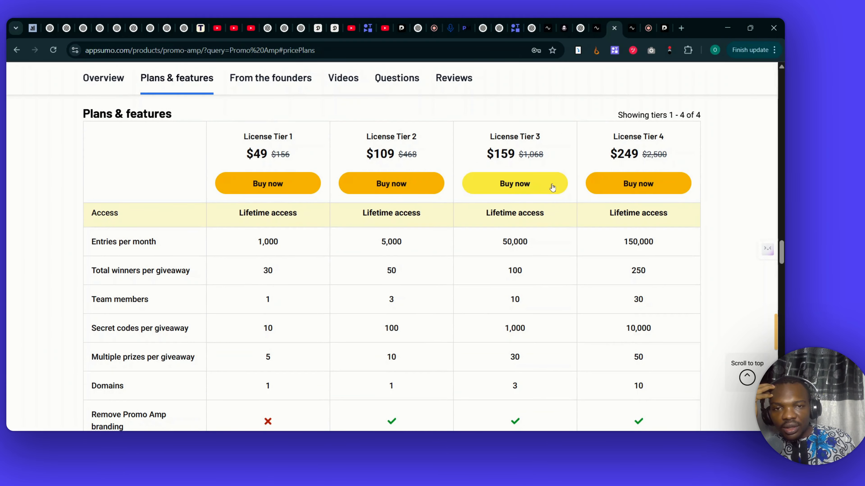
{"action": "scroll", "coordinate": [552, 187], "scroll_direction": "down", "scroll_amount": 1}
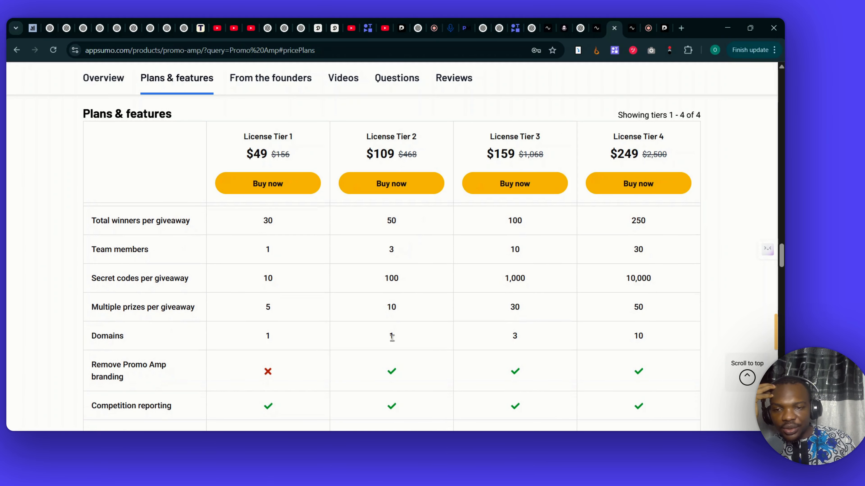
{"action": "scroll", "coordinate": [409, 275], "scroll_direction": "up", "scroll_amount": 3}
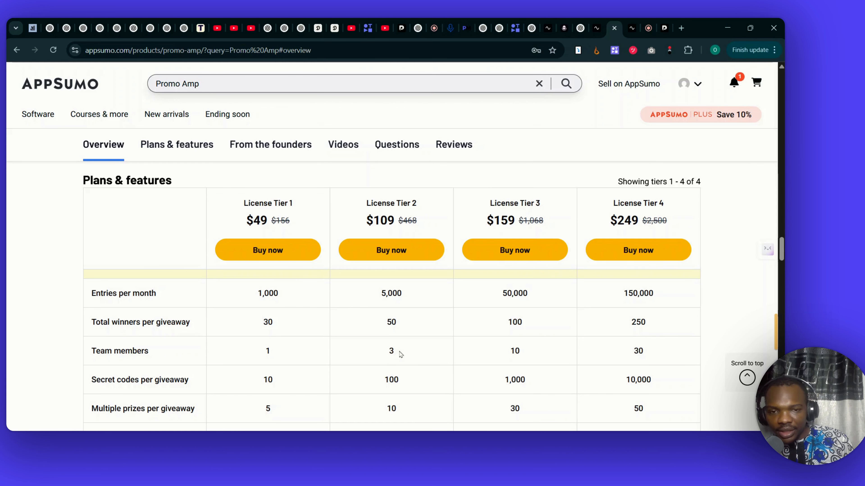
{"action": "scroll", "coordinate": [400, 354], "scroll_direction": "down", "scroll_amount": 2}
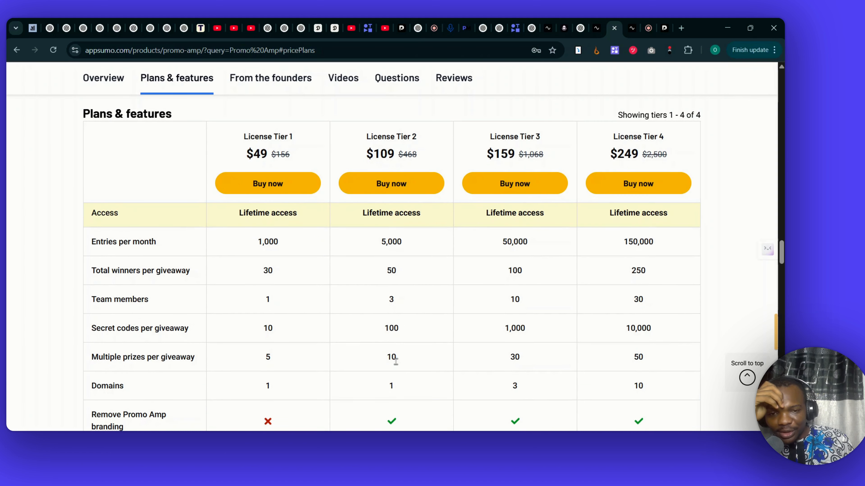
{"action": "scroll", "coordinate": [391, 360], "scroll_direction": "down", "scroll_amount": 3}
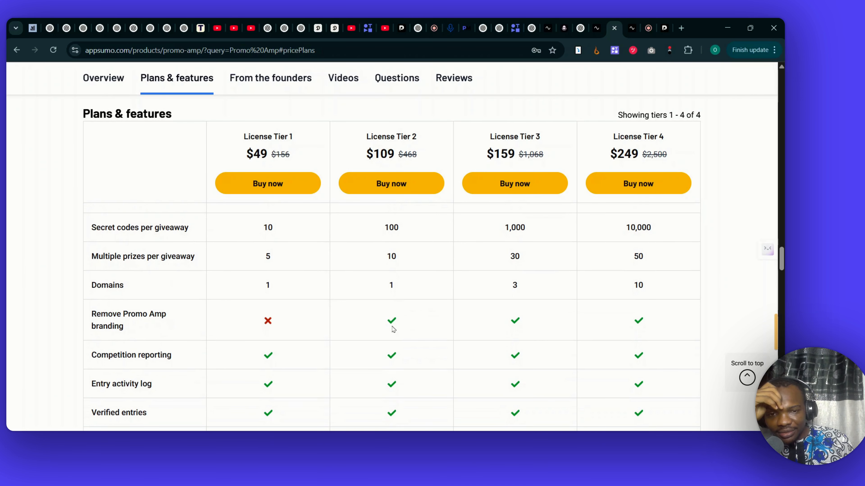
Step: Check which features each license tier includes, from branding removal through pixel tracking, and return to the tier prices
{"action": "scroll", "coordinate": [392, 324], "scroll_direction": "down", "scroll_amount": 1}
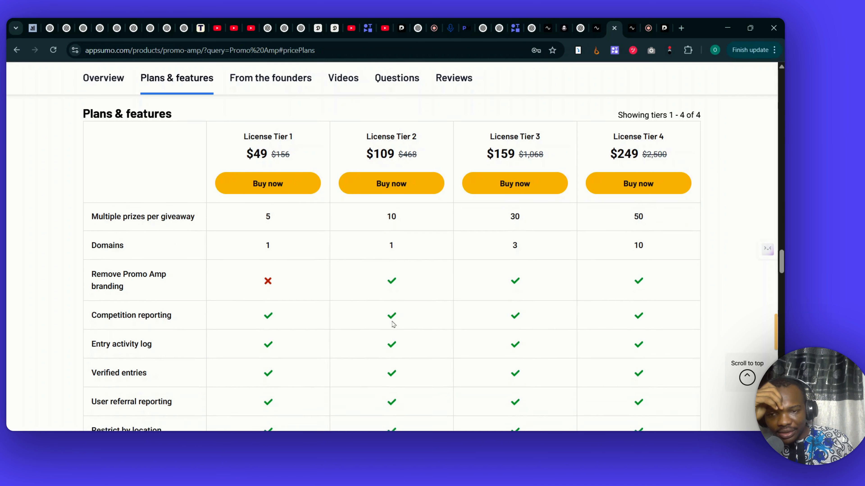
{"action": "scroll", "coordinate": [407, 343], "scroll_direction": "down", "scroll_amount": 4}
{"action": "scroll", "coordinate": [407, 343], "scroll_direction": "down", "scroll_amount": 5}
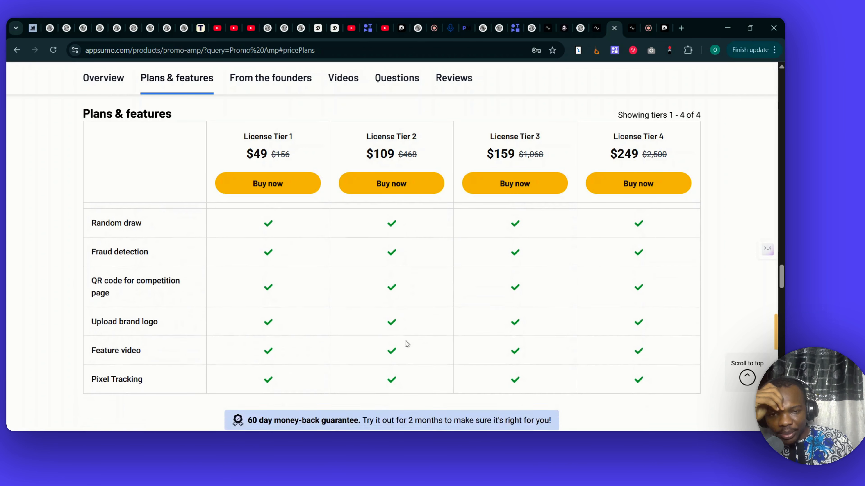
{"action": "scroll", "coordinate": [407, 344], "scroll_direction": "up", "scroll_amount": 7}
{"action": "scroll", "coordinate": [407, 343], "scroll_direction": "up", "scroll_amount": 4}
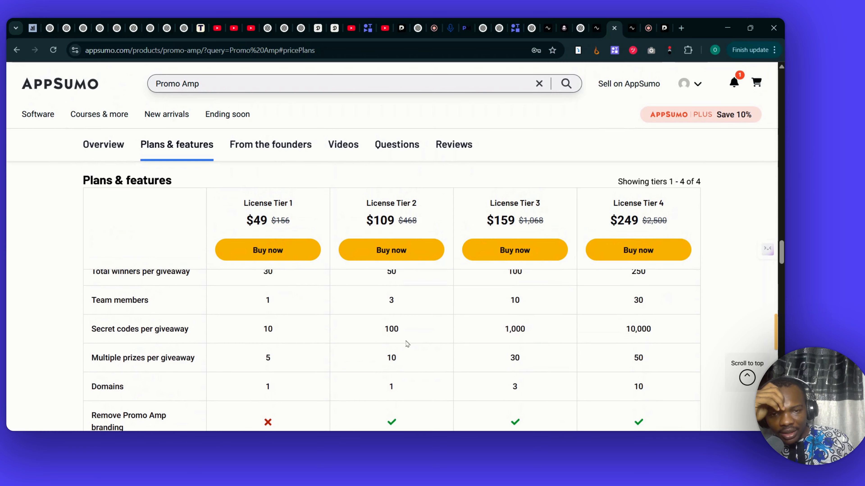
{"action": "scroll", "coordinate": [405, 344], "scroll_direction": "down", "scroll_amount": 2}
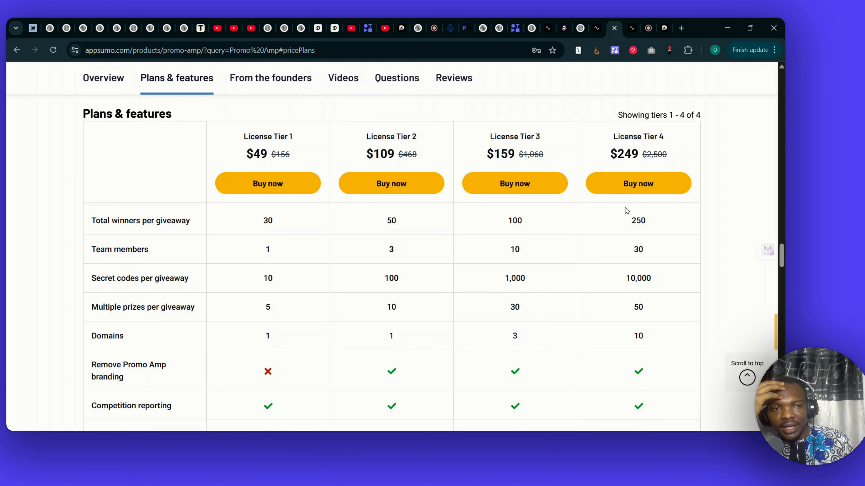
{"action": "scroll", "coordinate": [626, 211], "scroll_direction": "up", "scroll_amount": 4}
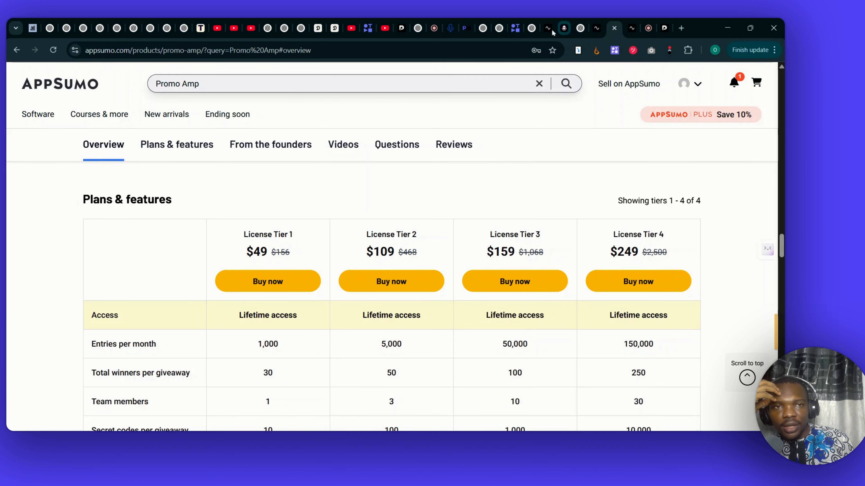
Step: Switch to the Promo Amp pricing page and examine the monthly prices and key features of the Growth, Business and Premium plans
{"action": "left_click", "coordinate": [401, 30]}
{"action": "scroll", "coordinate": [399, 146], "scroll_direction": "up", "scroll_amount": 5}
{"action": "scroll", "coordinate": [399, 146], "scroll_direction": "down", "scroll_amount": 1}
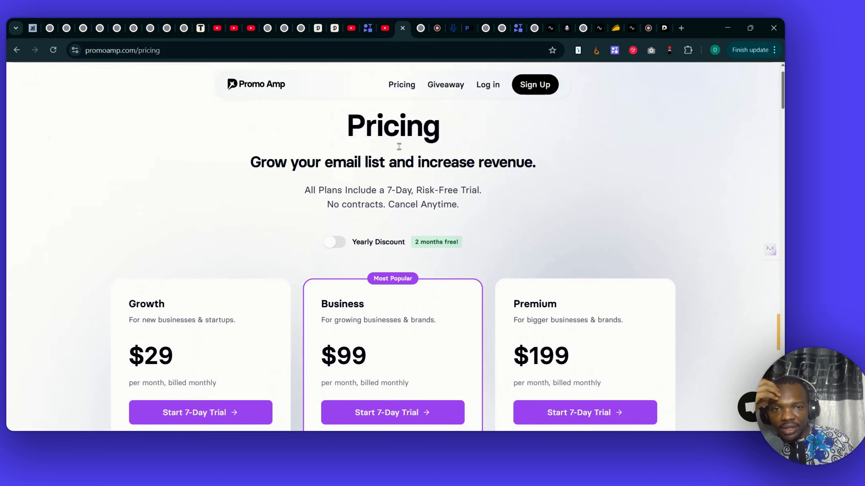
{"action": "scroll", "coordinate": [399, 147], "scroll_direction": "down", "scroll_amount": 2}
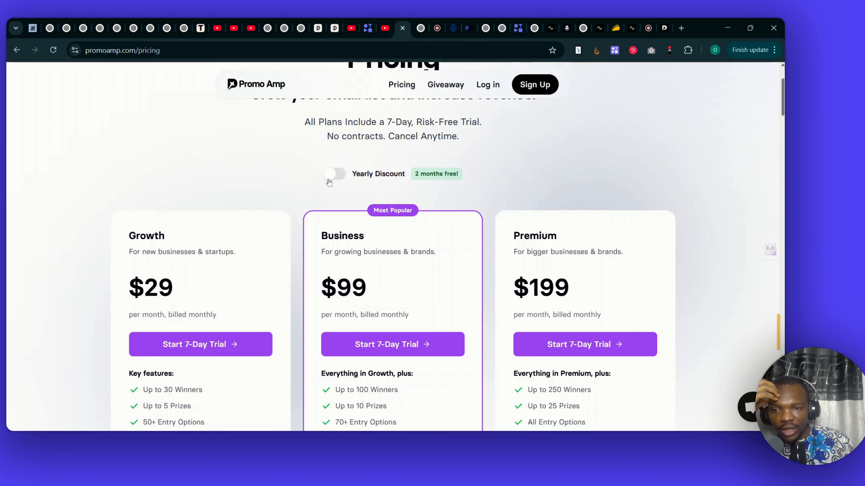
{"action": "scroll", "coordinate": [214, 311], "scroll_direction": "down", "scroll_amount": 3}
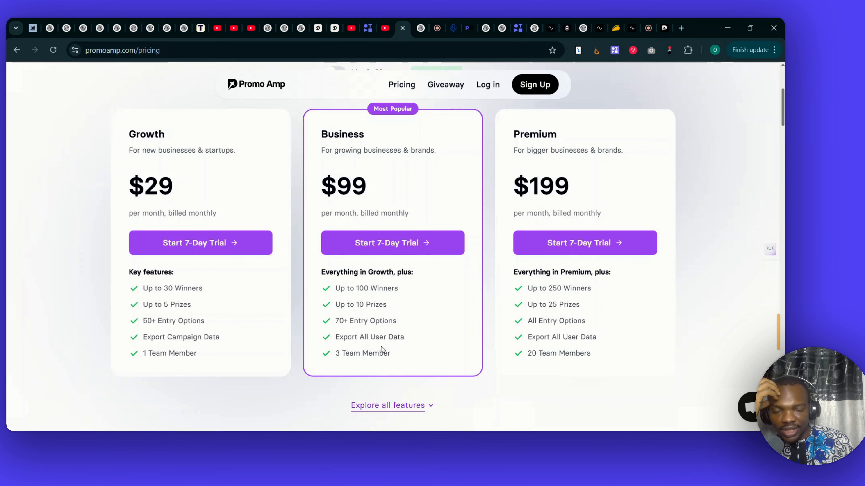
{"action": "scroll", "coordinate": [384, 348], "scroll_direction": "down", "scroll_amount": 3}
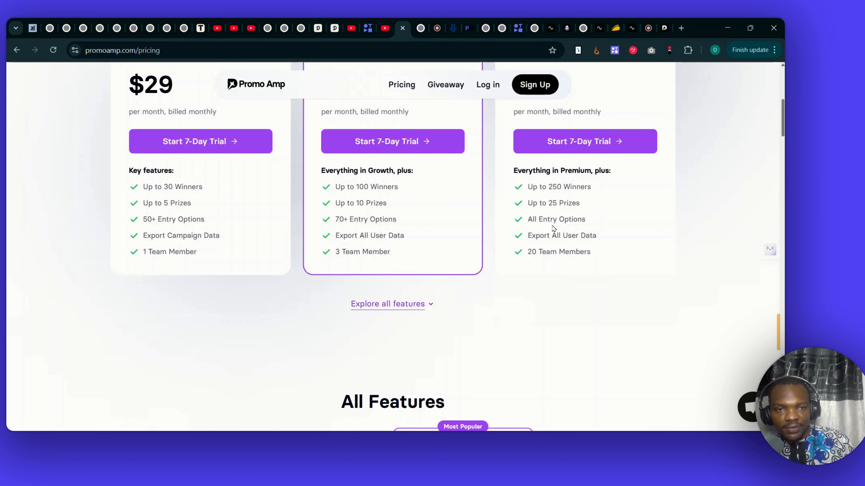
{"action": "scroll", "coordinate": [587, 229], "scroll_direction": "up", "scroll_amount": 3}
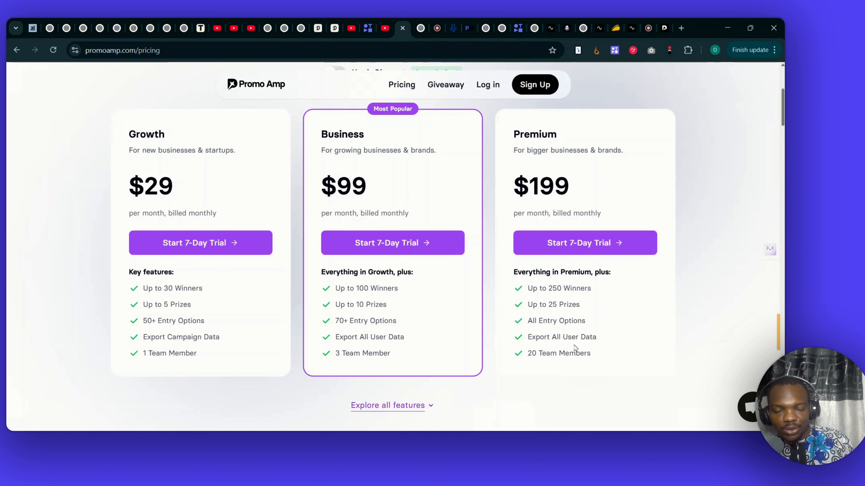
{"action": "scroll", "coordinate": [575, 355], "scroll_direction": "down", "scroll_amount": 2}
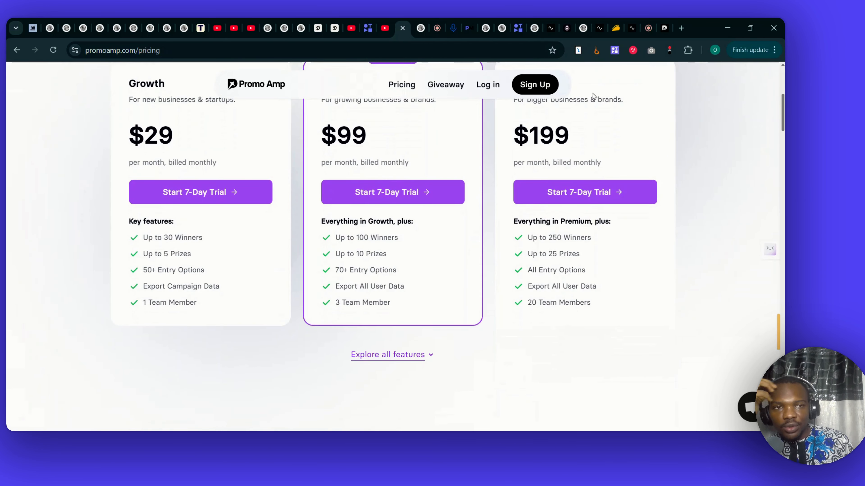
Step: Return to the AppSumo listing and review the deal terms and conditions and the included features
{"action": "left_click", "coordinate": [615, 25]}
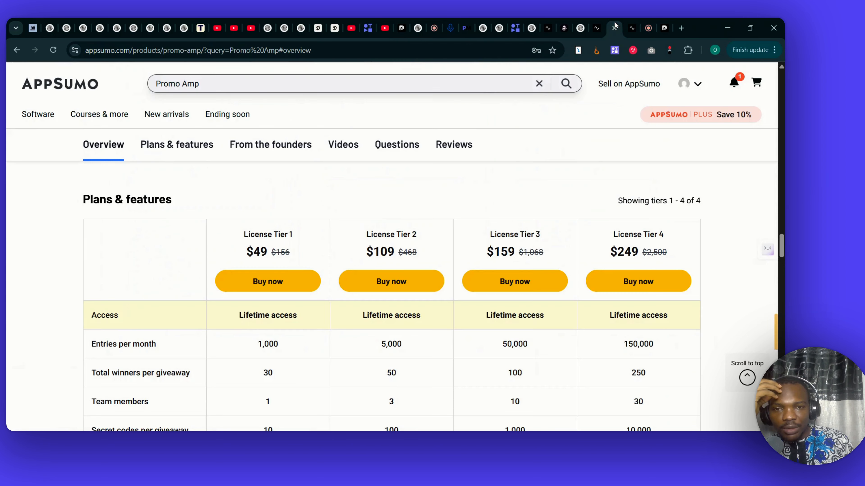
{"action": "scroll", "coordinate": [576, 190], "scroll_direction": "down", "scroll_amount": 15}
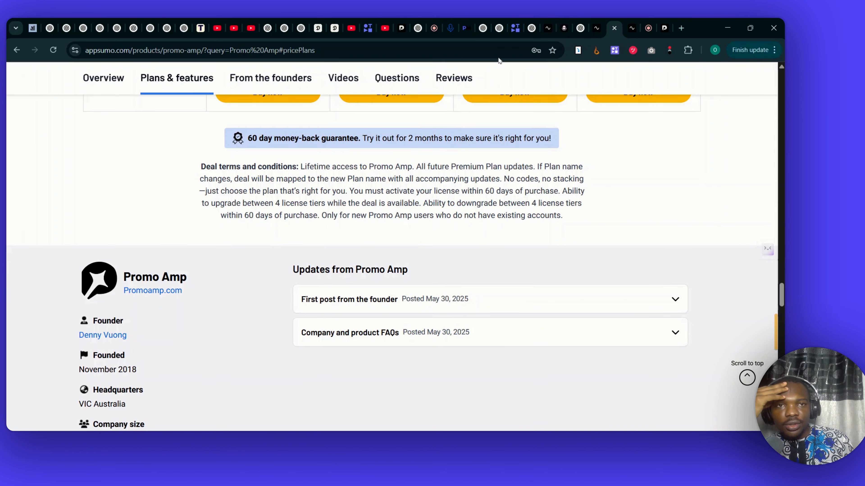
{"action": "scroll", "coordinate": [487, 149], "scroll_direction": "up", "scroll_amount": 5}
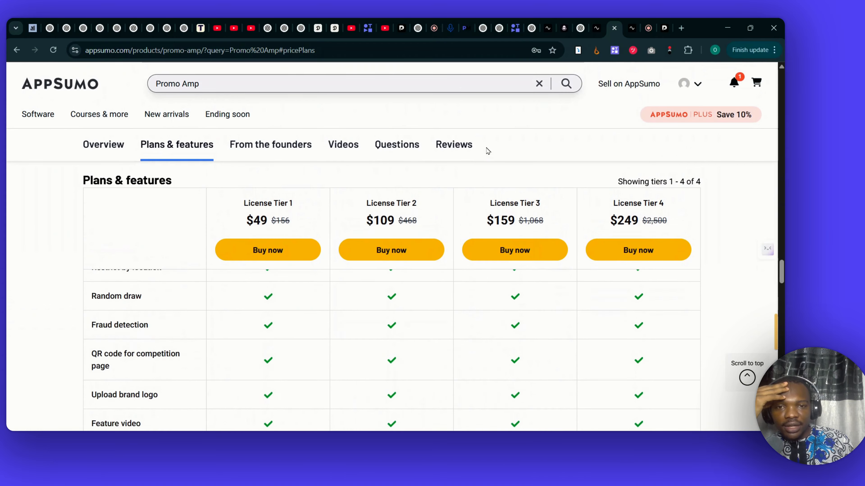
{"action": "scroll", "coordinate": [487, 150], "scroll_direction": "up", "scroll_amount": 2}
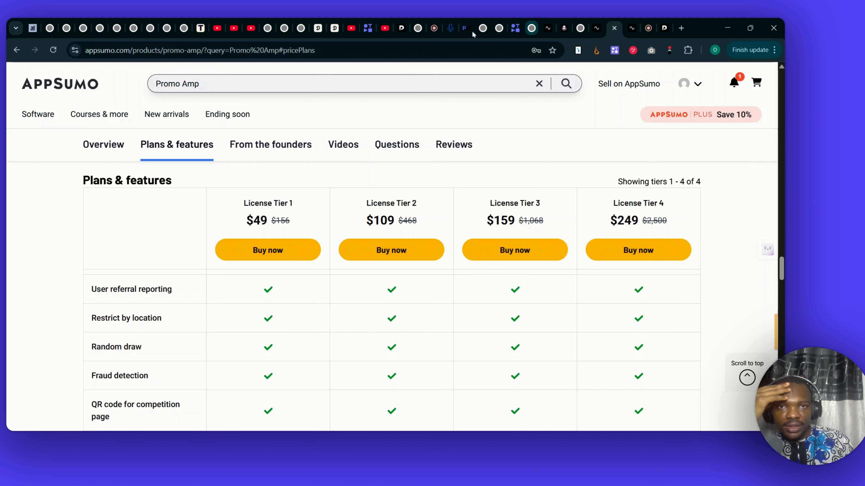
Step: Go back to the Promo Amp pricing page and turn on the Yearly Discount to view annual billing prices
{"action": "left_click", "coordinate": [402, 28]}
{"action": "scroll", "coordinate": [491, 195], "scroll_direction": "up", "scroll_amount": 4}
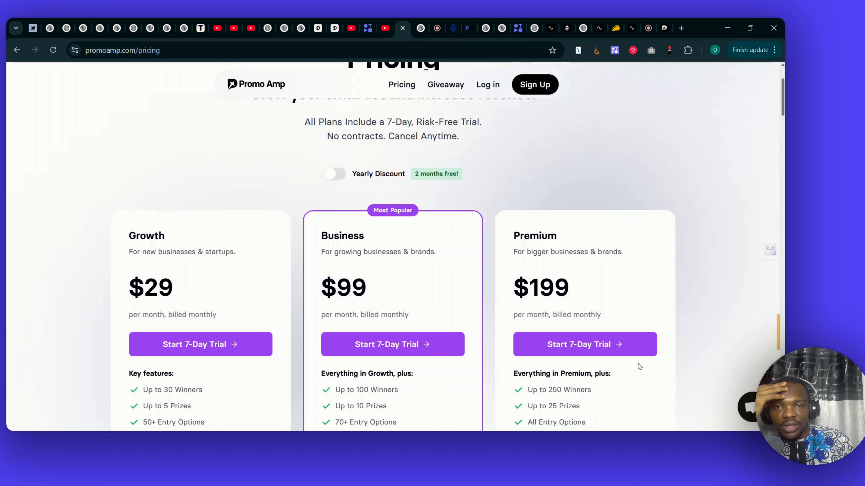
{"action": "scroll", "coordinate": [503, 290], "scroll_direction": "down", "scroll_amount": 4}
{"action": "scroll", "coordinate": [503, 290], "scroll_direction": "up", "scroll_amount": 4}
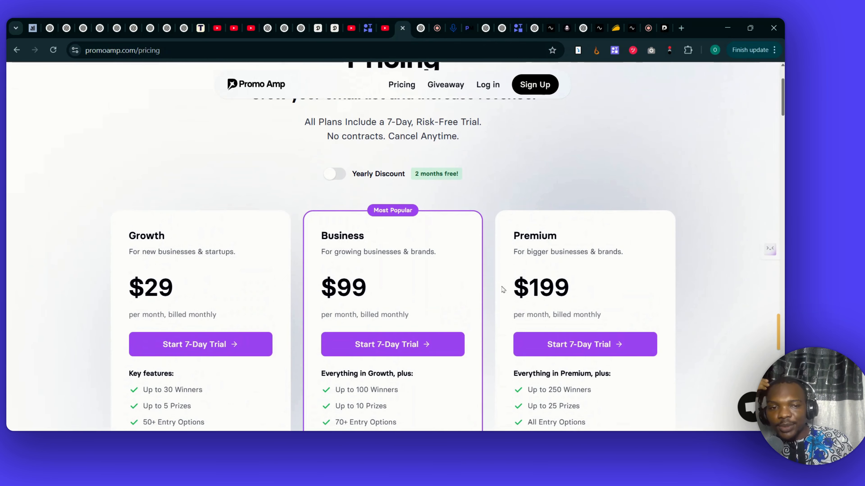
{"action": "left_click", "coordinate": [337, 175]}
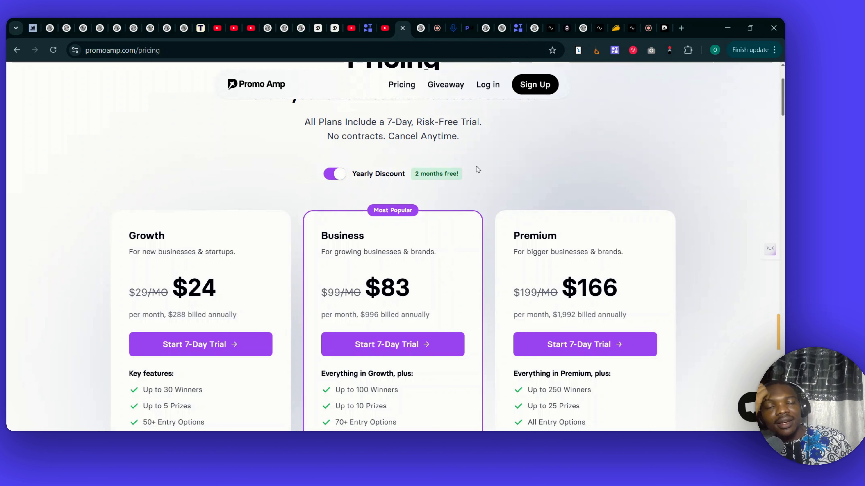
{"action": "scroll", "coordinate": [470, 152], "scroll_direction": "up", "scroll_amount": 1}
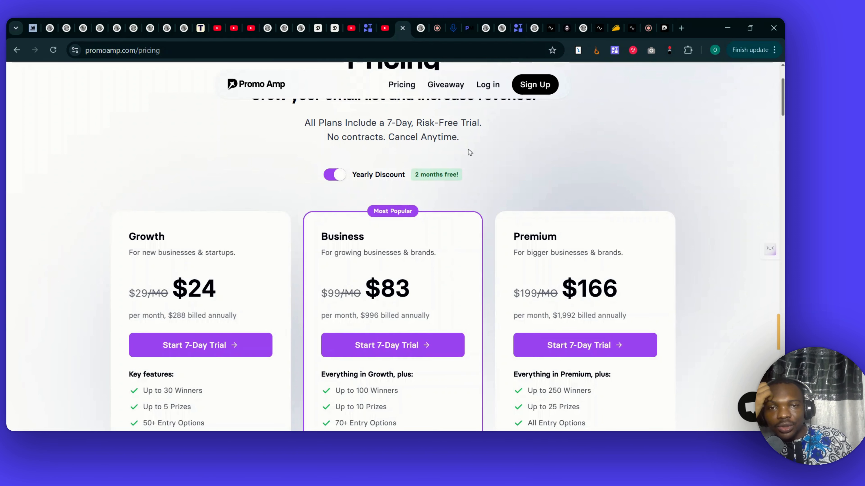
Step: Examine the plan comparison table from usage limits through entry options and support, and return to the yearly plan prices
{"action": "scroll", "coordinate": [469, 152], "scroll_direction": "up", "scroll_amount": 2}
{"action": "scroll", "coordinate": [470, 153], "scroll_direction": "down", "scroll_amount": 15}
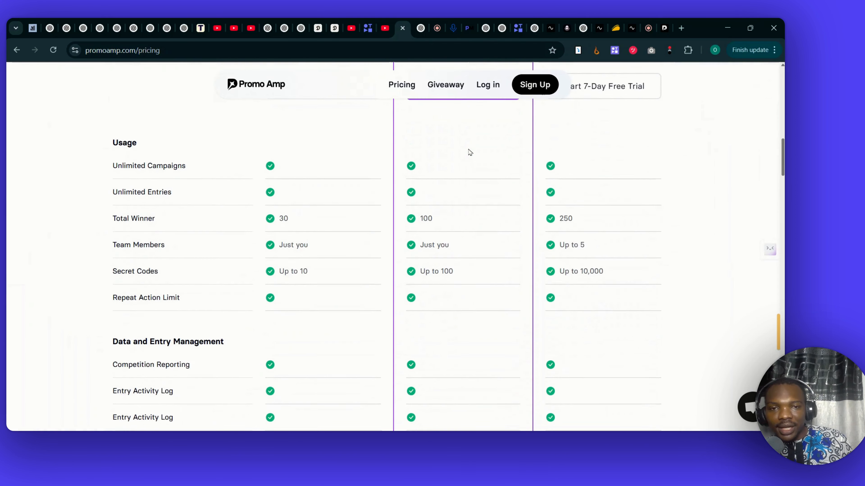
{"action": "scroll", "coordinate": [470, 153], "scroll_direction": "down", "scroll_amount": 20}
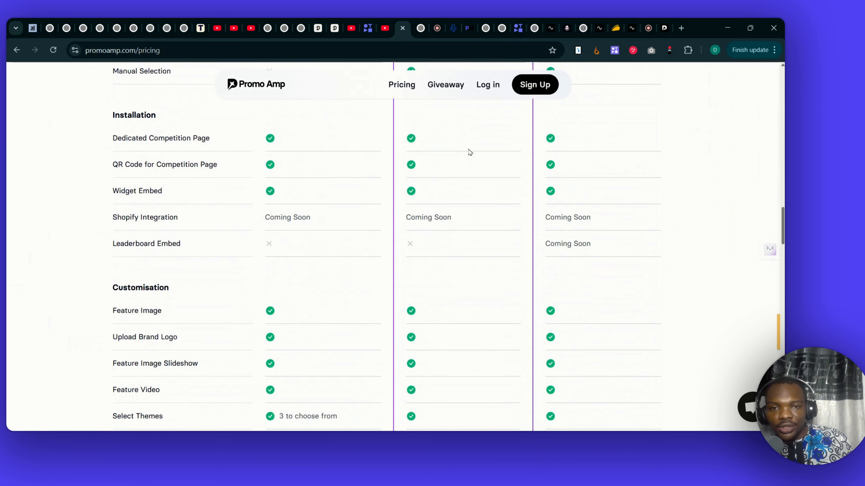
{"action": "scroll", "coordinate": [470, 152], "scroll_direction": "down", "scroll_amount": 15}
{"action": "scroll", "coordinate": [470, 152], "scroll_direction": "down", "scroll_amount": 10}
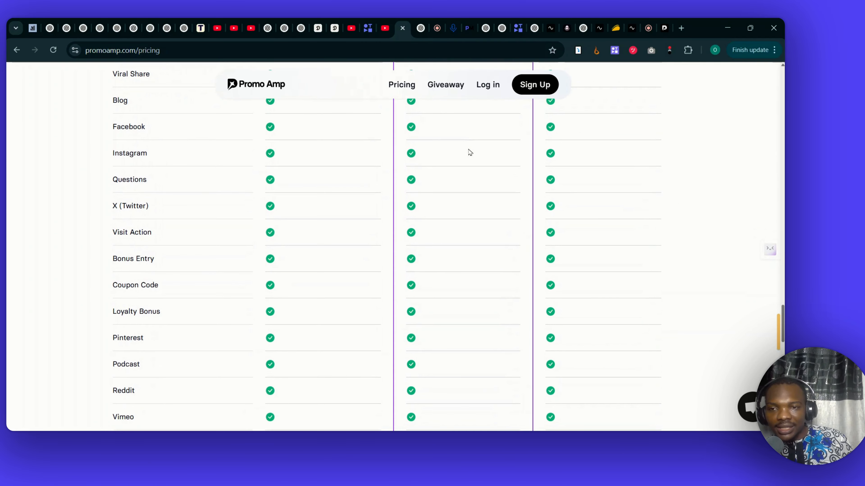
{"action": "scroll", "coordinate": [470, 152], "scroll_direction": "down", "scroll_amount": 10}
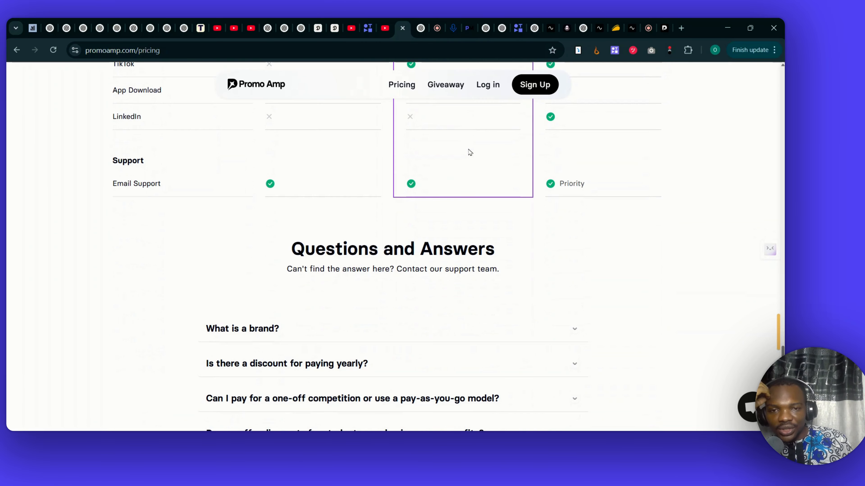
{"action": "scroll", "coordinate": [469, 152], "scroll_direction": "up", "scroll_amount": 4}
{"action": "scroll", "coordinate": [470, 152], "scroll_direction": "up", "scroll_amount": 15}
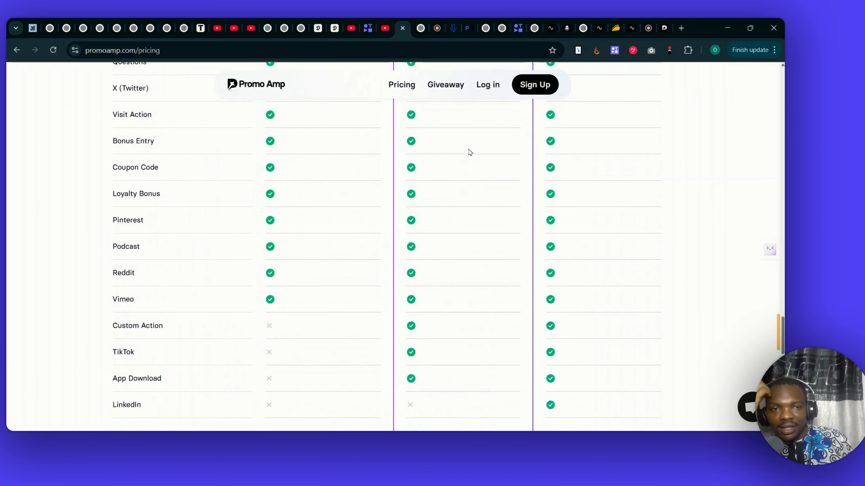
{"action": "scroll", "coordinate": [470, 152], "scroll_direction": "up", "scroll_amount": 20}
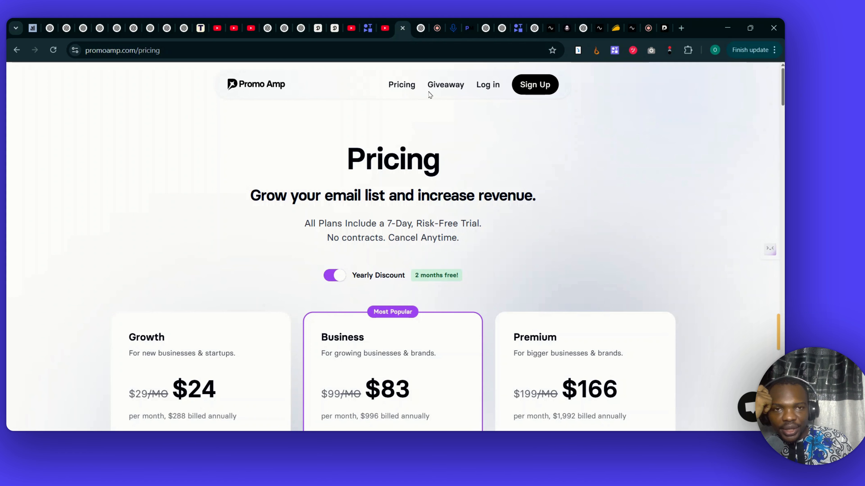
Step: Open the Promo Amp home page and review its giveaway builder features and benefits
{"action": "left_click", "coordinate": [265, 89]}
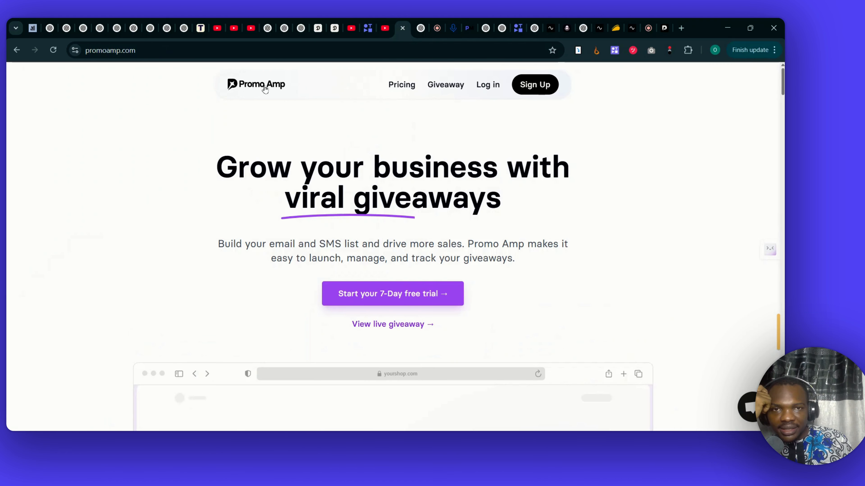
{"action": "scroll", "coordinate": [363, 226], "scroll_direction": "down", "scroll_amount": 10}
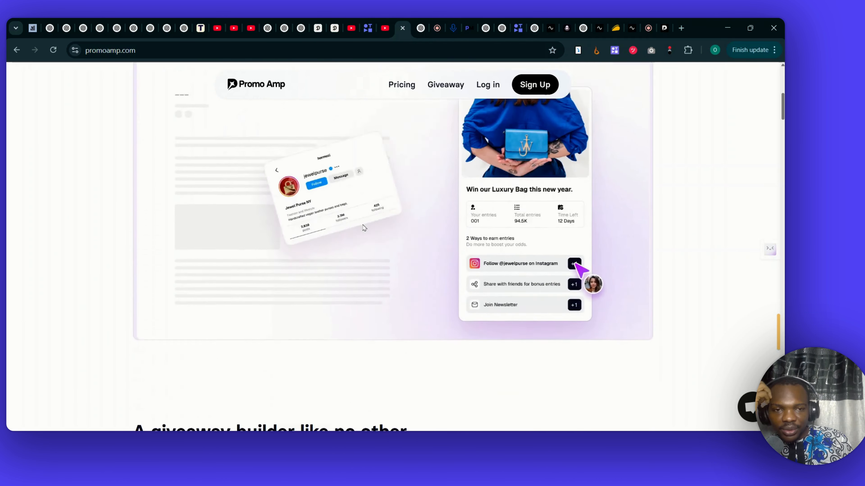
{"action": "scroll", "coordinate": [363, 228], "scroll_direction": "down", "scroll_amount": 12}
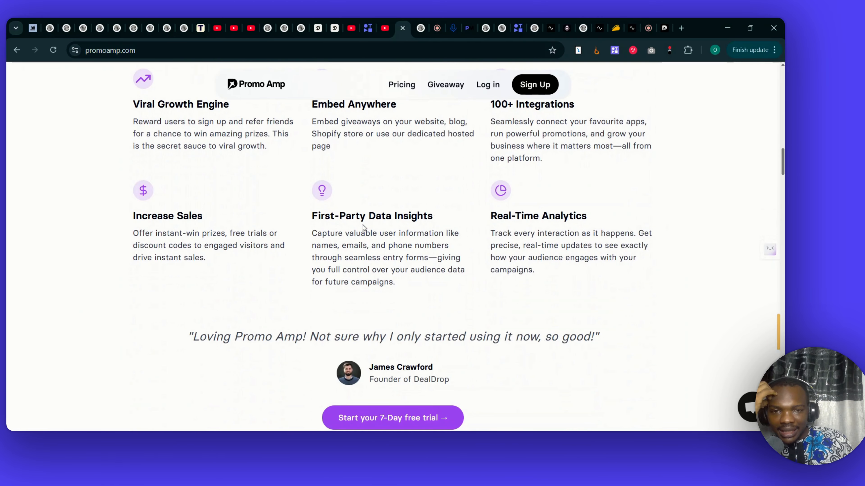
{"action": "scroll", "coordinate": [363, 227], "scroll_direction": "down", "scroll_amount": 10}
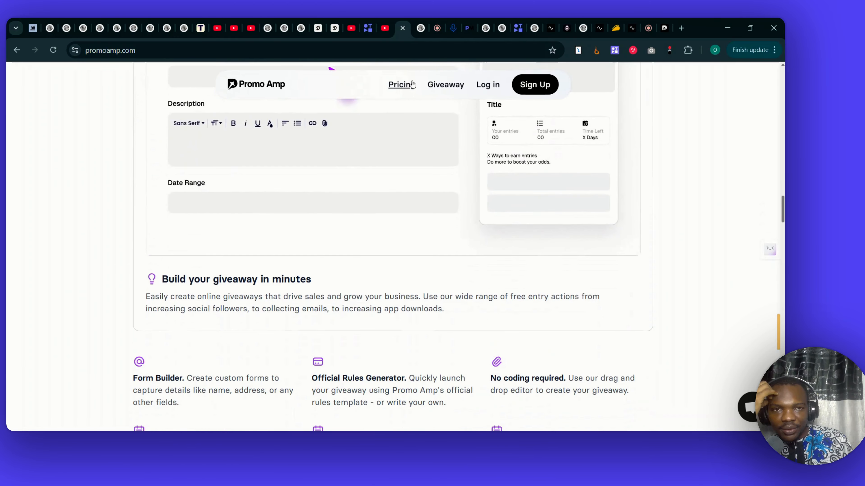
Step: Open Promo Amp's live giveaway page and examine the July luggage competition and its ways to earn entries
{"action": "left_click", "coordinate": [442, 85]}
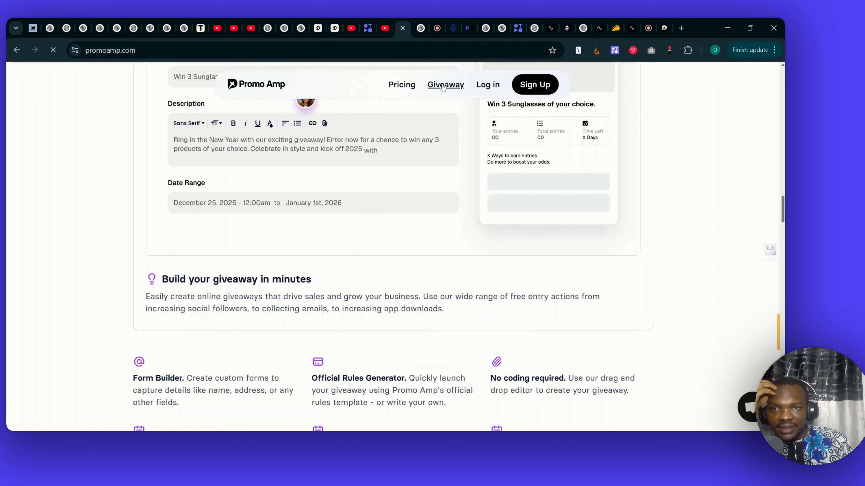
{"action": "scroll", "coordinate": [409, 248], "scroll_direction": "down", "scroll_amount": 2}
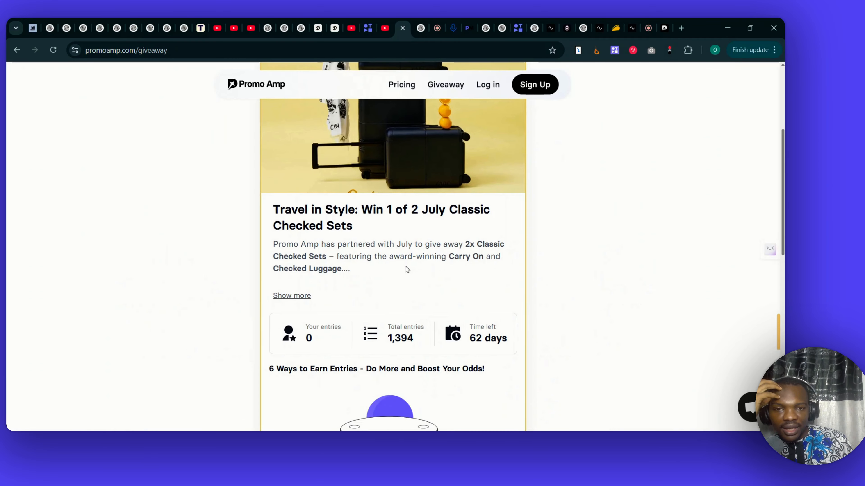
{"action": "scroll", "coordinate": [407, 269], "scroll_direction": "down", "scroll_amount": 5}
{"action": "scroll", "coordinate": [407, 269], "scroll_direction": "down", "scroll_amount": 4}
{"action": "scroll", "coordinate": [407, 269], "scroll_direction": "up", "scroll_amount": 15}
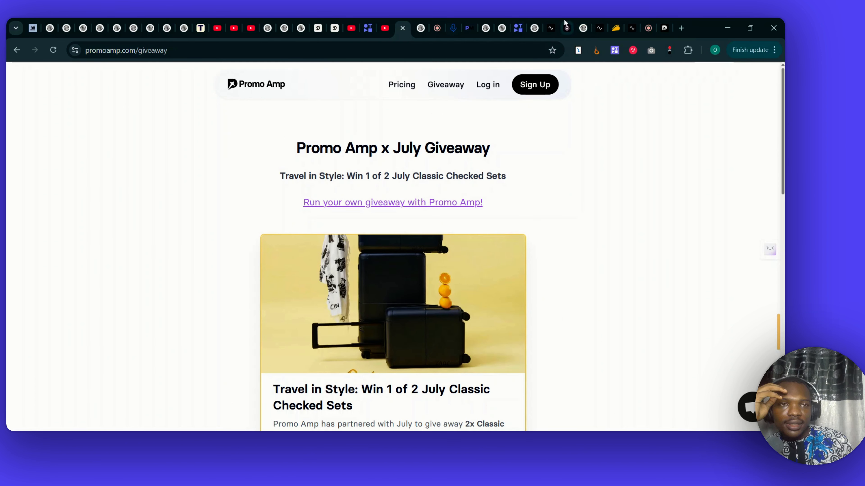
Step: Switch to the Promo Amp onboarding form and enter Easy Make as the business name
{"action": "left_click", "coordinate": [665, 28]}
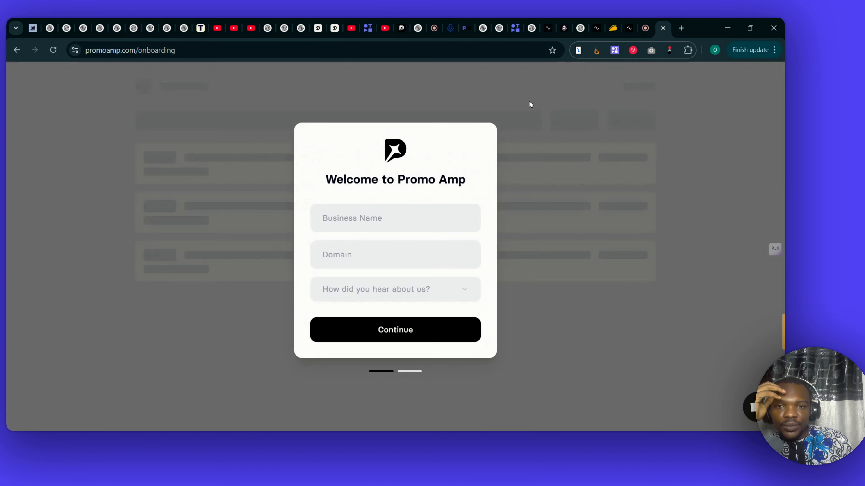
{"action": "left_click", "coordinate": [359, 210]}
{"action": "type", "text": "E"}
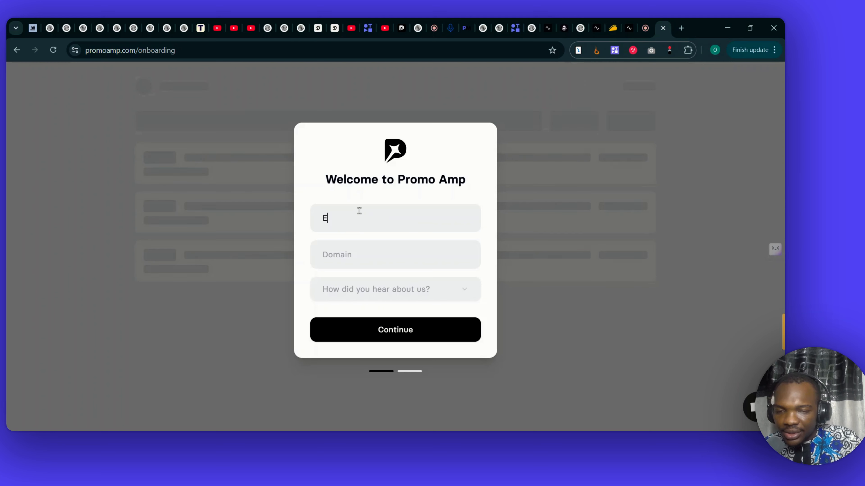
{"action": "type", "text": "asy a"}
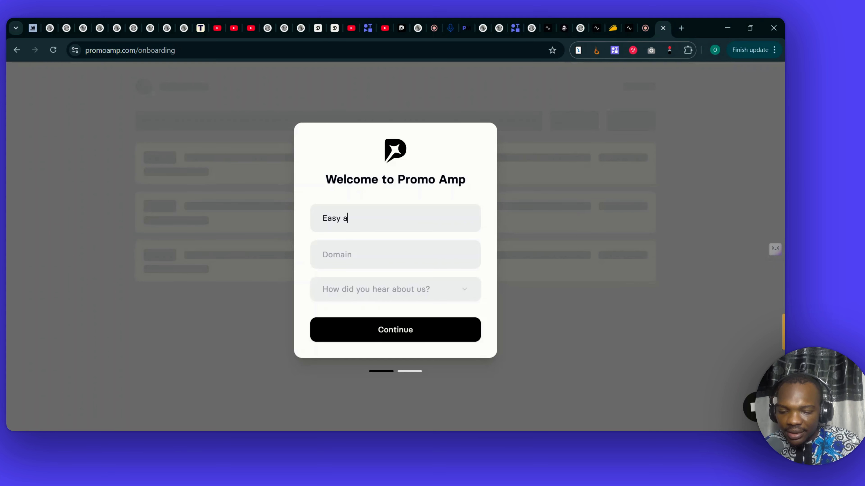
{"action": "type", "text": "Make"}
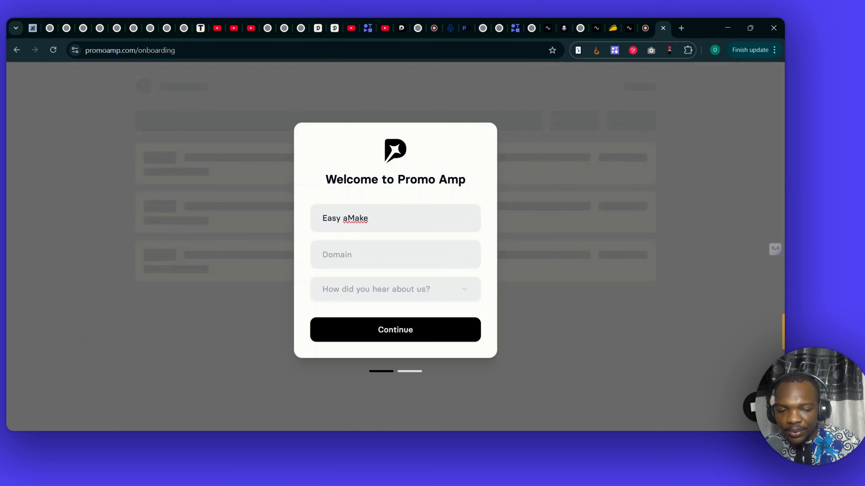
{"action": "key", "text": "BackSpace"}
{"action": "key", "text": "BackSpace"}
{"action": "key", "text": "BackSpace"}
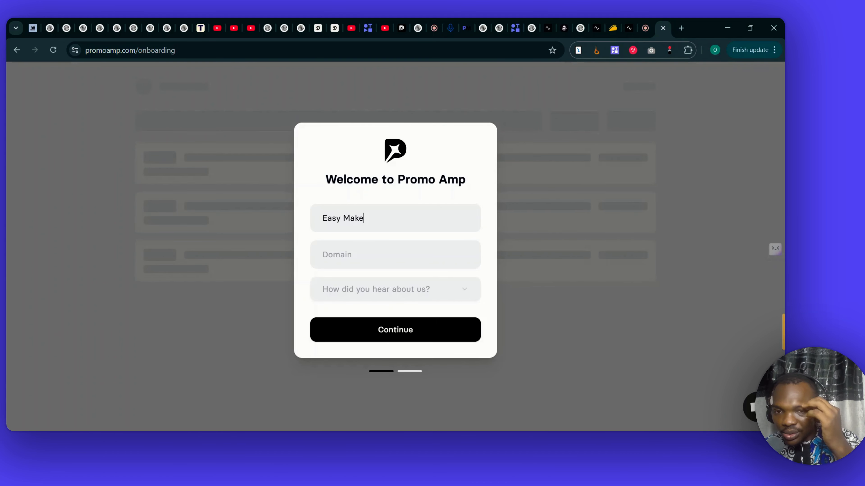
Step: Fill in easymake.com as the domain and choose Referral as how the business heard about Promo Amp
{"action": "left_click", "coordinate": [342, 262]}
{"action": "left_click", "coordinate": [360, 276]}
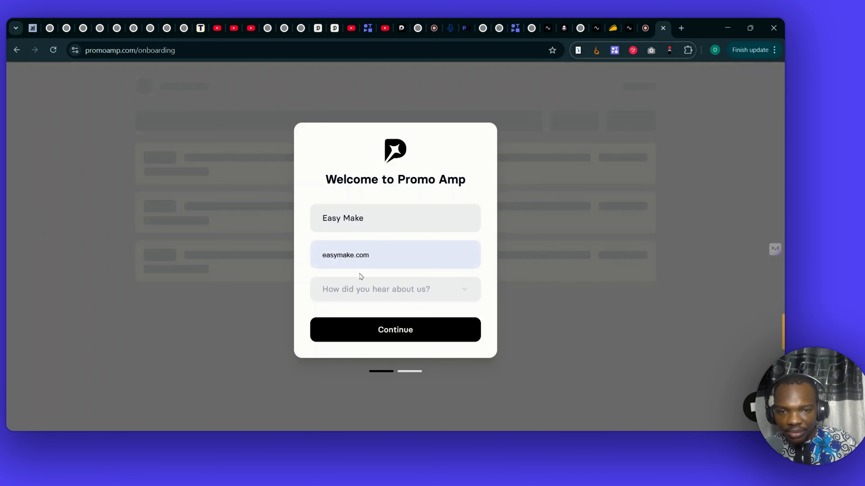
{"action": "left_click", "coordinate": [361, 276]}
{"action": "left_click", "coordinate": [377, 290]}
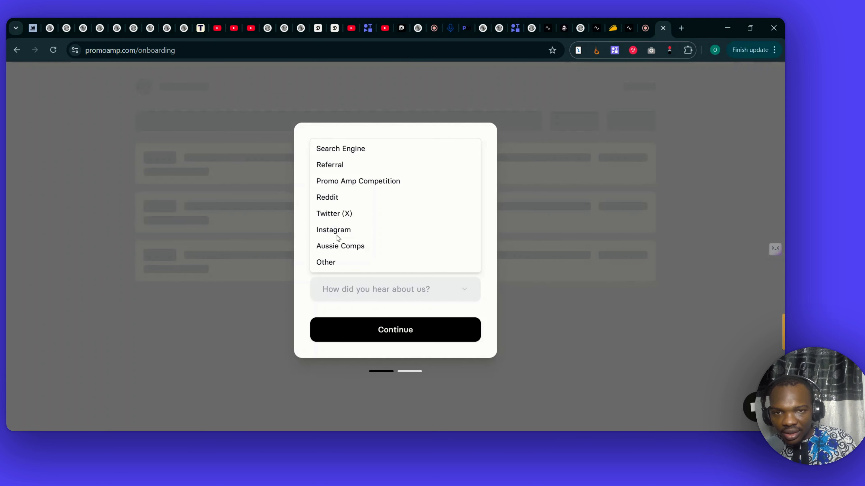
{"action": "left_click", "coordinate": [329, 171]}
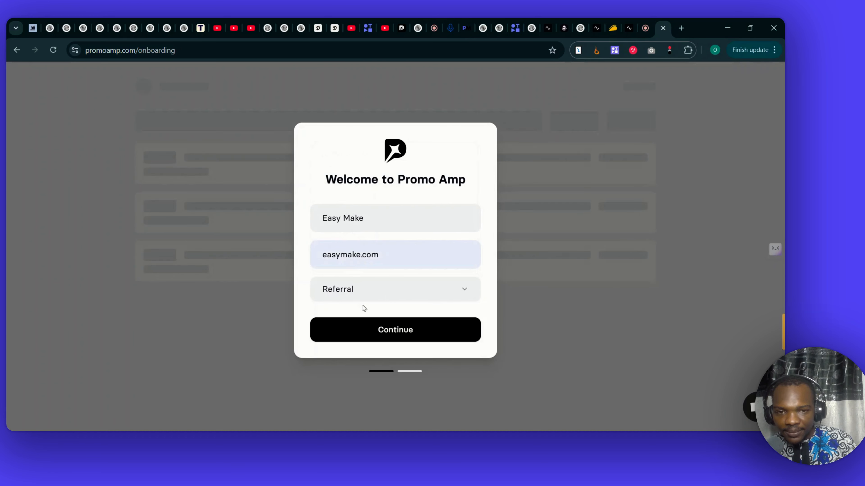
Step: Submit the onboarding details and start the 7-day free trial of the Business plan with monthly billing
{"action": "left_click", "coordinate": [364, 324]}
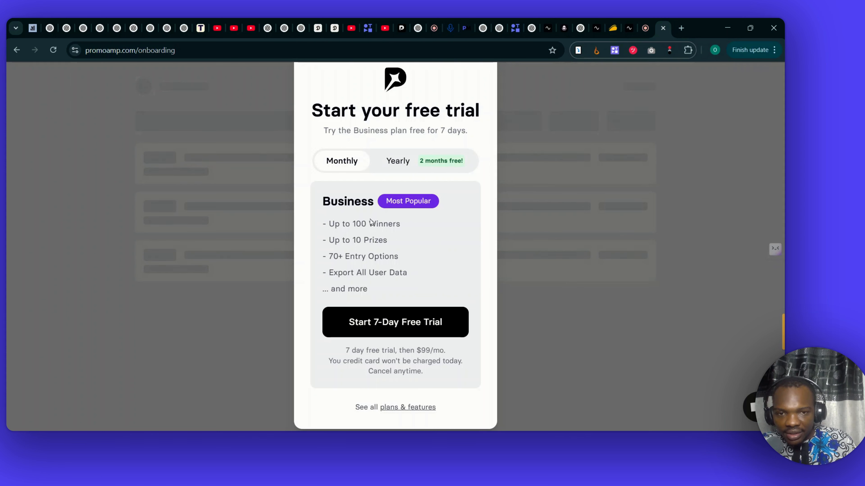
{"action": "left_click", "coordinate": [387, 330]}
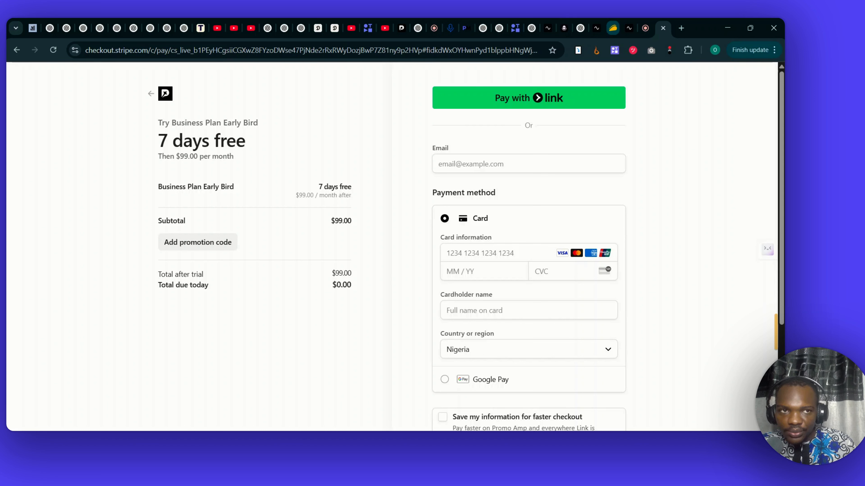
{"action": "left_click", "coordinate": [645, 28]}
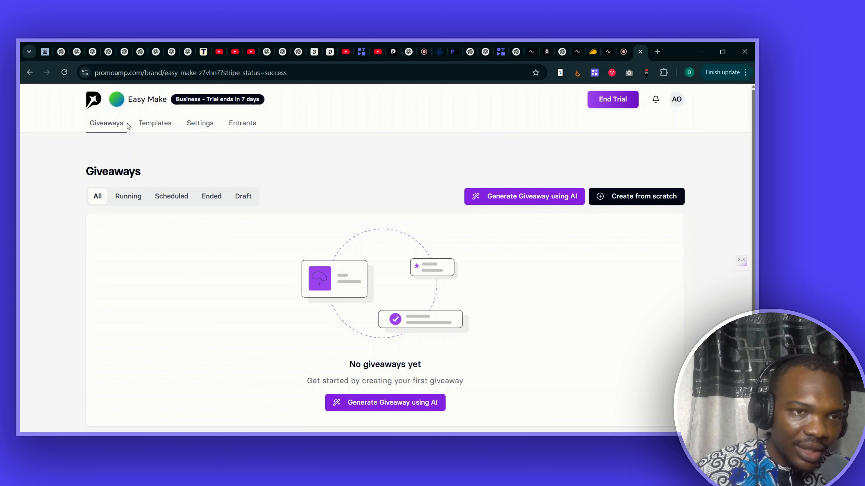
Step: Look through the Running, Scheduled, Ended and Draft views of the brand's giveaways
{"action": "scroll", "coordinate": [178, 303], "scroll_direction": "down", "scroll_amount": 1}
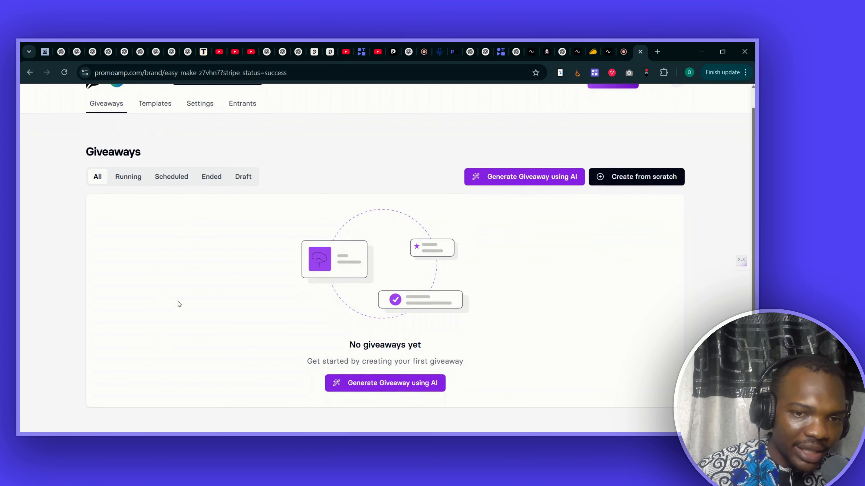
{"action": "left_click", "coordinate": [138, 181]}
{"action": "left_click", "coordinate": [170, 181]}
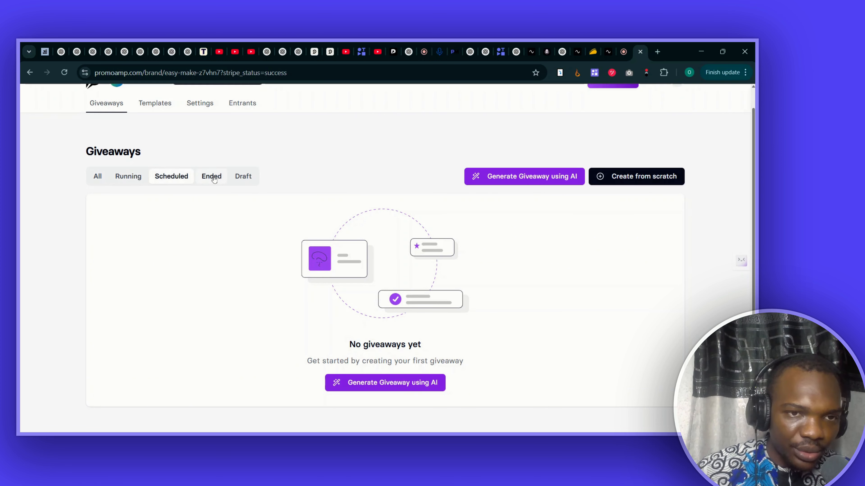
{"action": "left_click", "coordinate": [214, 180]}
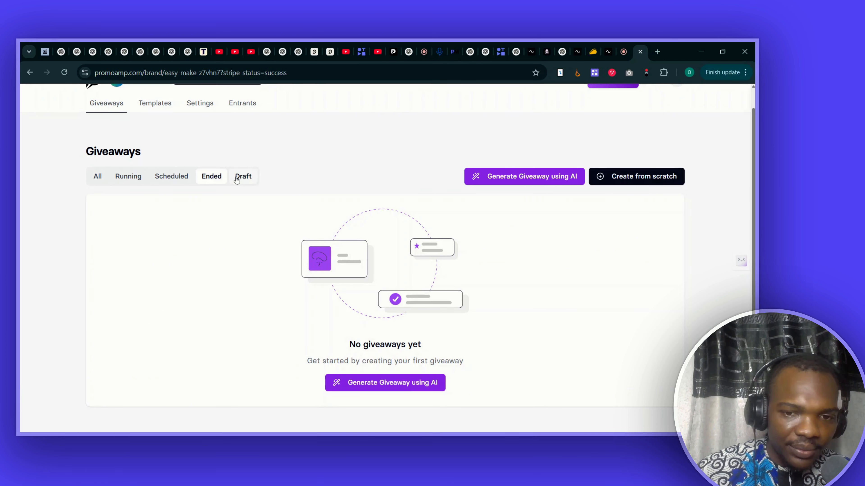
{"action": "left_click", "coordinate": [237, 180]}
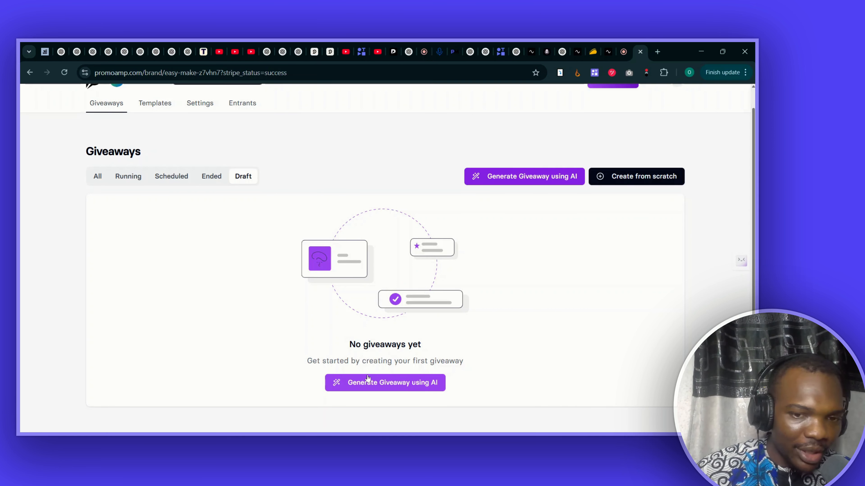
Step: Generate a giveaway using AI and open the draft "Win $1,000 Worth of Creative Essentials from EasyMake!" for editing
{"action": "left_click", "coordinate": [363, 386]}
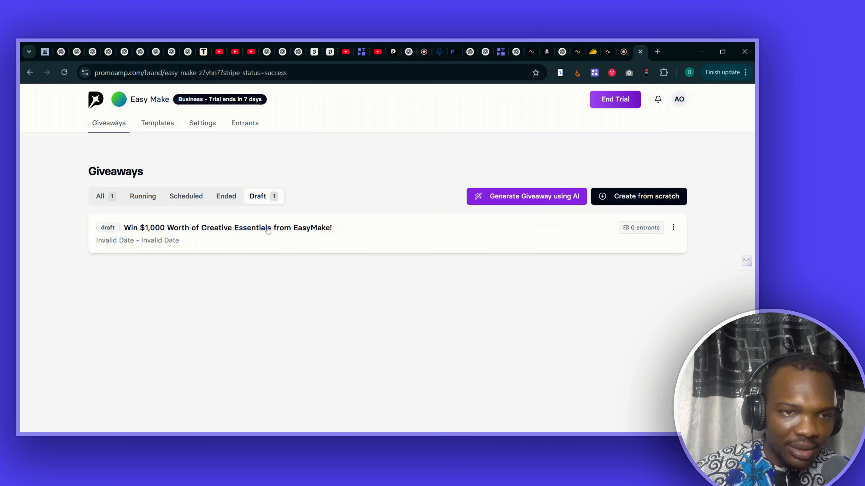
{"action": "left_click", "coordinate": [239, 233]}
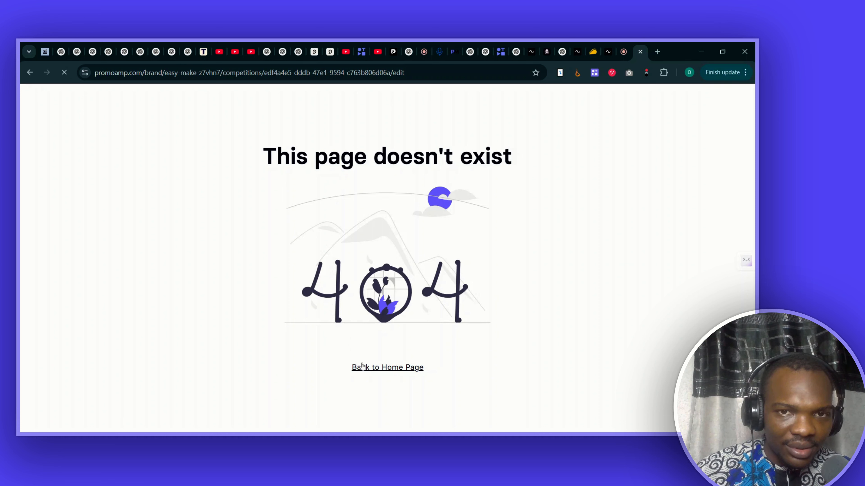
{"action": "left_click", "coordinate": [361, 367]}
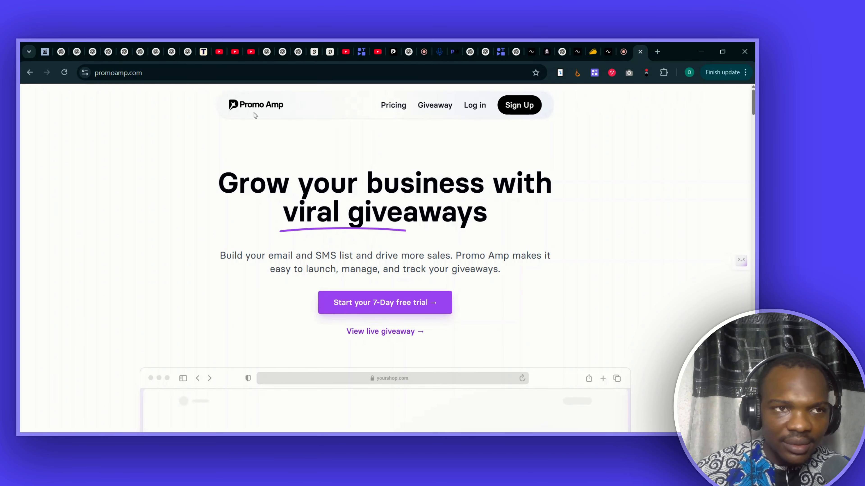
{"action": "left_click", "coordinate": [30, 72]}
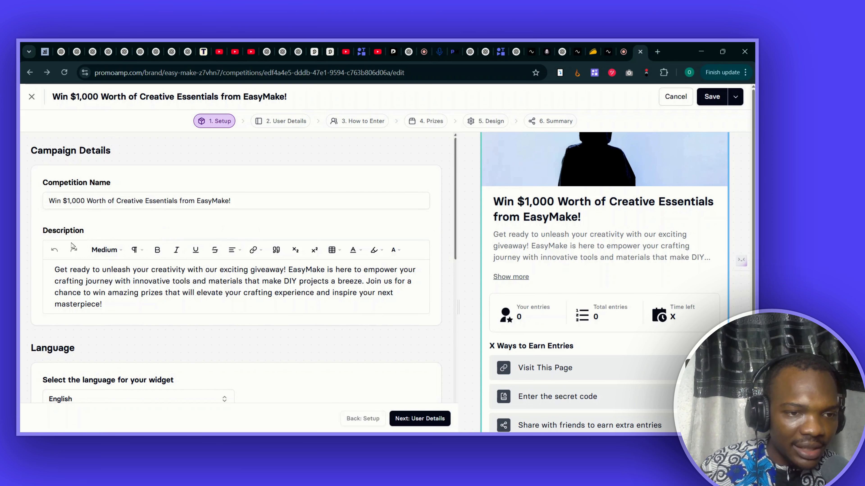
Step: Look through the languages available for the giveaway widget and open the link for requesting a missing language
{"action": "scroll", "coordinate": [153, 282], "scroll_direction": "down", "scroll_amount": 4}
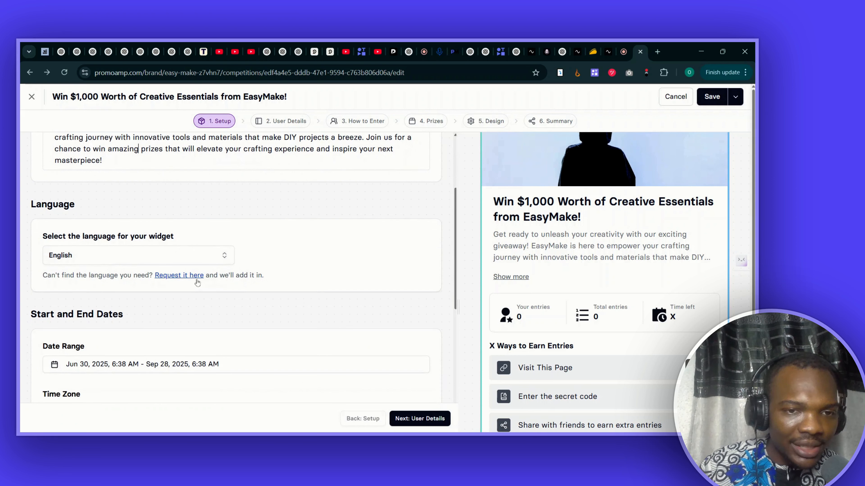
{"action": "left_click", "coordinate": [205, 257]}
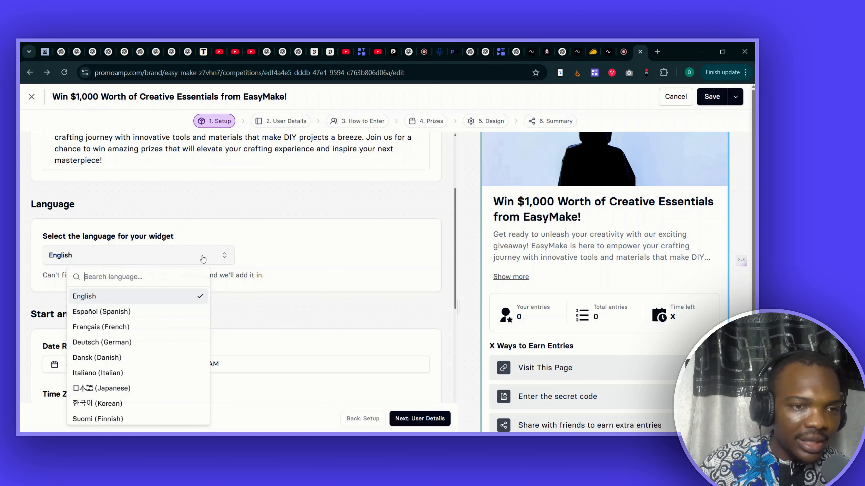
{"action": "scroll", "coordinate": [162, 303], "scroll_direction": "down", "scroll_amount": 5}
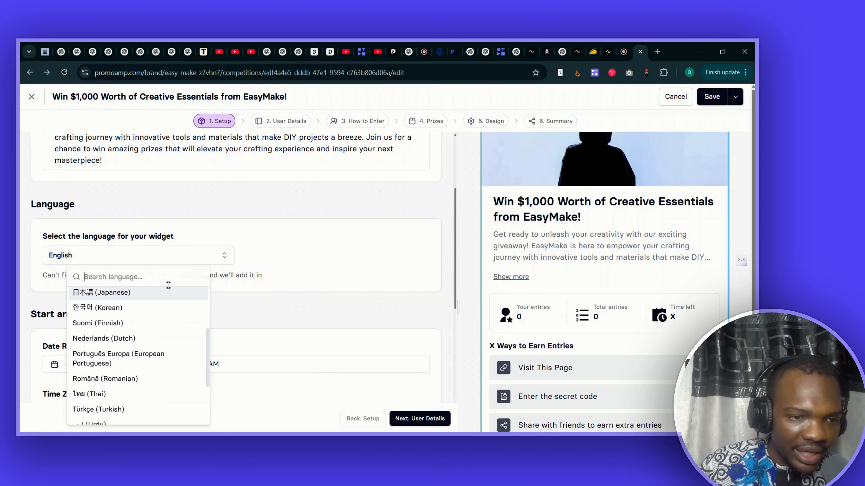
{"action": "scroll", "coordinate": [167, 288], "scroll_direction": "down", "scroll_amount": 1}
{"action": "scroll", "coordinate": [141, 321], "scroll_direction": "down", "scroll_amount": 1}
{"action": "scroll", "coordinate": [141, 321], "scroll_direction": "down", "scroll_amount": 1}
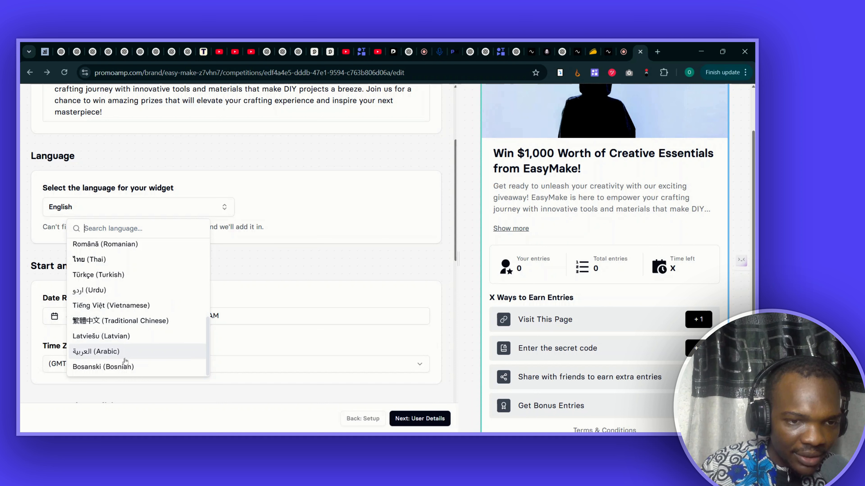
{"action": "scroll", "coordinate": [125, 361], "scroll_direction": "up", "scroll_amount": 10}
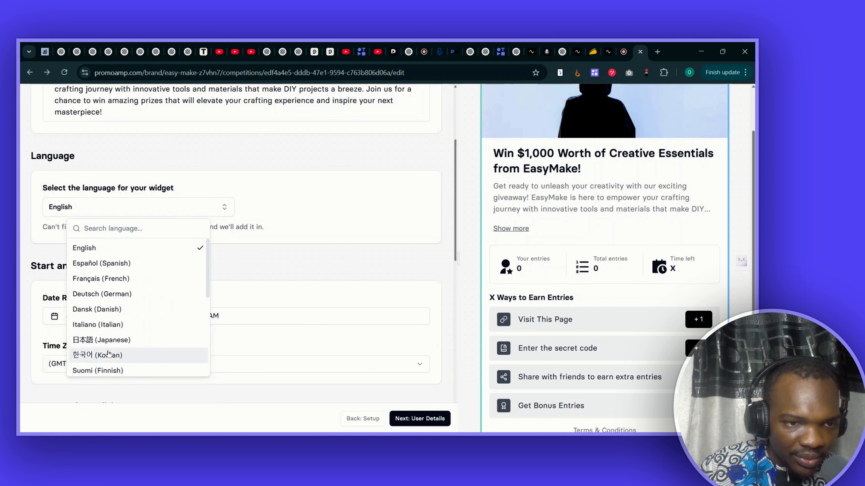
{"action": "left_click", "coordinate": [228, 267]}
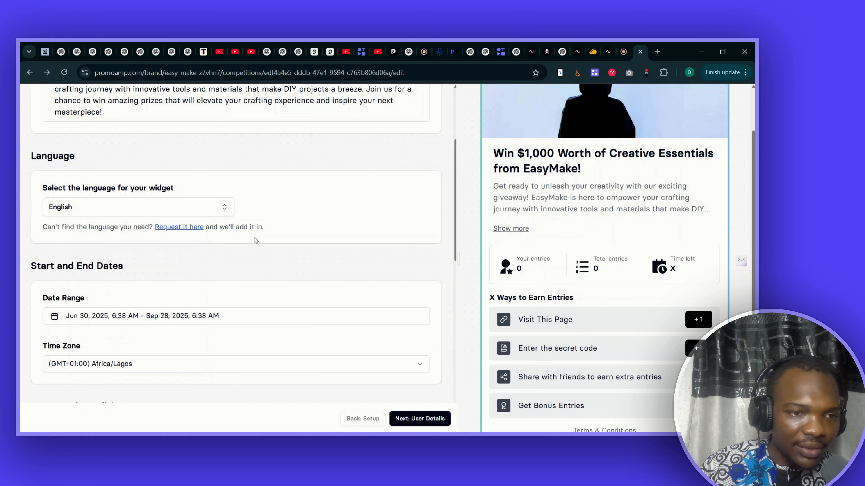
{"action": "left_click", "coordinate": [194, 227]}
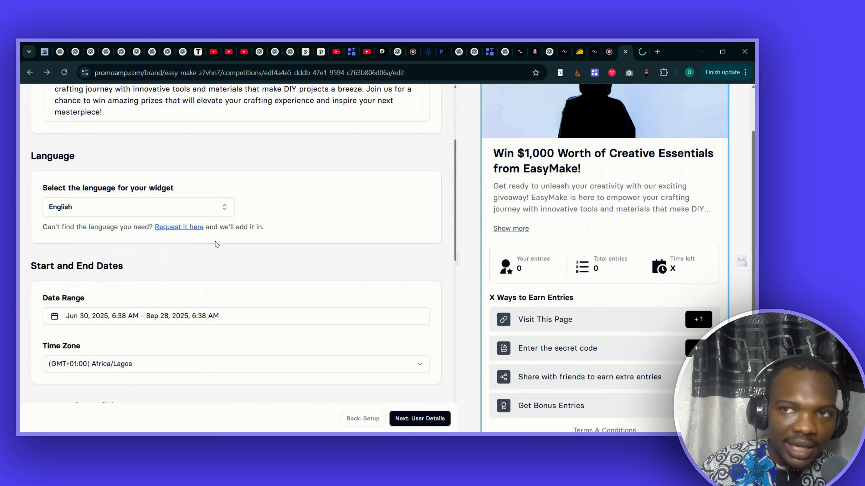
Step: Set the giveaway's date range to run from July 1 to July 31, 2025
{"action": "scroll", "coordinate": [196, 287], "scroll_direction": "down", "scroll_amount": 1}
{"action": "scroll", "coordinate": [195, 280], "scroll_direction": "down", "scroll_amount": 1}
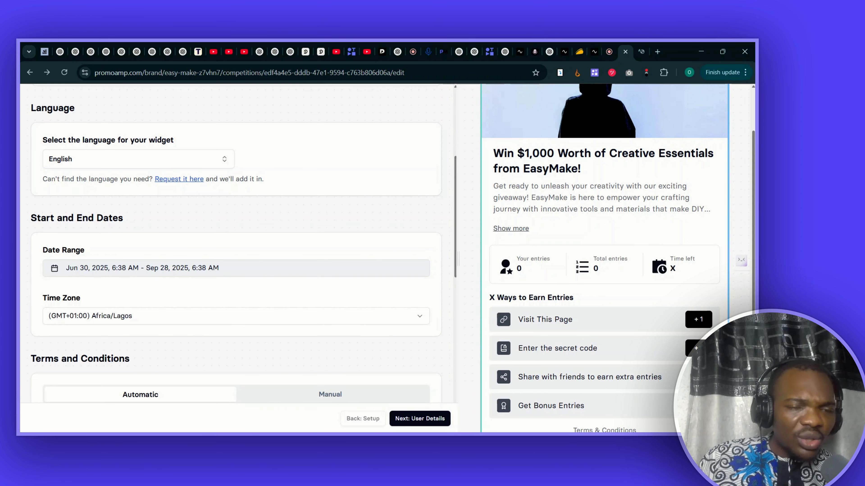
{"action": "left_click", "coordinate": [111, 267]}
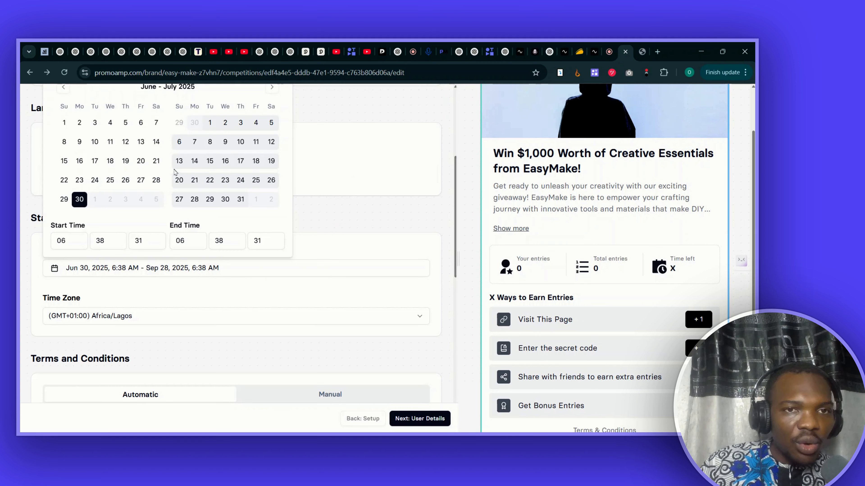
{"action": "left_click", "coordinate": [210, 125]}
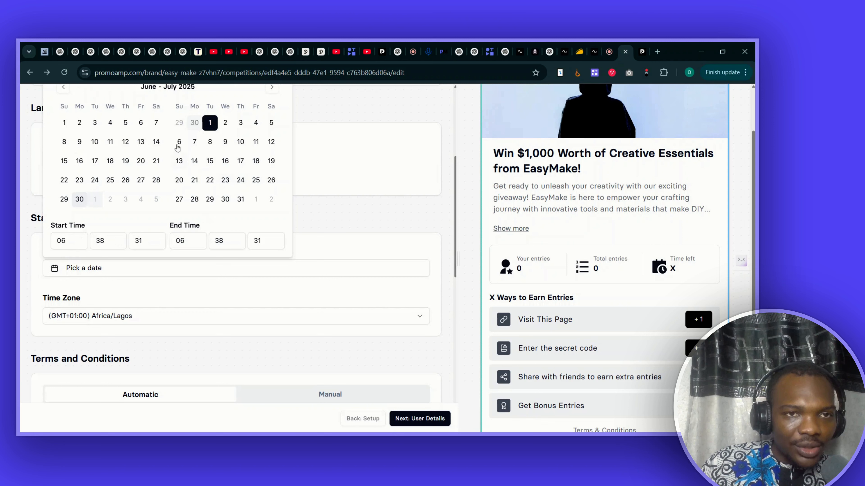
{"action": "left_click", "coordinate": [241, 200]}
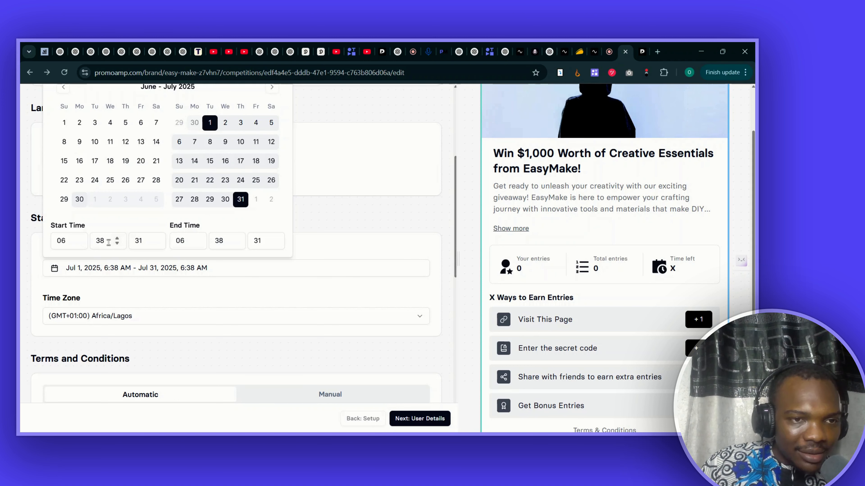
Step: Set the hour of the giveaway's start time to 23 and close the date picker
{"action": "left_click", "coordinate": [69, 243]}
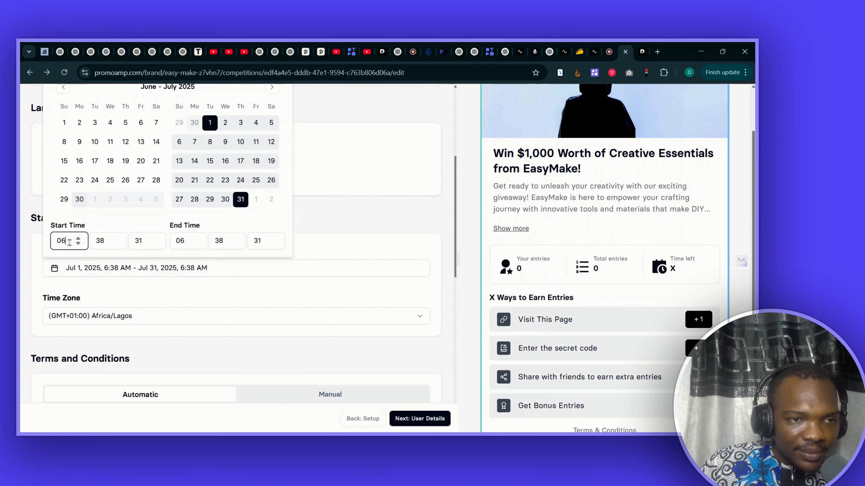
{"action": "left_click", "coordinate": [78, 239]}
{"action": "left_click", "coordinate": [78, 238]}
{"action": "left_click", "coordinate": [78, 238]}
{"action": "left_click", "coordinate": [78, 239]}
{"action": "left_click", "coordinate": [78, 239]}
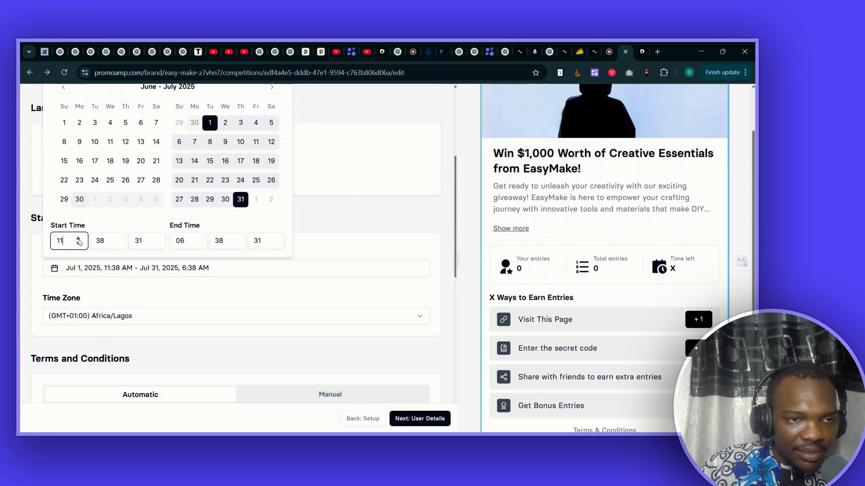
{"action": "left_click", "coordinate": [78, 239]}
{"action": "type", "text": "00"}
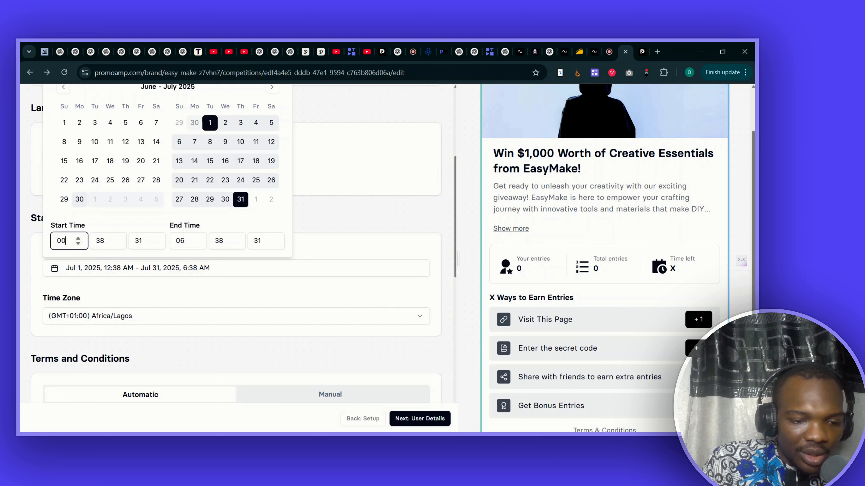
{"action": "type", "text": "23"}
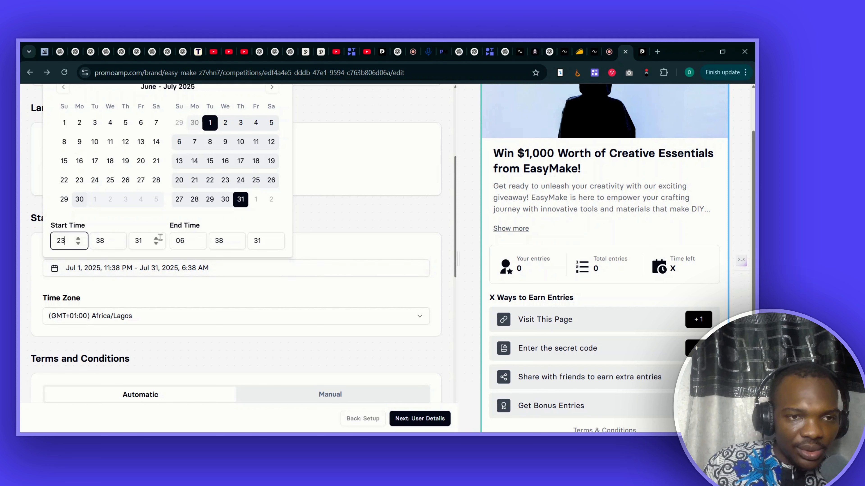
{"action": "left_click", "coordinate": [145, 224]}
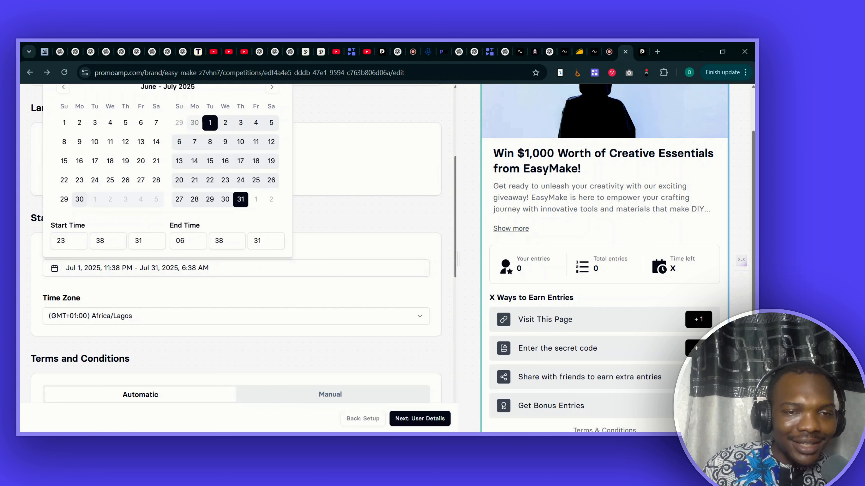
{"action": "left_click", "coordinate": [329, 236]}
Step: Choose (GMT+01:00) Africa/Lagos as the giveaway's time zone
{"action": "left_click", "coordinate": [245, 319]}
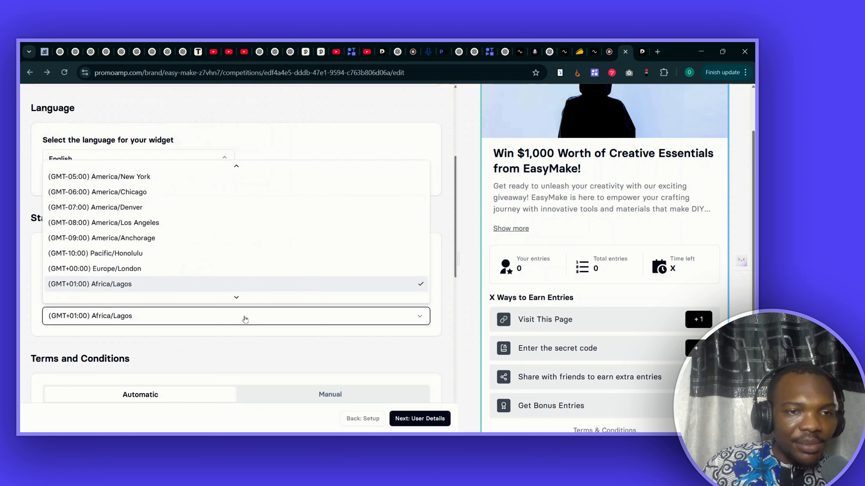
{"action": "scroll", "coordinate": [322, 214], "scroll_direction": "down", "scroll_amount": 2}
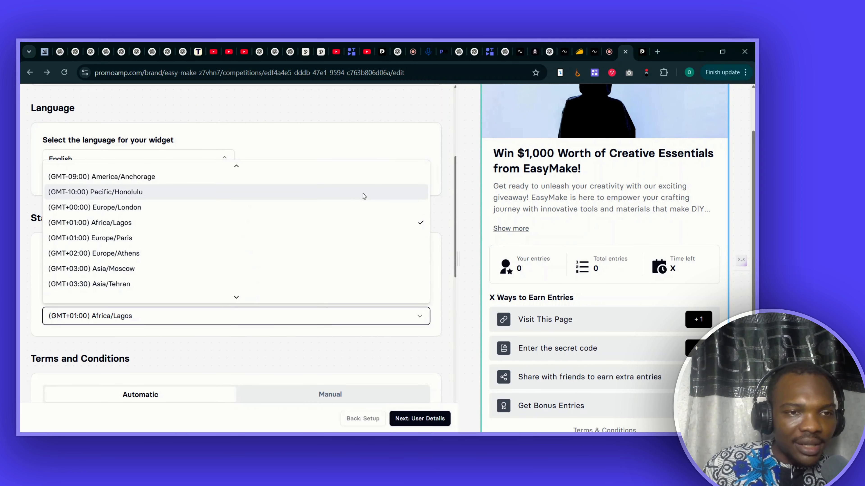
{"action": "scroll", "coordinate": [301, 218], "scroll_direction": "down", "scroll_amount": 1}
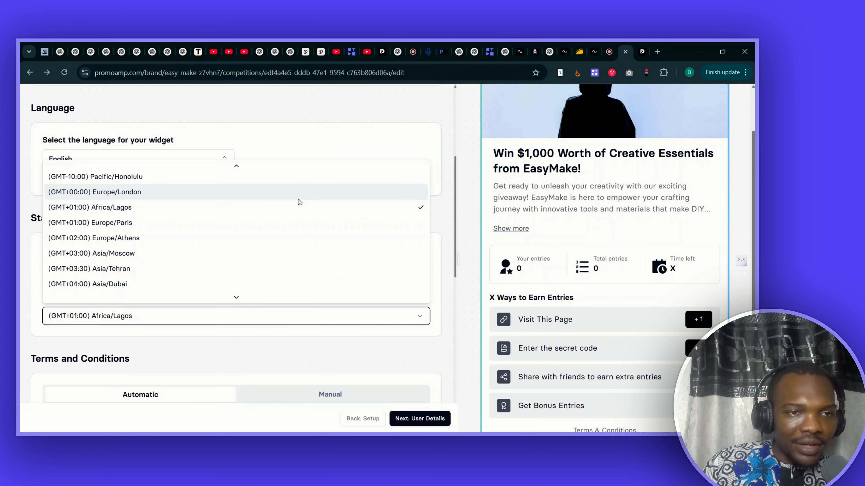
{"action": "left_click", "coordinate": [291, 214]}
Step: Read through the preview of the default terms and conditions, from eligibility and entry period to acceptance of rules
{"action": "scroll", "coordinate": [254, 303], "scroll_direction": "down", "scroll_amount": 5}
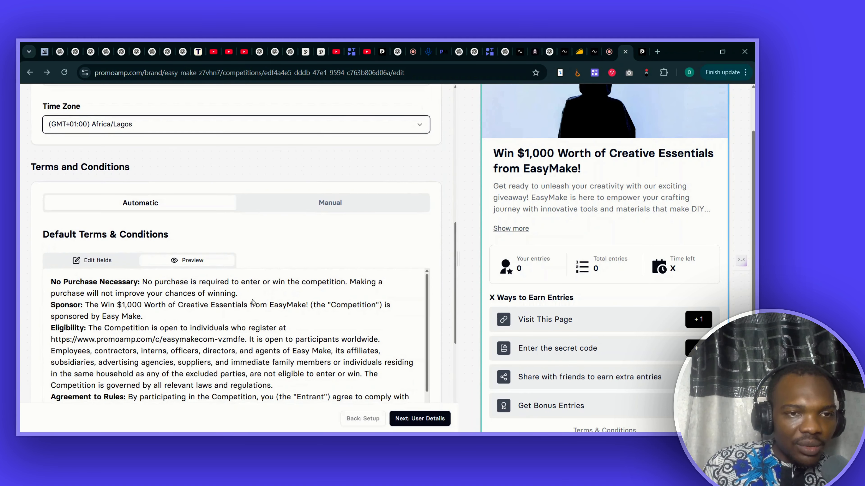
{"action": "scroll", "coordinate": [217, 243], "scroll_direction": "down", "scroll_amount": 6}
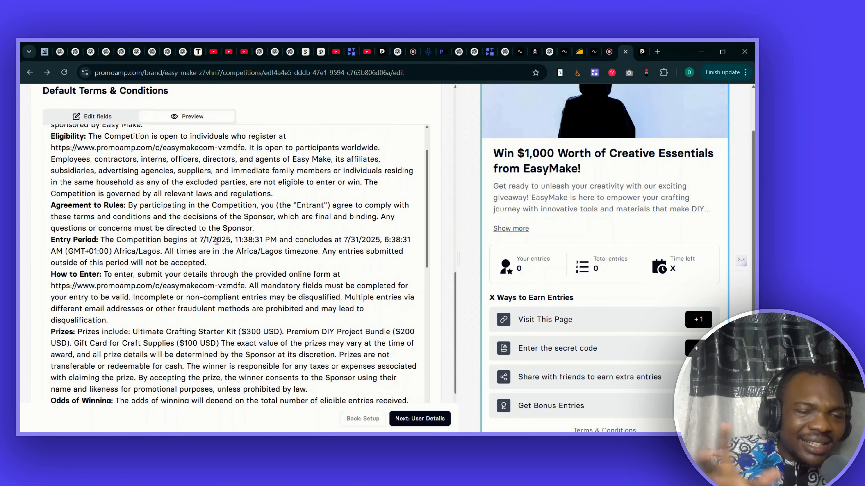
{"action": "scroll", "coordinate": [217, 241], "scroll_direction": "down", "scroll_amount": 3}
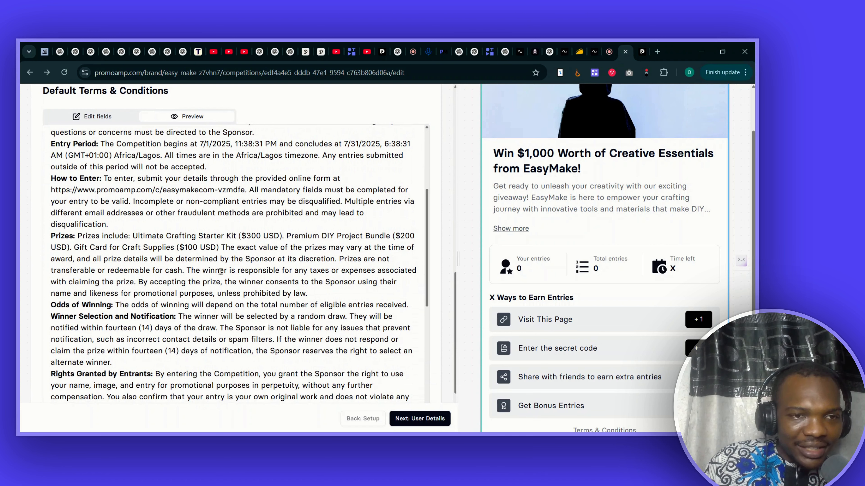
{"action": "scroll", "coordinate": [220, 271], "scroll_direction": "down", "scroll_amount": 2}
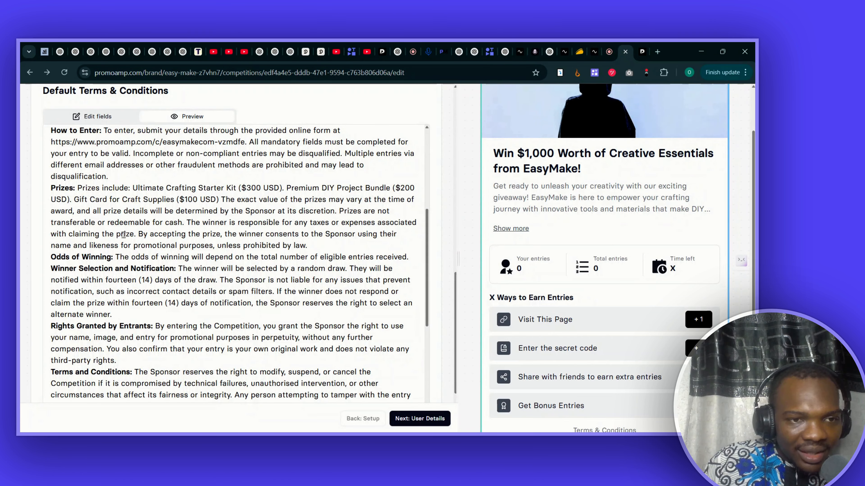
{"action": "scroll", "coordinate": [157, 320], "scroll_direction": "down", "scroll_amount": 10}
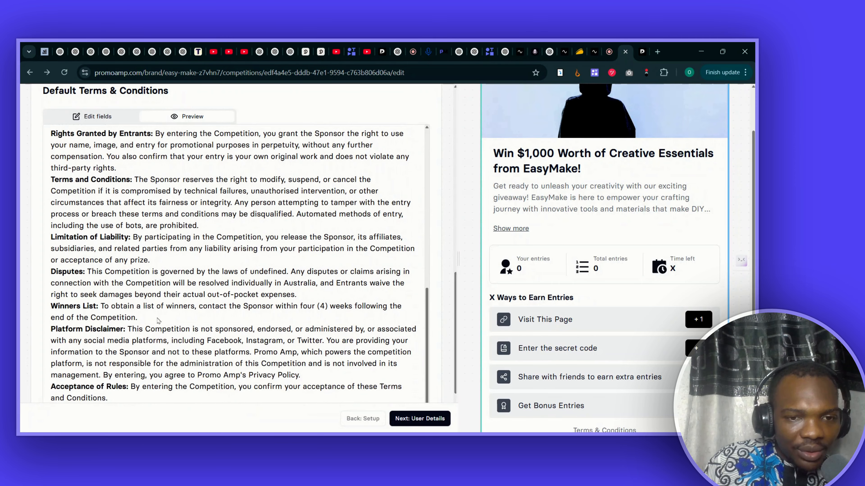
{"action": "scroll", "coordinate": [158, 320], "scroll_direction": "up", "scroll_amount": 10}
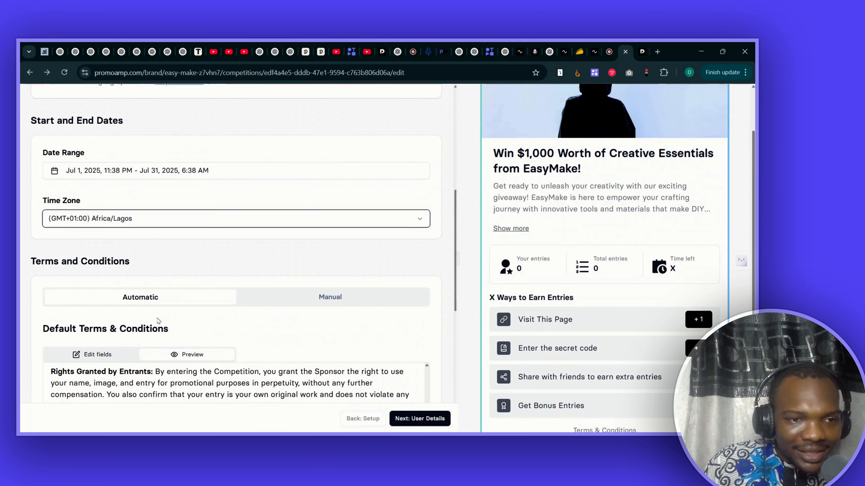
{"action": "scroll", "coordinate": [158, 320], "scroll_direction": "down", "scroll_amount": 3}
{"action": "scroll", "coordinate": [157, 320], "scroll_direction": "down", "scroll_amount": 2}
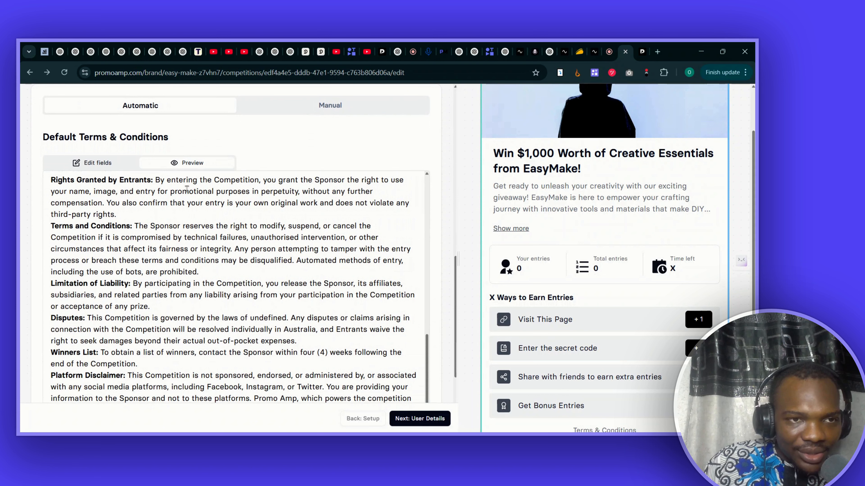
Step: Open the default terms and conditions for field editing and set the governing law country to Nigeria
{"action": "left_click", "coordinate": [116, 167]}
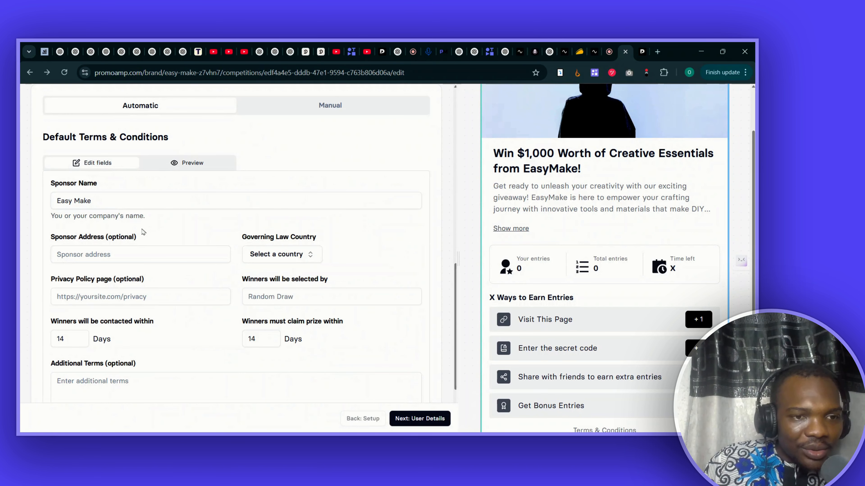
{"action": "scroll", "coordinate": [143, 232], "scroll_direction": "down", "scroll_amount": 3}
{"action": "scroll", "coordinate": [143, 232], "scroll_direction": "up", "scroll_amount": 5}
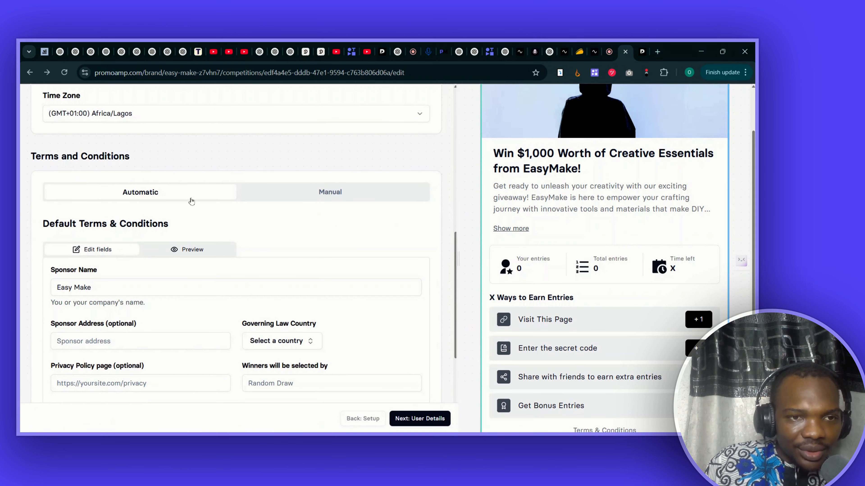
{"action": "scroll", "coordinate": [157, 259], "scroll_direction": "down", "scroll_amount": 3}
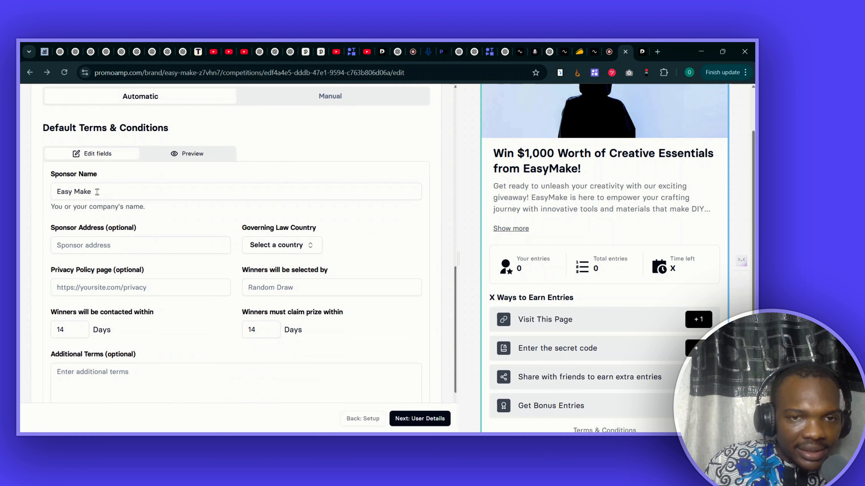
{"action": "left_click", "coordinate": [295, 254]}
{"action": "scroll", "coordinate": [280, 345], "scroll_direction": "down", "scroll_amount": 6}
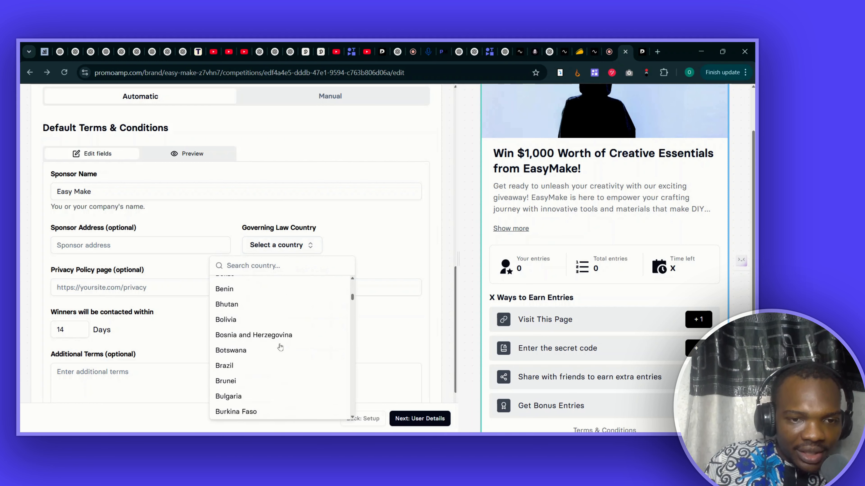
{"action": "scroll", "coordinate": [280, 346], "scroll_direction": "down", "scroll_amount": 14}
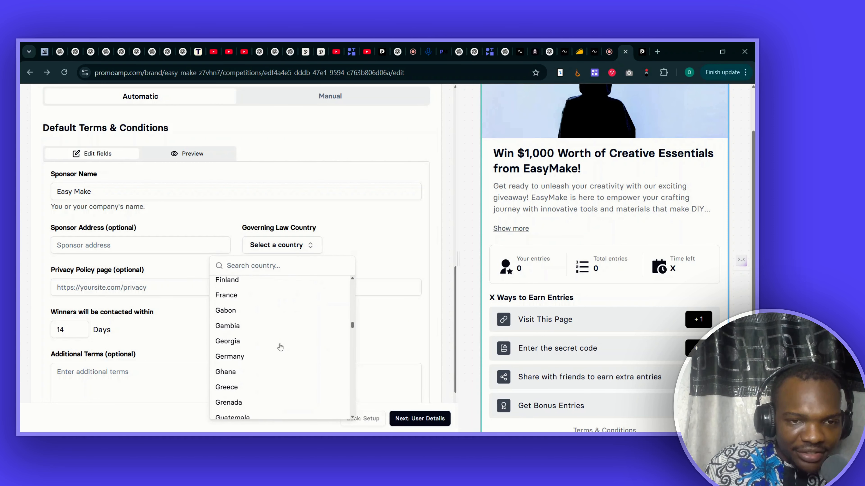
{"action": "scroll", "coordinate": [280, 347], "scroll_direction": "down", "scroll_amount": 10}
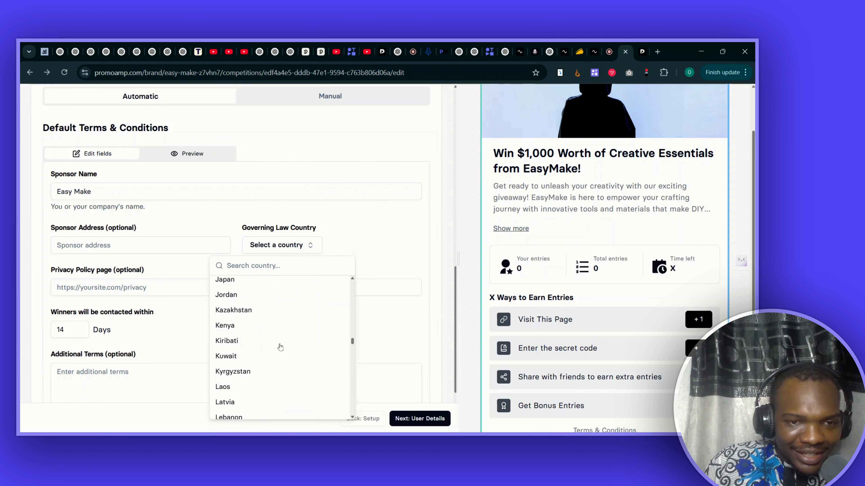
{"action": "scroll", "coordinate": [280, 347], "scroll_direction": "down", "scroll_amount": 9}
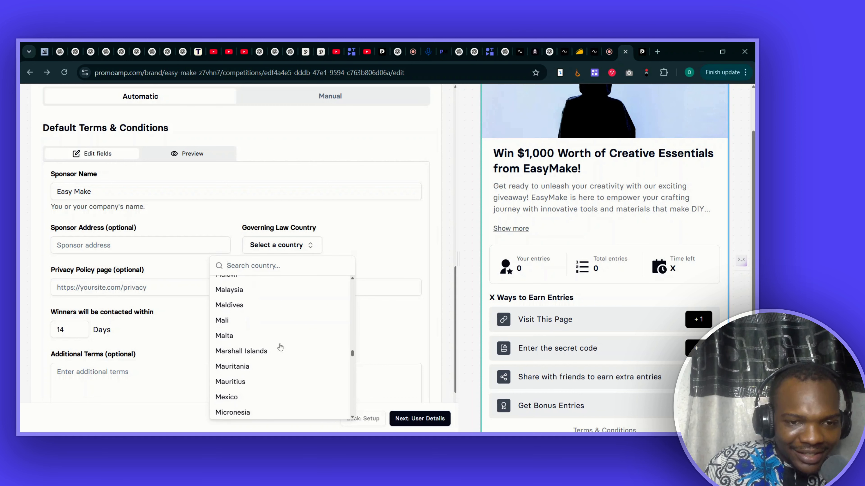
{"action": "scroll", "coordinate": [280, 346], "scroll_direction": "down", "scroll_amount": 5}
{"action": "scroll", "coordinate": [258, 375], "scroll_direction": "down", "scroll_amount": 5}
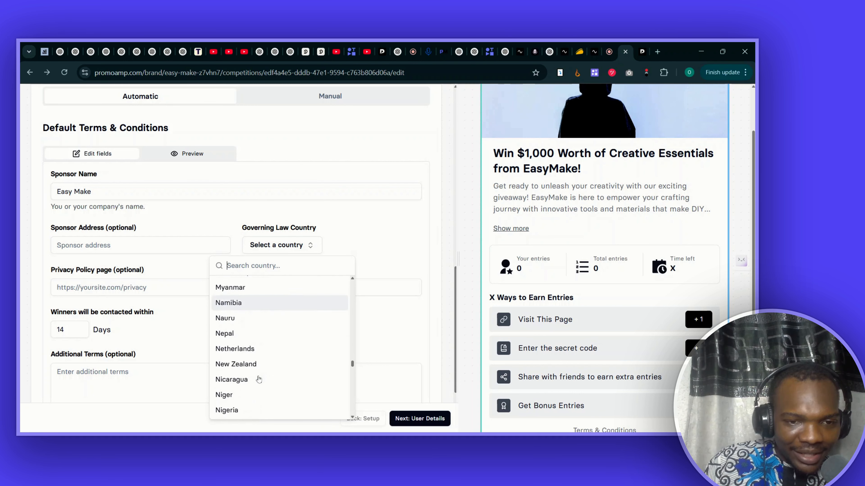
{"action": "left_click", "coordinate": [243, 336]}
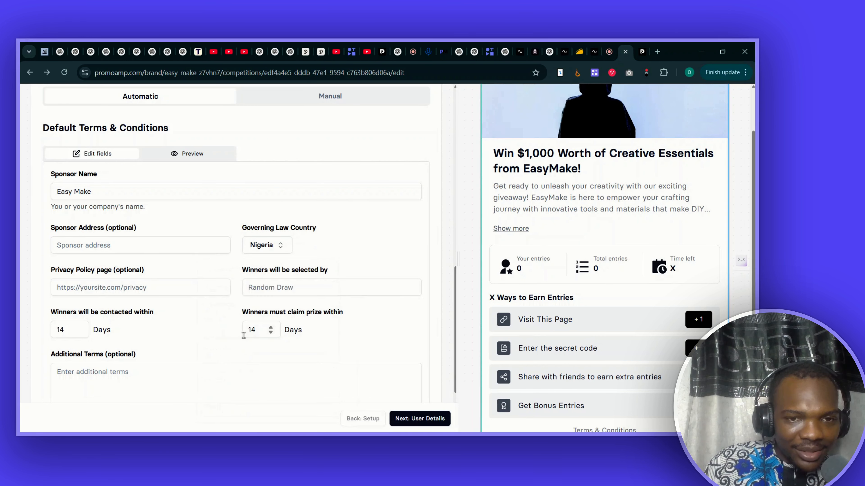
Step: Enter 10 as the winner selection method and set the winner contact period to 7 days
{"action": "left_click", "coordinate": [270, 290]}
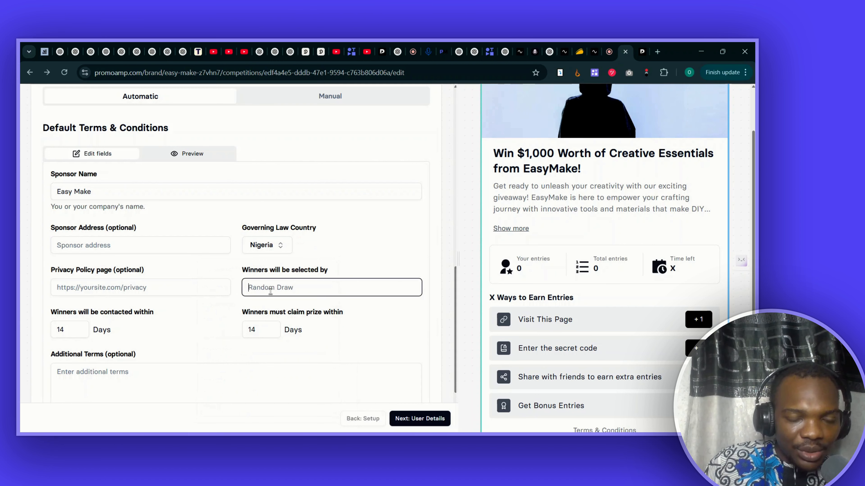
{"action": "type", "text": "10"}
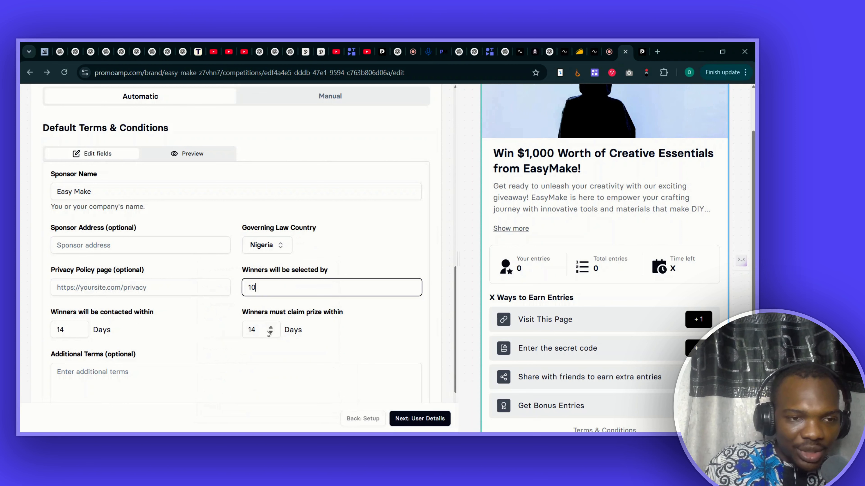
{"action": "left_click", "coordinate": [65, 330]}
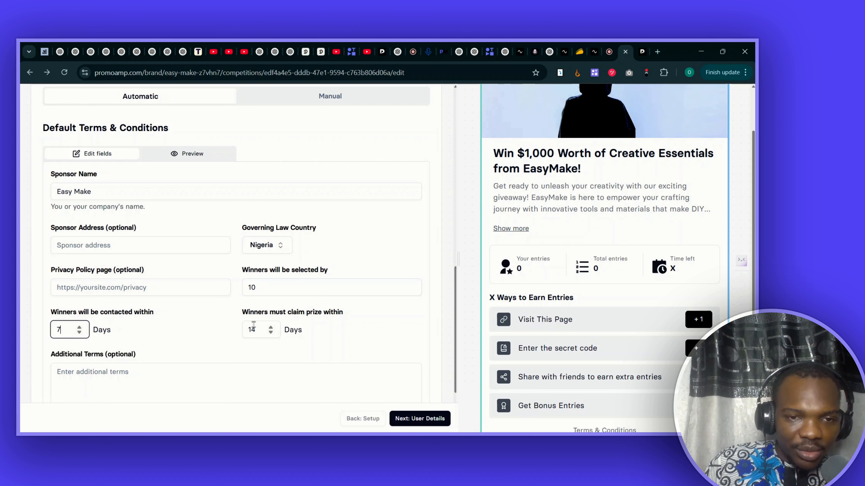
{"action": "left_click", "coordinate": [253, 327]}
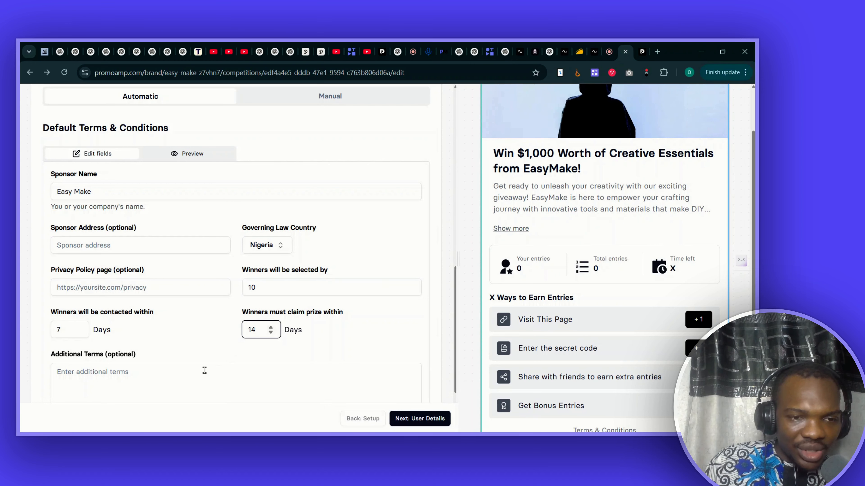
{"action": "scroll", "coordinate": [204, 371], "scroll_direction": "down", "scroll_amount": 3}
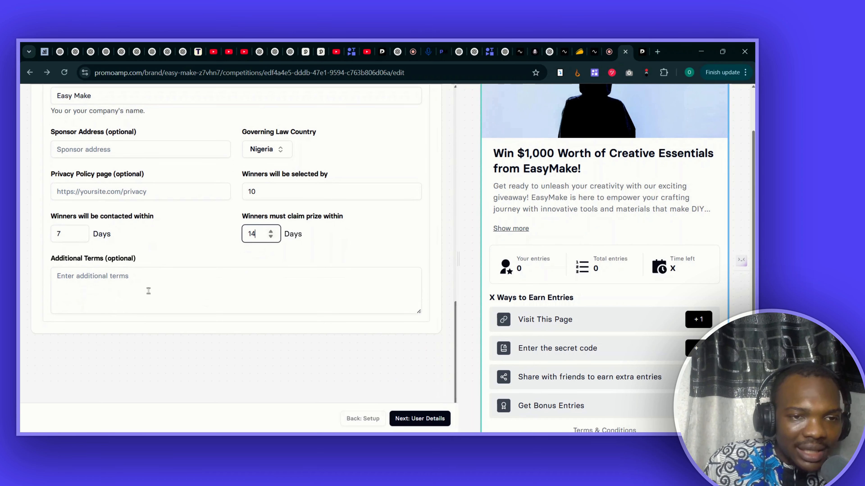
{"action": "left_click", "coordinate": [186, 296]}
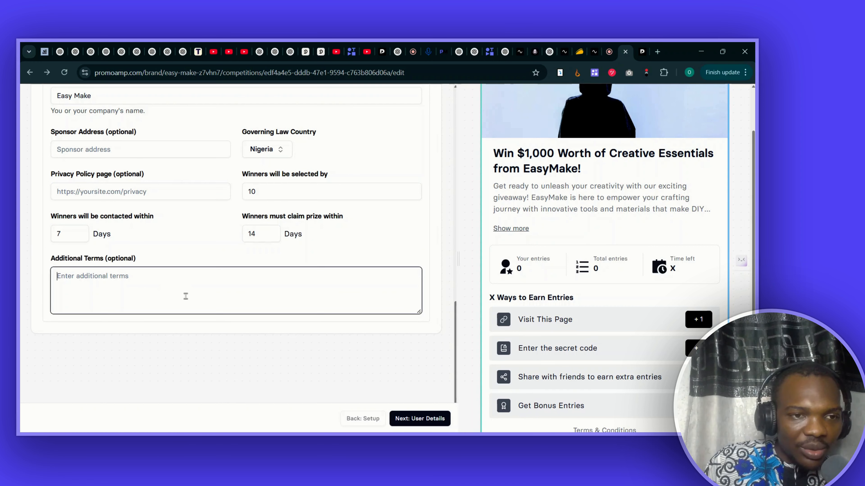
{"action": "scroll", "coordinate": [185, 296], "scroll_direction": "up", "scroll_amount": 5}
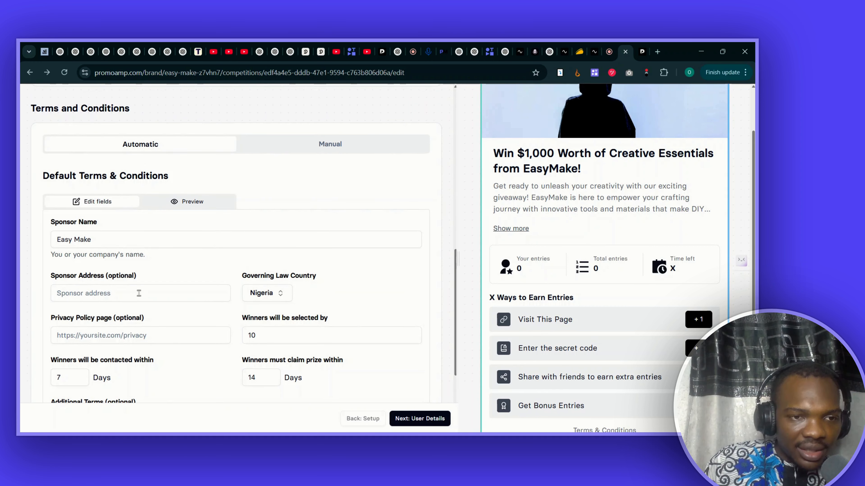
{"action": "left_click", "coordinate": [134, 294]}
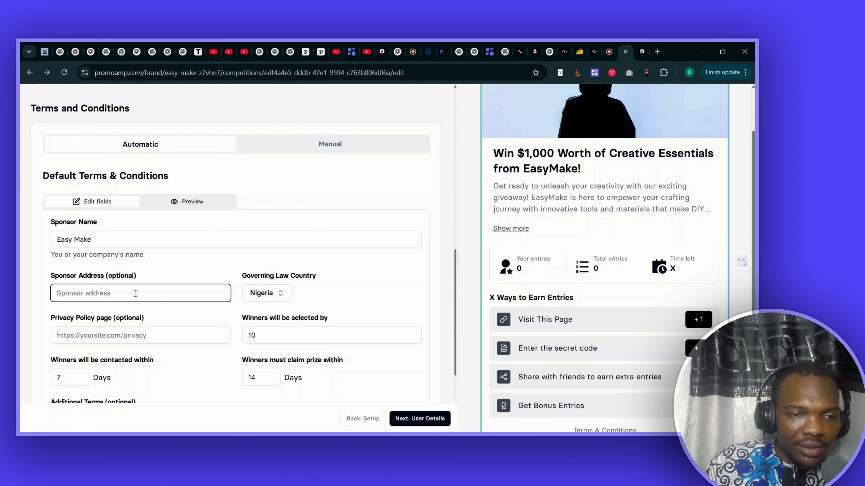
{"action": "scroll", "coordinate": [135, 293], "scroll_direction": "down", "scroll_amount": 1}
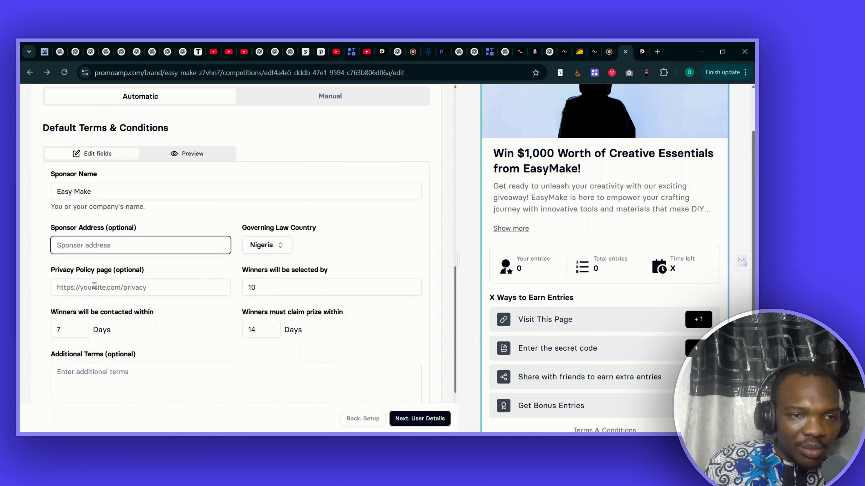
{"action": "left_click", "coordinate": [137, 288]}
Step: Preview the default terms and conditions with the edited fields and read them from sponsor and eligibility through to acceptance of rules
{"action": "scroll", "coordinate": [175, 233], "scroll_direction": "up", "scroll_amount": 2}
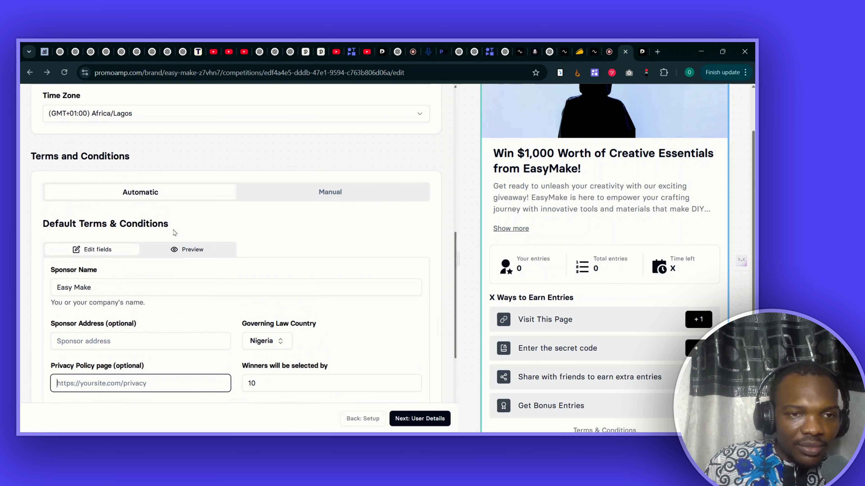
{"action": "left_click", "coordinate": [177, 250]}
{"action": "scroll", "coordinate": [177, 250], "scroll_direction": "down", "scroll_amount": 2}
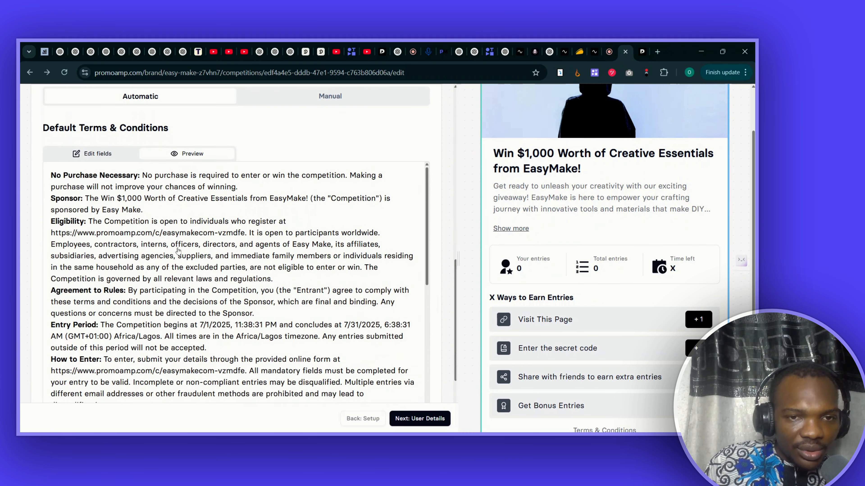
{"action": "scroll", "coordinate": [178, 247], "scroll_direction": "down", "scroll_amount": 1}
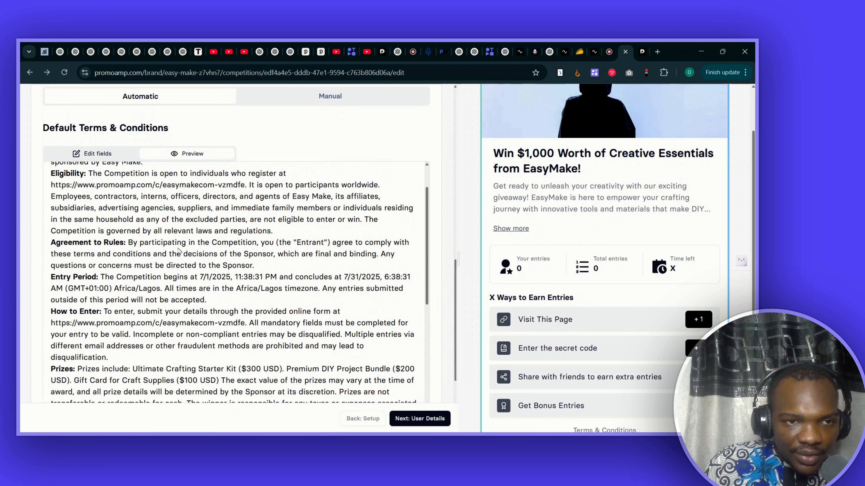
{"action": "scroll", "coordinate": [179, 248], "scroll_direction": "up", "scroll_amount": 1}
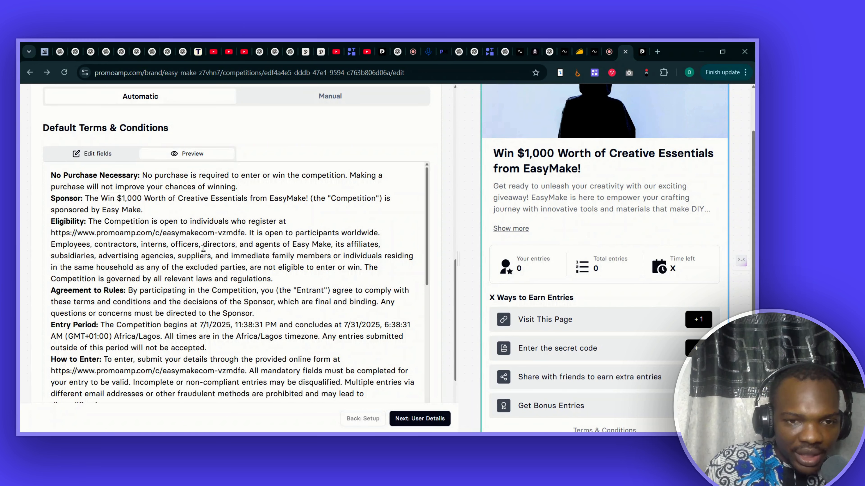
{"action": "scroll", "coordinate": [218, 266], "scroll_direction": "down", "scroll_amount": 1}
{"action": "scroll", "coordinate": [217, 266], "scroll_direction": "down", "scroll_amount": 1}
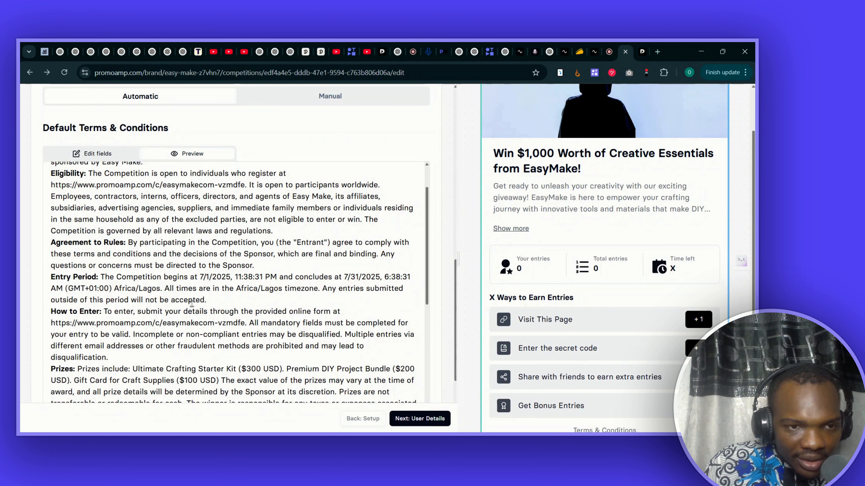
{"action": "scroll", "coordinate": [191, 304], "scroll_direction": "down", "scroll_amount": 3}
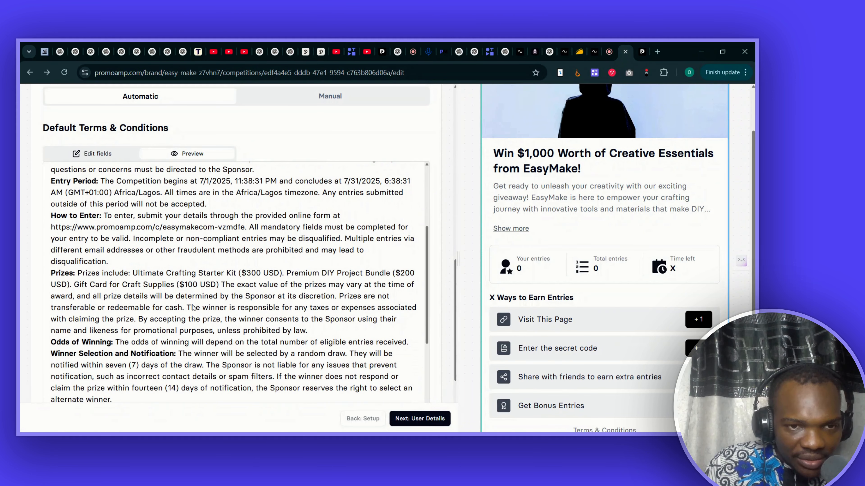
{"action": "scroll", "coordinate": [192, 308], "scroll_direction": "down", "scroll_amount": 3}
{"action": "scroll", "coordinate": [187, 340], "scroll_direction": "down", "scroll_amount": 1}
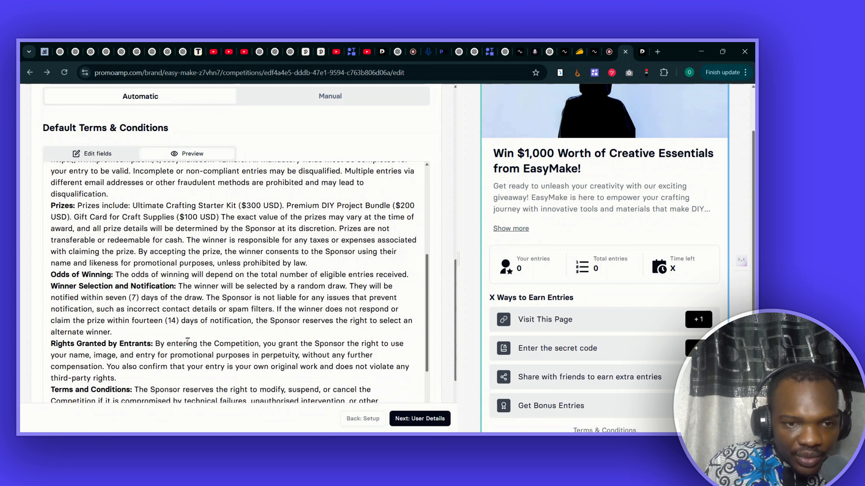
{"action": "scroll", "coordinate": [187, 341], "scroll_direction": "down", "scroll_amount": 5}
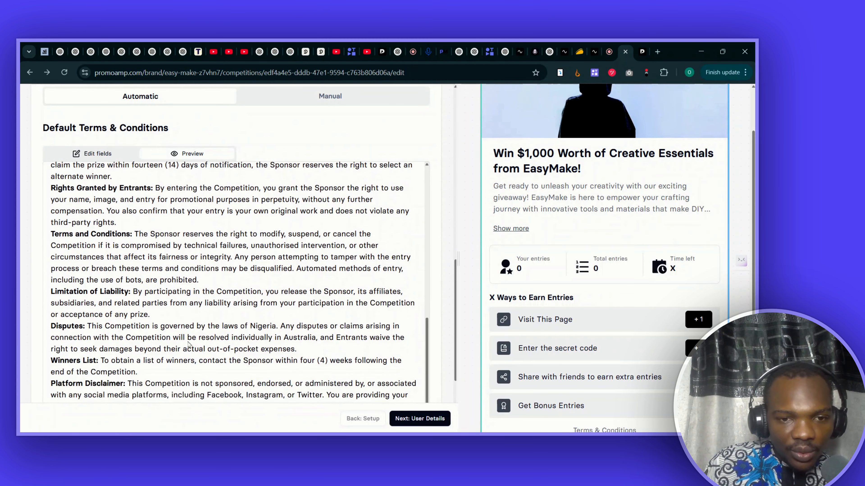
{"action": "scroll", "coordinate": [189, 344], "scroll_direction": "down", "scroll_amount": 1}
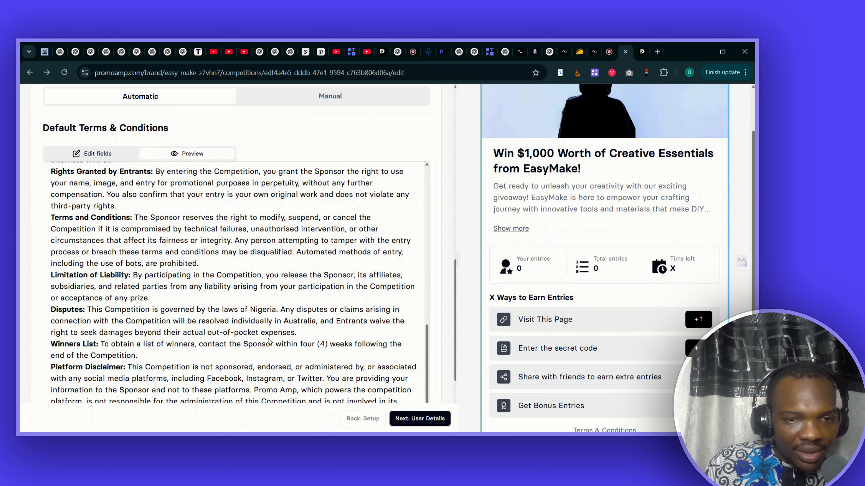
{"action": "scroll", "coordinate": [269, 342], "scroll_direction": "down", "scroll_amount": 3}
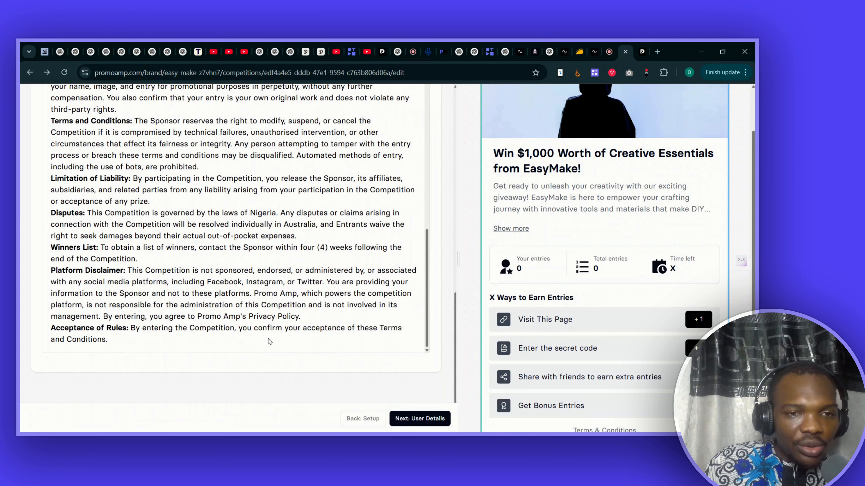
{"action": "scroll", "coordinate": [251, 299], "scroll_direction": "up", "scroll_amount": 10}
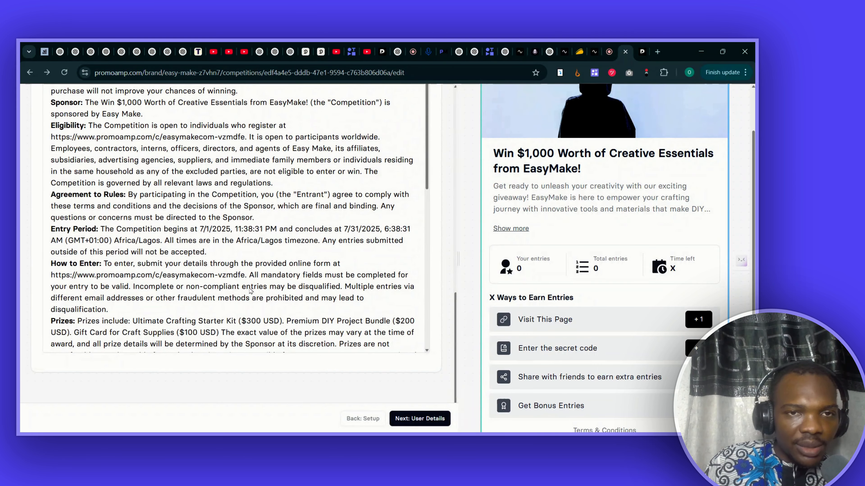
{"action": "scroll", "coordinate": [196, 240], "scroll_direction": "up", "scroll_amount": 5}
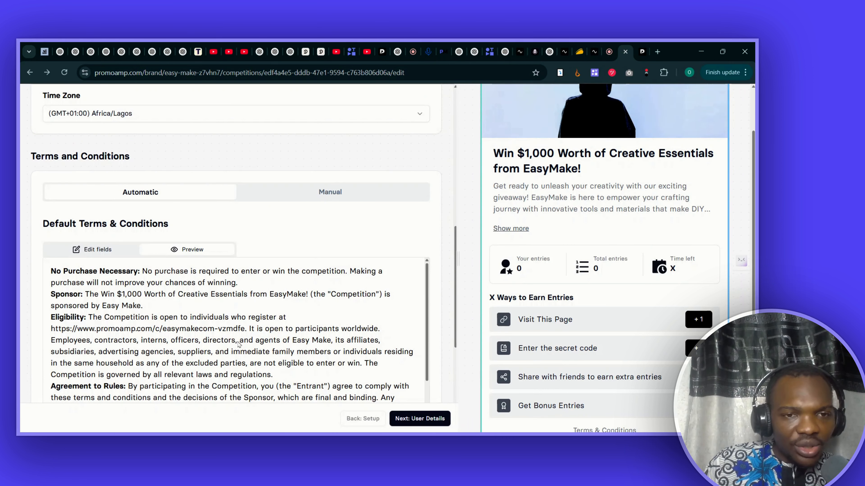
{"action": "scroll", "coordinate": [318, 237], "scroll_direction": "down", "scroll_amount": 3}
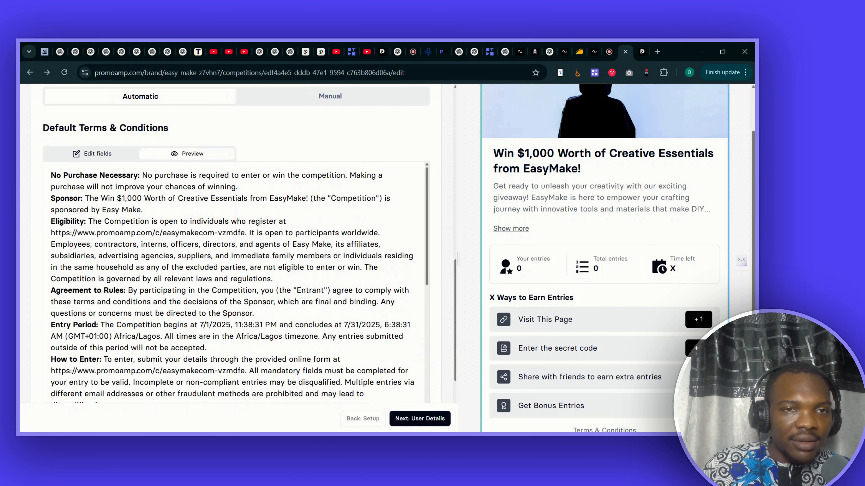
{"action": "scroll", "coordinate": [318, 237], "scroll_direction": "up", "scroll_amount": 5}
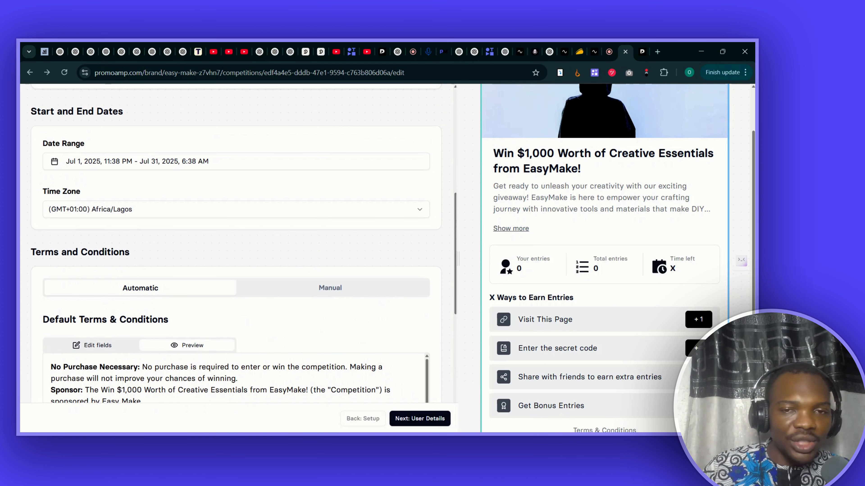
Step: Switch the terms and conditions to Manual and look over the customised text
{"action": "scroll", "coordinate": [319, 237], "scroll_direction": "down", "scroll_amount": 3}
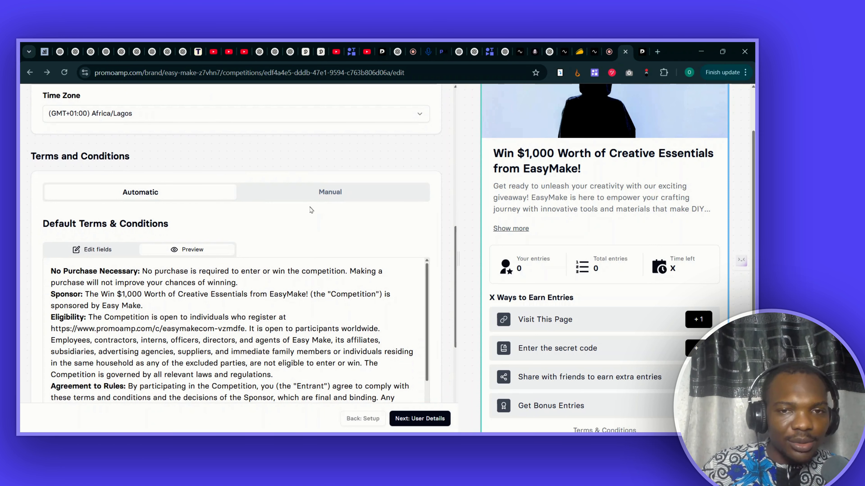
{"action": "left_click", "coordinate": [328, 197]}
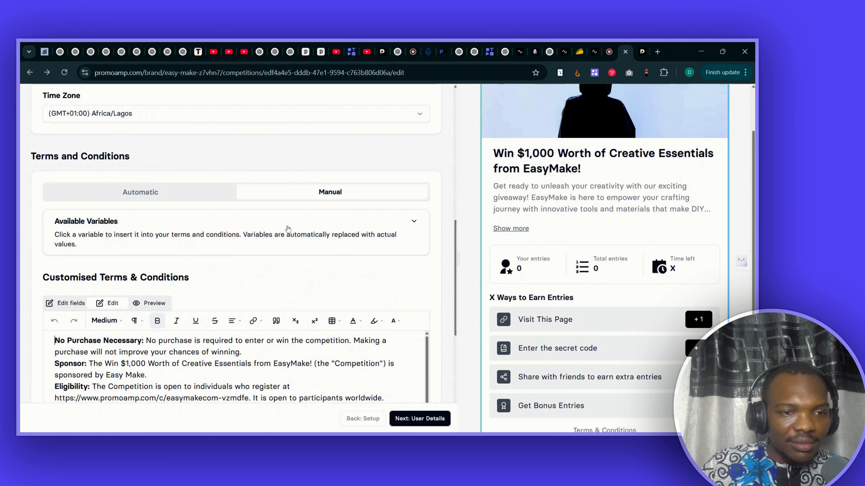
{"action": "scroll", "coordinate": [286, 231], "scroll_direction": "down", "scroll_amount": 3}
{"action": "scroll", "coordinate": [287, 231], "scroll_direction": "down", "scroll_amount": 8}
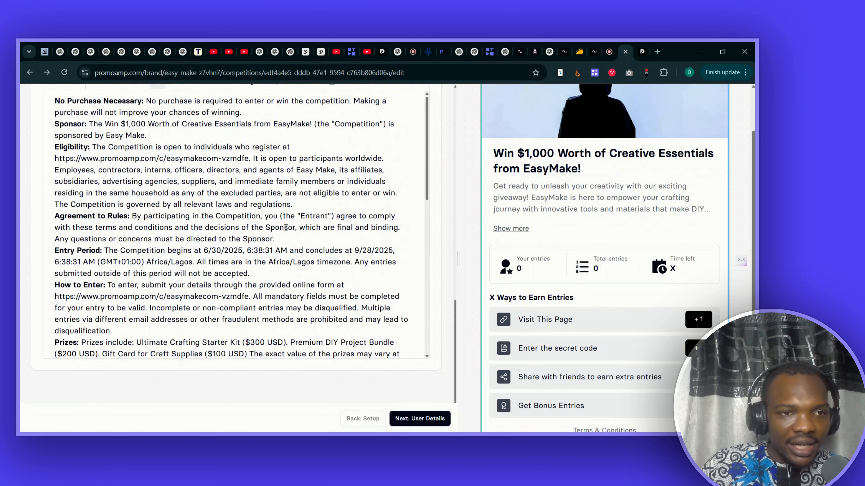
{"action": "scroll", "coordinate": [226, 364], "scroll_direction": "up", "scroll_amount": 6}
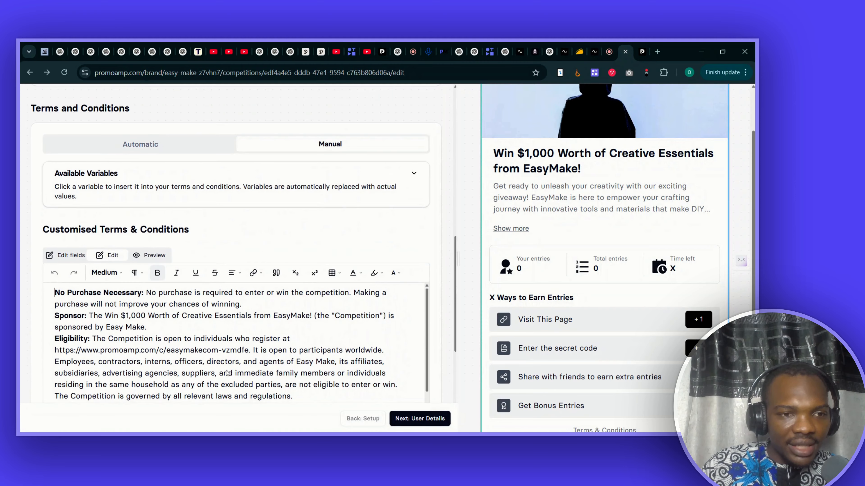
Step: Change the competition name to "Win $1,000 Worth of Creative Essentials from Savepreneur"
{"action": "scroll", "coordinate": [211, 259], "scroll_direction": "up", "scroll_amount": 7}
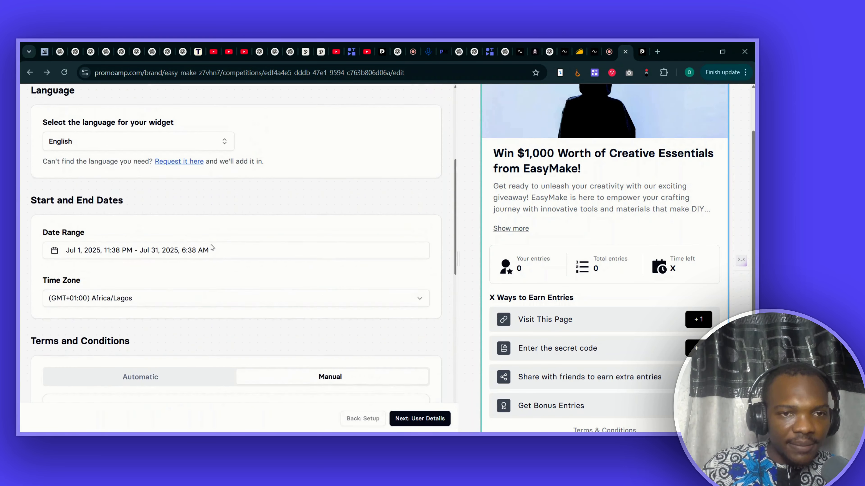
{"action": "scroll", "coordinate": [172, 274], "scroll_direction": "up", "scroll_amount": 6}
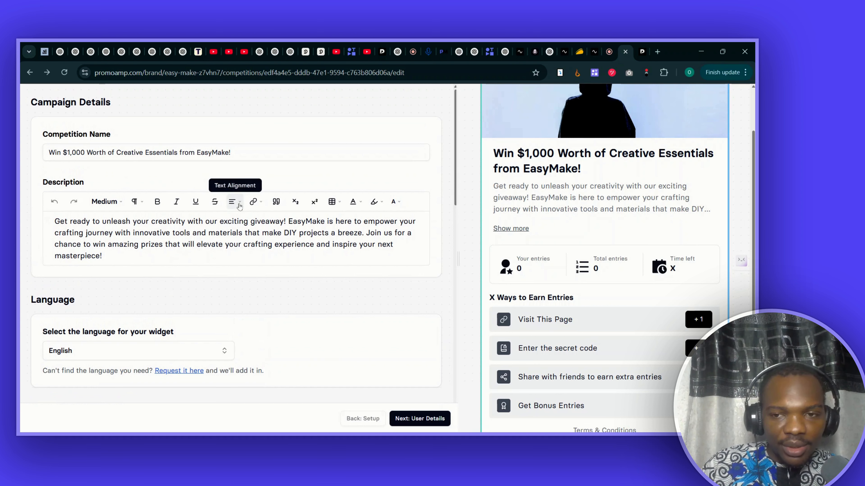
{"action": "scroll", "coordinate": [235, 203], "scroll_direction": "down", "scroll_amount": 5}
{"action": "scroll", "coordinate": [239, 206], "scroll_direction": "down", "scroll_amount": 3}
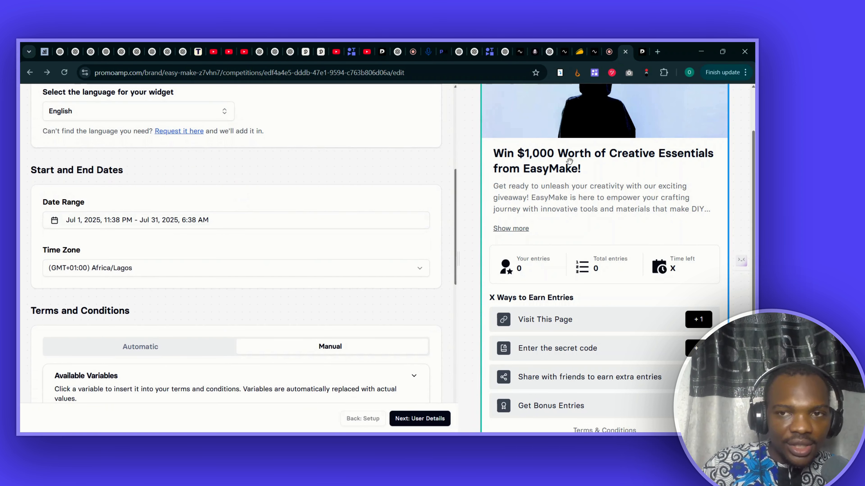
{"action": "scroll", "coordinate": [307, 172], "scroll_direction": "up", "scroll_amount": 7}
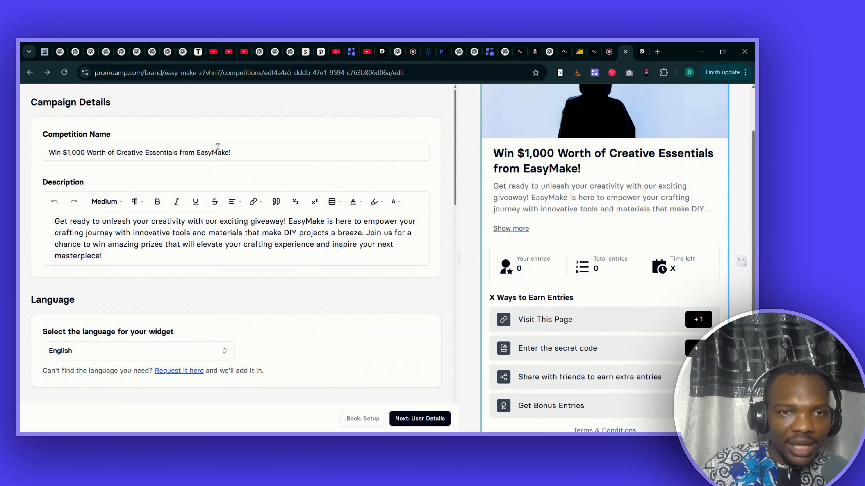
{"action": "left_click", "coordinate": [231, 152]}
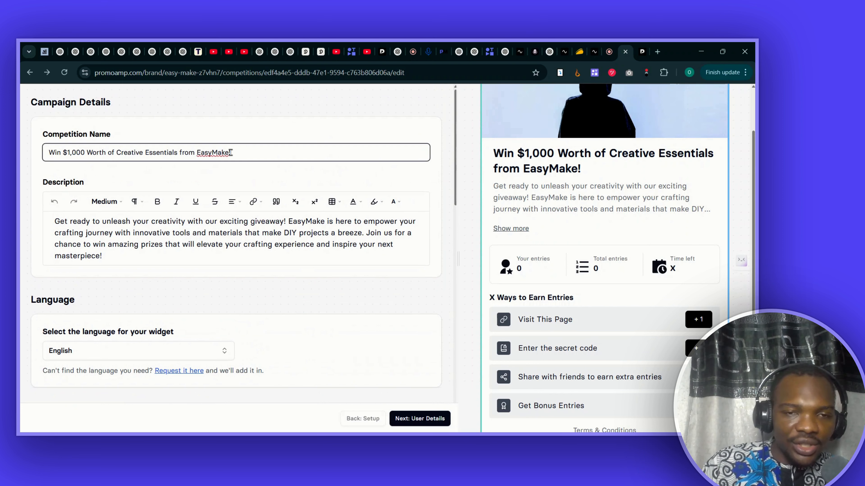
{"action": "key", "text": "BackSpace"}
{"action": "key", "text": "BackSpace"}
{"action": "key", "text": "BackSpace"}
{"action": "key", "text": "BackSpace"}
{"action": "key", "text": "BackSpace"}
{"action": "key", "text": "BackSpace"}
{"action": "key", "text": "BackSpace"}
{"action": "key", "text": "BackSpace"}
{"action": "key", "text": "BackSpace"}
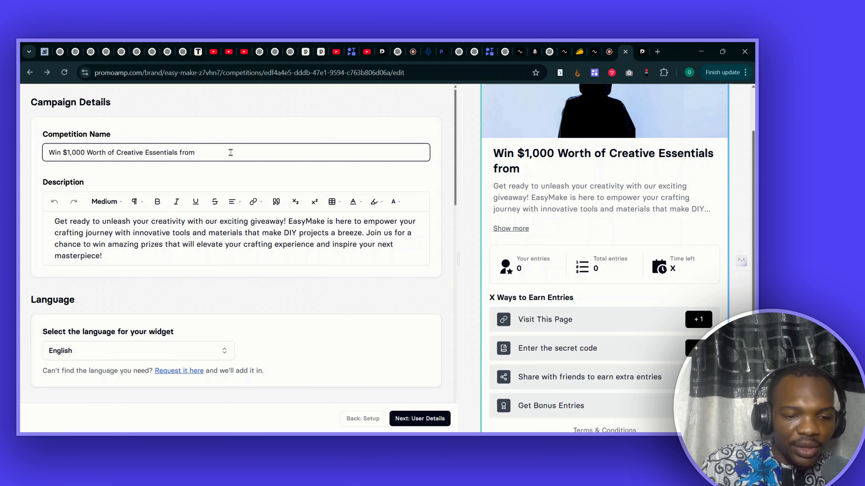
{"action": "type", "text": "Sav"}
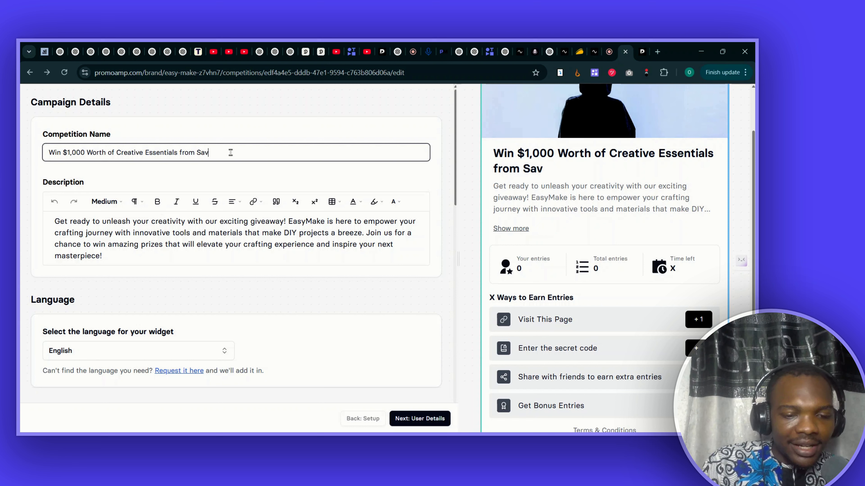
{"action": "type", "text": "epre"}
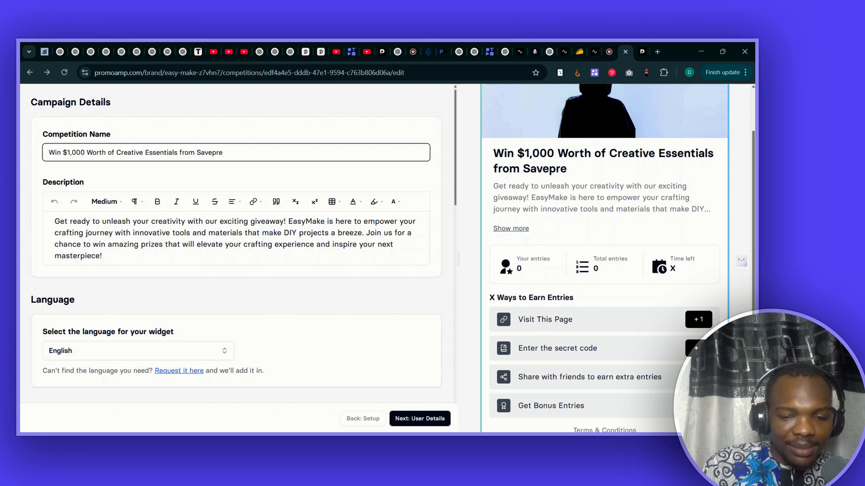
{"action": "type", "text": "neur"}
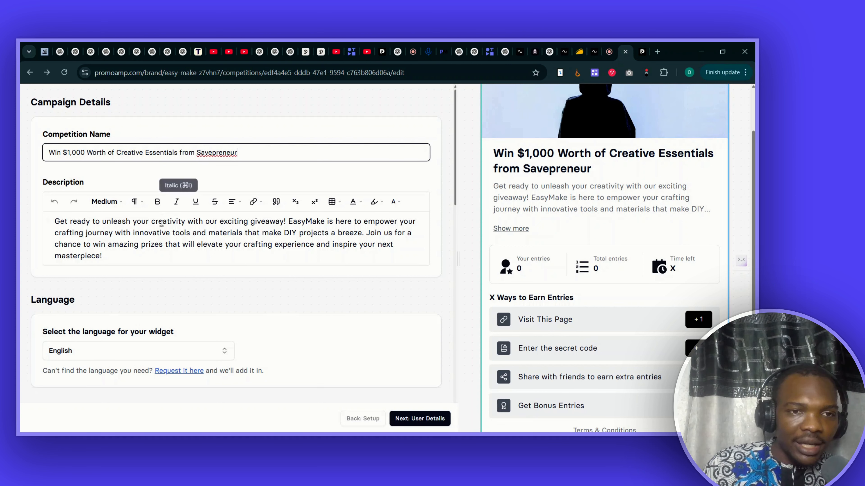
Step: Replace the opening words "Get ready" in the campaign description with "Dancing"
{"action": "left_click", "coordinate": [90, 221]}
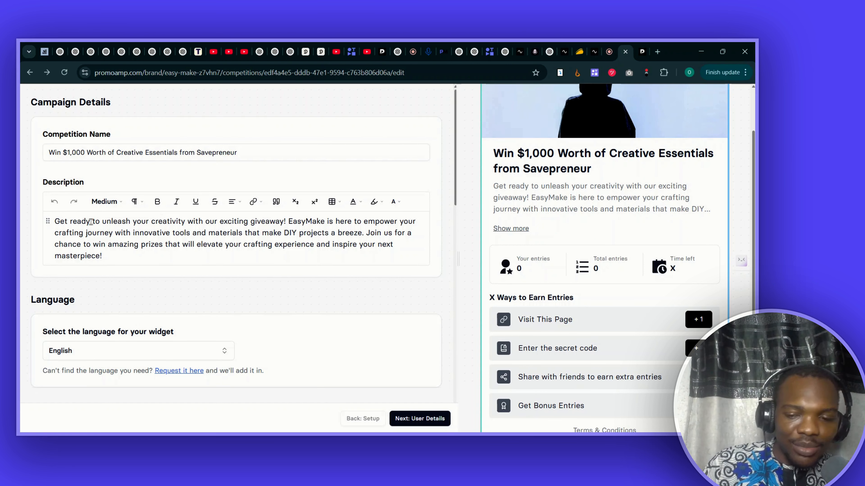
{"action": "key", "text": "BackSpace"}
{"action": "key", "text": "BackSpace"}
{"action": "key", "text": "BackSpace"}
{"action": "key", "text": "BackSpace"}
{"action": "key", "text": "BackSpace"}
{"action": "key", "text": "BackSpace"}
{"action": "key", "text": "BackSpace"}
{"action": "key", "text": "BackSpace"}
{"action": "key", "text": "BackSpace"}
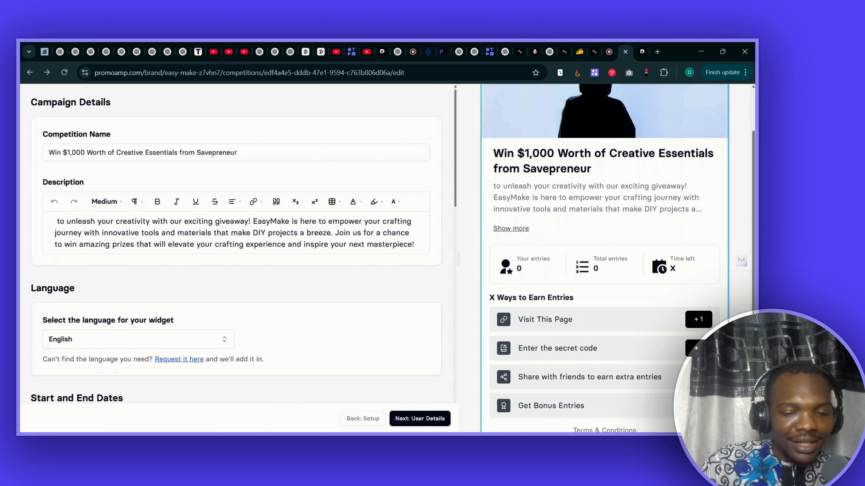
{"action": "type", "text": "Danci"}
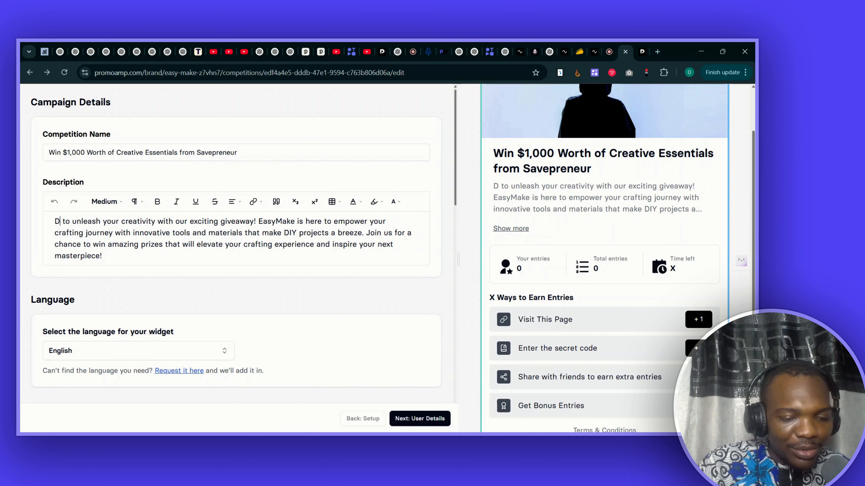
{"action": "type", "text": "n"}
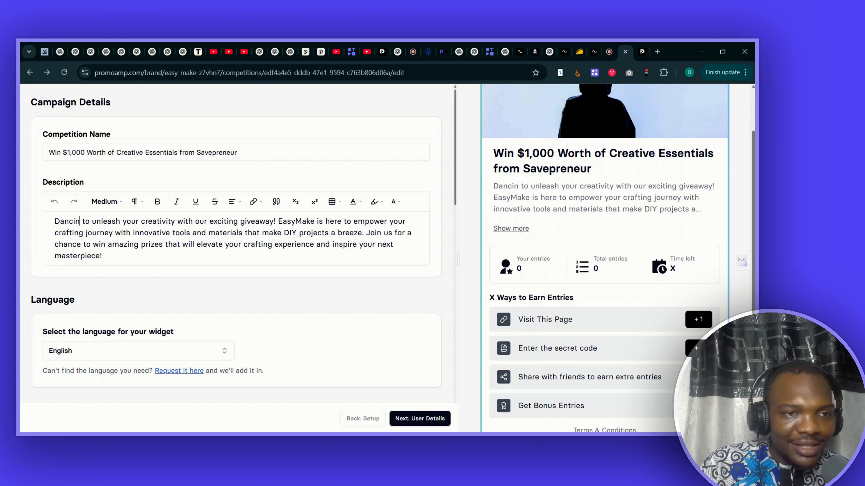
{"action": "type", "text": "g"}
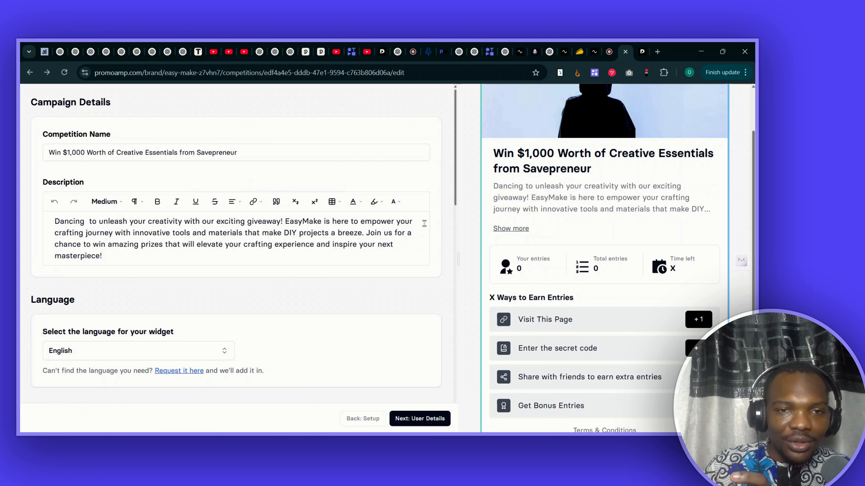
Step: Look over the full description and the ways to earn entries in the giveaway's live preview
{"action": "left_click", "coordinate": [495, 229]}
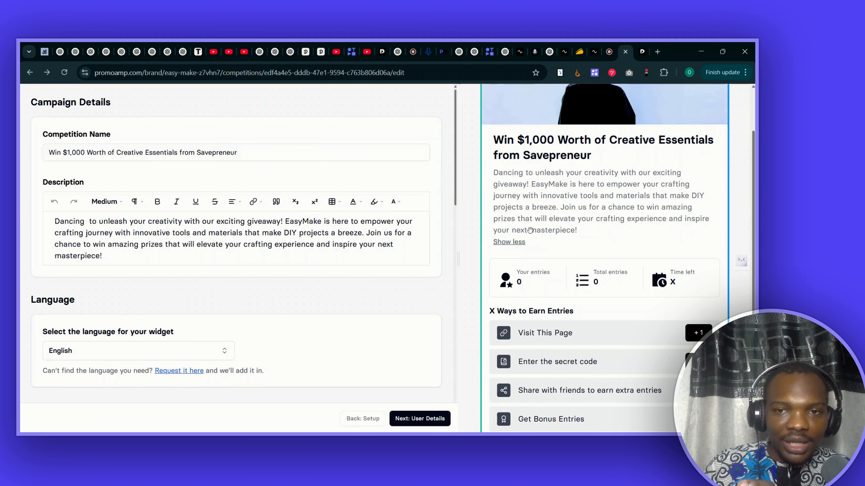
{"action": "left_click", "coordinate": [509, 242]}
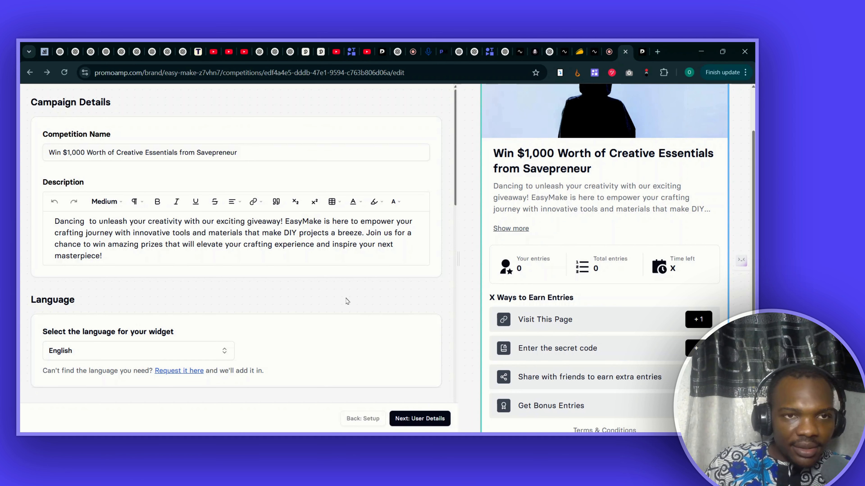
{"action": "scroll", "coordinate": [333, 296], "scroll_direction": "down", "scroll_amount": 5}
{"action": "scroll", "coordinate": [333, 296], "scroll_direction": "up", "scroll_amount": 5}
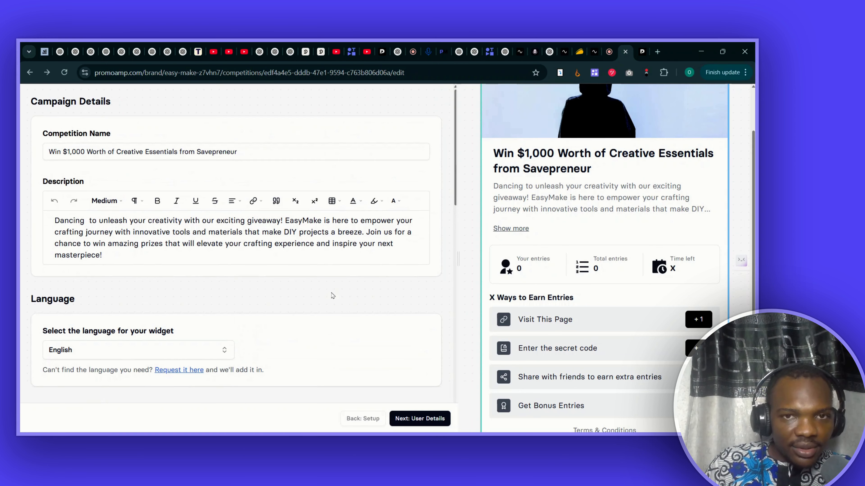
{"action": "scroll", "coordinate": [333, 296], "scroll_direction": "down", "scroll_amount": 15}
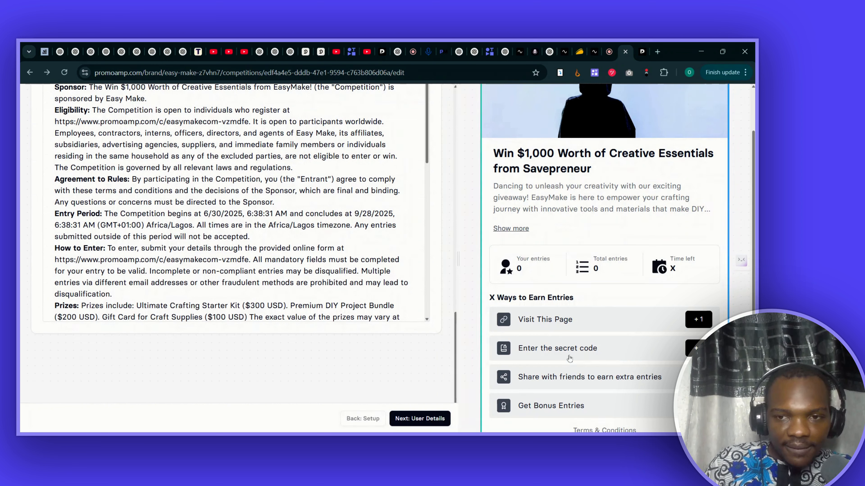
{"action": "double_click", "coordinate": [564, 319]}
{"action": "left_click", "coordinate": [542, 319]}
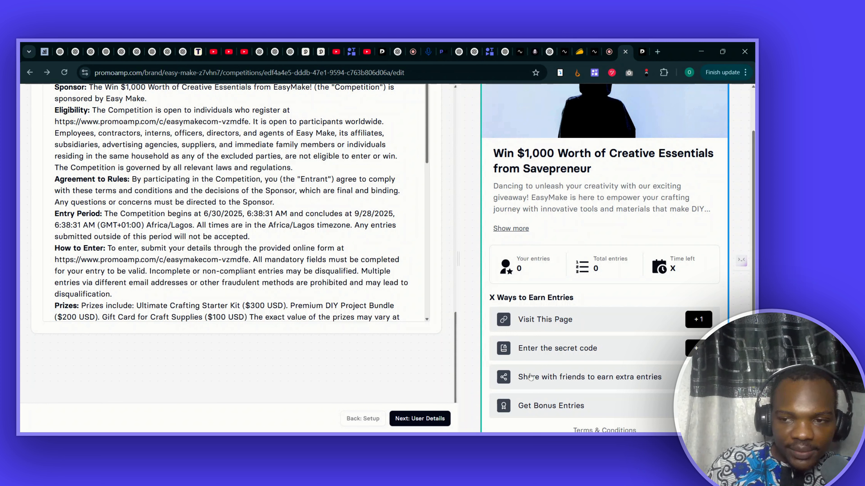
{"action": "scroll", "coordinate": [607, 372], "scroll_direction": "down", "scroll_amount": 3}
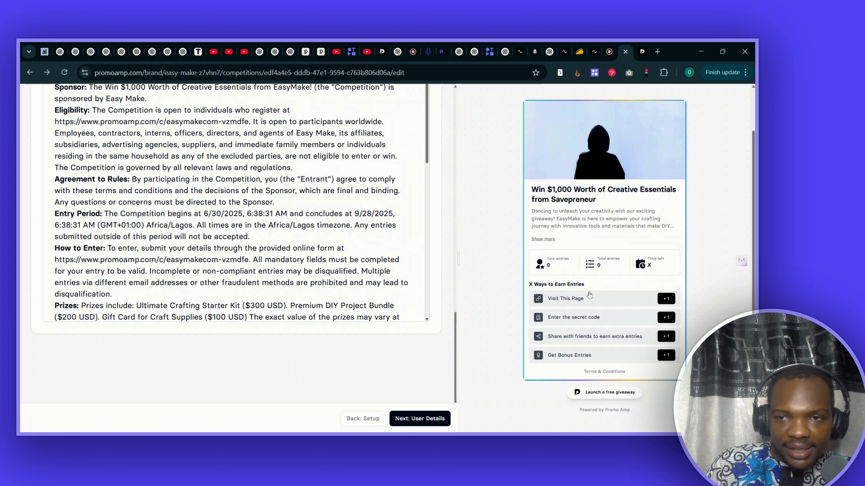
Step: Expand the available variables for the manual terms and conditions and read through them, including the usage notes
{"action": "scroll", "coordinate": [377, 282], "scroll_direction": "down", "scroll_amount": 8}
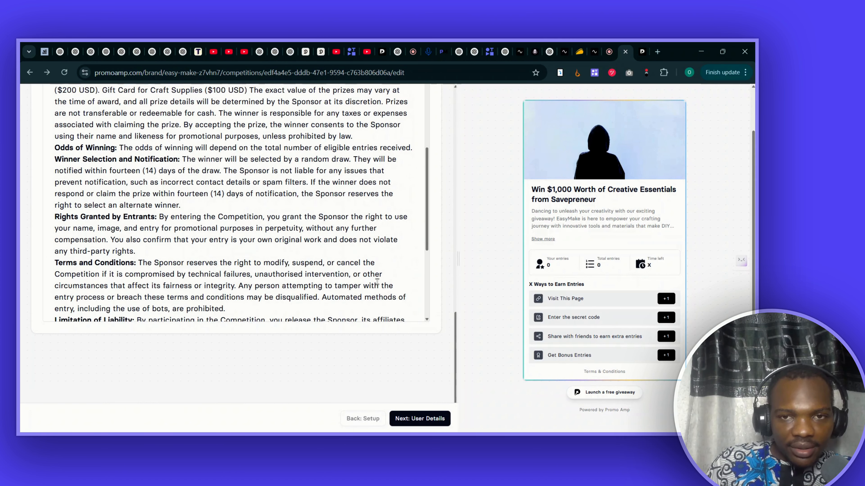
{"action": "scroll", "coordinate": [377, 283], "scroll_direction": "up", "scroll_amount": 8}
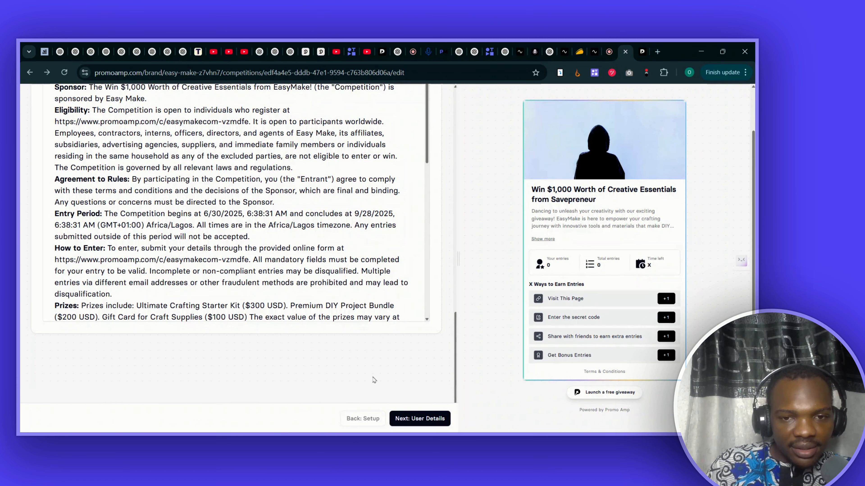
{"action": "scroll", "coordinate": [376, 361], "scroll_direction": "up", "scroll_amount": 10}
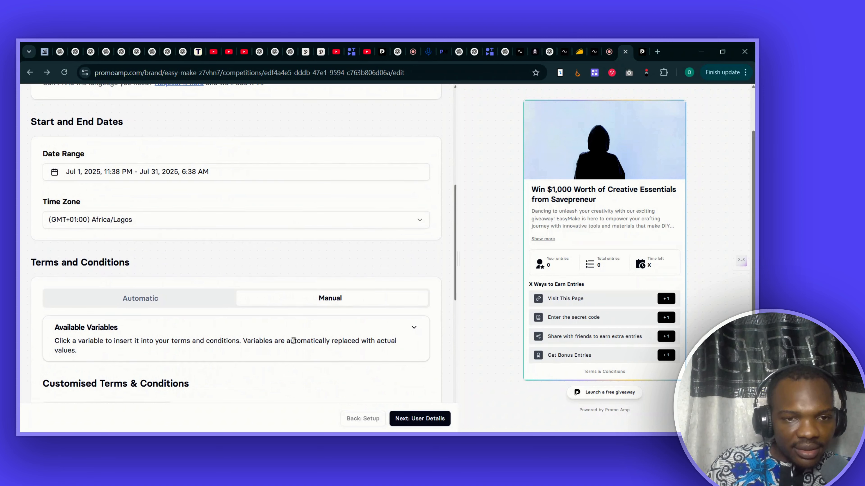
{"action": "scroll", "coordinate": [293, 340], "scroll_direction": "down", "scroll_amount": 3}
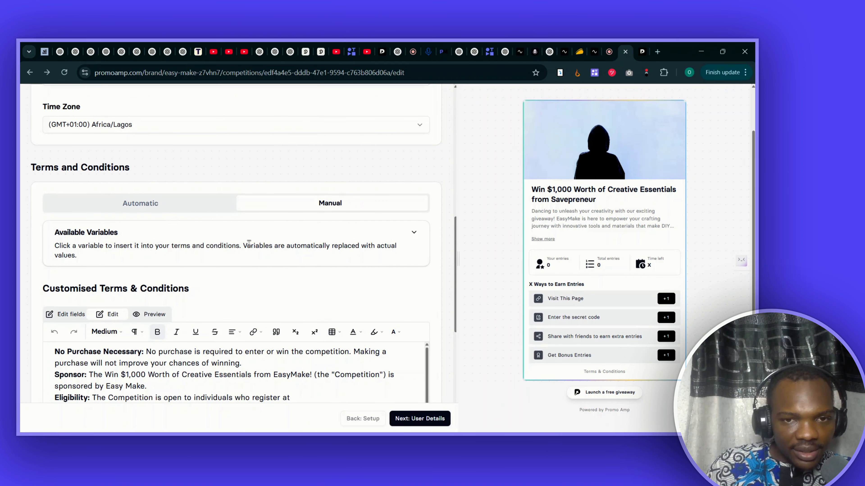
{"action": "left_click", "coordinate": [413, 233]}
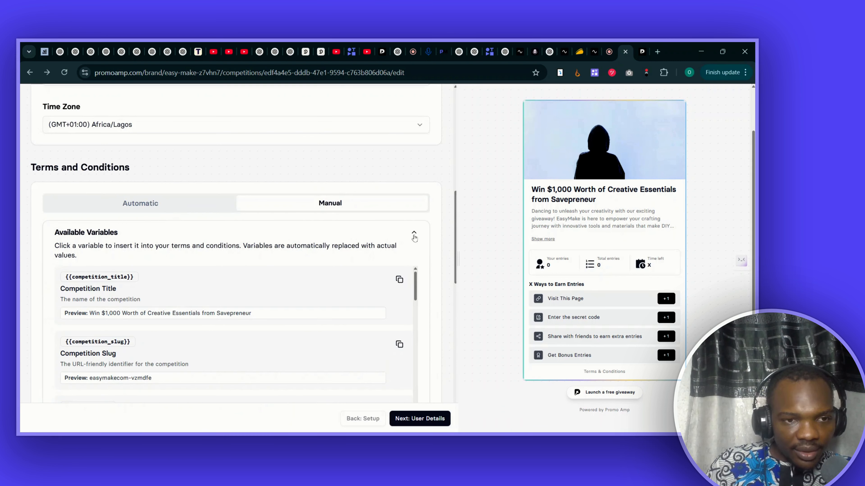
{"action": "scroll", "coordinate": [346, 277], "scroll_direction": "down", "scroll_amount": 4}
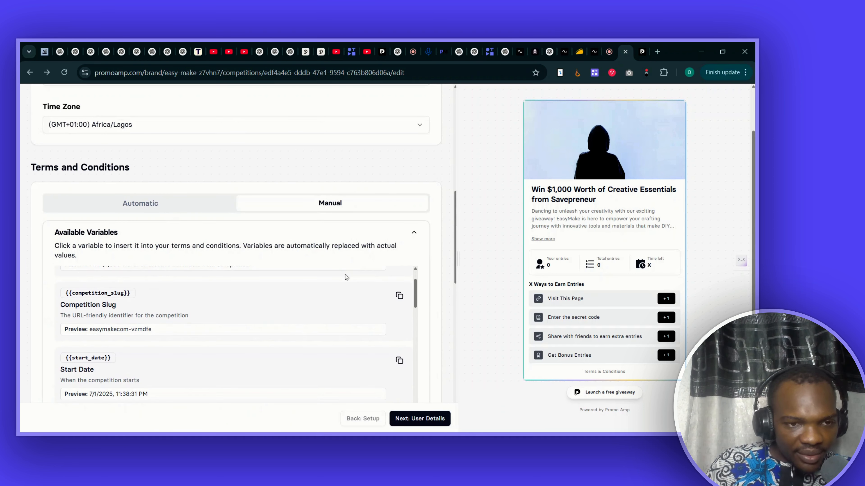
{"action": "scroll", "coordinate": [345, 277], "scroll_direction": "down", "scroll_amount": 3}
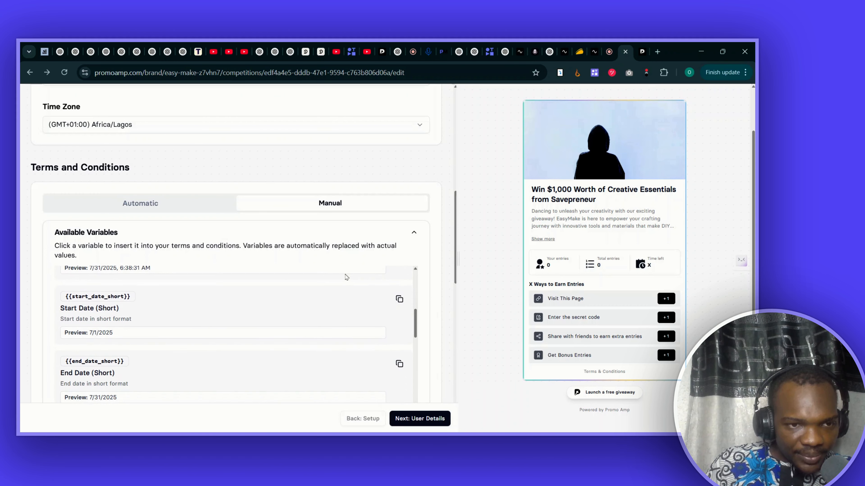
{"action": "scroll", "coordinate": [346, 277], "scroll_direction": "down", "scroll_amount": 8}
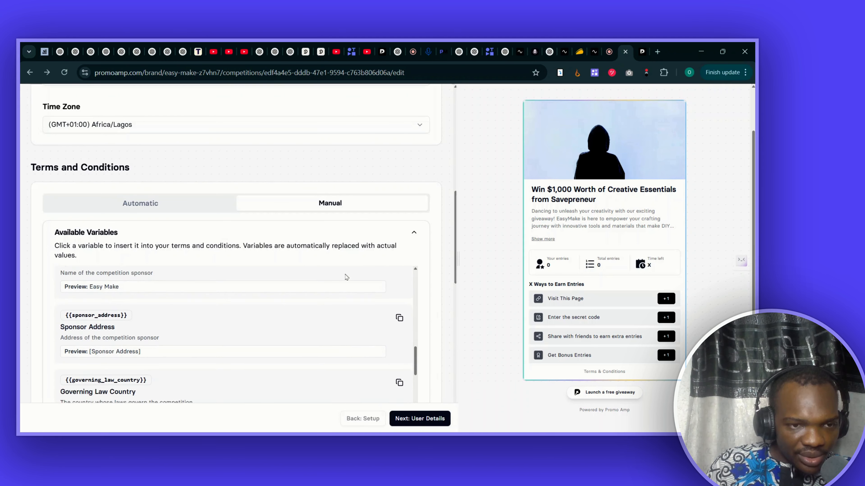
{"action": "scroll", "coordinate": [345, 277], "scroll_direction": "down", "scroll_amount": 5}
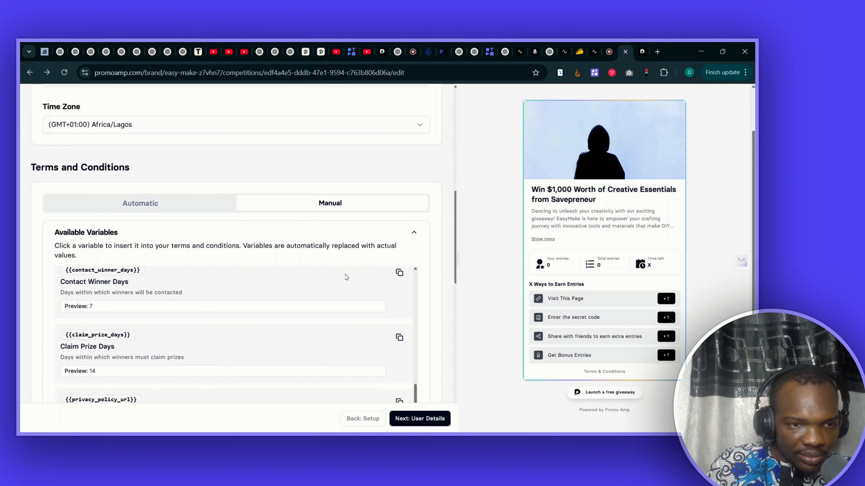
{"action": "scroll", "coordinate": [346, 277], "scroll_direction": "down", "scroll_amount": 3}
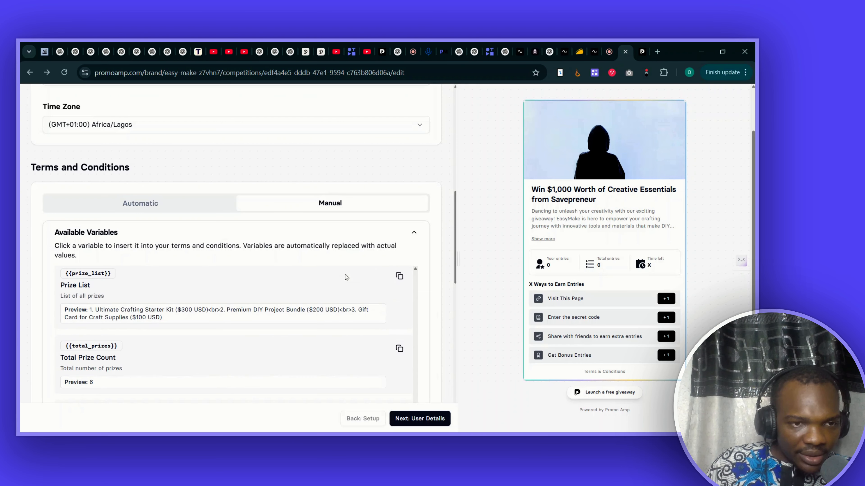
{"action": "scroll", "coordinate": [346, 277], "scroll_direction": "down", "scroll_amount": 1}
{"action": "scroll", "coordinate": [235, 331], "scroll_direction": "down", "scroll_amount": 3}
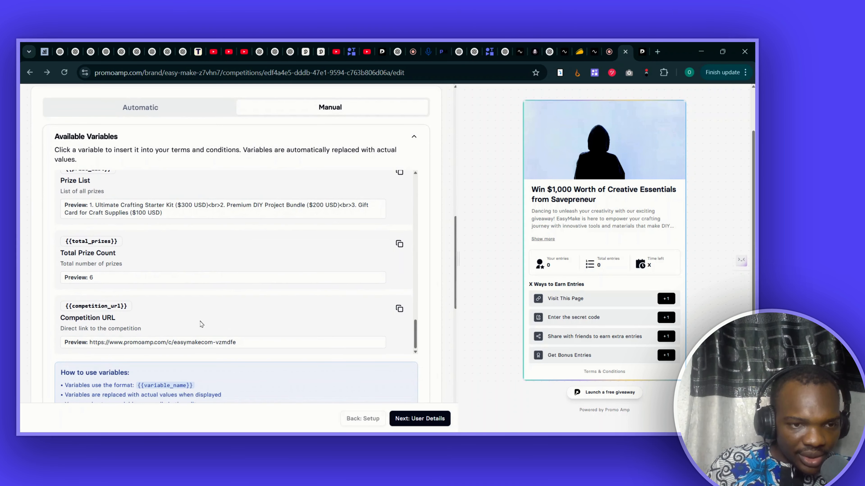
{"action": "scroll", "coordinate": [202, 324], "scroll_direction": "down", "scroll_amount": 2}
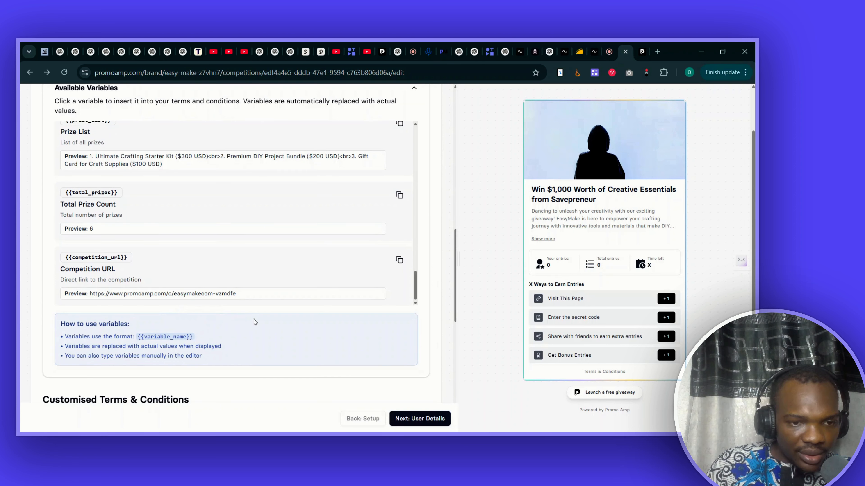
{"action": "scroll", "coordinate": [252, 321], "scroll_direction": "down", "scroll_amount": 5}
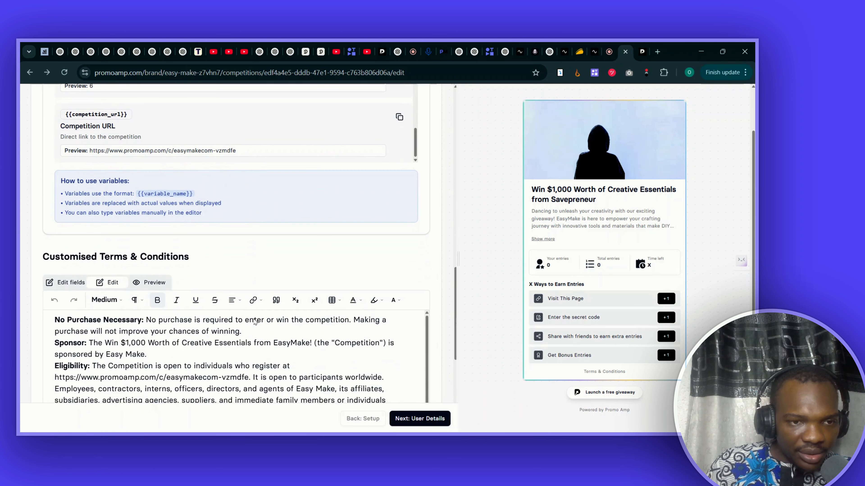
Step: Preview the customised terms and conditions and skim the text
{"action": "left_click", "coordinate": [154, 283]}
{"action": "scroll", "coordinate": [241, 279], "scroll_direction": "down", "scroll_amount": 5}
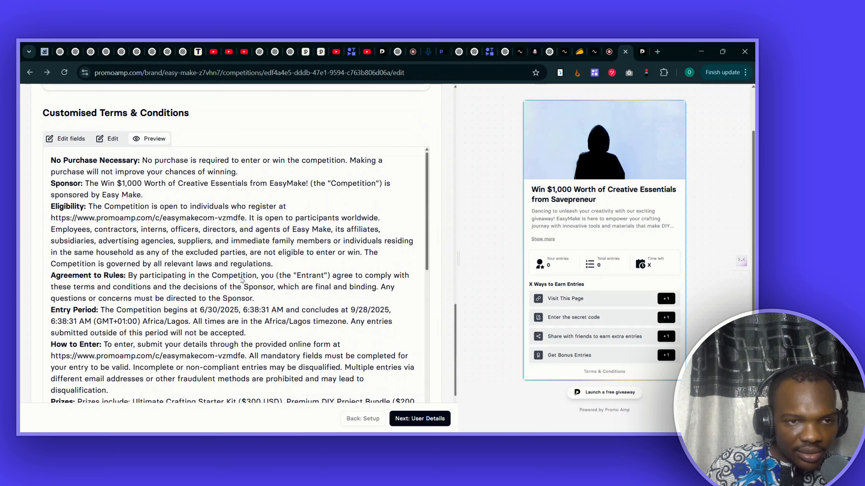
{"action": "scroll", "coordinate": [240, 275], "scroll_direction": "down", "scroll_amount": 6}
{"action": "scroll", "coordinate": [240, 276], "scroll_direction": "up", "scroll_amount": 6}
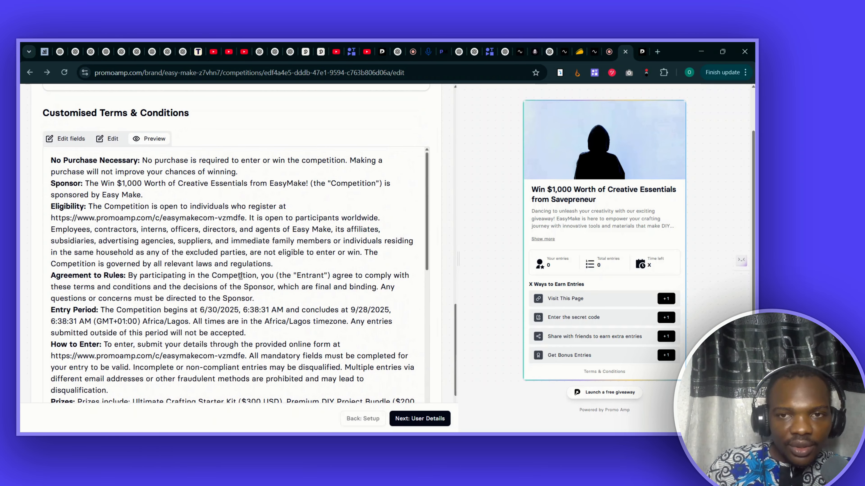
Step: Review the setup page from the campaign details and dates through to the customised terms and conditions
{"action": "scroll", "coordinate": [369, 106], "scroll_direction": "up", "scroll_amount": 15}
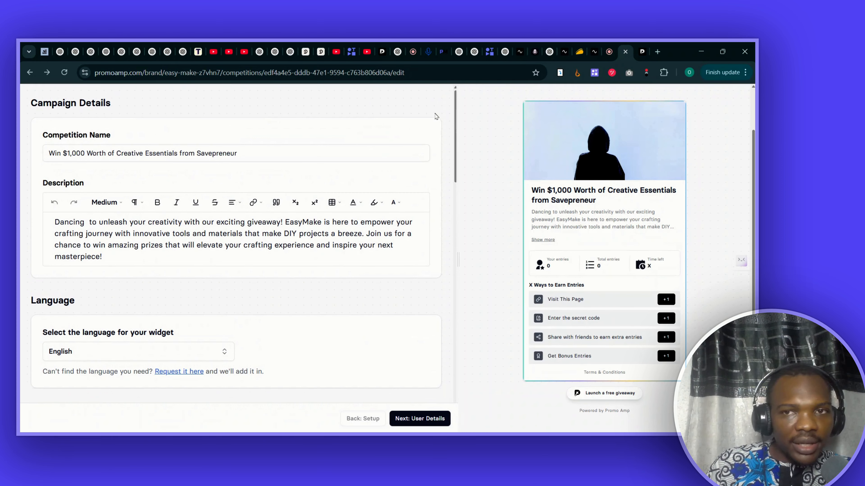
{"action": "scroll", "coordinate": [435, 116], "scroll_direction": "up", "scroll_amount": 2}
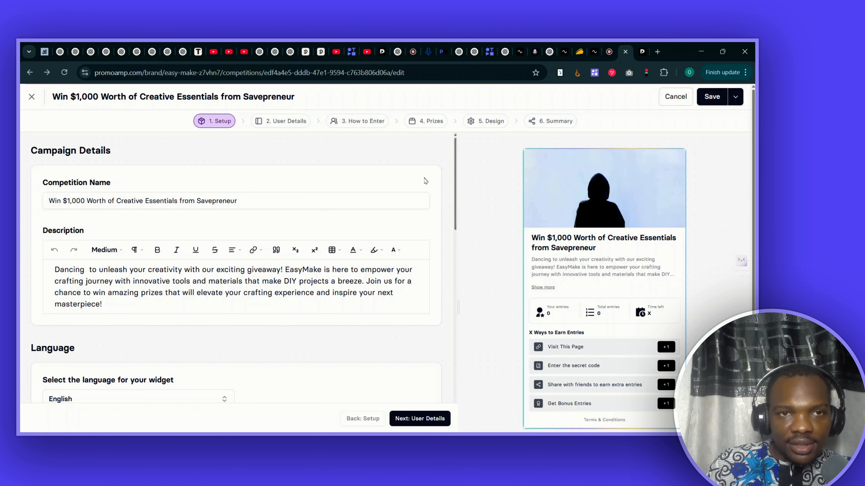
{"action": "scroll", "coordinate": [278, 219], "scroll_direction": "down", "scroll_amount": 1}
{"action": "scroll", "coordinate": [278, 219], "scroll_direction": "down", "scroll_amount": 5}
{"action": "scroll", "coordinate": [276, 218], "scroll_direction": "up", "scroll_amount": 5}
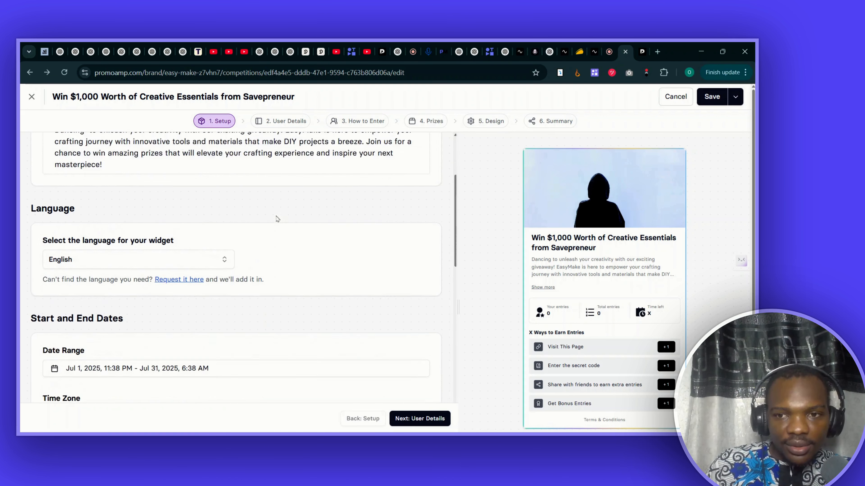
{"action": "scroll", "coordinate": [476, 330], "scroll_direction": "down", "scroll_amount": 2}
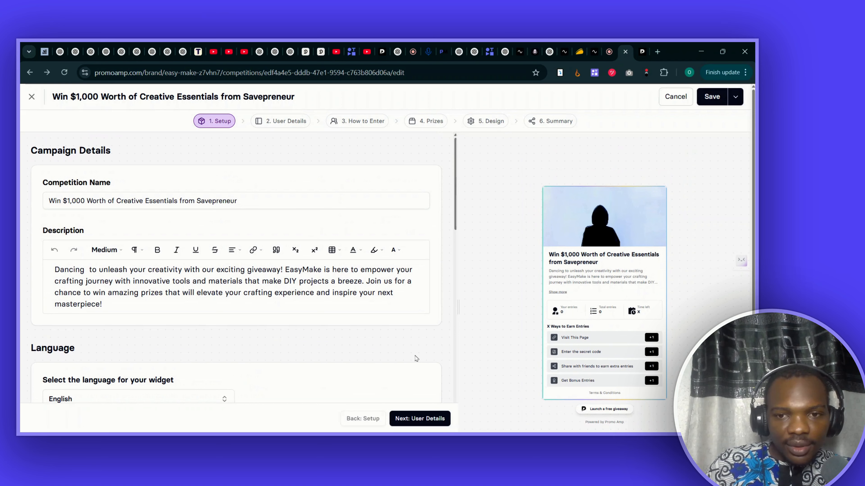
{"action": "scroll", "coordinate": [412, 361], "scroll_direction": "down", "scroll_amount": 8}
{"action": "scroll", "coordinate": [412, 364], "scroll_direction": "down", "scroll_amount": 8}
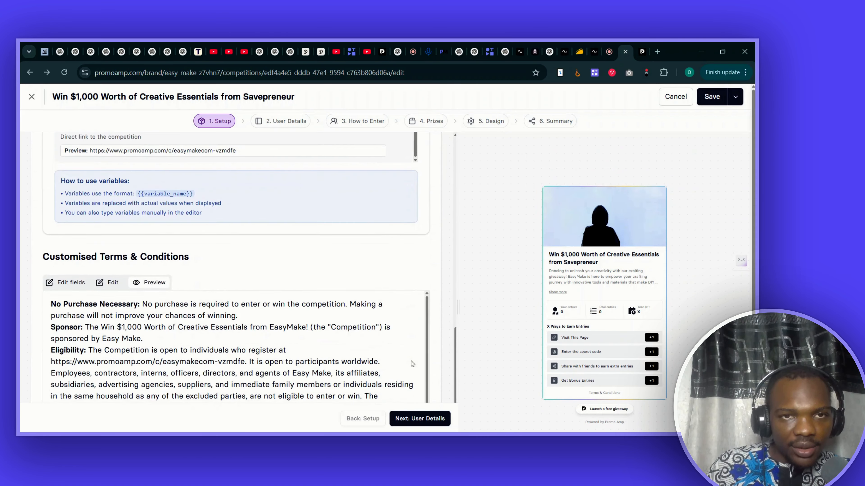
{"action": "scroll", "coordinate": [411, 363], "scroll_direction": "up", "scroll_amount": 15}
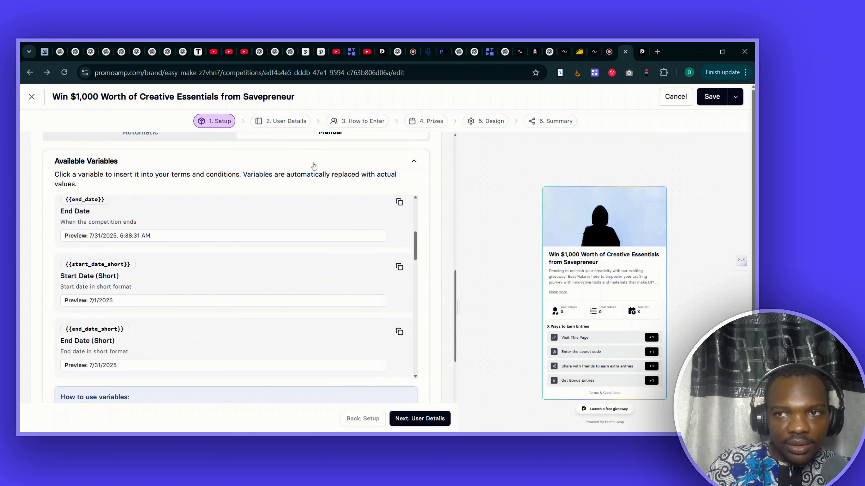
Step: Save the giveaway as a draft and look over its URL and publishing options in the summary
{"action": "left_click", "coordinate": [712, 97]}
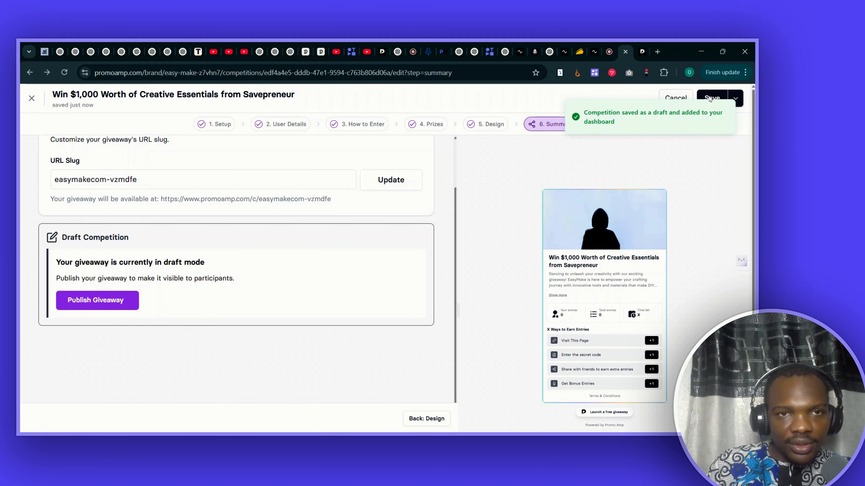
{"action": "scroll", "coordinate": [313, 197], "scroll_direction": "up", "scroll_amount": 2}
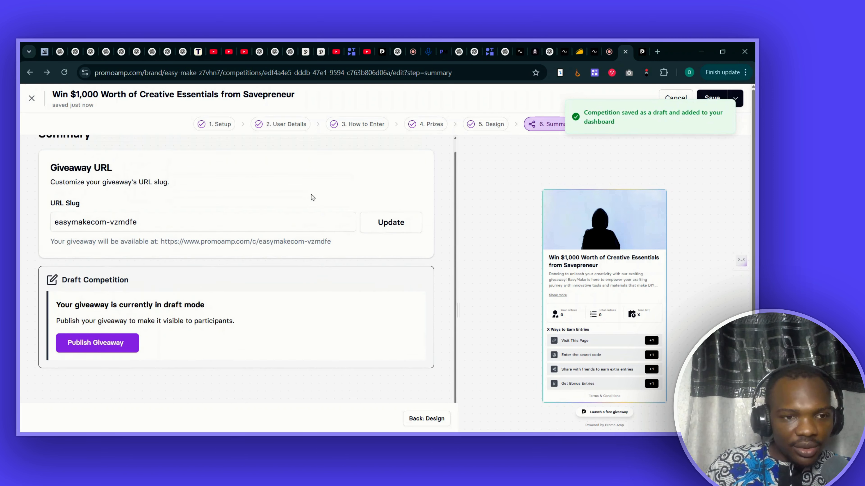
{"action": "scroll", "coordinate": [313, 197], "scroll_direction": "up", "scroll_amount": 1}
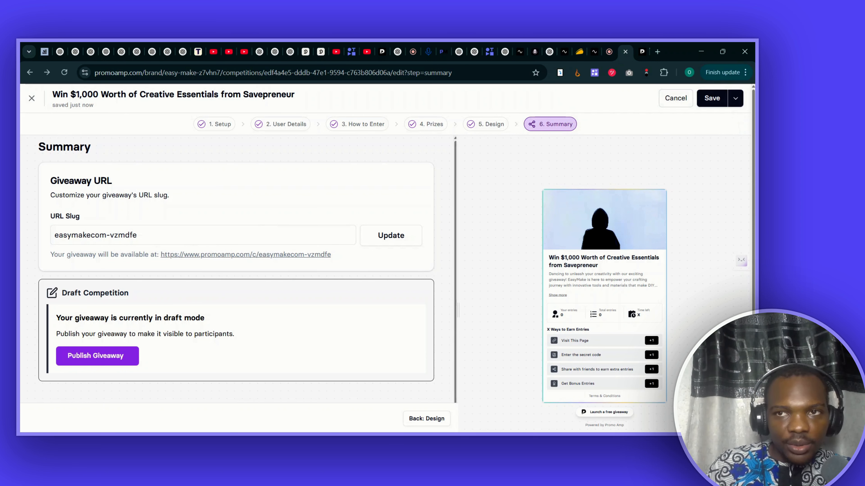
Step: Open the giveaway's public page from its URL and examine the description, entry counts and ways to earn entries
{"action": "left_click", "coordinate": [245, 254]}
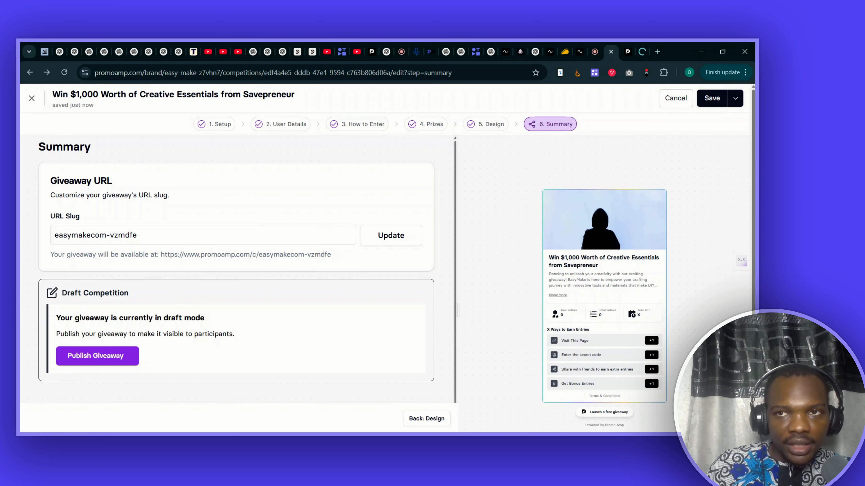
{"action": "left_click", "coordinate": [641, 54]}
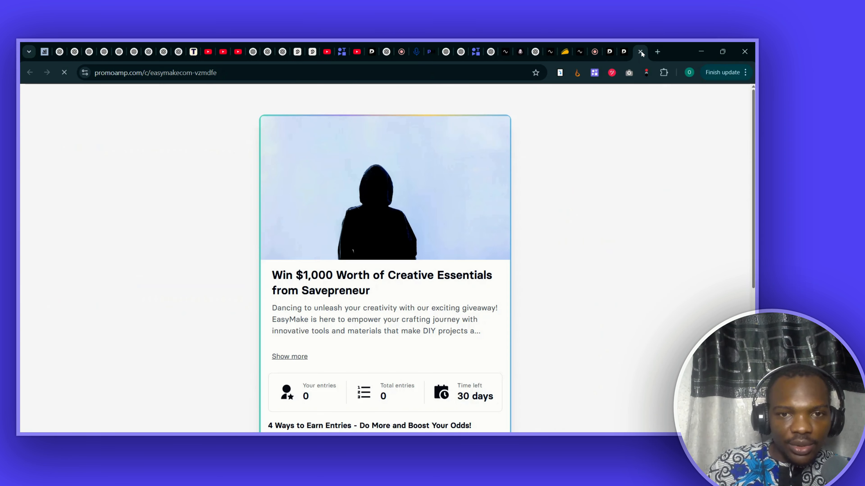
{"action": "scroll", "coordinate": [463, 277], "scroll_direction": "down", "scroll_amount": 5}
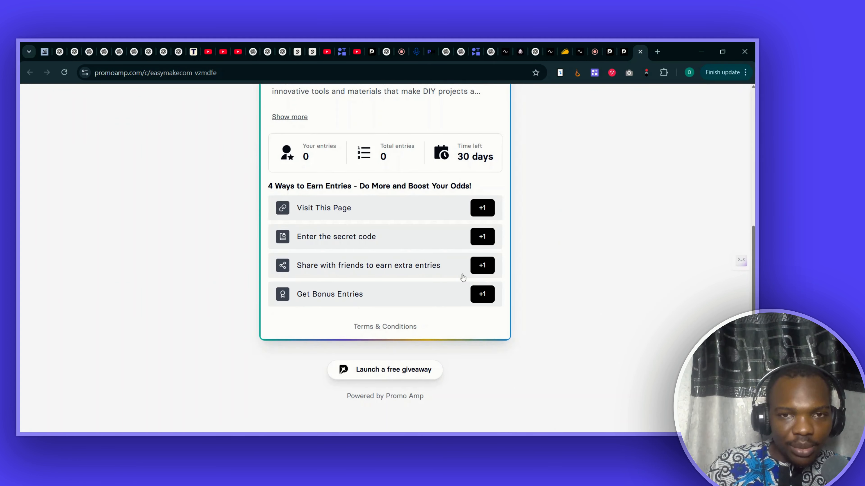
{"action": "scroll", "coordinate": [463, 277], "scroll_direction": "up", "scroll_amount": 3}
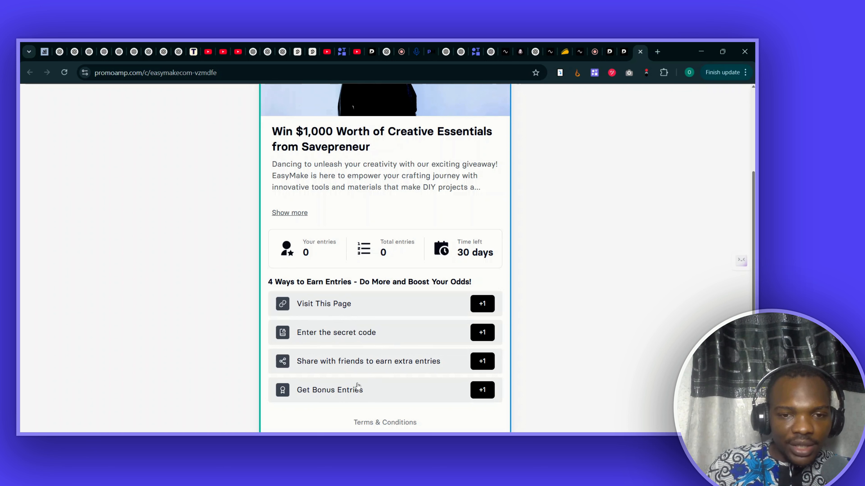
{"action": "scroll", "coordinate": [375, 362], "scroll_direction": "up", "scroll_amount": 3}
{"action": "scroll", "coordinate": [376, 362], "scroll_direction": "down", "scroll_amount": 4}
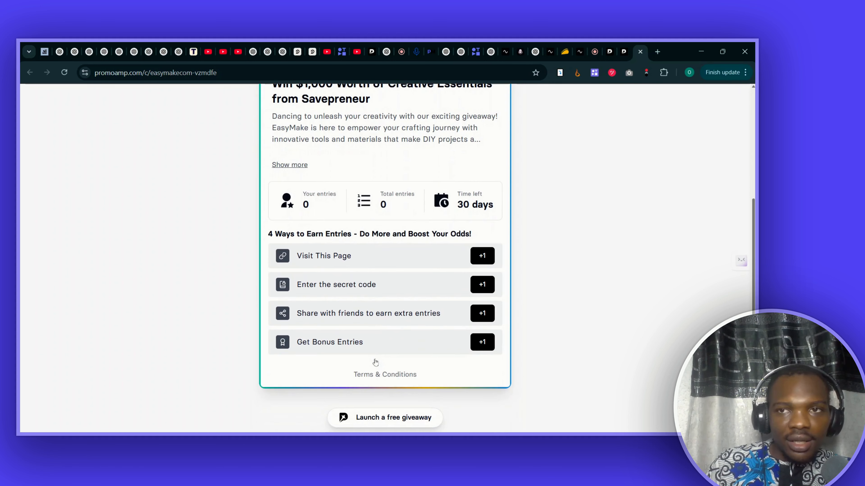
Step: Return to the giveaway editor and open its User Details settings
{"action": "left_click", "coordinate": [619, 54]}
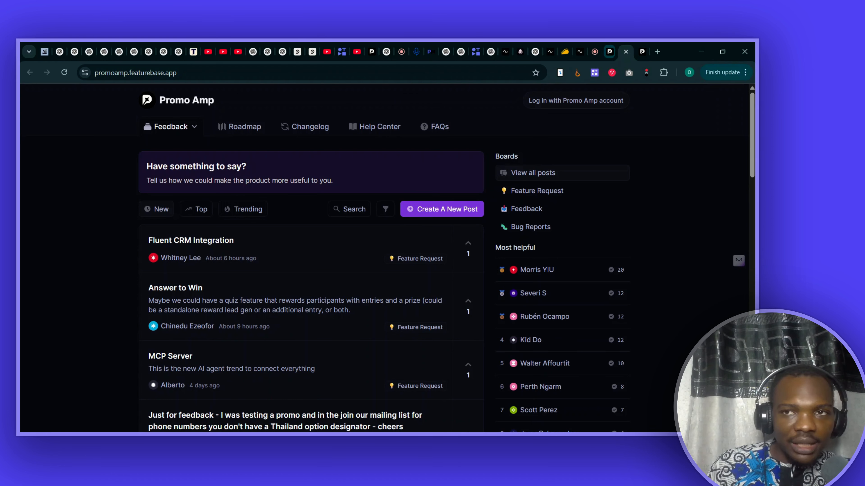
{"action": "left_click", "coordinate": [610, 52]}
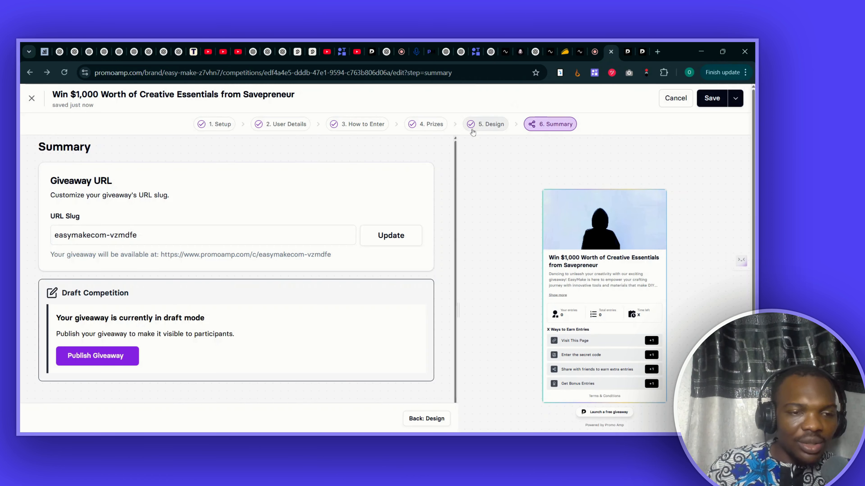
{"action": "left_click", "coordinate": [279, 126]}
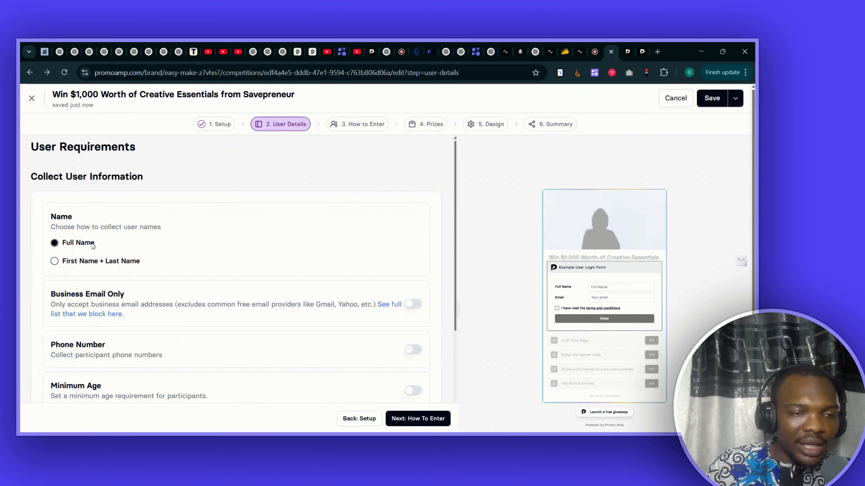
Step: Try collecting names as First Name + Last Name with the last name optional, and switch back to Full Name
{"action": "left_click", "coordinate": [55, 263]}
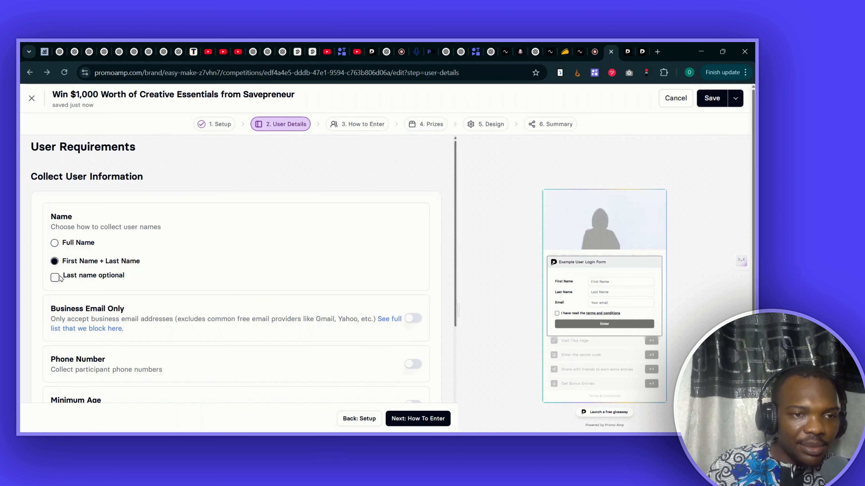
{"action": "left_click", "coordinate": [55, 277]}
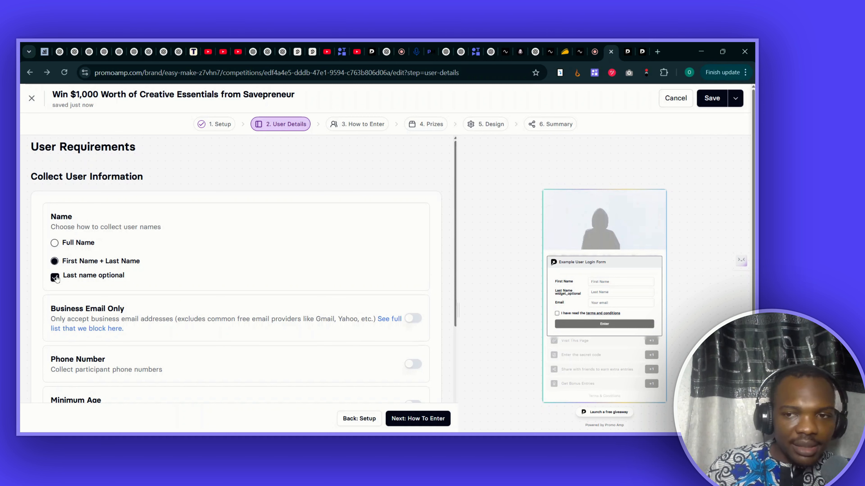
{"action": "left_click", "coordinate": [55, 277]}
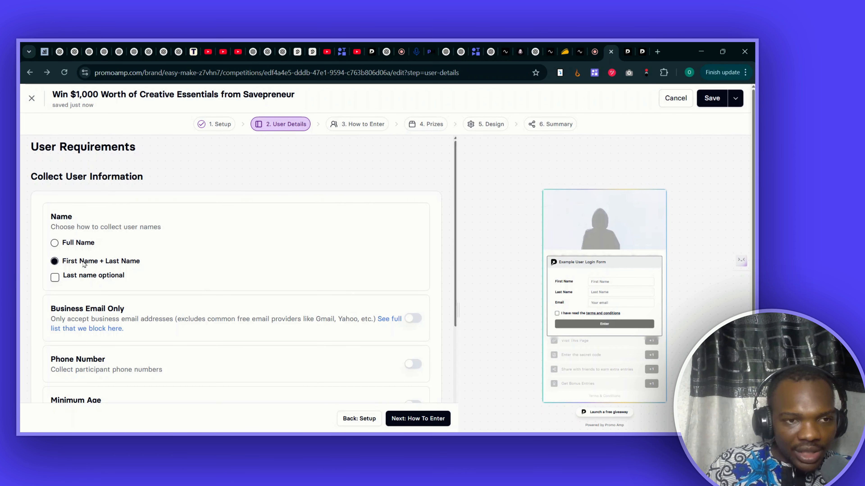
{"action": "left_click", "coordinate": [55, 243]}
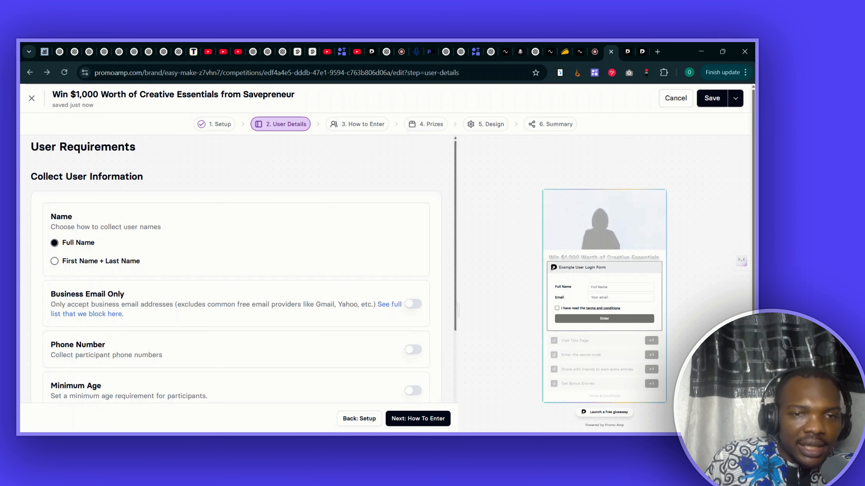
Step: Set name collection to First Name + Last Name, trying the optional last name setting but leaving it off
{"action": "left_click", "coordinate": [55, 262]}
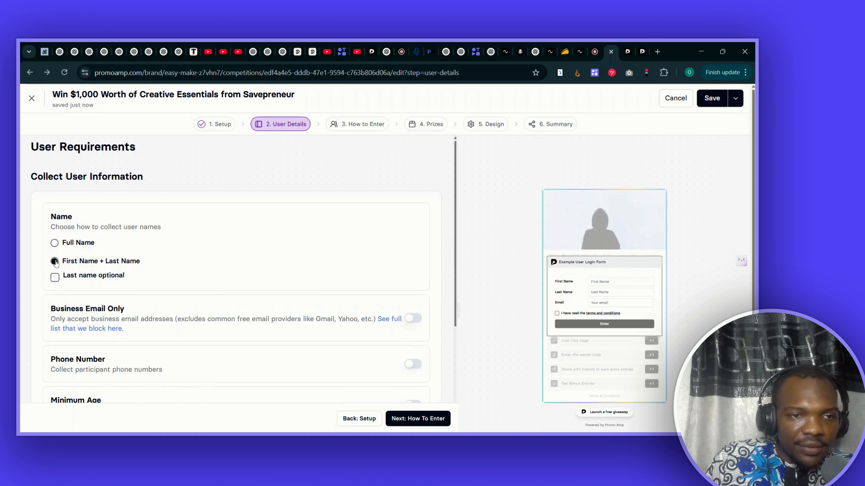
{"action": "left_click", "coordinate": [54, 278]}
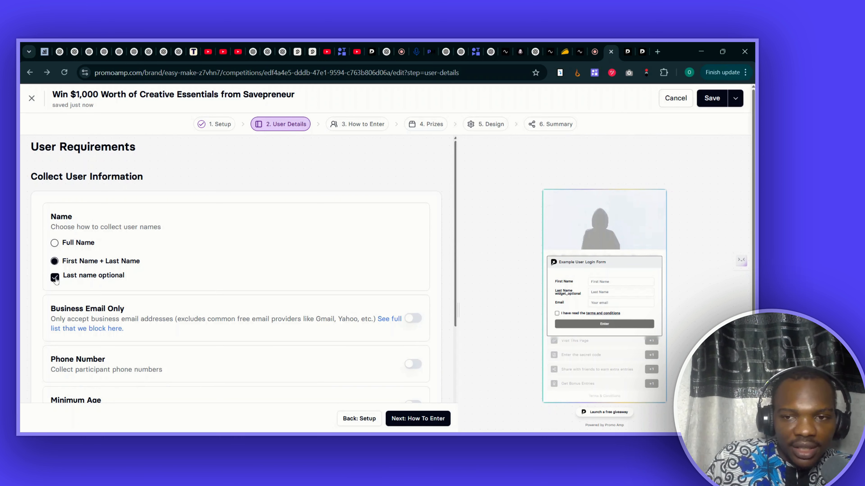
{"action": "left_click", "coordinate": [54, 278]}
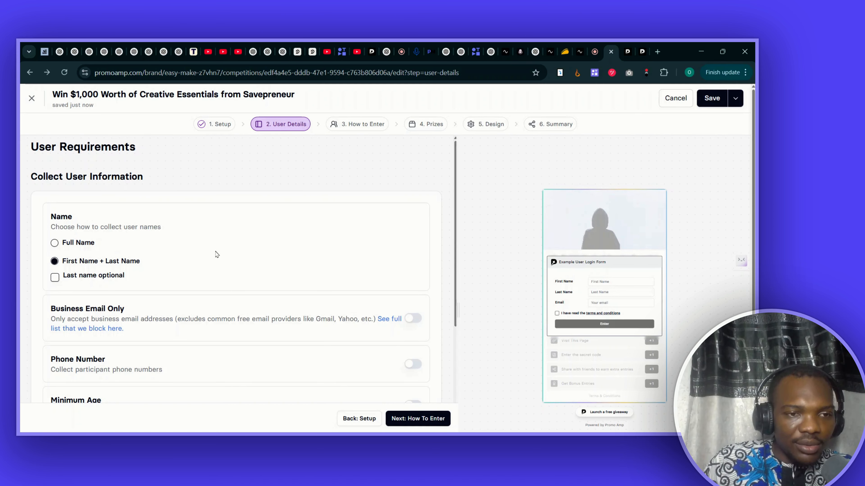
Step: Turn on the collection of participant phone numbers for the giveaway
{"action": "scroll", "coordinate": [215, 254], "scroll_direction": "down", "scroll_amount": 4}
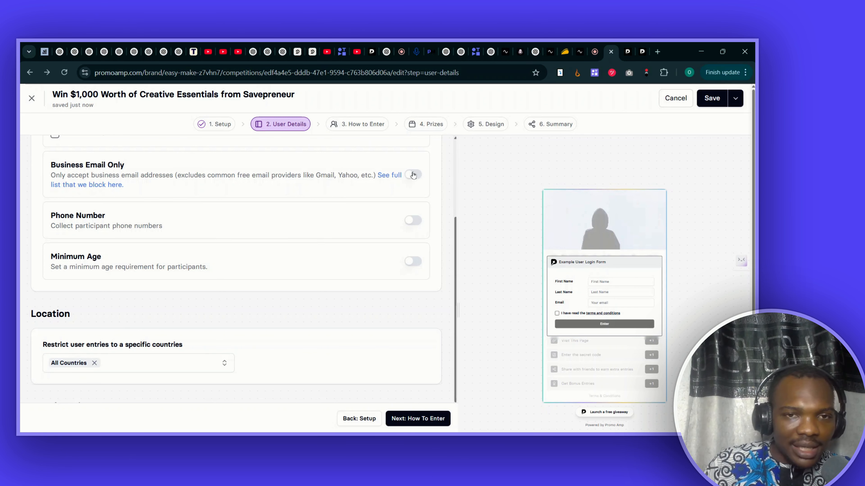
{"action": "left_click", "coordinate": [405, 221]}
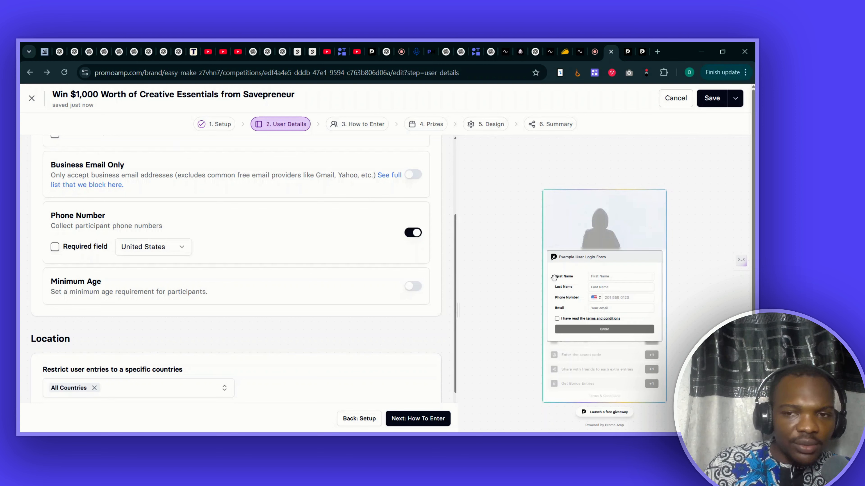
Step: Examine the countries available for the phone number field, leaving United States selected
{"action": "left_click", "coordinate": [163, 246]}
{"action": "scroll", "coordinate": [151, 328], "scroll_direction": "down", "scroll_amount": 5}
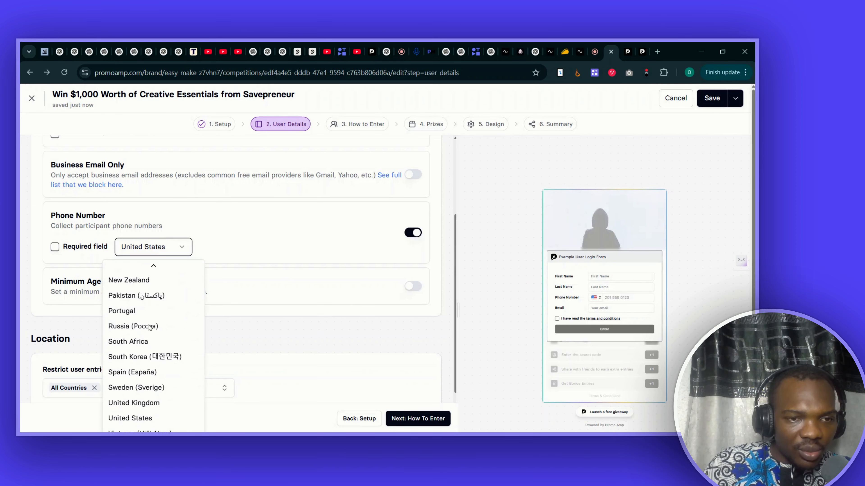
{"action": "scroll", "coordinate": [122, 404], "scroll_direction": "up", "scroll_amount": 4}
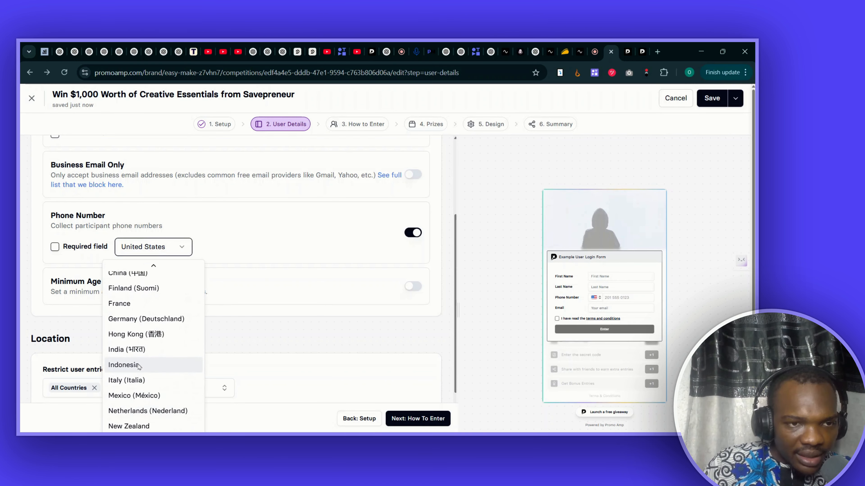
{"action": "scroll", "coordinate": [129, 363], "scroll_direction": "up", "scroll_amount": 1}
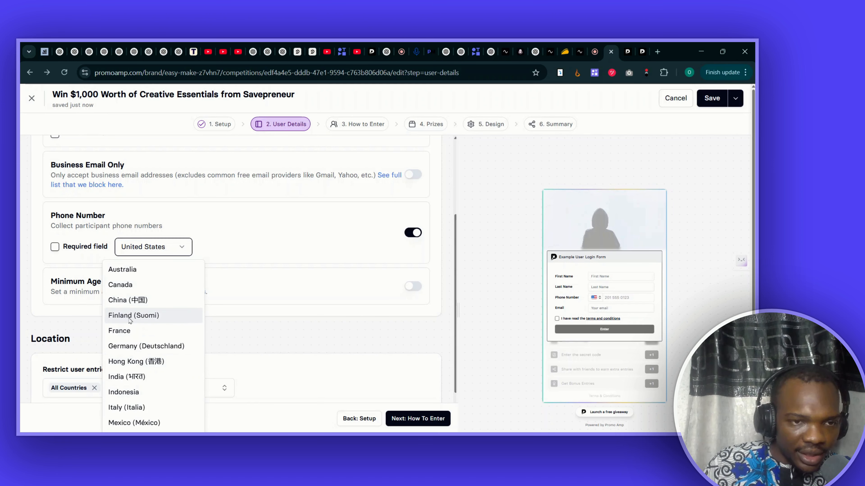
{"action": "scroll", "coordinate": [129, 320], "scroll_direction": "down", "scroll_amount": 2}
{"action": "scroll", "coordinate": [130, 320], "scroll_direction": "down", "scroll_amount": 3}
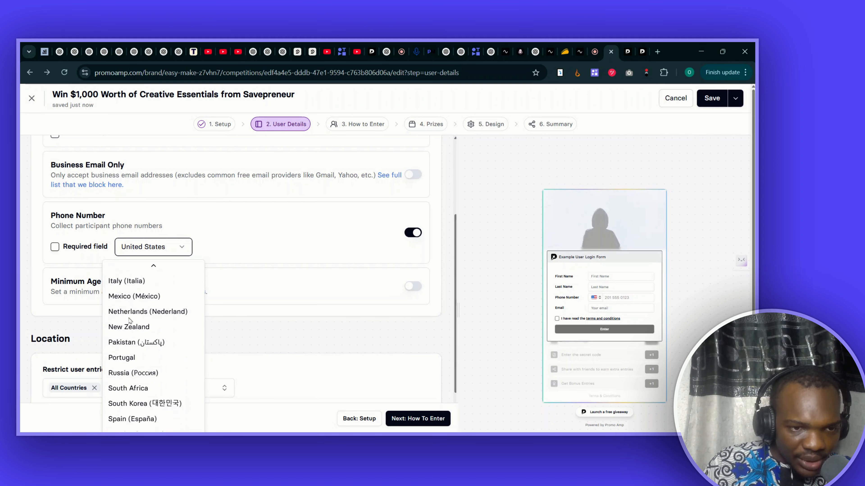
{"action": "scroll", "coordinate": [129, 320], "scroll_direction": "down", "scroll_amount": 2}
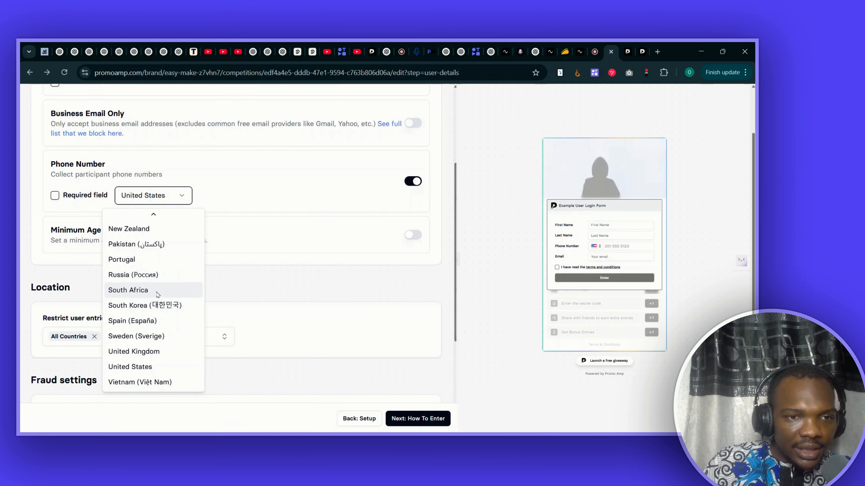
{"action": "scroll", "coordinate": [158, 294], "scroll_direction": "up", "scroll_amount": 2}
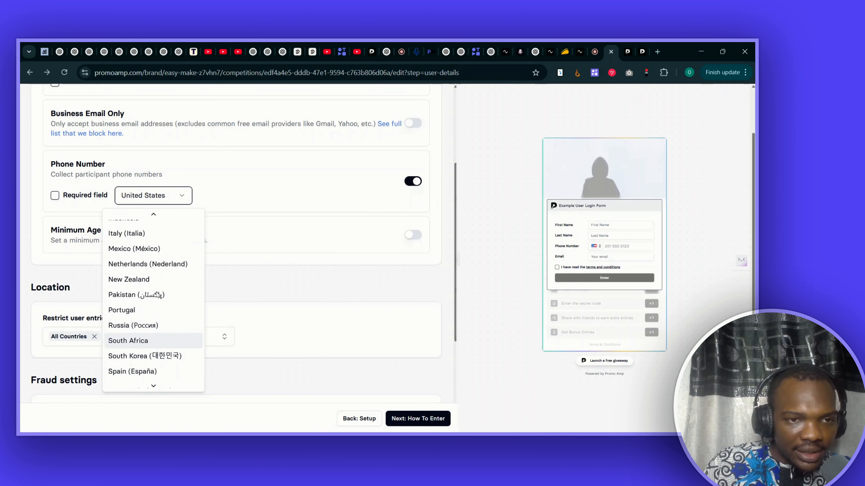
{"action": "scroll", "coordinate": [158, 295], "scroll_direction": "up", "scroll_amount": 2}
{"action": "scroll", "coordinate": [159, 284], "scroll_direction": "up", "scroll_amount": 3}
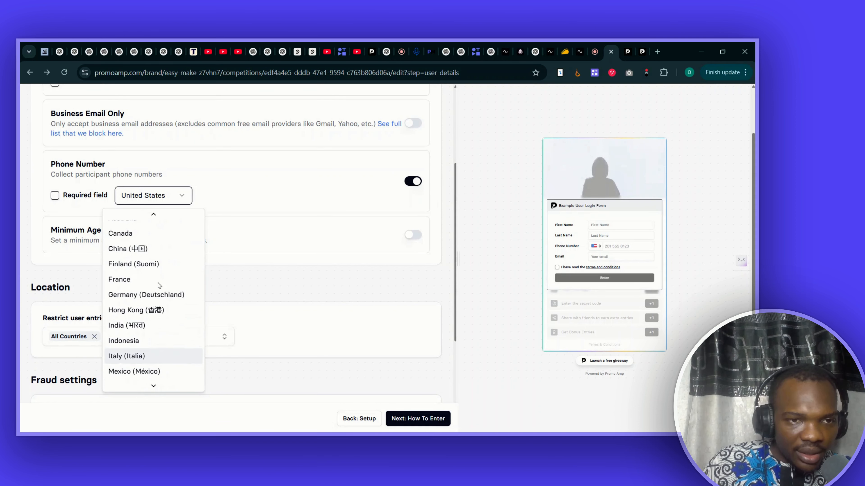
{"action": "scroll", "coordinate": [159, 285], "scroll_direction": "up", "scroll_amount": 2}
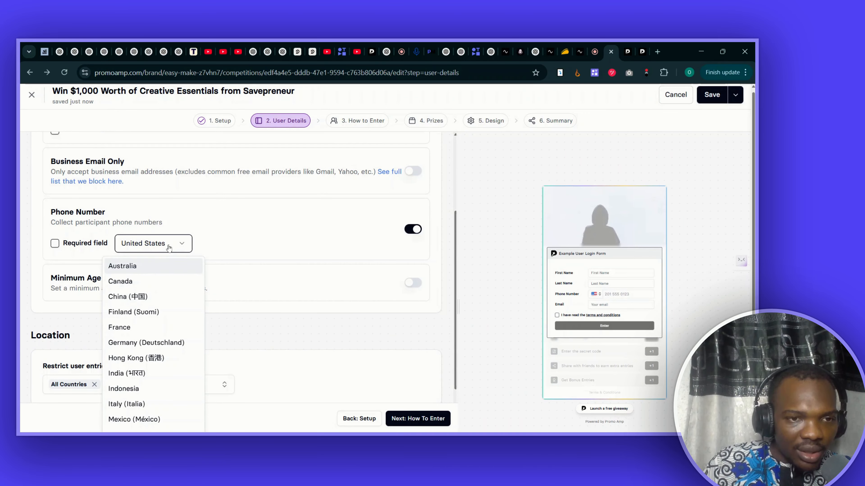
{"action": "scroll", "coordinate": [165, 410], "scroll_direction": "down", "scroll_amount": 5}
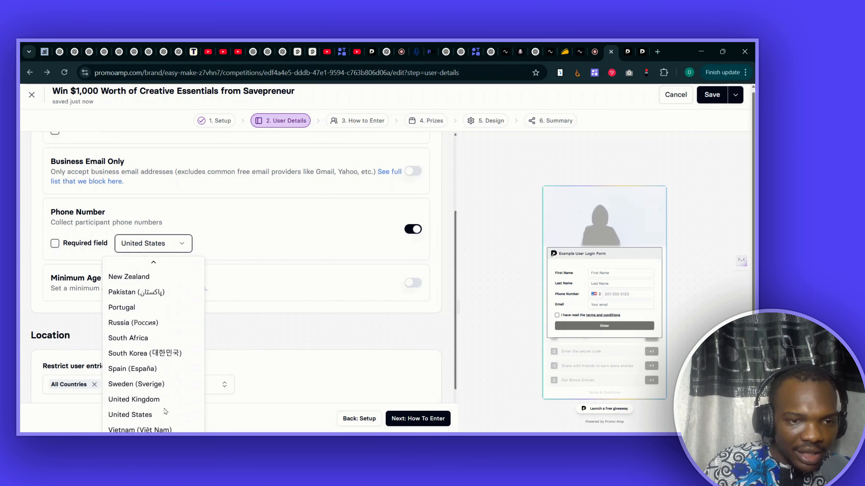
{"action": "scroll", "coordinate": [165, 411], "scroll_direction": "down", "scroll_amount": 2}
{"action": "scroll", "coordinate": [149, 303], "scroll_direction": "up", "scroll_amount": 5}
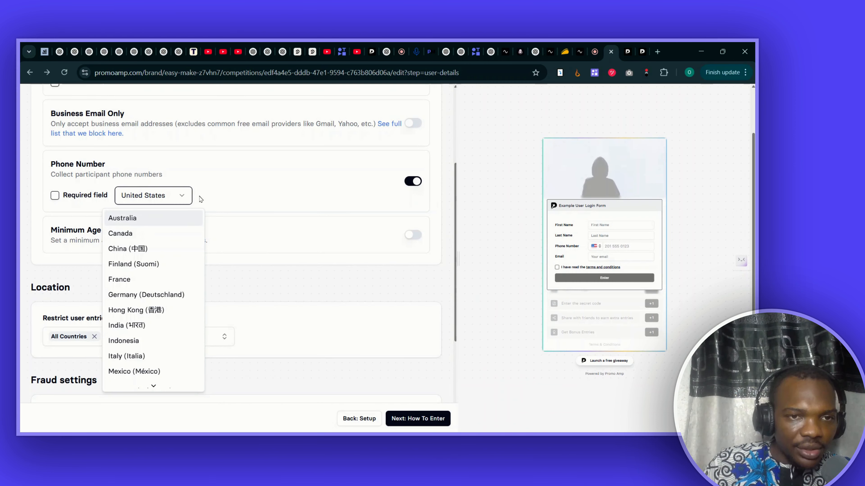
{"action": "left_click", "coordinate": [200, 200]}
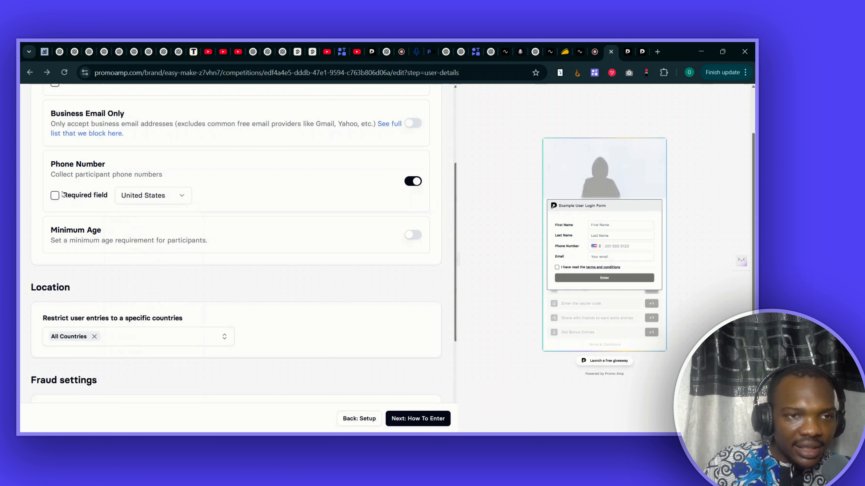
Step: Make the phone number a required field and turn on the minimum age requirement for participants
{"action": "left_click", "coordinate": [55, 196]}
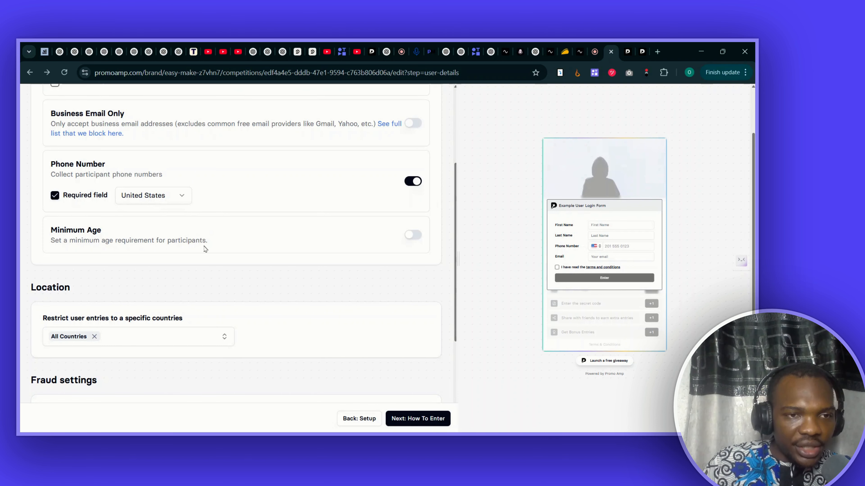
{"action": "left_click", "coordinate": [414, 235]}
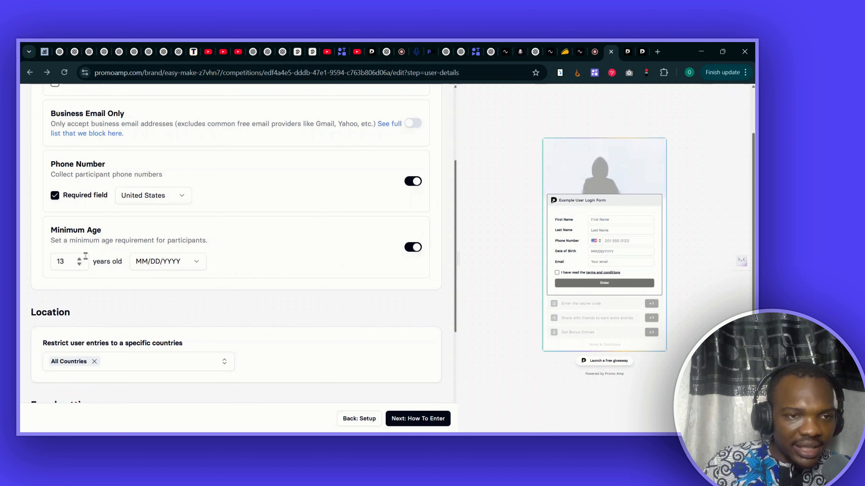
Step: Restrict user entries to Nigeria instead of all countries in the location settings
{"action": "scroll", "coordinate": [181, 329], "scroll_direction": "down", "scroll_amount": 1}
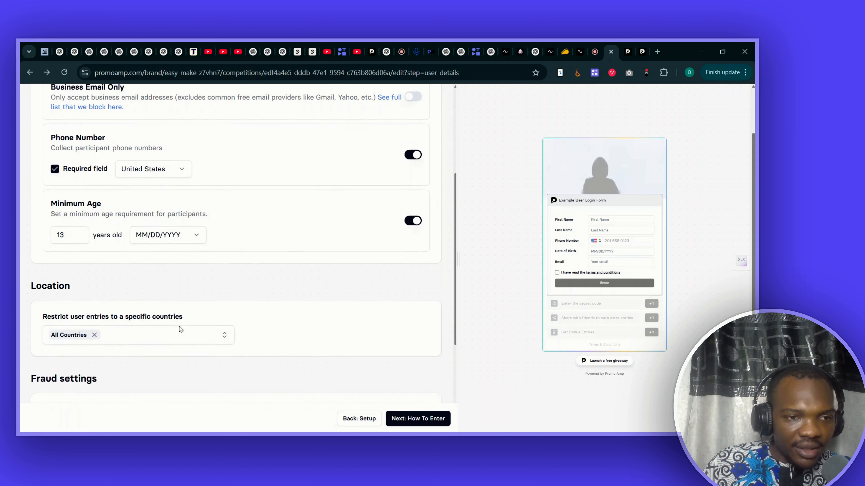
{"action": "scroll", "coordinate": [181, 329], "scroll_direction": "down", "scroll_amount": 3}
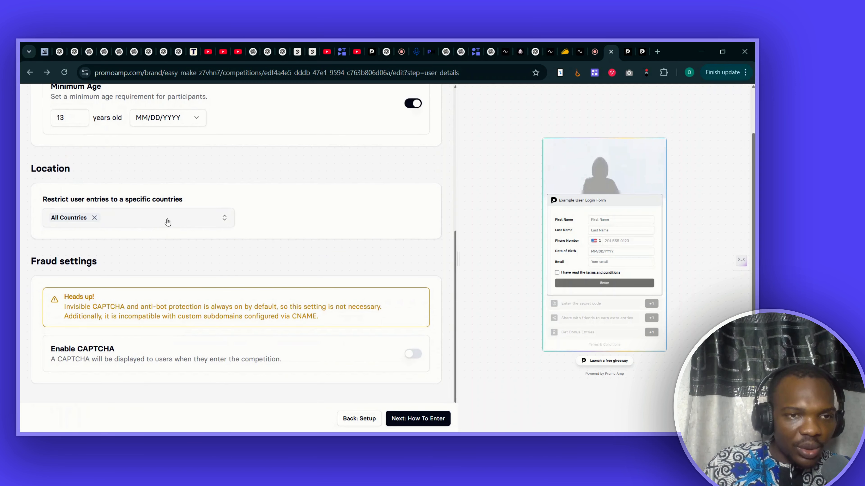
{"action": "left_click", "coordinate": [168, 222]}
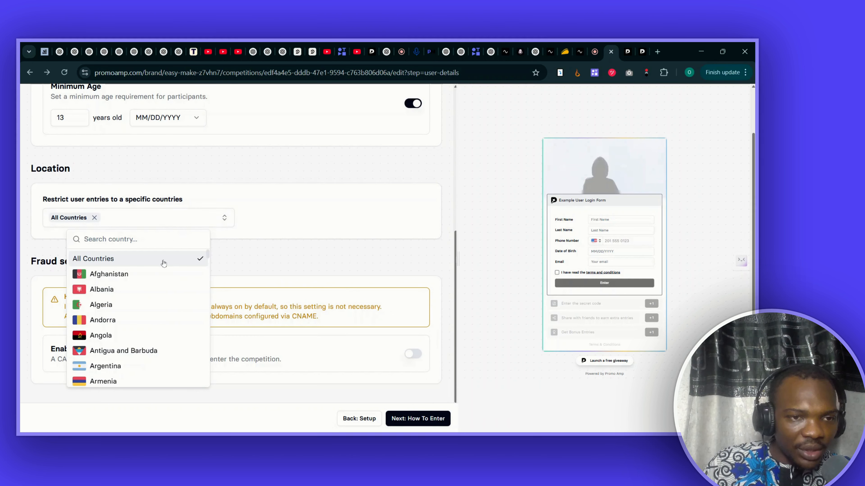
{"action": "scroll", "coordinate": [139, 328], "scroll_direction": "down", "scroll_amount": 10}
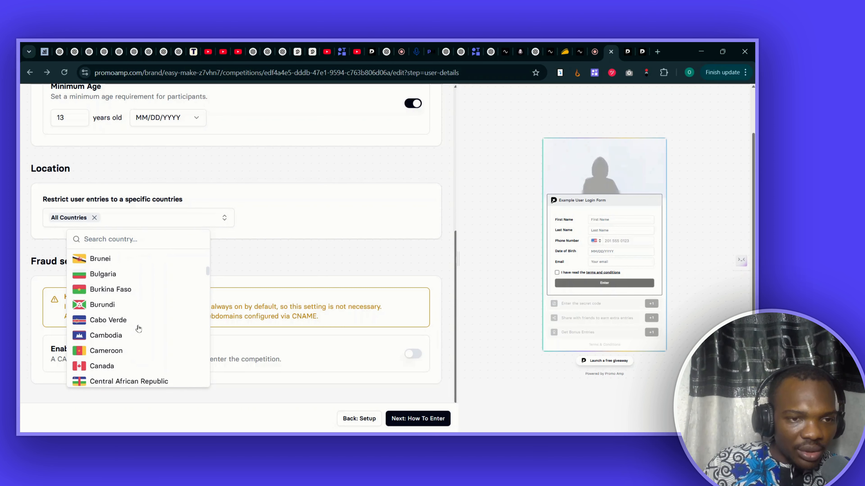
{"action": "scroll", "coordinate": [138, 328], "scroll_direction": "down", "scroll_amount": 15}
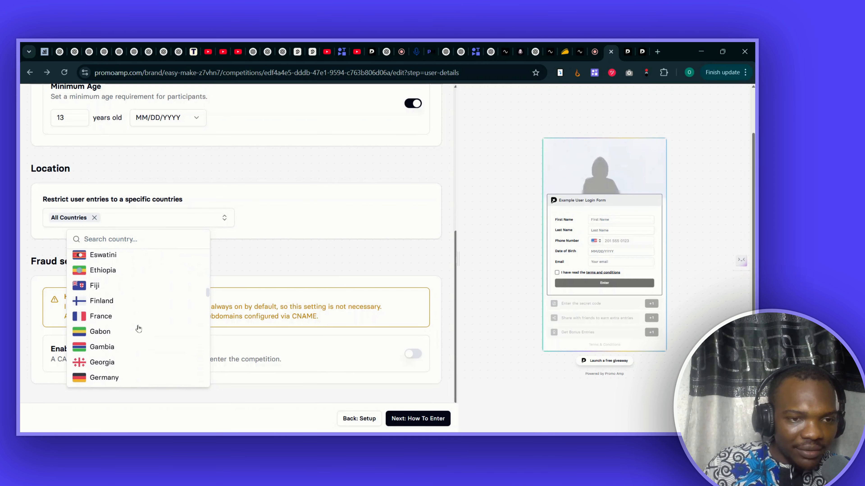
{"action": "scroll", "coordinate": [139, 328], "scroll_direction": "down", "scroll_amount": 8}
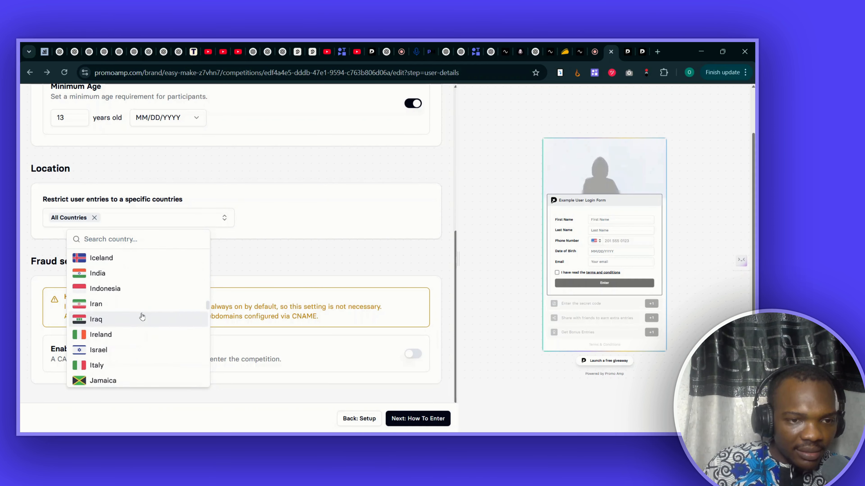
{"action": "scroll", "coordinate": [142, 317], "scroll_direction": "down", "scroll_amount": 10}
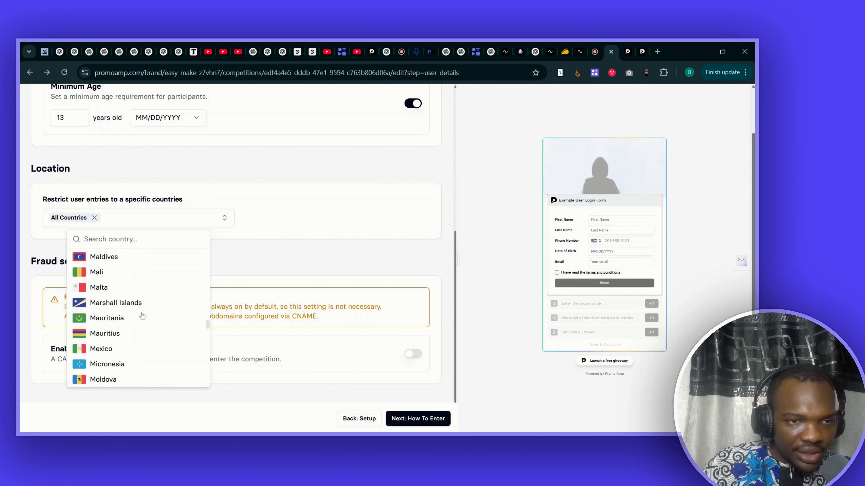
{"action": "scroll", "coordinate": [142, 316], "scroll_direction": "up", "scroll_amount": 3}
{"action": "scroll", "coordinate": [142, 315], "scroll_direction": "down", "scroll_amount": 5}
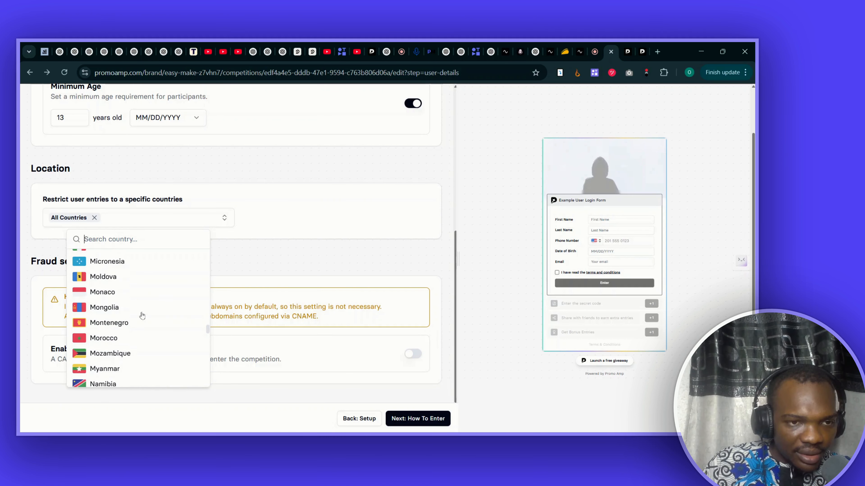
{"action": "scroll", "coordinate": [142, 316], "scroll_direction": "down", "scroll_amount": 4}
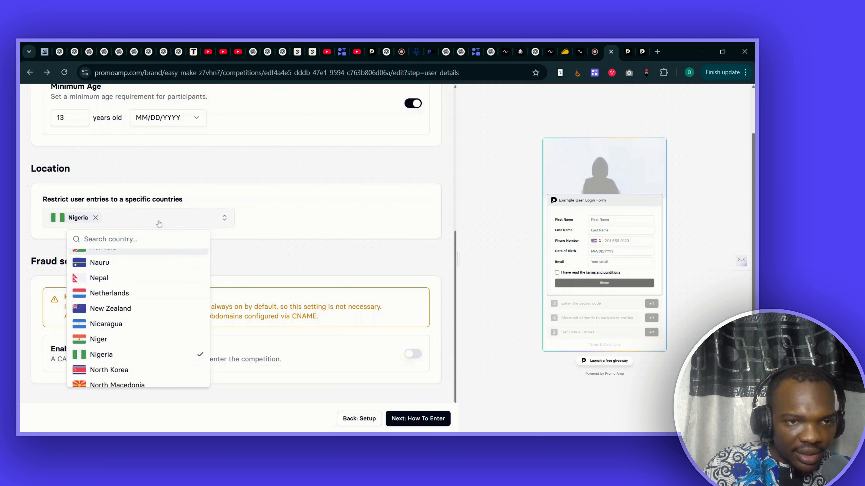
{"action": "left_click", "coordinate": [159, 224]}
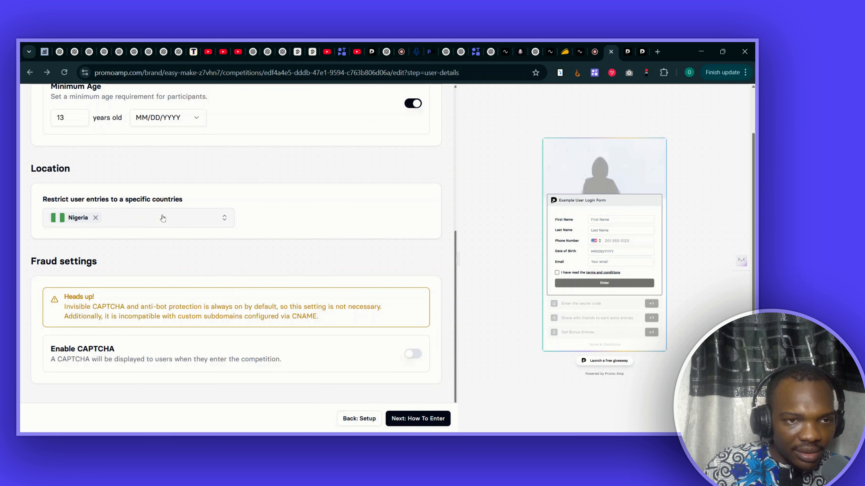
Step: Add Ghana to the countries that user entries are restricted to
{"action": "left_click", "coordinate": [163, 218]}
{"action": "left_click", "coordinate": [162, 218]}
{"action": "left_click", "coordinate": [163, 218]}
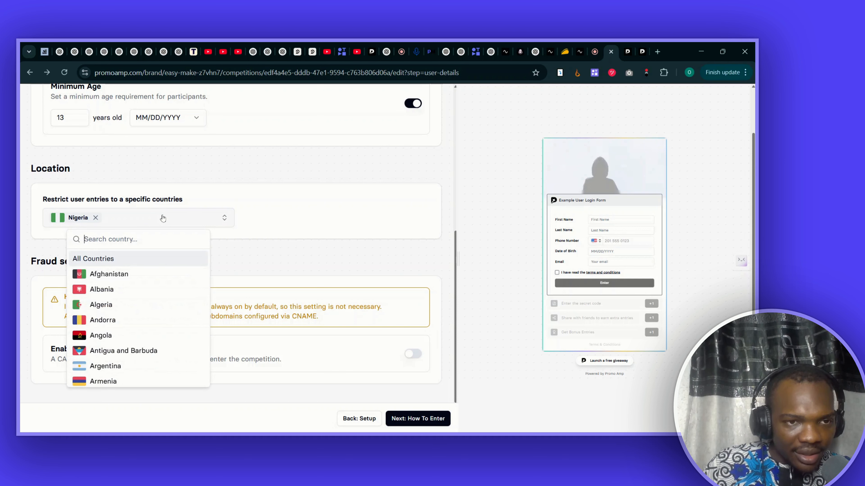
{"action": "scroll", "coordinate": [151, 324], "scroll_direction": "down", "scroll_amount": 5}
{"action": "scroll", "coordinate": [151, 323], "scroll_direction": "down", "scroll_amount": 15}
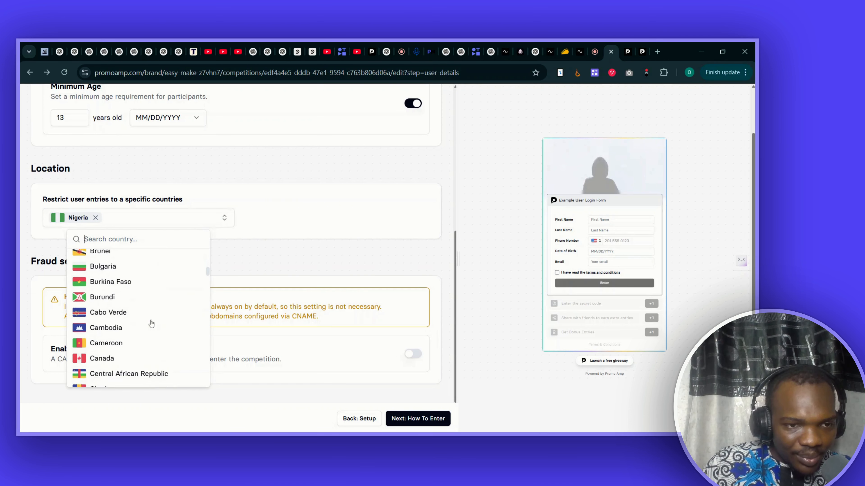
{"action": "scroll", "coordinate": [151, 324], "scroll_direction": "down", "scroll_amount": 2}
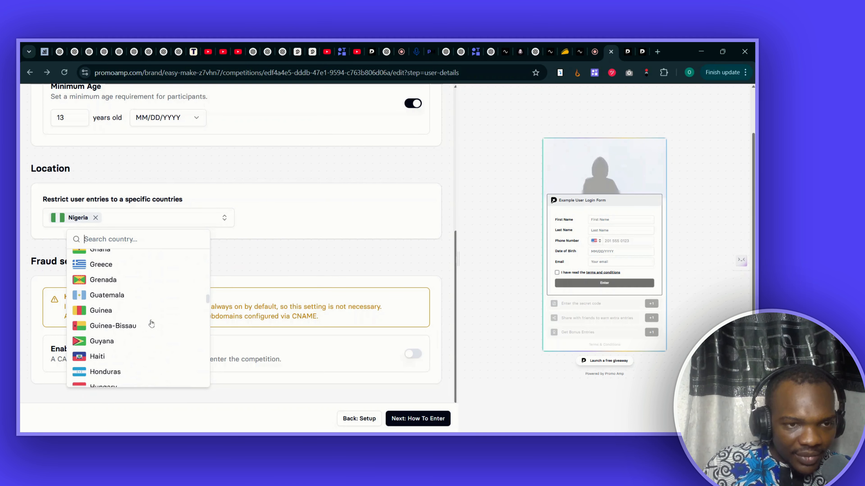
{"action": "scroll", "coordinate": [152, 323], "scroll_direction": "up", "scroll_amount": 4}
{"action": "scroll", "coordinate": [151, 323], "scroll_direction": "down", "scroll_amount": 4}
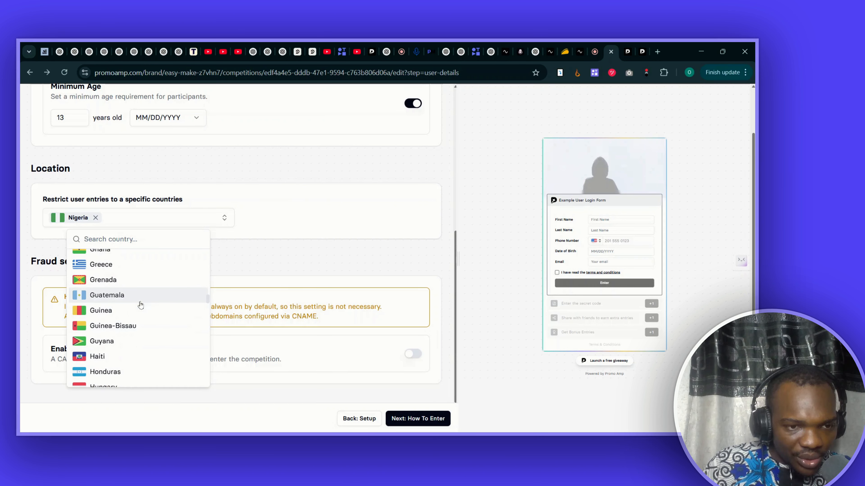
{"action": "scroll", "coordinate": [135, 278], "scroll_direction": "up", "scroll_amount": 1}
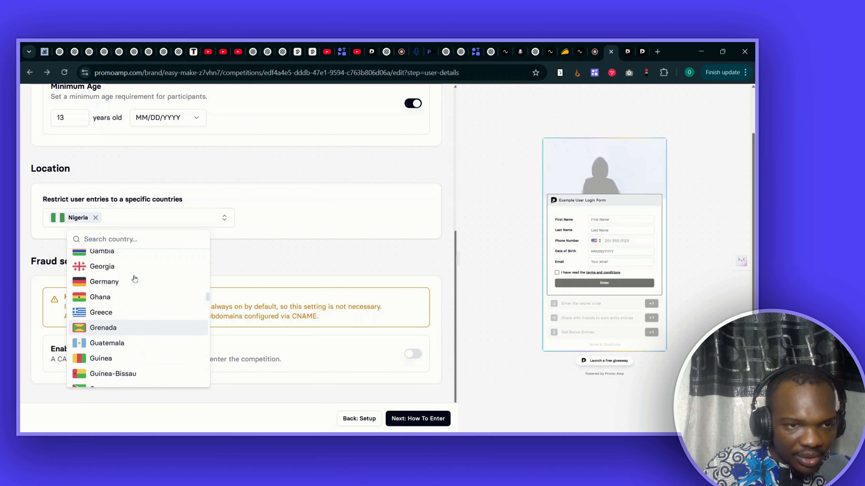
{"action": "left_click", "coordinate": [123, 300]}
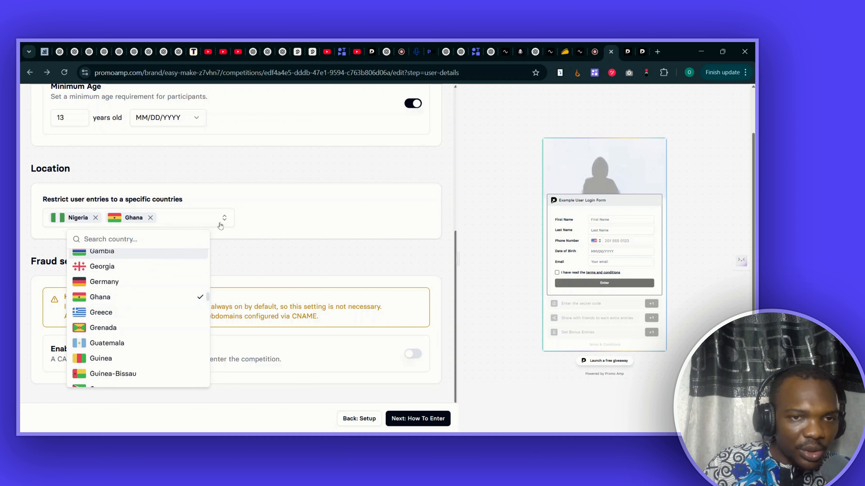
{"action": "left_click", "coordinate": [266, 212]}
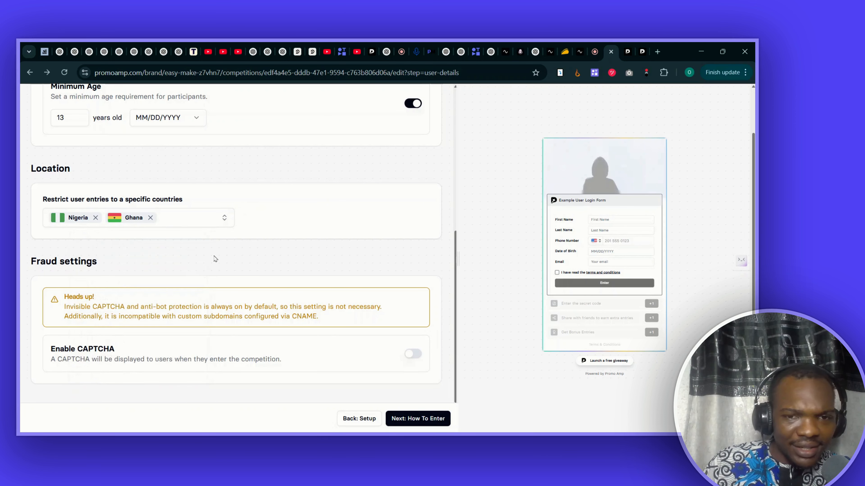
Step: Enable the CAPTCHA for users entering the competition in the fraud settings
{"action": "scroll", "coordinate": [238, 271], "scroll_direction": "down", "scroll_amount": 2}
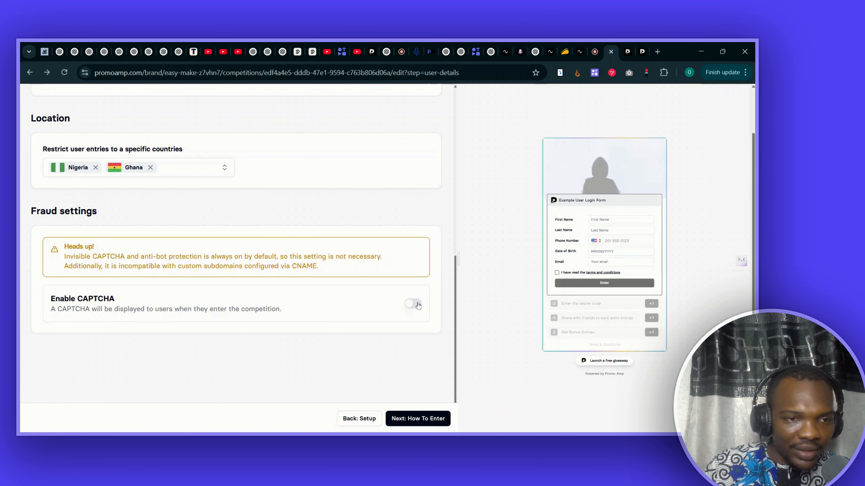
{"action": "left_click", "coordinate": [412, 304]}
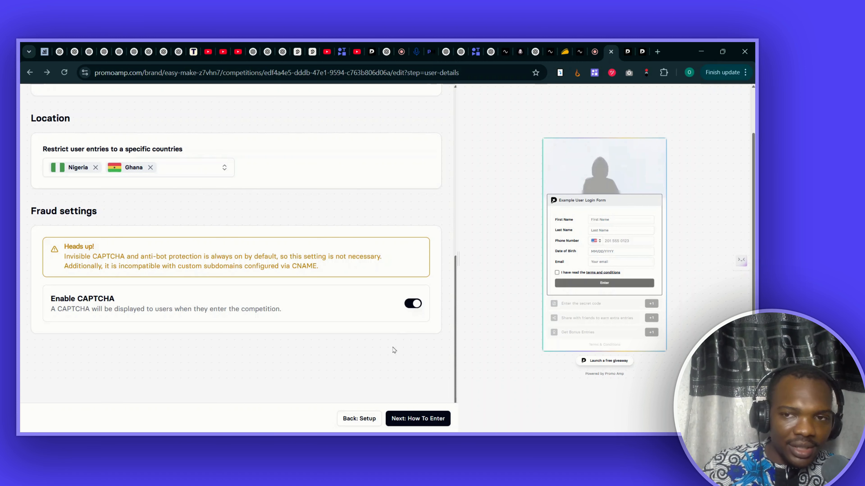
Step: Go to the giveaway's How to Enter settings and turn off the Visit This Page entry method
{"action": "scroll", "coordinate": [393, 350], "scroll_direction": "up", "scroll_amount": 12}
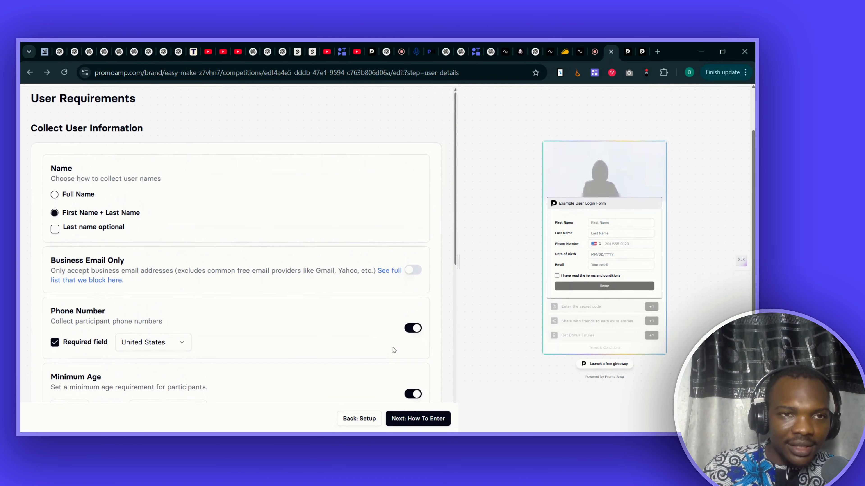
{"action": "left_click", "coordinate": [362, 128]}
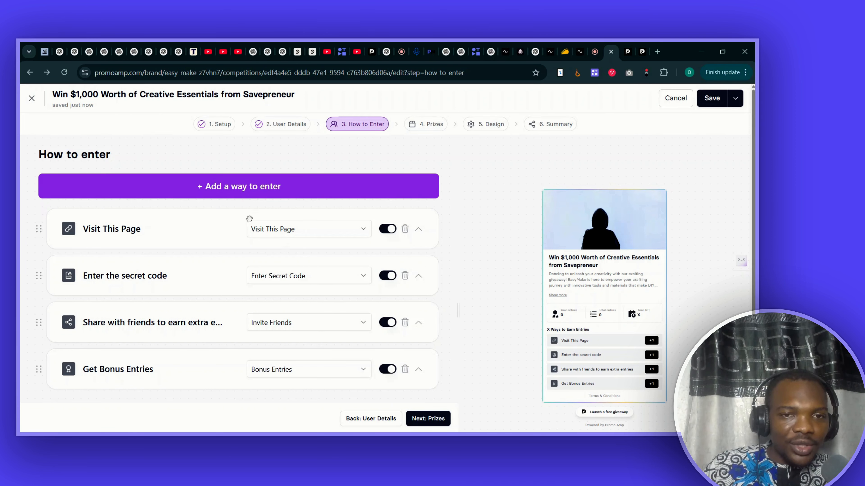
{"action": "left_click", "coordinate": [388, 229]}
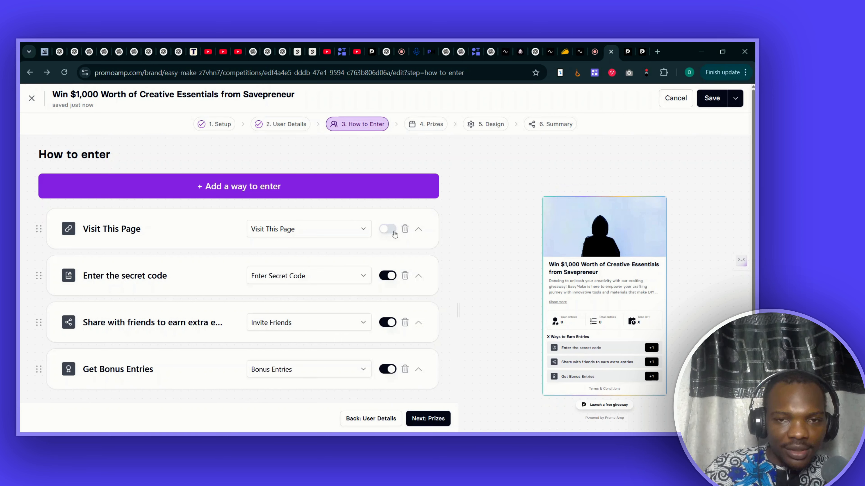
Step: Turn on the Visit This Page entry method again and expand its settings, keeping Visit This Page as its action type
{"action": "left_click", "coordinate": [394, 234]}
{"action": "left_click", "coordinate": [395, 234]}
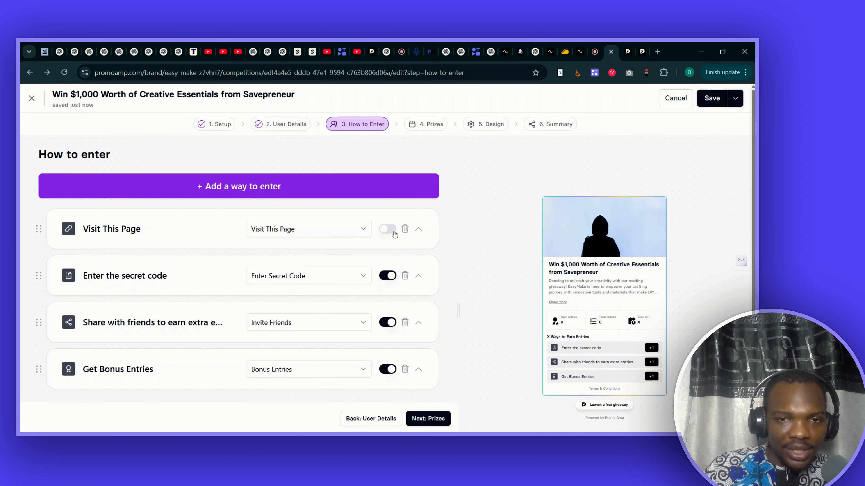
{"action": "left_click", "coordinate": [362, 232]}
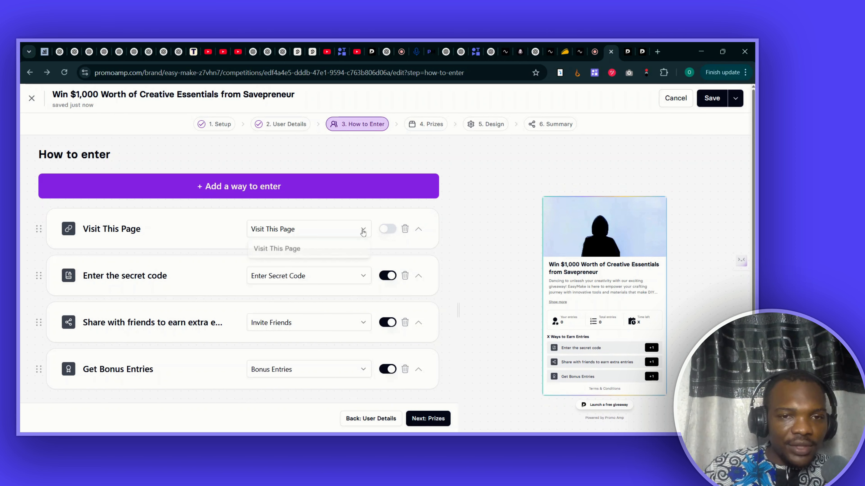
{"action": "left_click", "coordinate": [332, 252]}
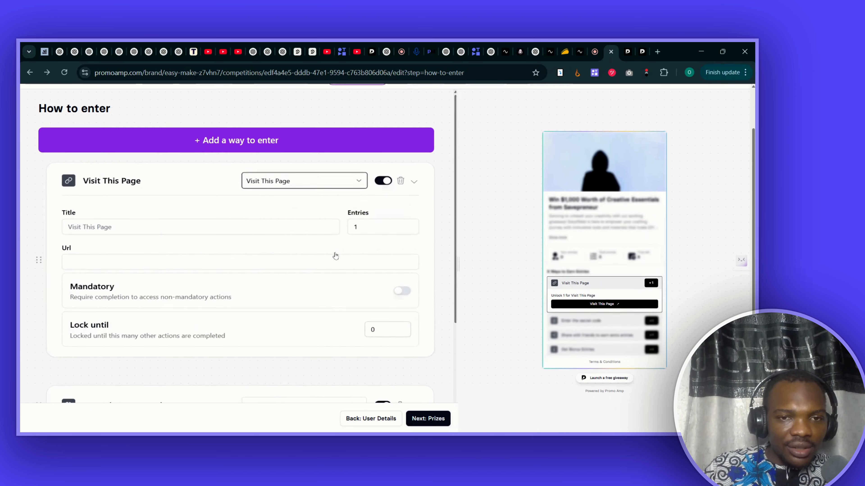
{"action": "left_click", "coordinate": [240, 233]}
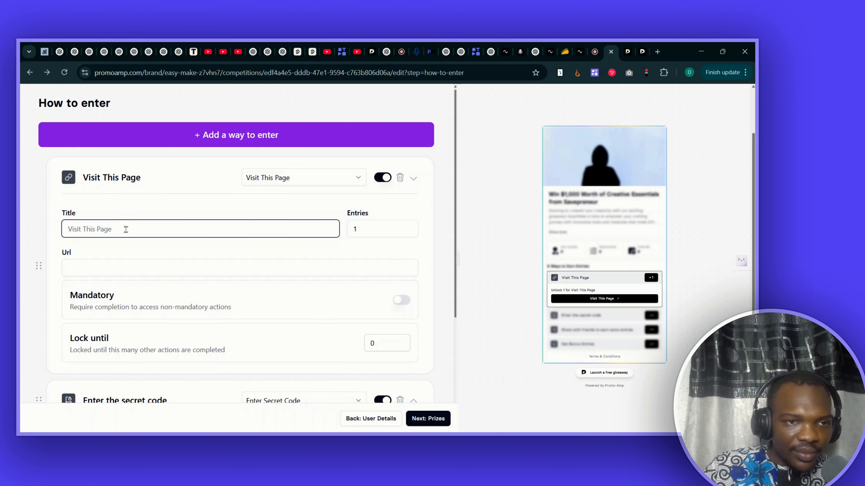
{"action": "type", "text": "f"}
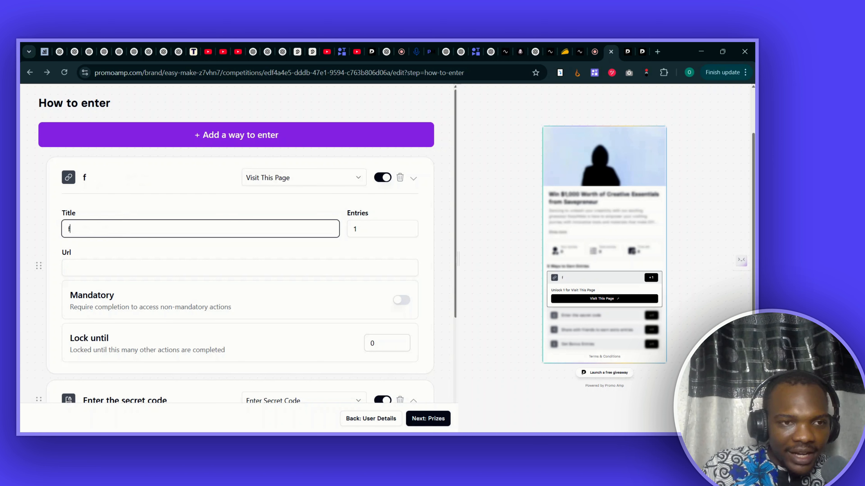
{"action": "type", "text": "ind"}
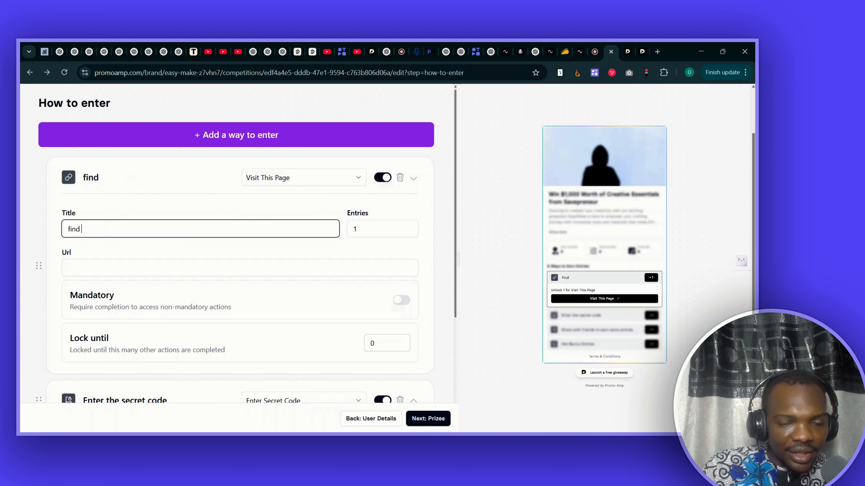
{"action": "type", "text": " me"}
{"action": "key", "text": "BackSpace"}
{"action": "key", "text": "BackSpace"}
{"action": "key", "text": "BackSpace"}
{"action": "key", "text": "BackSpace"}
{"action": "key", "text": "BackSpace"}
{"action": "key", "text": "BackSpace"}
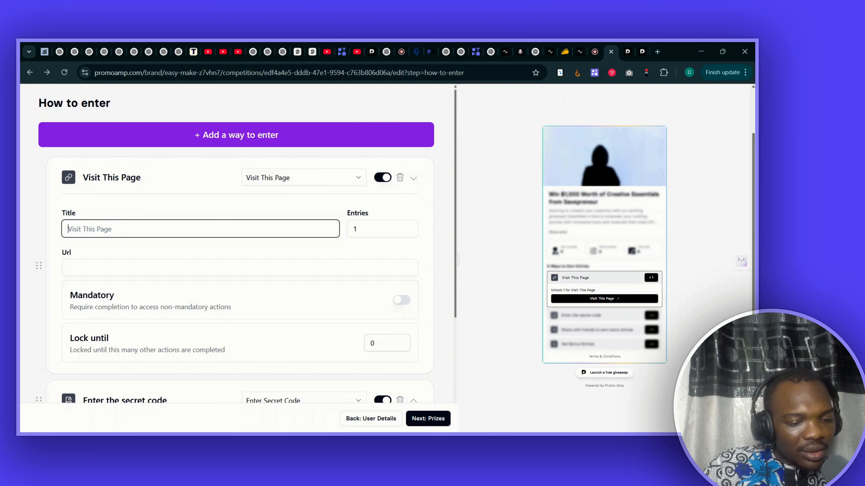
Step: Title the Visit This Page entry method "Subscribe to the Podcast" and set its entries to 5
{"action": "type", "text": "Su"}
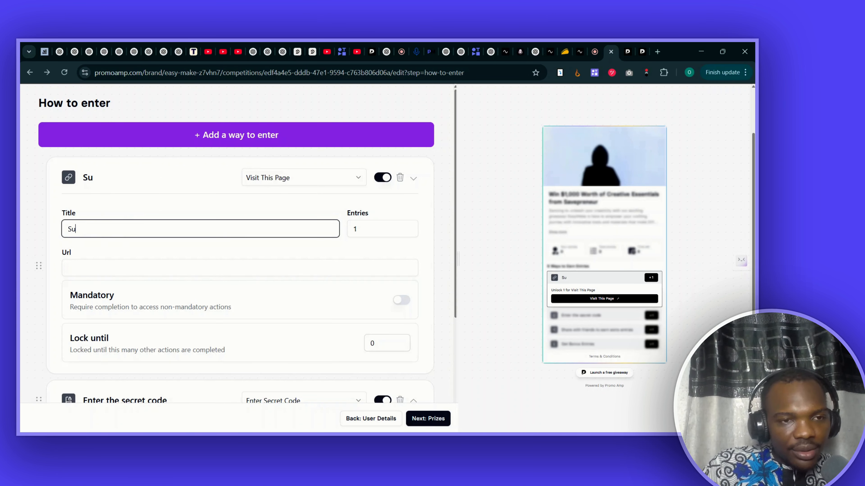
{"action": "type", "text": "bscribe to"}
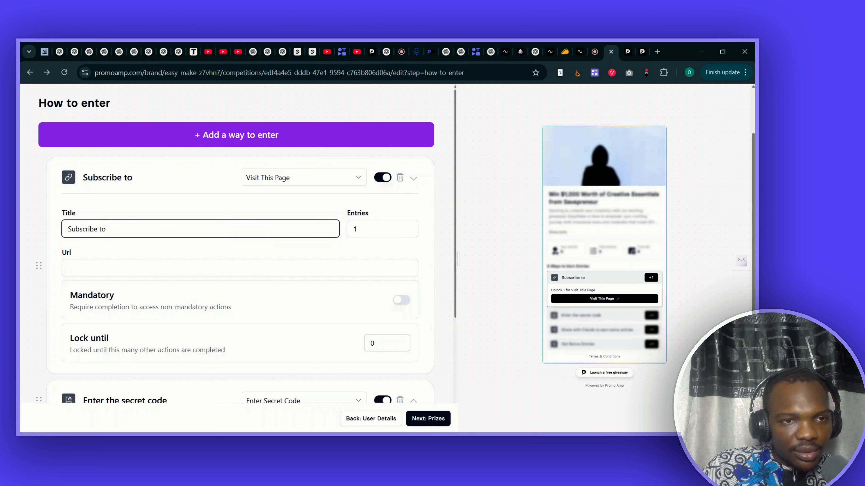
{"action": "type", "text": " the P"}
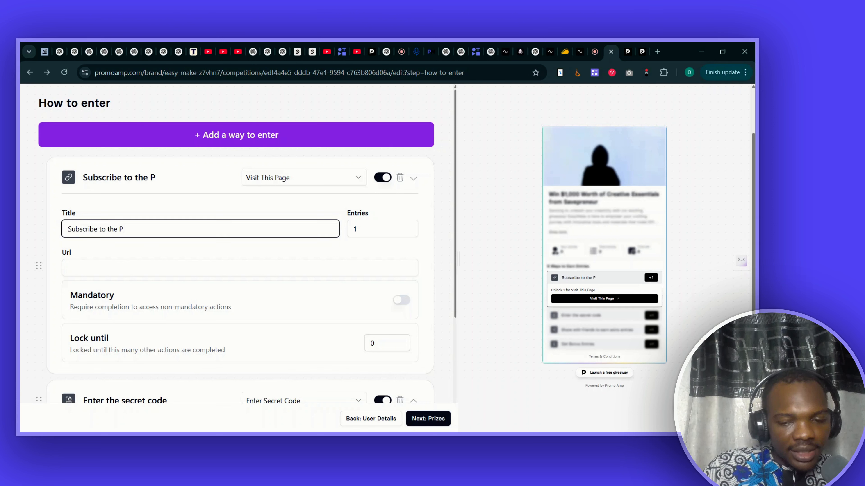
{"action": "type", "text": "odcast"}
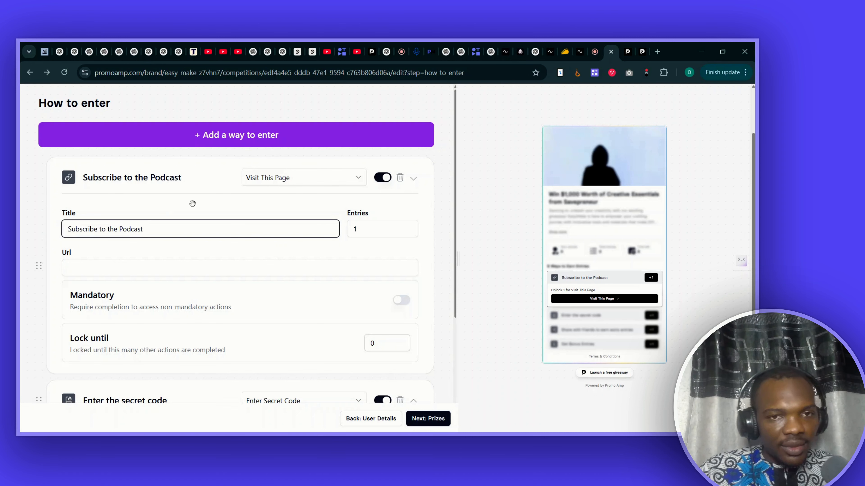
{"action": "left_click", "coordinate": [364, 225]}
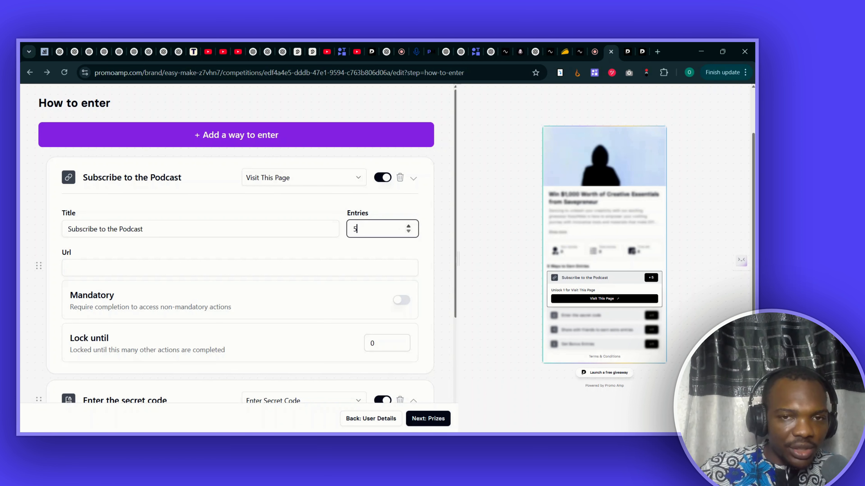
{"action": "left_click", "coordinate": [191, 274]}
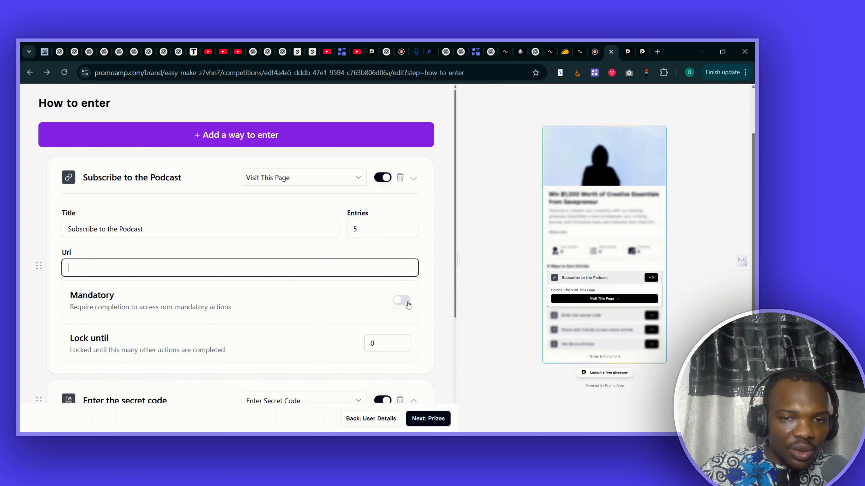
{"action": "left_click", "coordinate": [405, 301]}
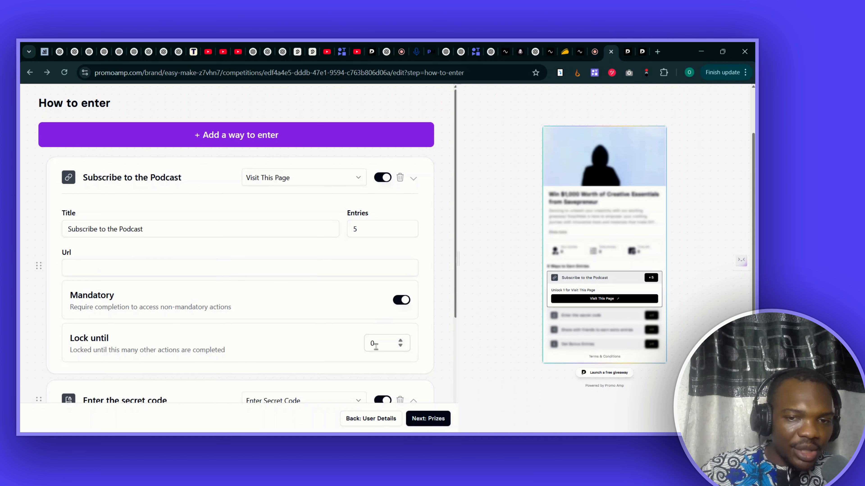
{"action": "left_click", "coordinate": [376, 346]}
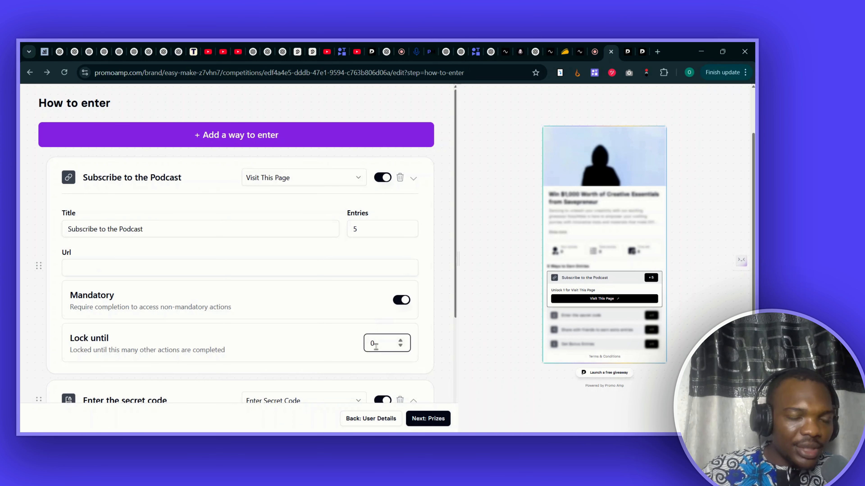
{"action": "scroll", "coordinate": [431, 179], "scroll_direction": "down", "scroll_amount": 5}
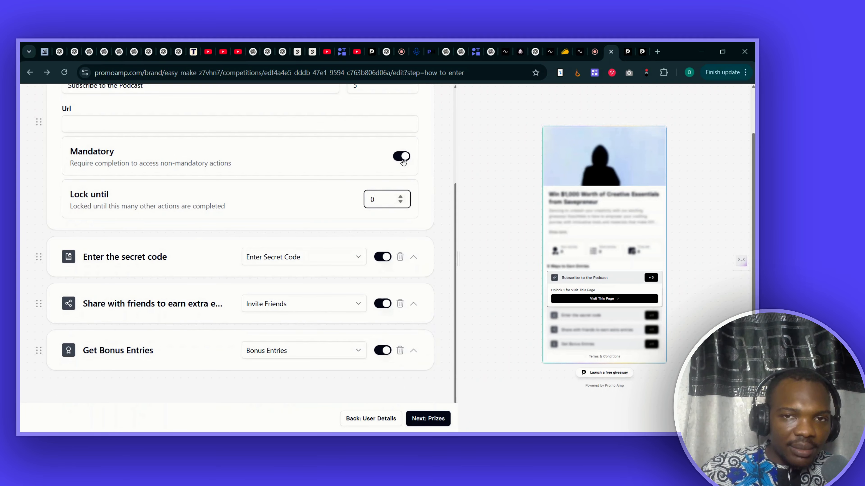
{"action": "left_click", "coordinate": [407, 153]}
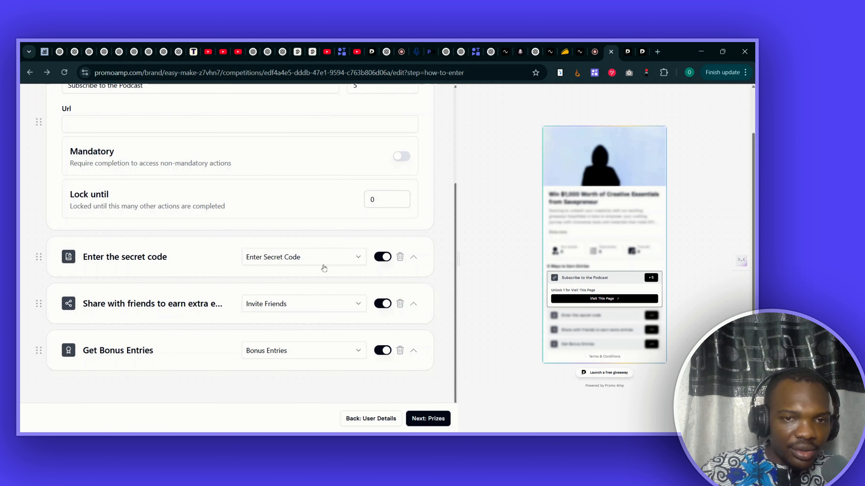
Step: Check the action types offered for the secret code and share-with-friends entry methods
{"action": "left_click", "coordinate": [330, 262]}
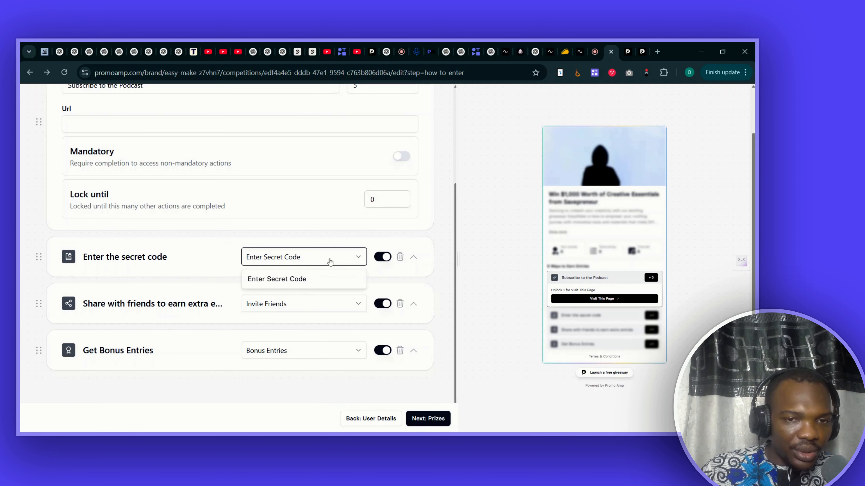
{"action": "left_click", "coordinate": [344, 237]}
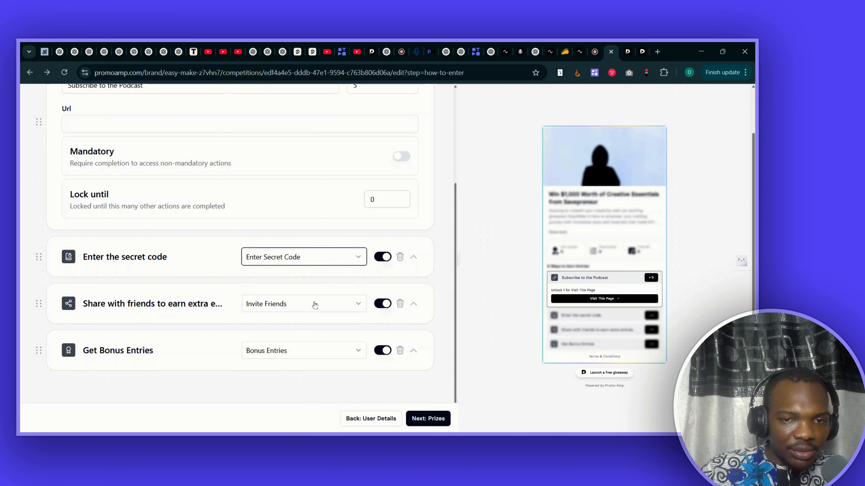
{"action": "left_click", "coordinate": [315, 305]}
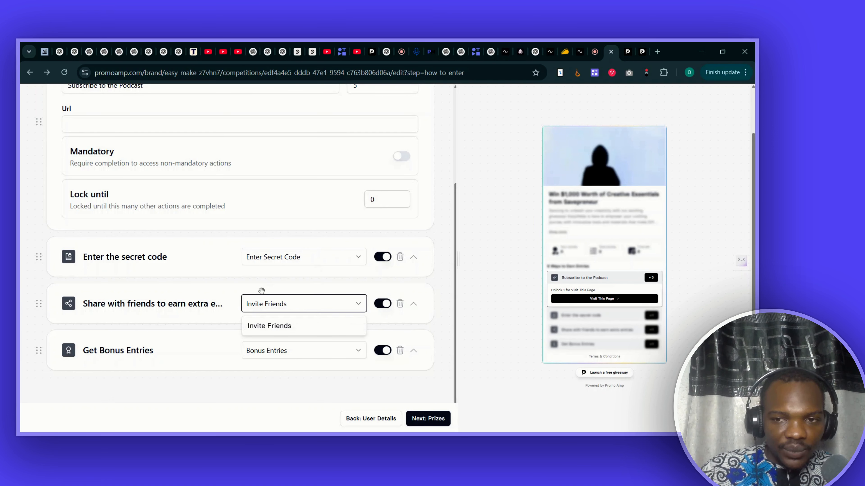
{"action": "left_click", "coordinate": [261, 290]}
{"action": "scroll", "coordinate": [269, 305], "scroll_direction": "down", "scroll_amount": 1}
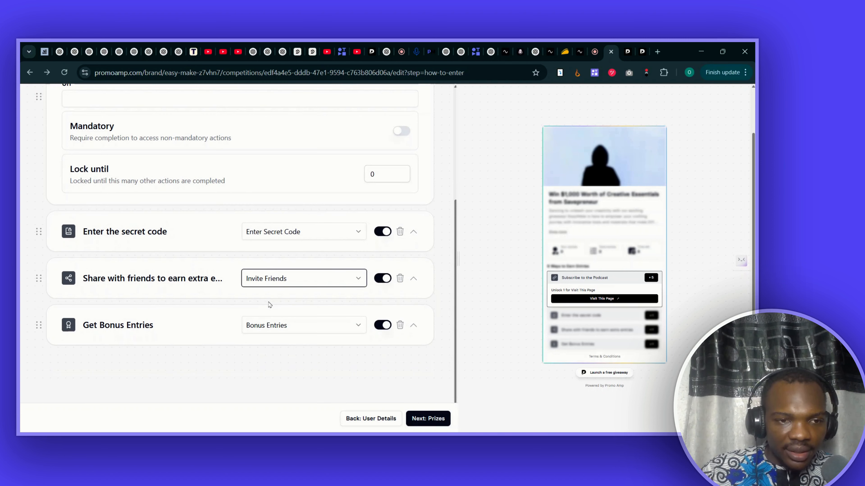
Step: Choose the Bonus Entries action type for the Get Bonus Entries method and go to its title field
{"action": "left_click", "coordinate": [274, 321]}
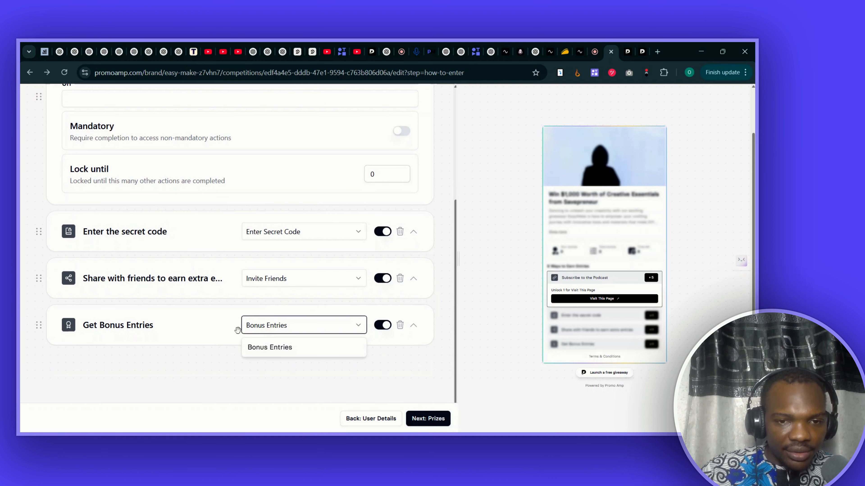
{"action": "left_click", "coordinate": [265, 348]}
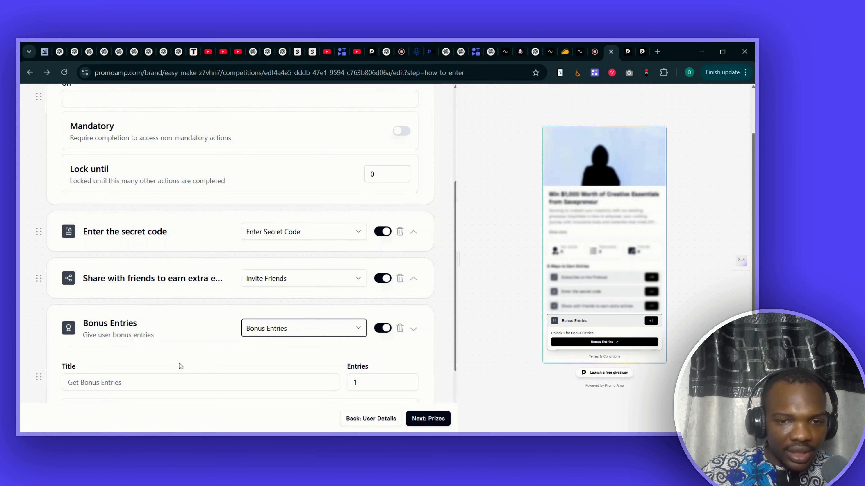
{"action": "scroll", "coordinate": [160, 371], "scroll_direction": "down", "scroll_amount": 3}
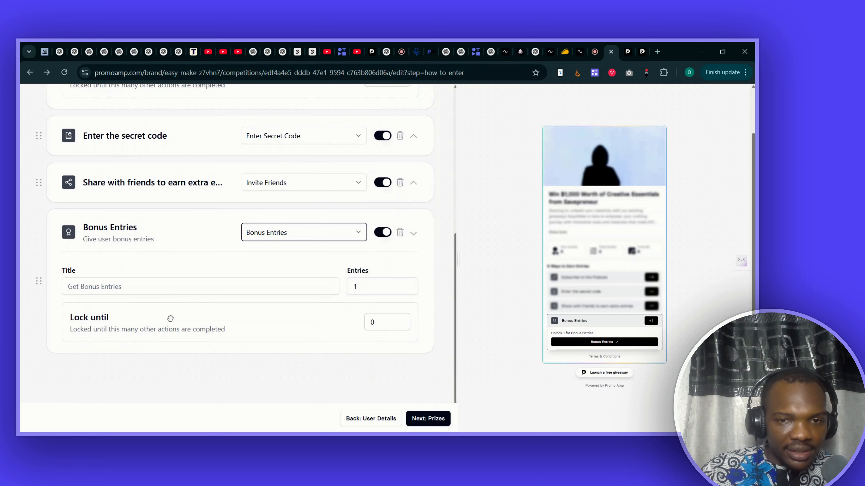
{"action": "left_click", "coordinate": [193, 287]}
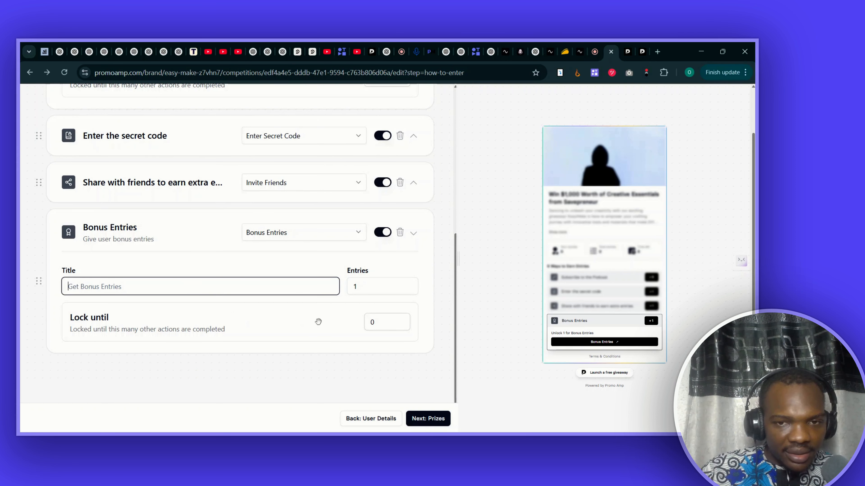
Step: Review the title, entries, sharing options and lock settings of the share-with-friends method, and collapse it and the Bonus Entries method
{"action": "scroll", "coordinate": [339, 290], "scroll_direction": "up", "scroll_amount": 4}
{"action": "scroll", "coordinate": [340, 291], "scroll_direction": "down", "scroll_amount": 1}
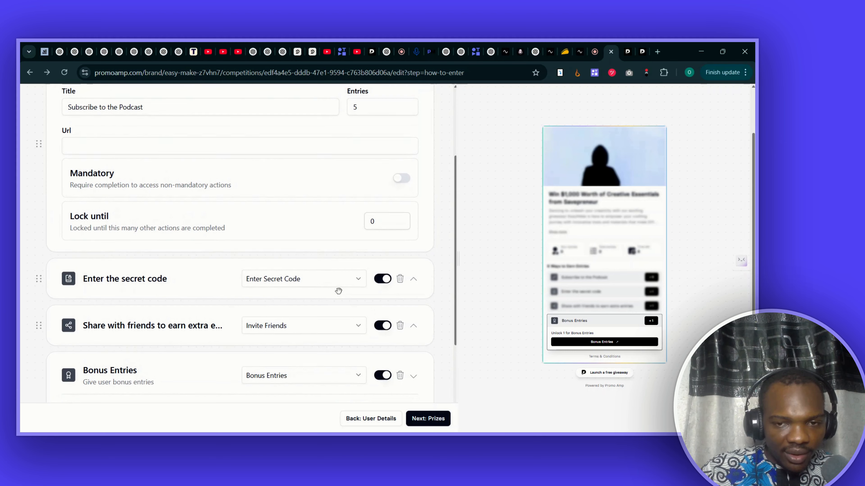
{"action": "scroll", "coordinate": [338, 290], "scroll_direction": "down", "scroll_amount": 1}
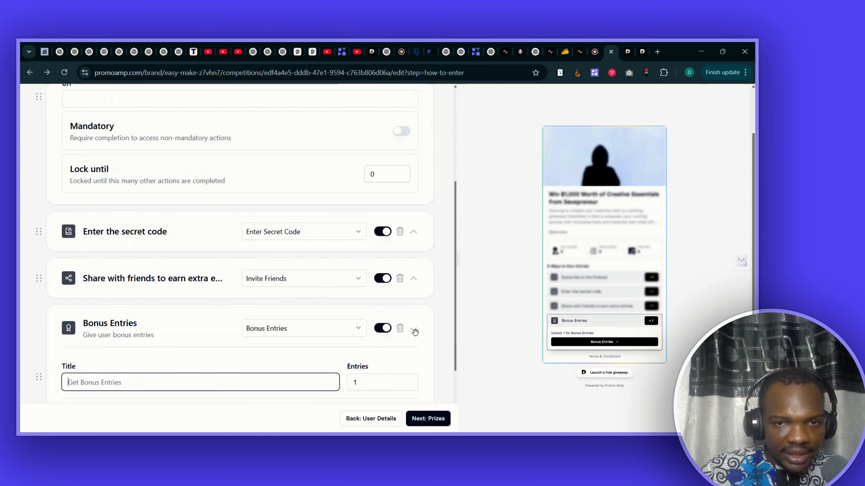
{"action": "left_click", "coordinate": [412, 279]}
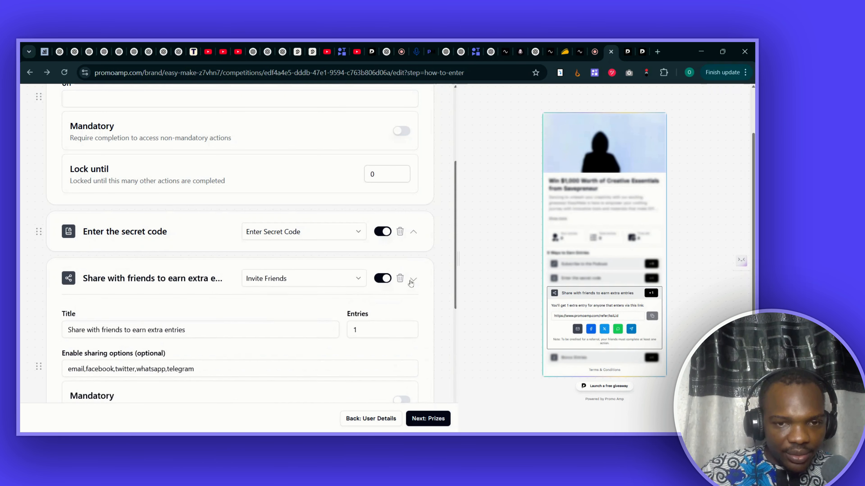
{"action": "scroll", "coordinate": [368, 340], "scroll_direction": "down", "scroll_amount": 2}
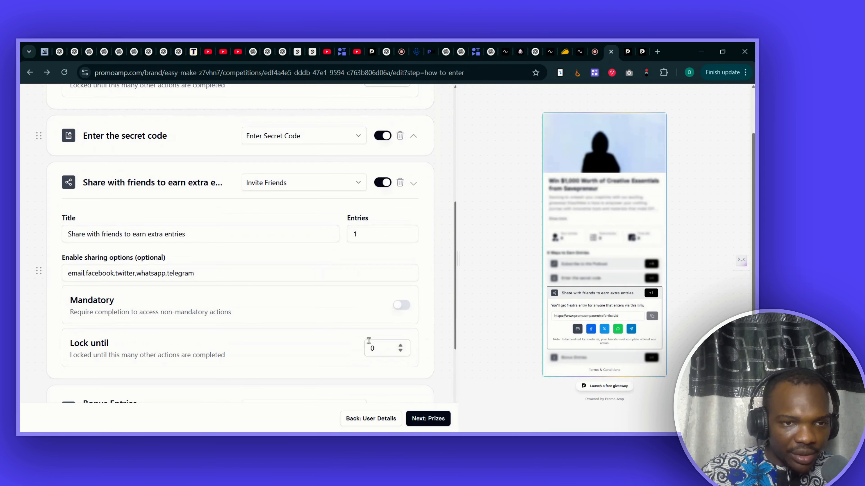
{"action": "scroll", "coordinate": [369, 340], "scroll_direction": "down", "scroll_amount": 1}
{"action": "scroll", "coordinate": [275, 275], "scroll_direction": "up", "scroll_amount": 2}
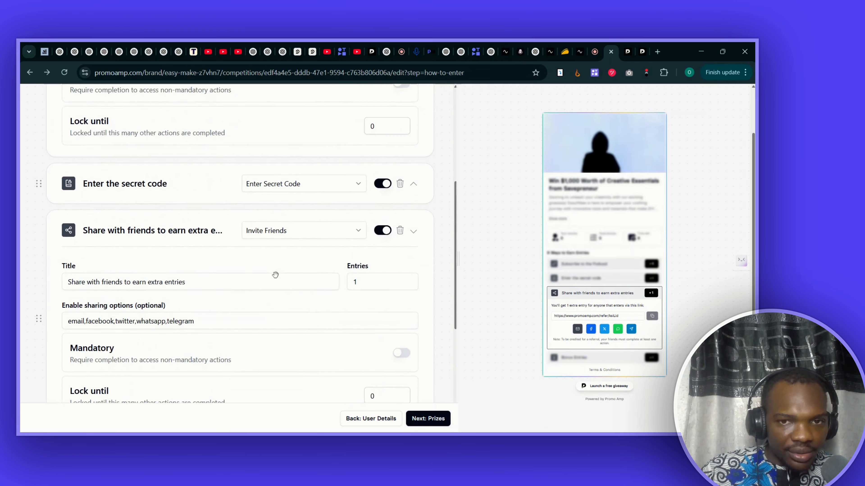
{"action": "left_click", "coordinate": [411, 232]}
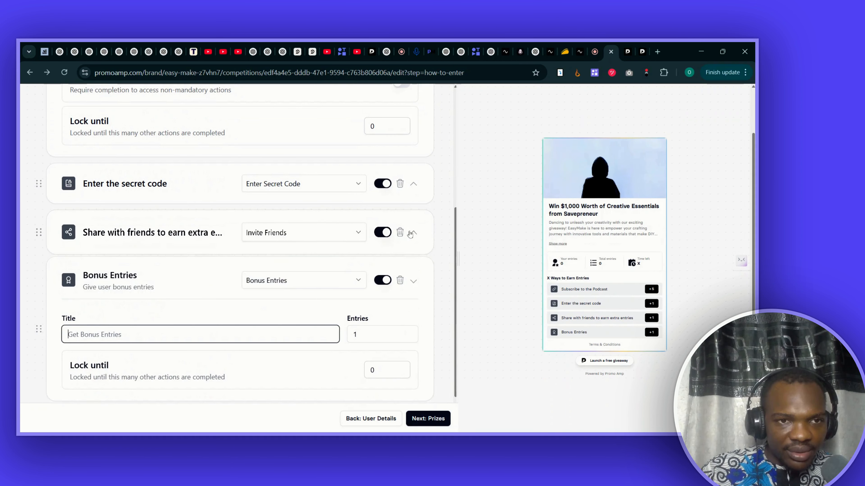
{"action": "left_click", "coordinate": [413, 283]}
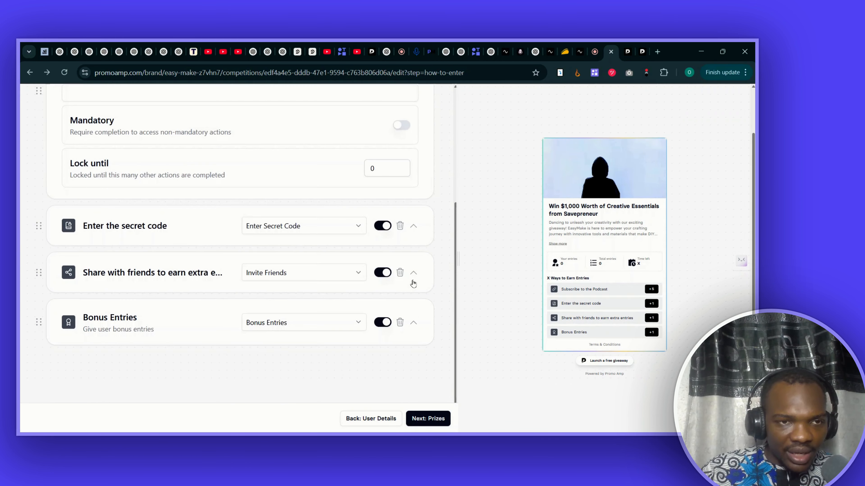
{"action": "scroll", "coordinate": [410, 276], "scroll_direction": "up", "scroll_amount": 4}
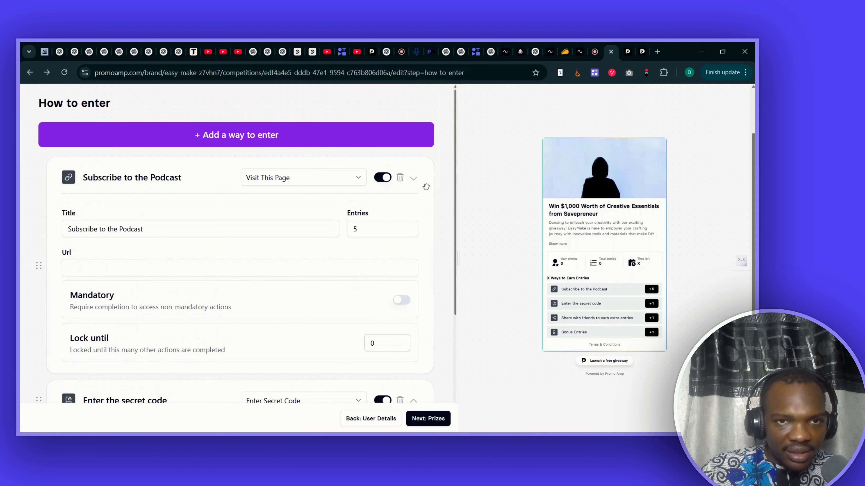
Step: Examine the integrations available as additional ways to enter, from social media to essentials, and close the list without adding any
{"action": "left_click", "coordinate": [344, 143]}
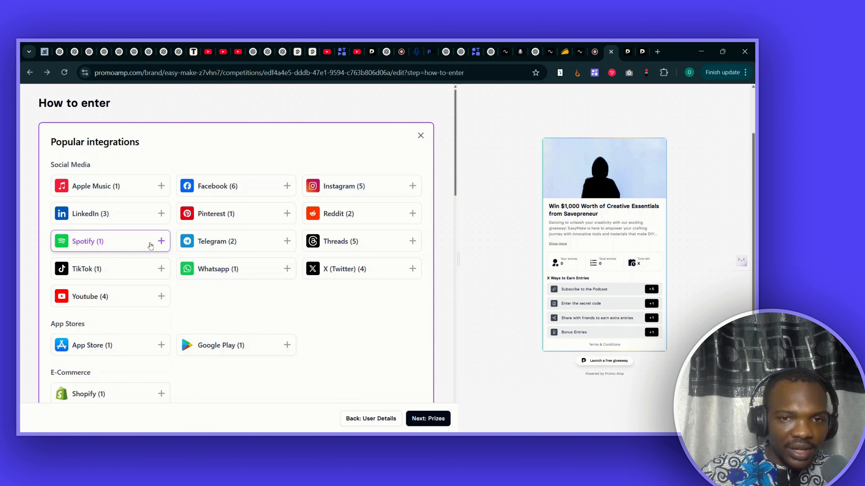
{"action": "scroll", "coordinate": [359, 257], "scroll_direction": "down", "scroll_amount": 3}
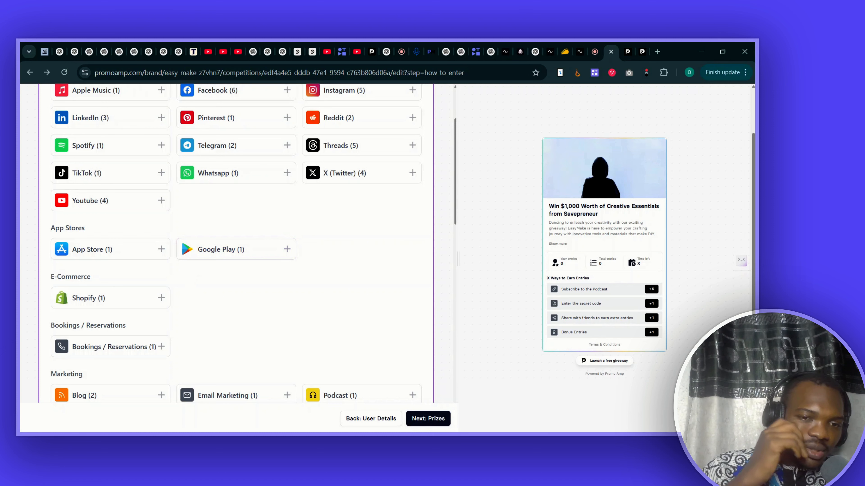
{"action": "scroll", "coordinate": [129, 279], "scroll_direction": "down", "scroll_amount": 3}
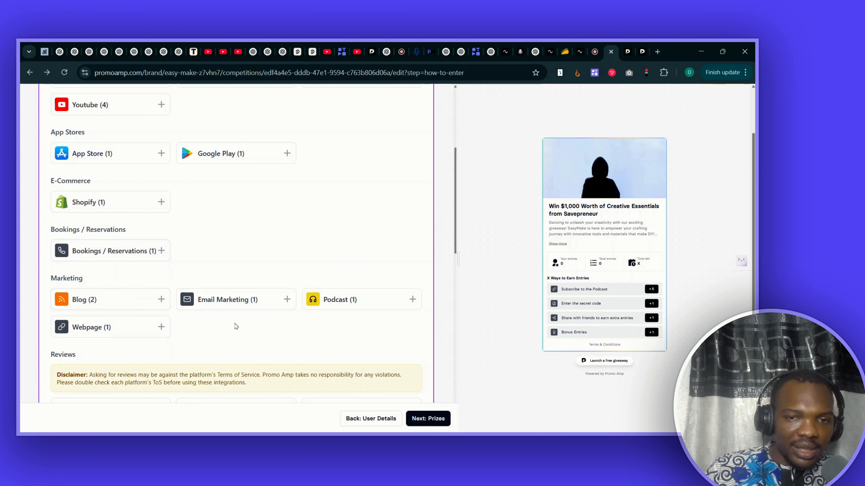
{"action": "scroll", "coordinate": [225, 341], "scroll_direction": "down", "scroll_amount": 3}
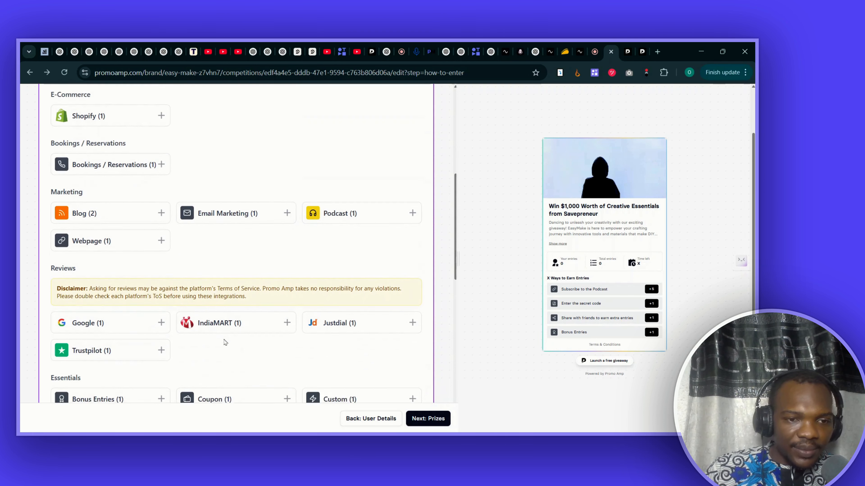
{"action": "scroll", "coordinate": [225, 342], "scroll_direction": "down", "scroll_amount": 1}
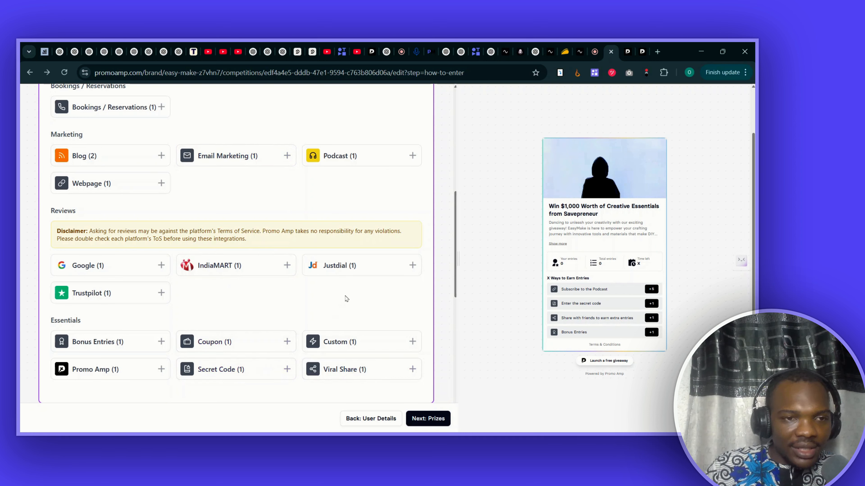
{"action": "scroll", "coordinate": [170, 255], "scroll_direction": "up", "scroll_amount": 3}
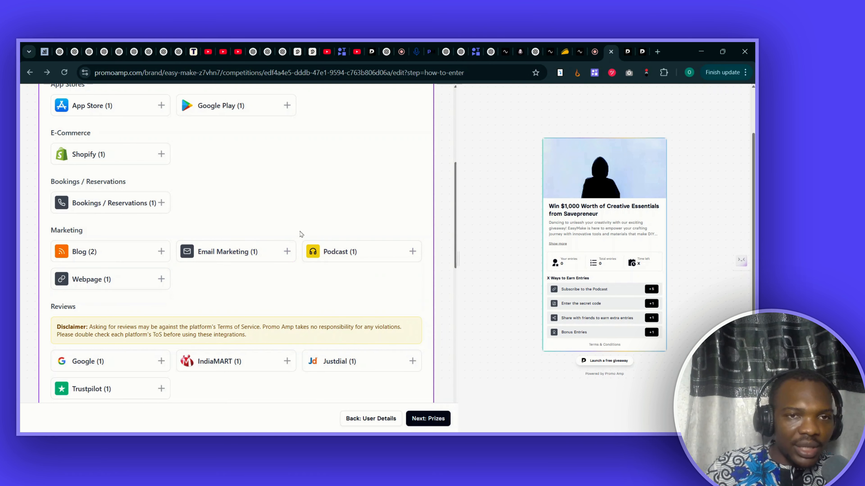
{"action": "scroll", "coordinate": [299, 232], "scroll_direction": "up", "scroll_amount": 5}
{"action": "scroll", "coordinate": [304, 232], "scroll_direction": "down", "scroll_amount": 4}
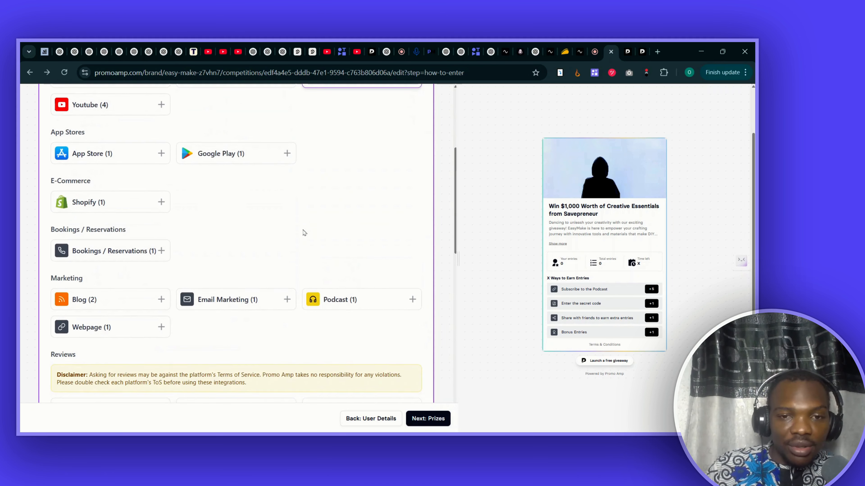
{"action": "scroll", "coordinate": [304, 233], "scroll_direction": "up", "scroll_amount": 5}
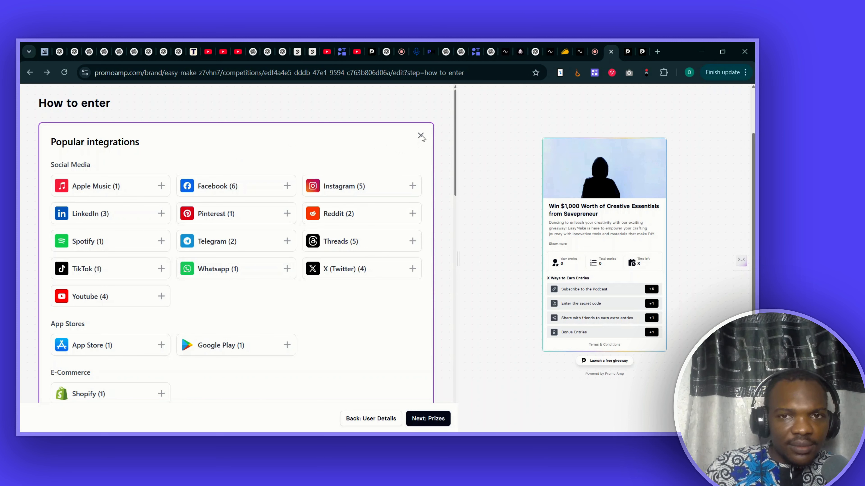
{"action": "left_click", "coordinate": [420, 135]}
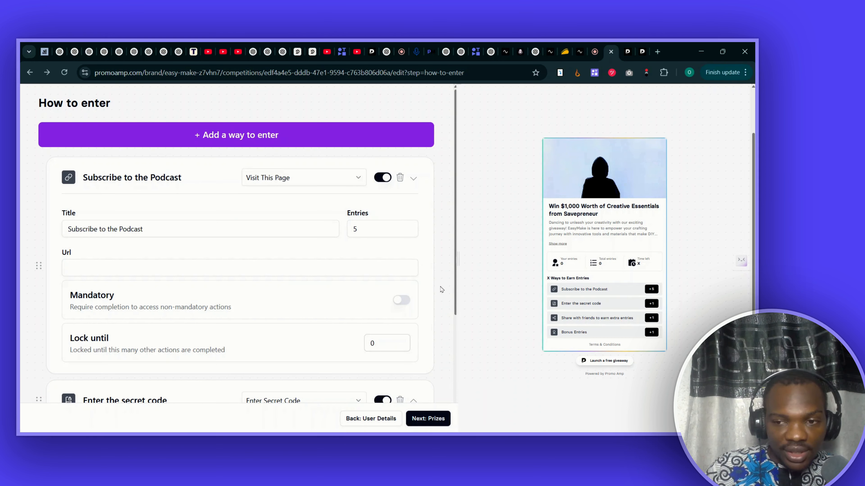
Step: Go to the Prizes stage of the giveaway and add a new prize
{"action": "scroll", "coordinate": [367, 291], "scroll_direction": "up", "scroll_amount": 2}
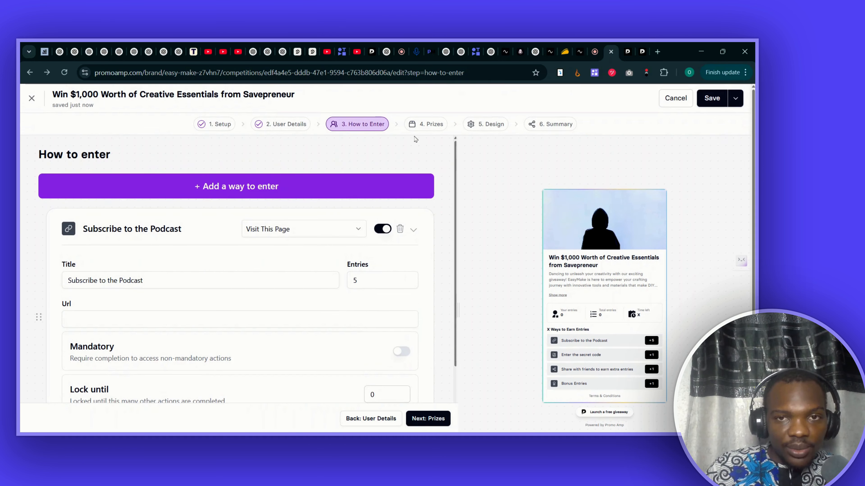
{"action": "left_click", "coordinate": [419, 129]}
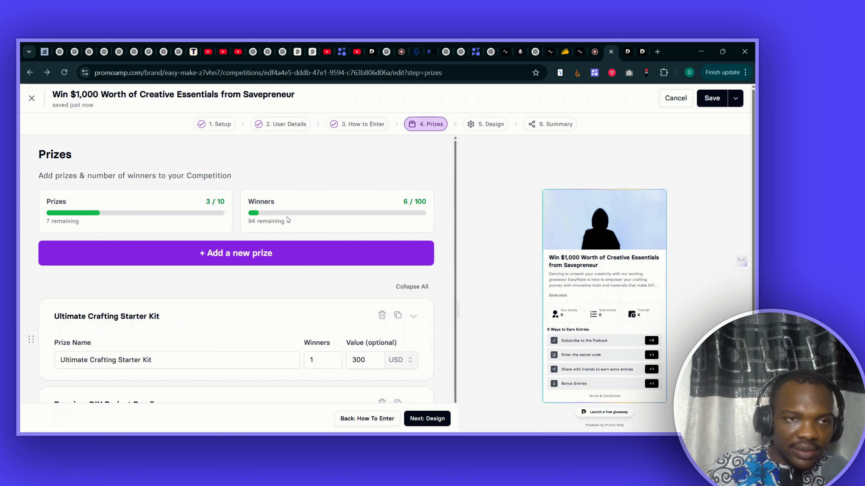
{"action": "left_click", "coordinate": [262, 258]}
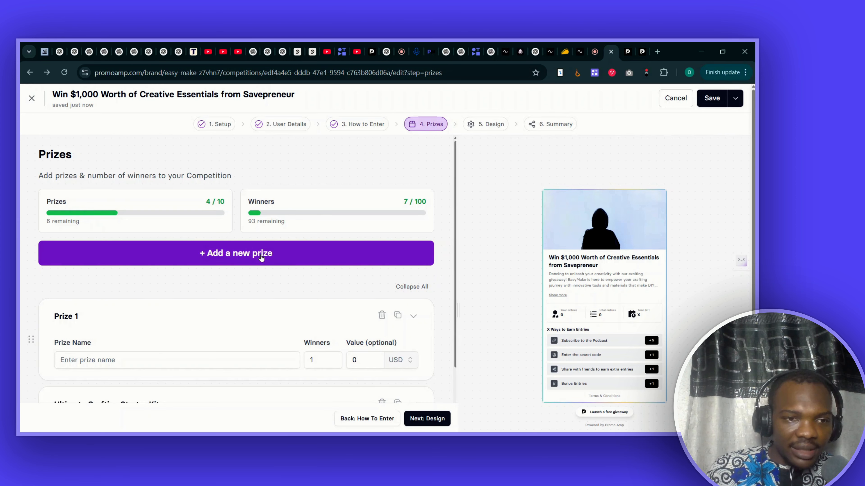
Step: Set the value currency of the new unnamed prize to NGN - Nigerian Naira
{"action": "scroll", "coordinate": [253, 270], "scroll_direction": "down", "scroll_amount": 4}
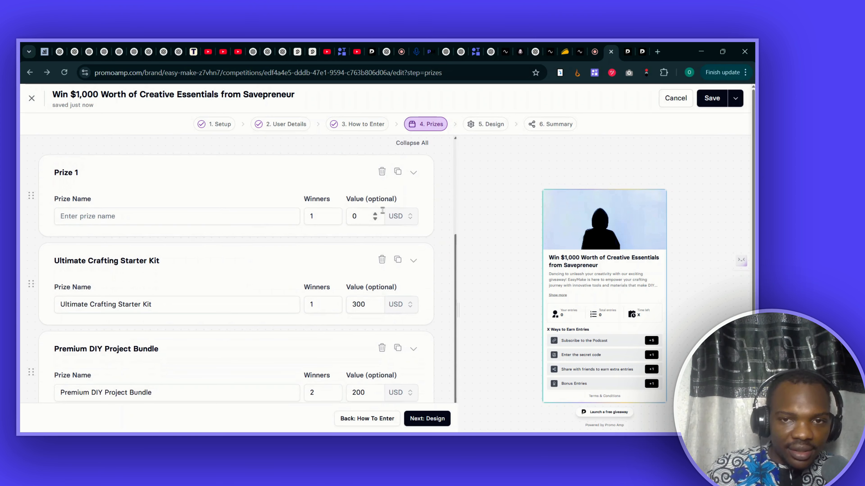
{"action": "left_click", "coordinate": [409, 218]}
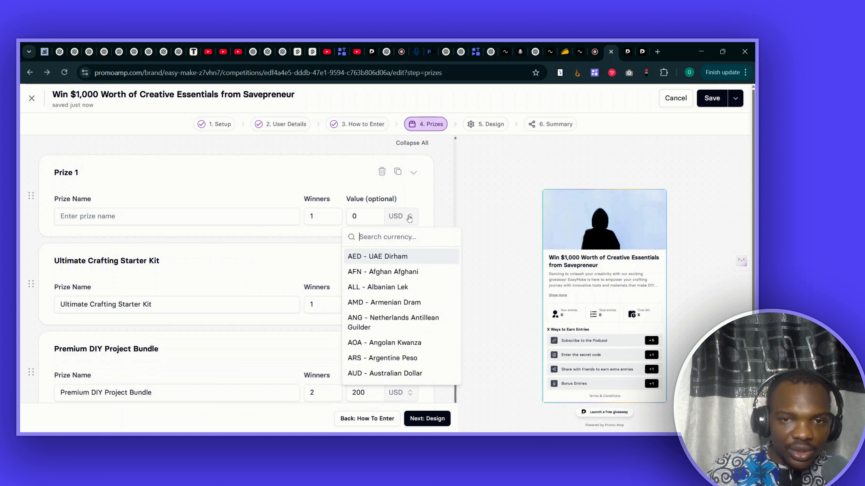
{"action": "scroll", "coordinate": [408, 320], "scroll_direction": "down", "scroll_amount": 15}
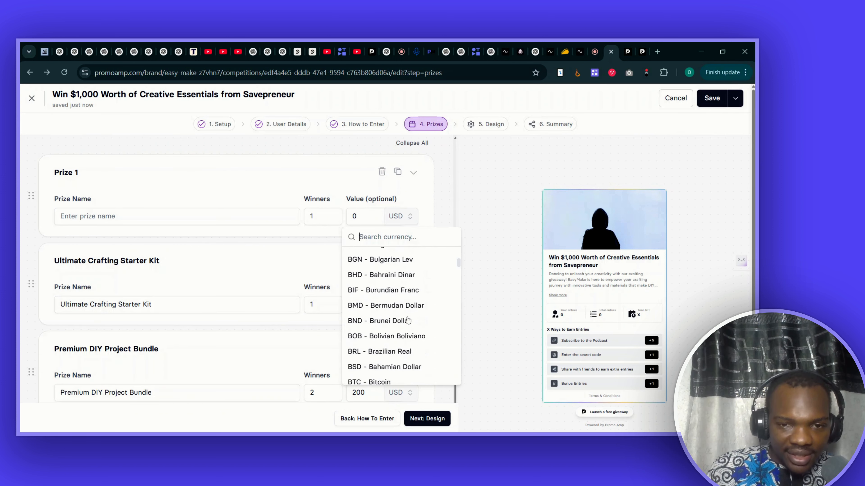
{"action": "scroll", "coordinate": [408, 319], "scroll_direction": "down", "scroll_amount": 12}
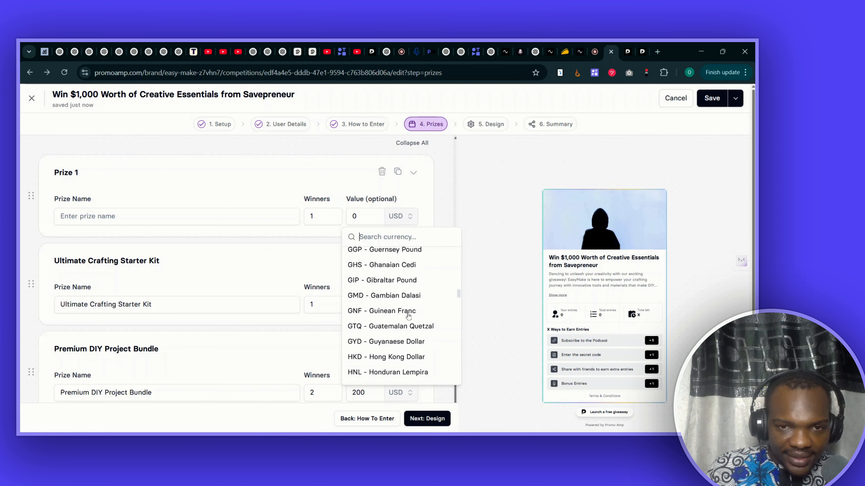
{"action": "scroll", "coordinate": [412, 298], "scroll_direction": "down", "scroll_amount": 12}
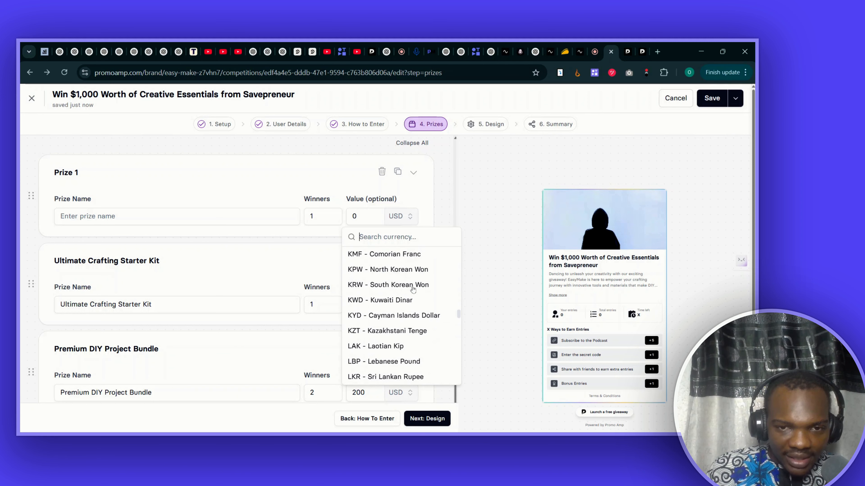
{"action": "scroll", "coordinate": [413, 285], "scroll_direction": "down", "scroll_amount": 9}
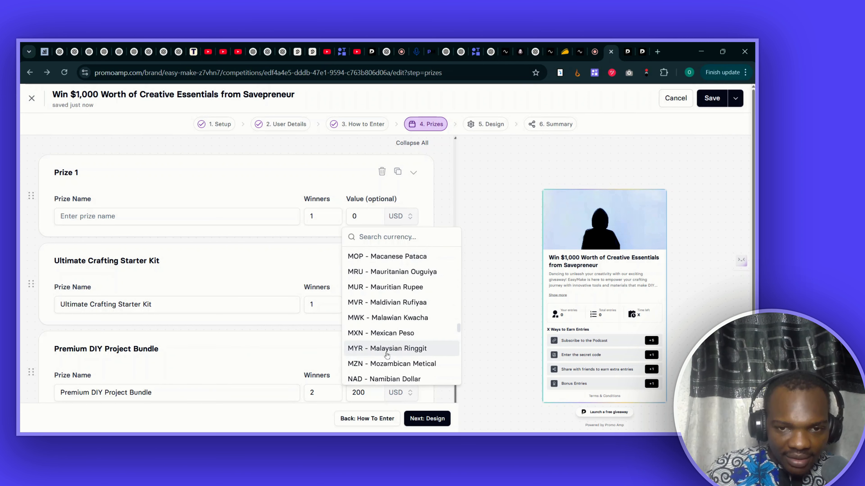
{"action": "scroll", "coordinate": [394, 340], "scroll_direction": "down", "scroll_amount": 2}
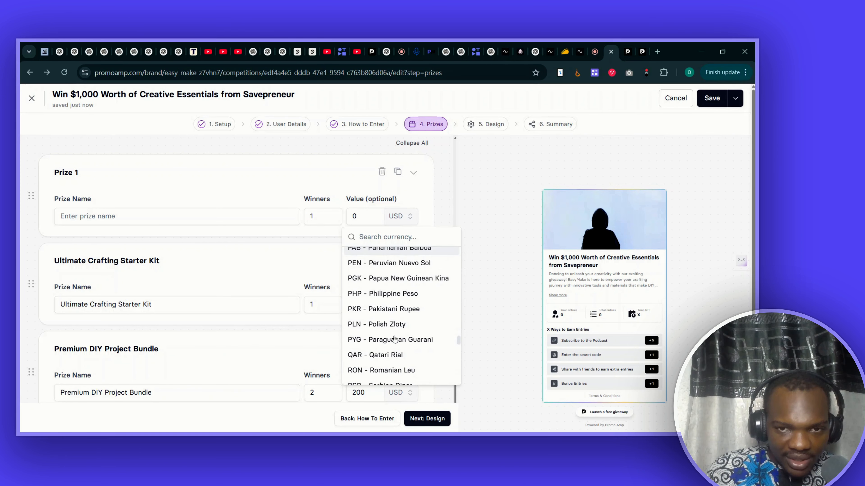
{"action": "scroll", "coordinate": [394, 340], "scroll_direction": "up", "scroll_amount": 2}
{"action": "scroll", "coordinate": [394, 338], "scroll_direction": "up", "scroll_amount": 1}
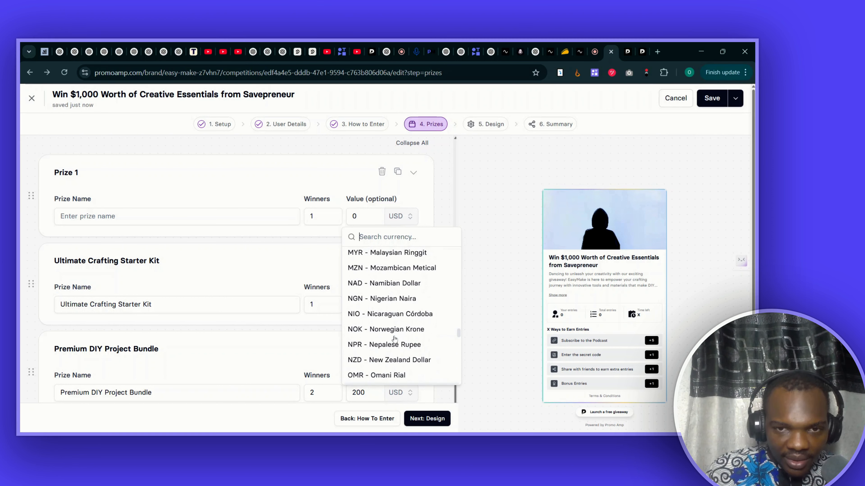
{"action": "left_click", "coordinate": [394, 306]}
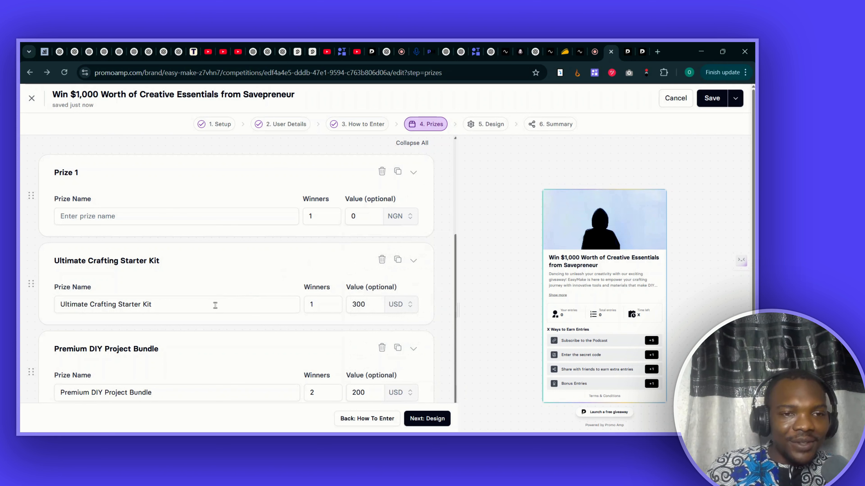
Step: Review the existing prizes, collapsing and re-expanding the Premium DIY Project Bundle
{"action": "left_click", "coordinate": [250, 304]}
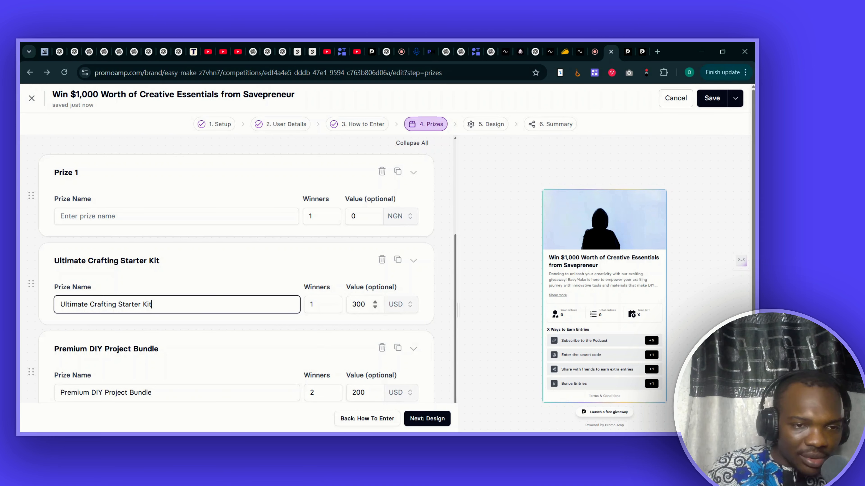
{"action": "scroll", "coordinate": [292, 360], "scroll_direction": "down", "scroll_amount": 1}
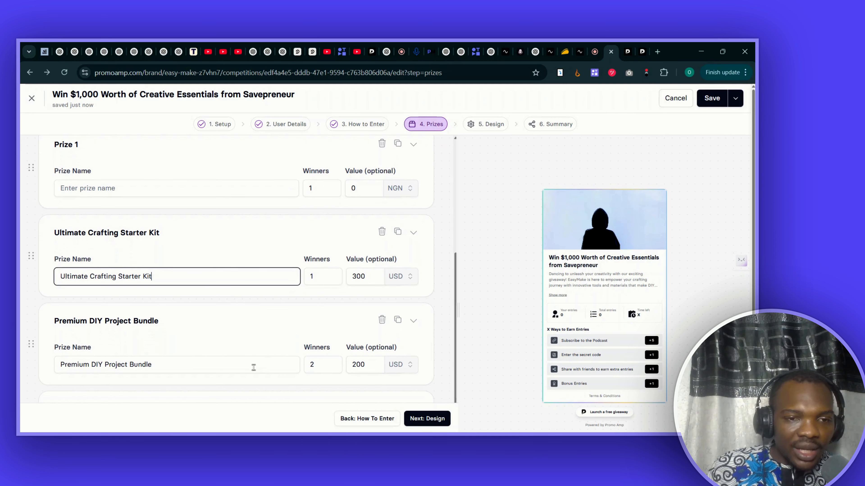
{"action": "scroll", "coordinate": [245, 367], "scroll_direction": "down", "scroll_amount": 2}
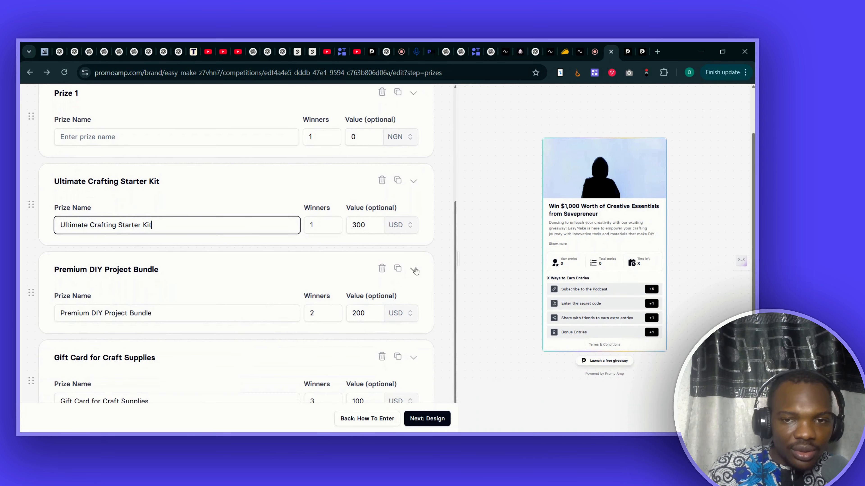
{"action": "left_click", "coordinate": [413, 269]}
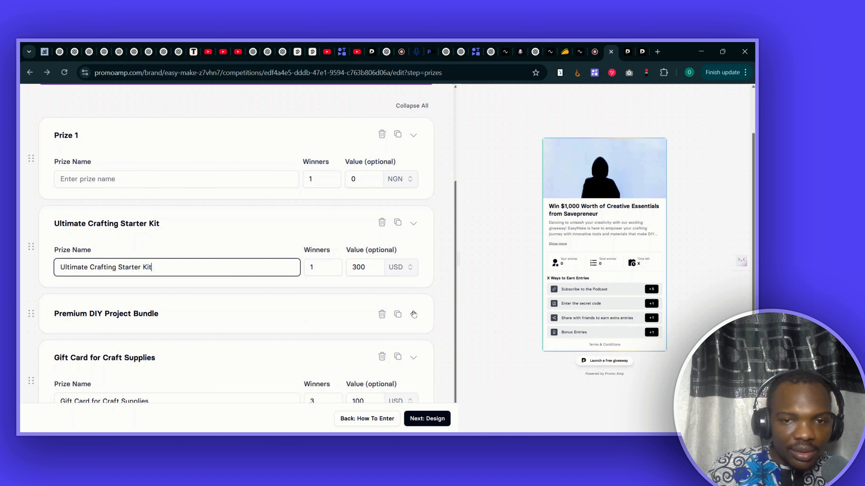
{"action": "left_click", "coordinate": [413, 313]}
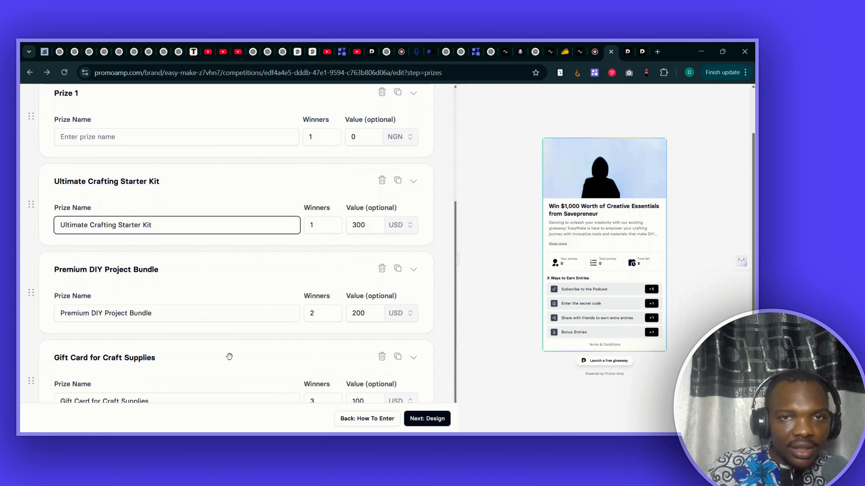
Step: Add another new prize, leave its name empty, and collapse its card
{"action": "scroll", "coordinate": [212, 328], "scroll_direction": "up", "scroll_amount": 1}
{"action": "scroll", "coordinate": [212, 327], "scroll_direction": "up", "scroll_amount": 5}
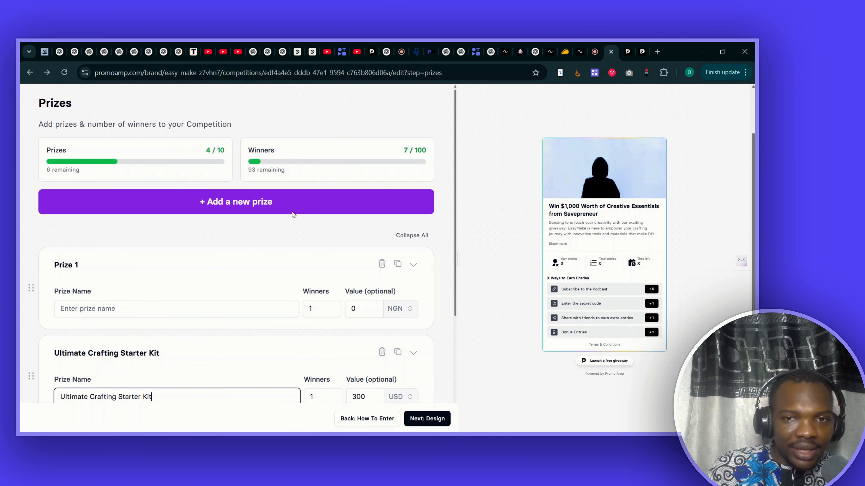
{"action": "left_click", "coordinate": [304, 207]}
{"action": "left_click", "coordinate": [253, 313]}
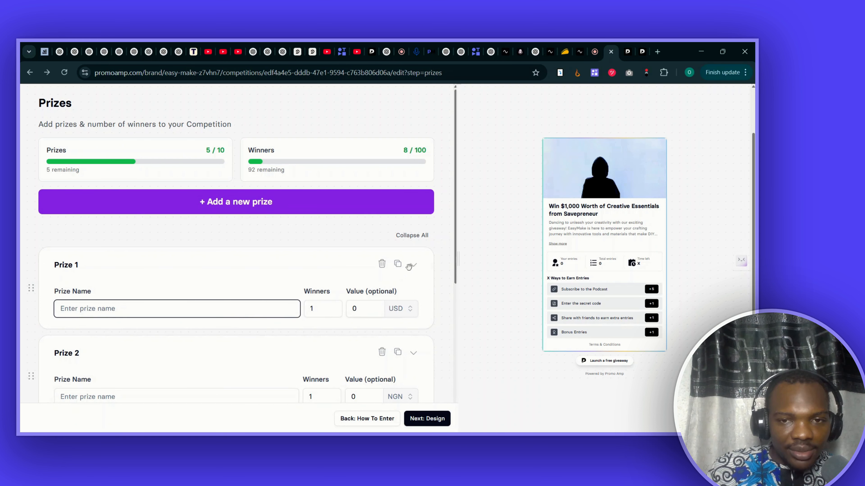
{"action": "left_click", "coordinate": [413, 269]}
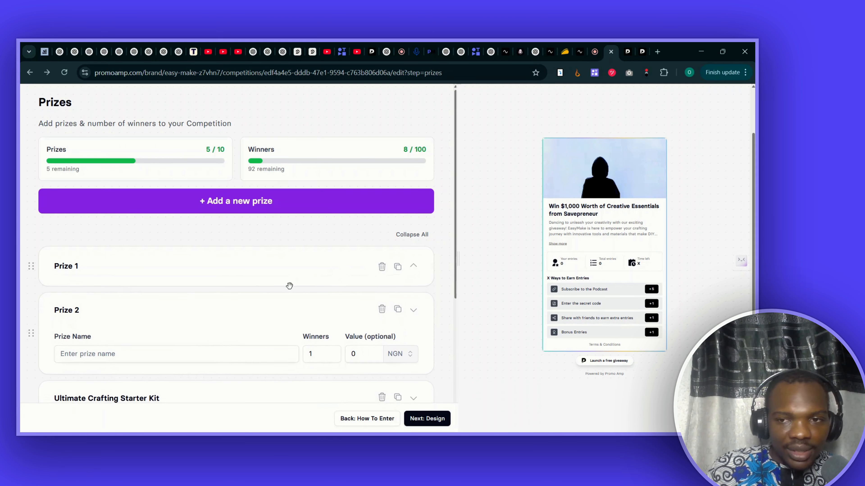
Step: Examine the whole prize list with its prize names, winners and values, along with the prize and winner allowances
{"action": "scroll", "coordinate": [289, 284], "scroll_direction": "down", "scroll_amount": 5}
{"action": "scroll", "coordinate": [289, 286], "scroll_direction": "up", "scroll_amount": 5}
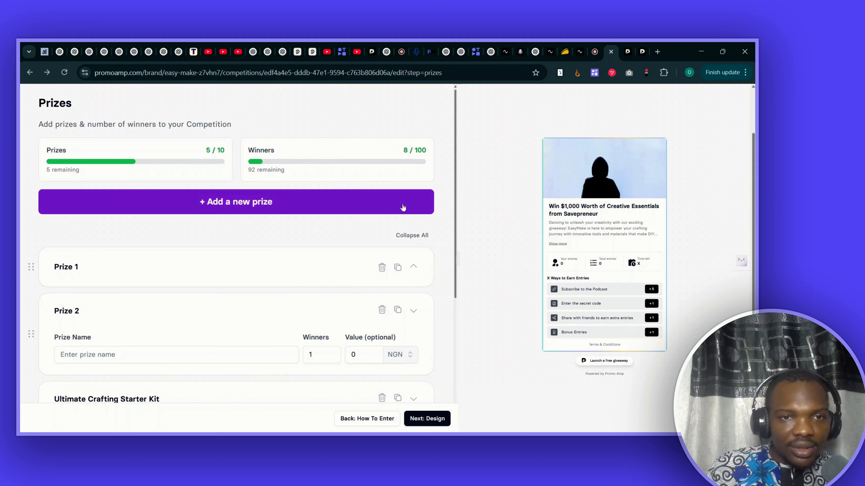
{"action": "scroll", "coordinate": [323, 187], "scroll_direction": "up", "scroll_amount": 2}
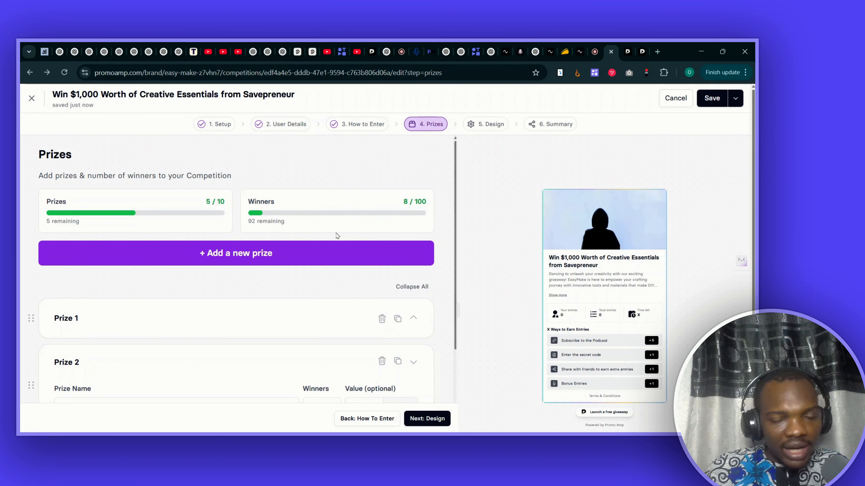
{"action": "scroll", "coordinate": [324, 275], "scroll_direction": "down", "scroll_amount": 5}
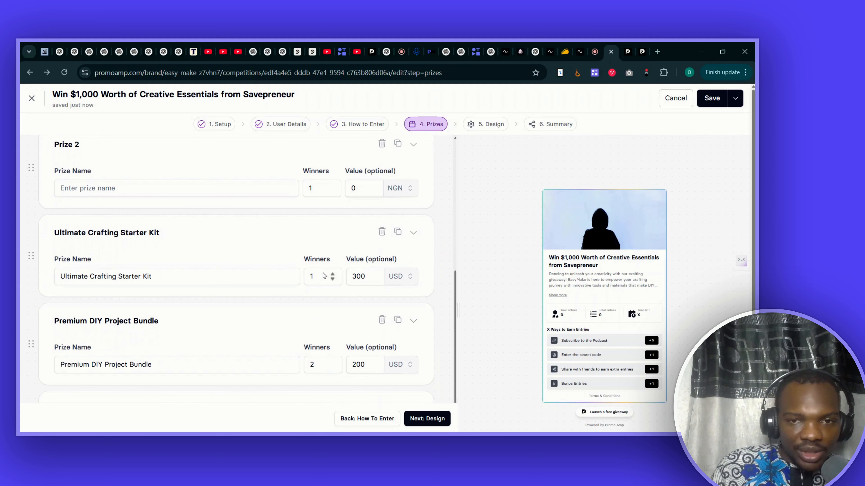
{"action": "scroll", "coordinate": [323, 275], "scroll_direction": "up", "scroll_amount": 5}
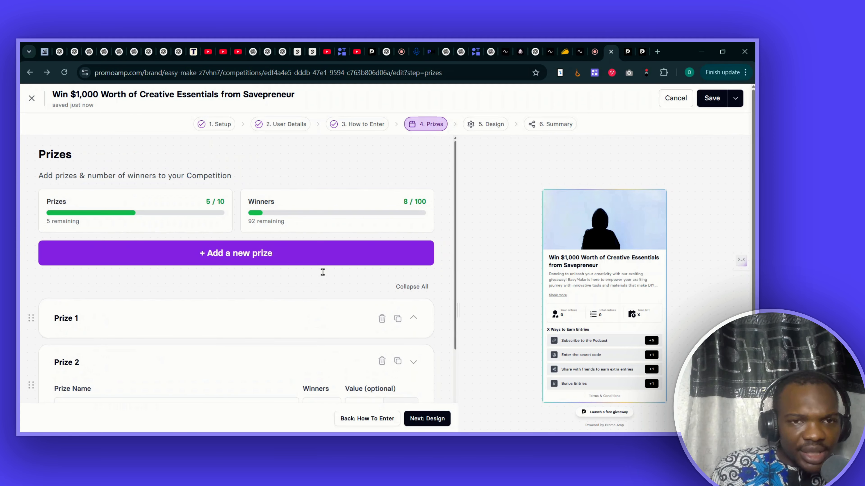
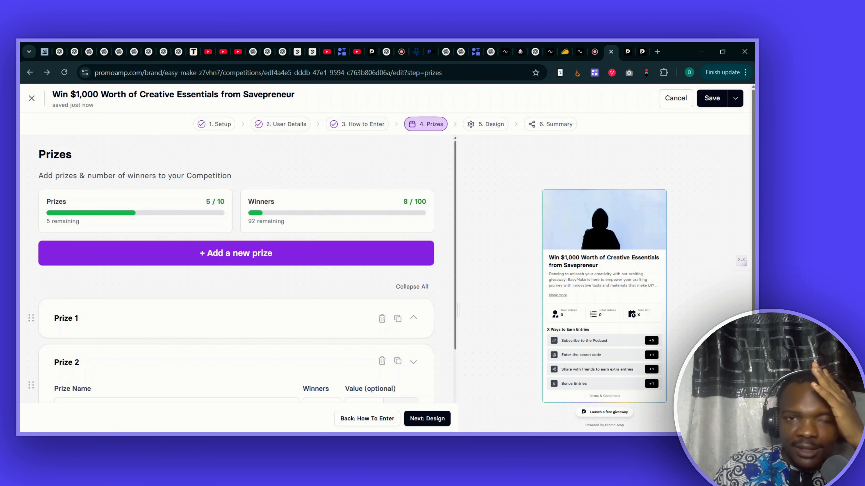
{"action": "scroll", "coordinate": [387, 175], "scroll_direction": "down", "scroll_amount": 5}
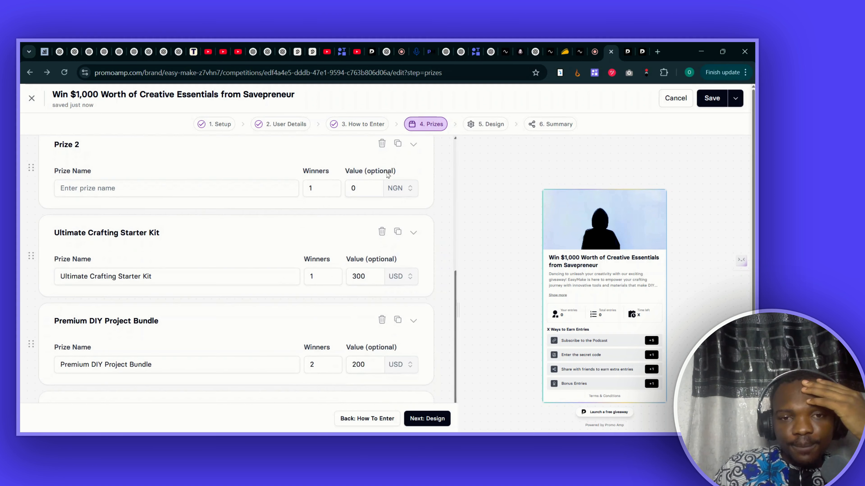
{"action": "scroll", "coordinate": [387, 175], "scroll_direction": "up", "scroll_amount": 5}
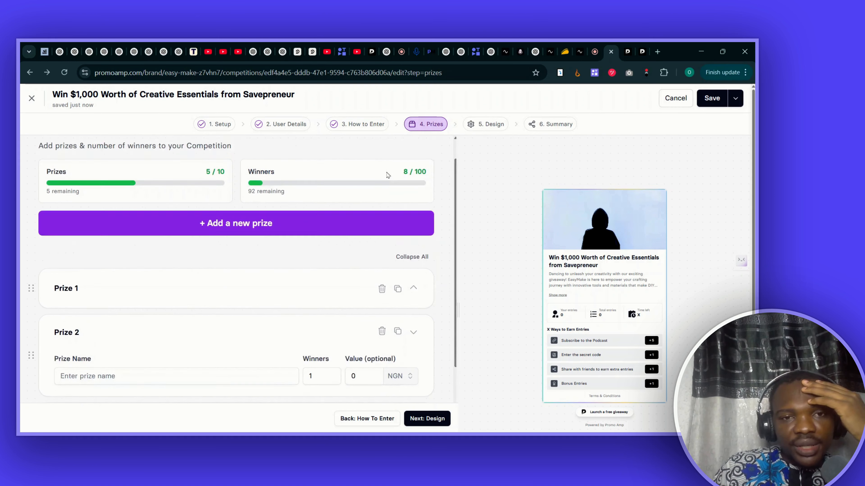
Step: Go to the Design stage and browse for a feature image without choosing a file
{"action": "left_click", "coordinate": [475, 124]}
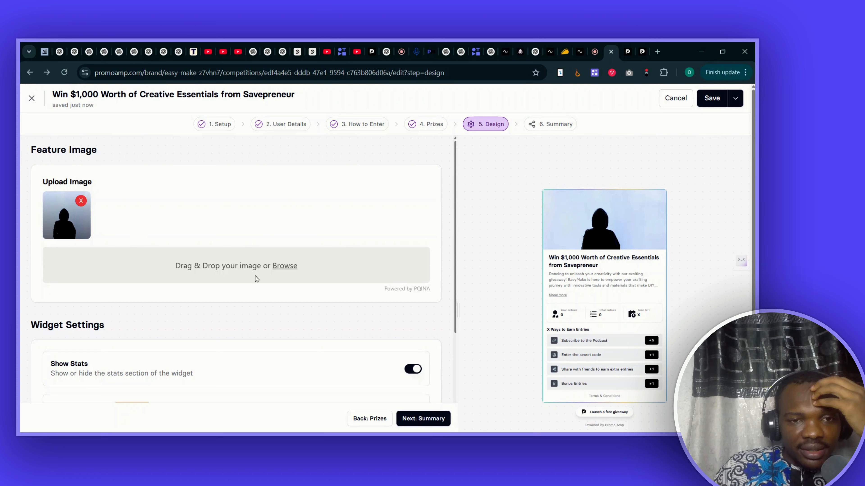
{"action": "left_click", "coordinate": [278, 268]}
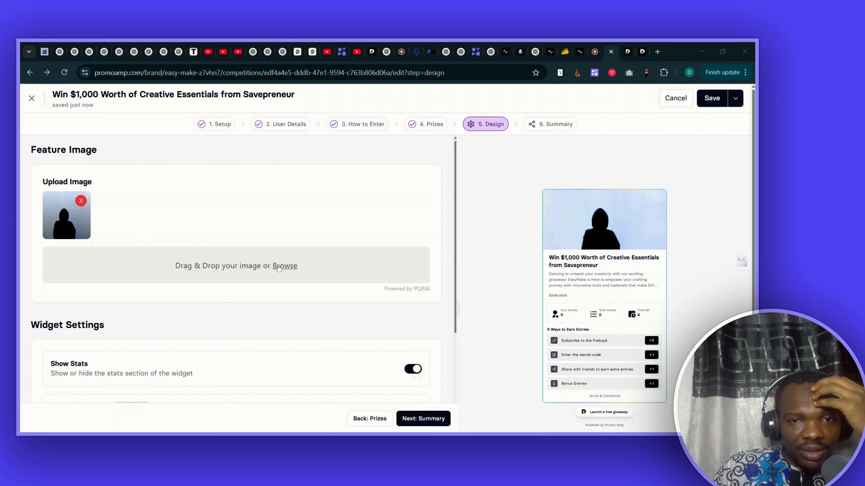
{"action": "left_click", "coordinate": [319, 260]}
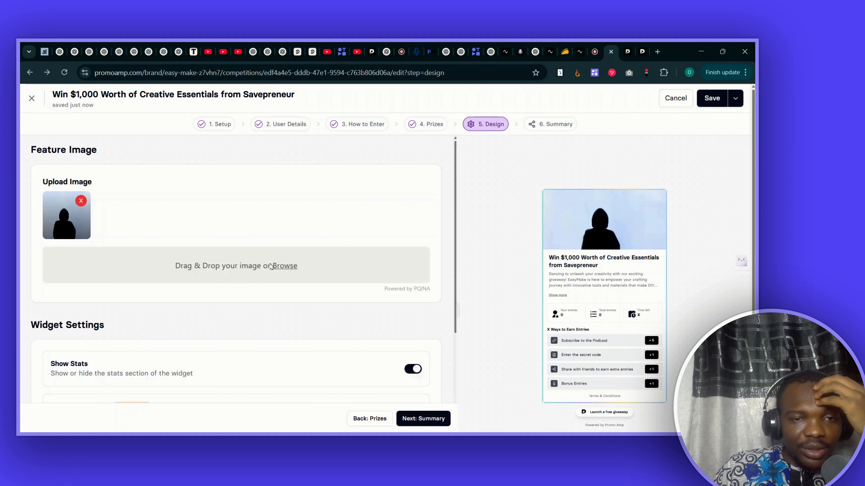
{"action": "left_click", "coordinate": [214, 266]}
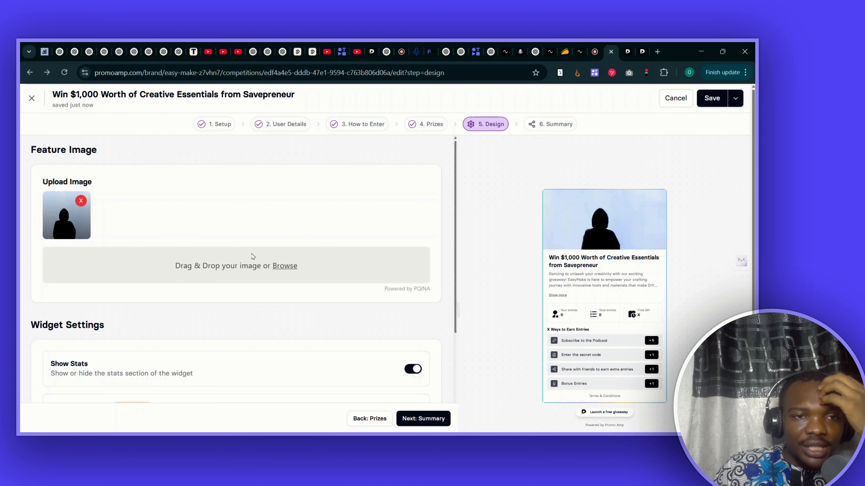
Step: Review the widget settings and turn off Show Stats to hide the stats section of the giveaway widget
{"action": "scroll", "coordinate": [258, 242], "scroll_direction": "down", "scroll_amount": 4}
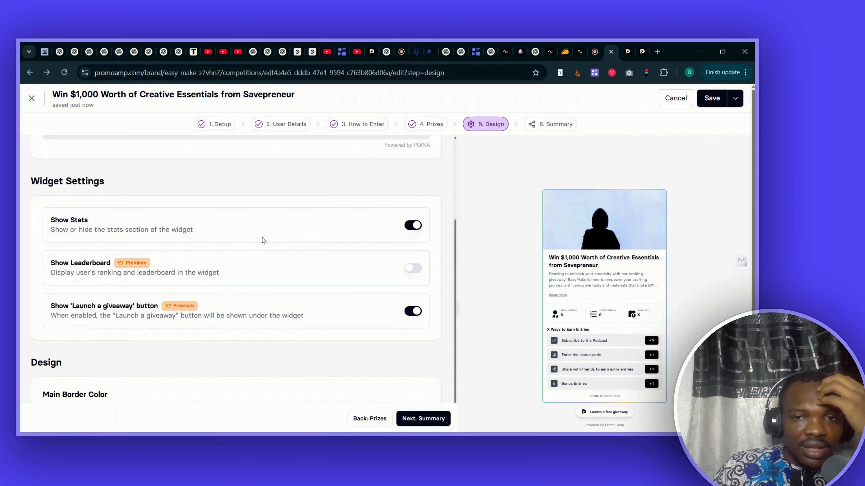
{"action": "scroll", "coordinate": [263, 240], "scroll_direction": "up", "scroll_amount": 4}
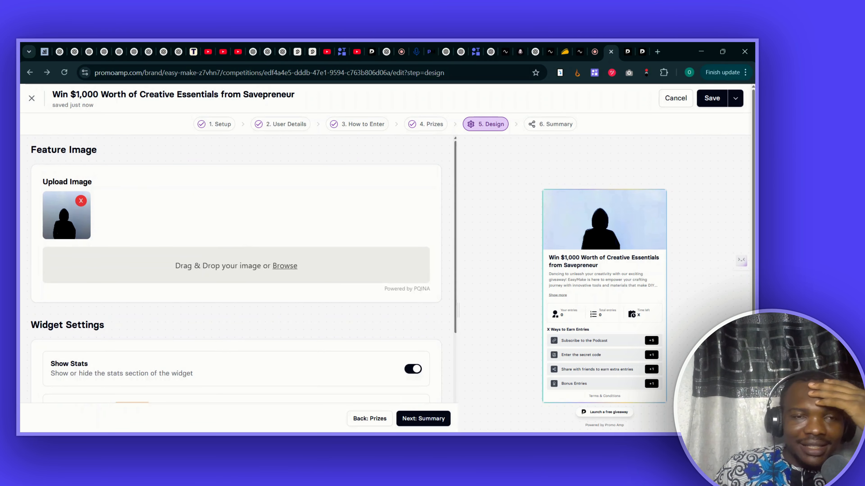
{"action": "scroll", "coordinate": [250, 264], "scroll_direction": "down", "scroll_amount": 5}
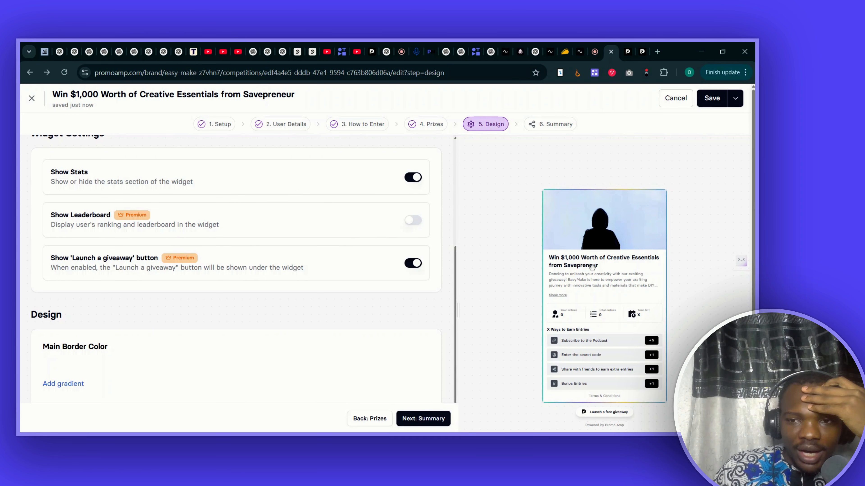
{"action": "left_click", "coordinate": [413, 178]}
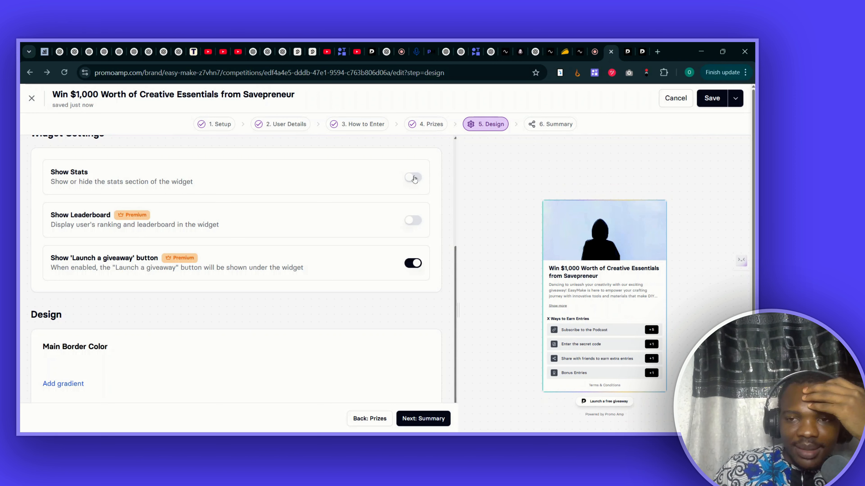
Step: Turn Show Stats back on and enable Show Leaderboard for the giveaway widget
{"action": "left_click", "coordinate": [414, 178]}
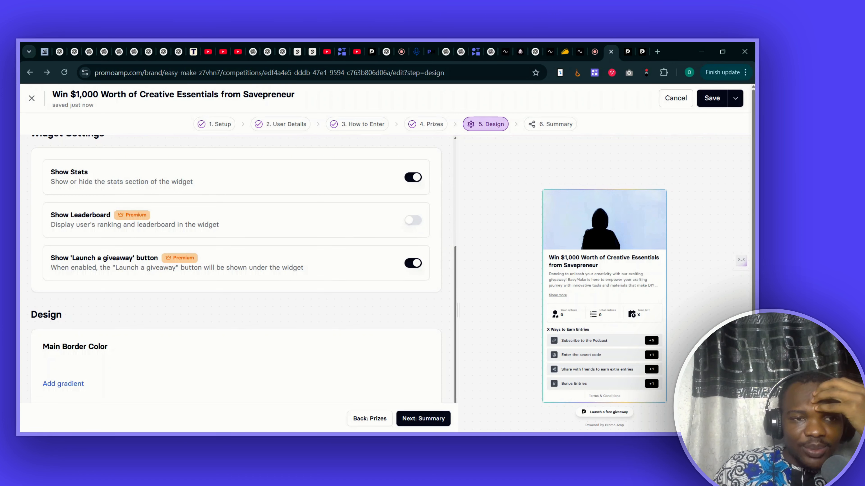
{"action": "left_click", "coordinate": [408, 225]}
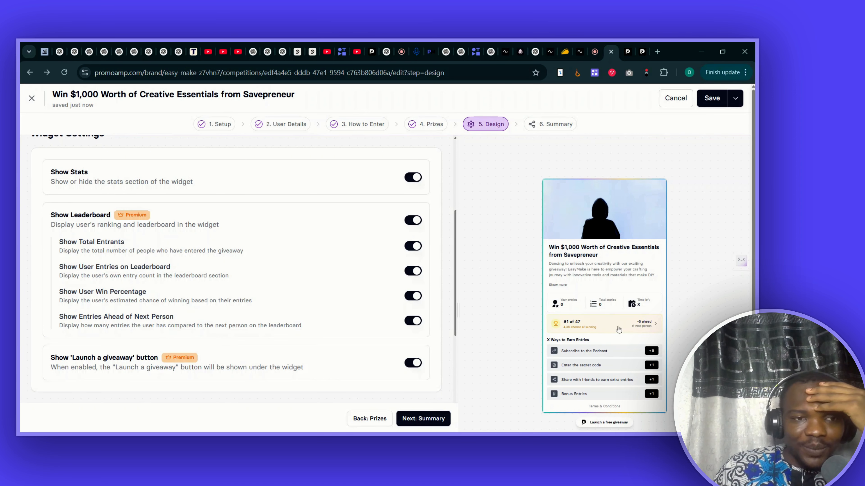
Step: Examine the leaderboard display options and the border, widget, leaderboard and win percentage color settings of the Design stage
{"action": "scroll", "coordinate": [330, 222], "scroll_direction": "down", "scroll_amount": 3}
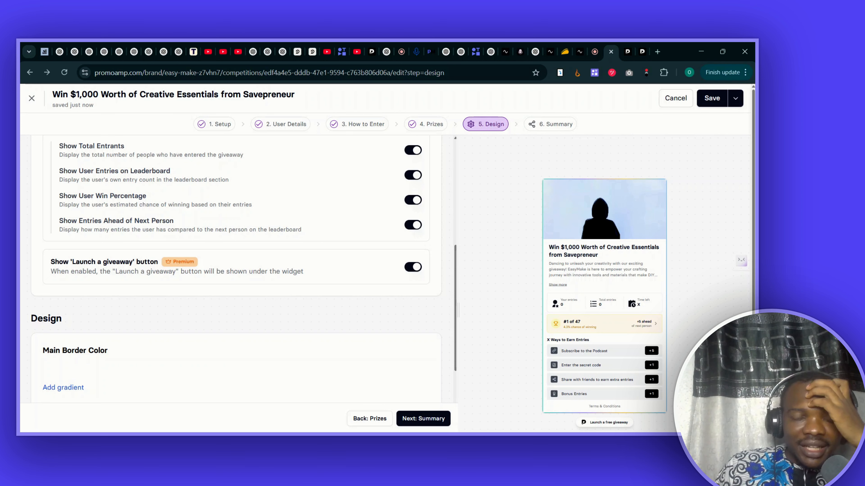
{"action": "scroll", "coordinate": [376, 277], "scroll_direction": "down", "scroll_amount": 6}
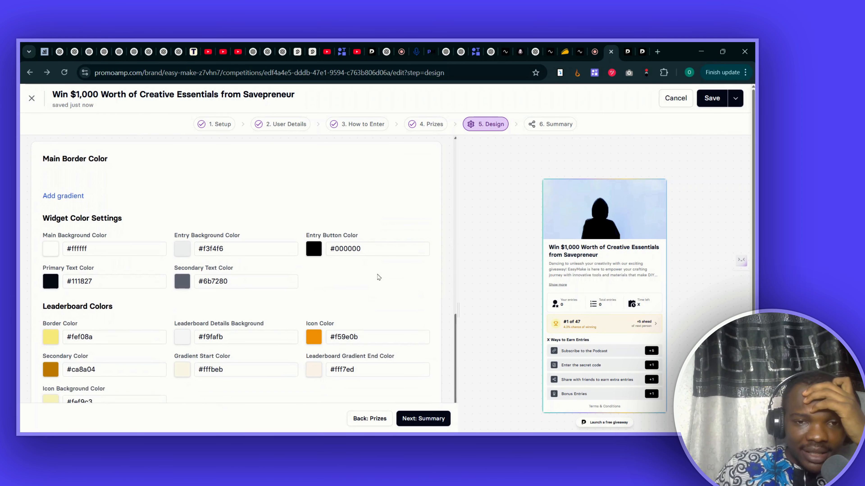
{"action": "scroll", "coordinate": [378, 277], "scroll_direction": "up", "scroll_amount": 10}
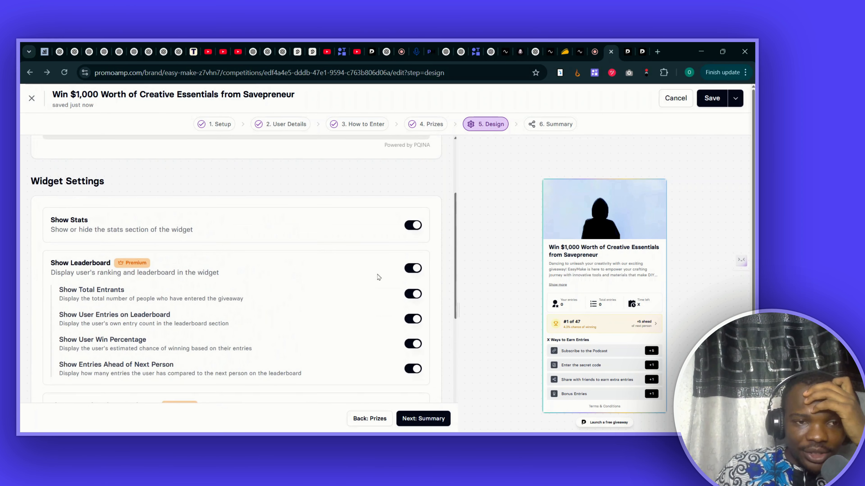
{"action": "scroll", "coordinate": [377, 277], "scroll_direction": "up", "scroll_amount": 3}
{"action": "scroll", "coordinate": [378, 277], "scroll_direction": "down", "scroll_amount": 7}
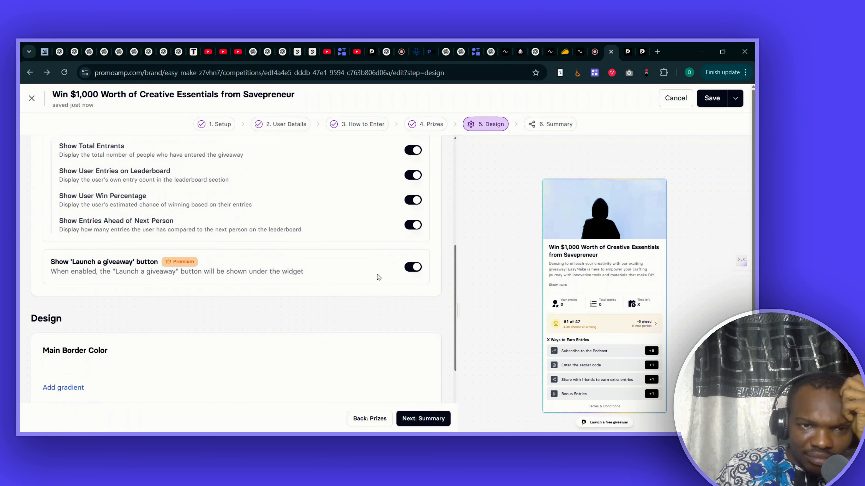
{"action": "scroll", "coordinate": [378, 277], "scroll_direction": "down", "scroll_amount": 6}
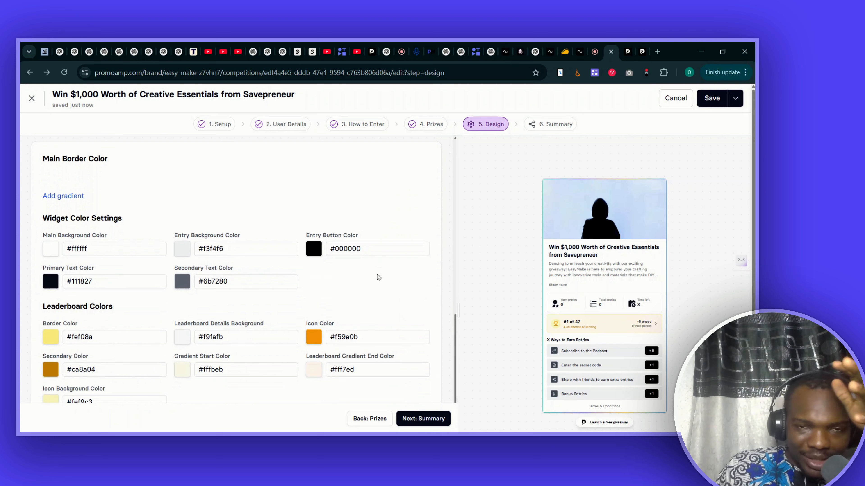
{"action": "scroll", "coordinate": [377, 277], "scroll_direction": "down", "scroll_amount": 5}
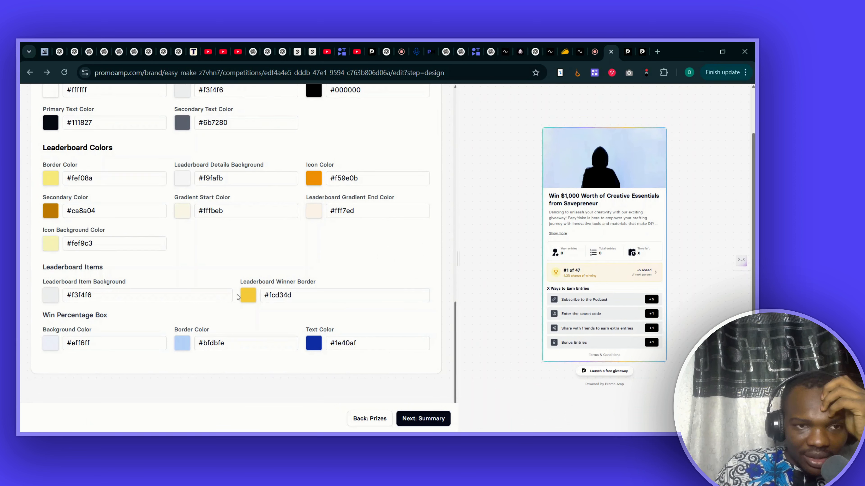
{"action": "scroll", "coordinate": [238, 296], "scroll_direction": "up", "scroll_amount": 10}
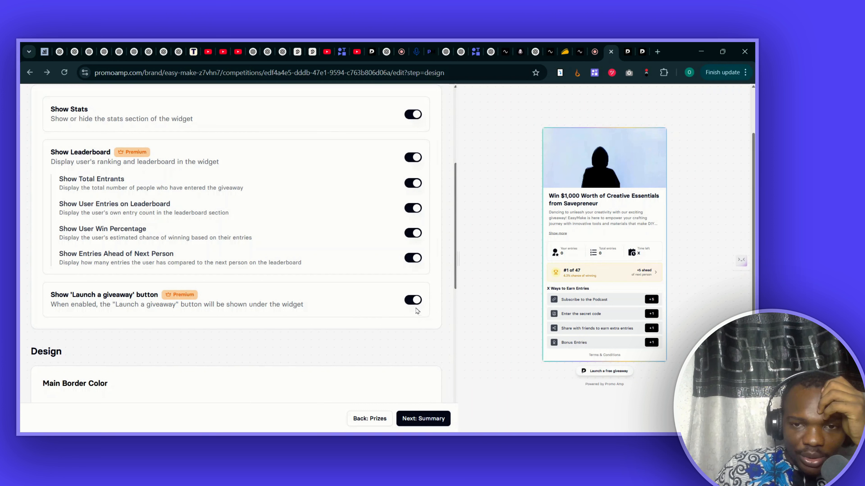
Step: Turn the Show 'Launch a giveaway' button setting off and back on
{"action": "left_click", "coordinate": [414, 302]}
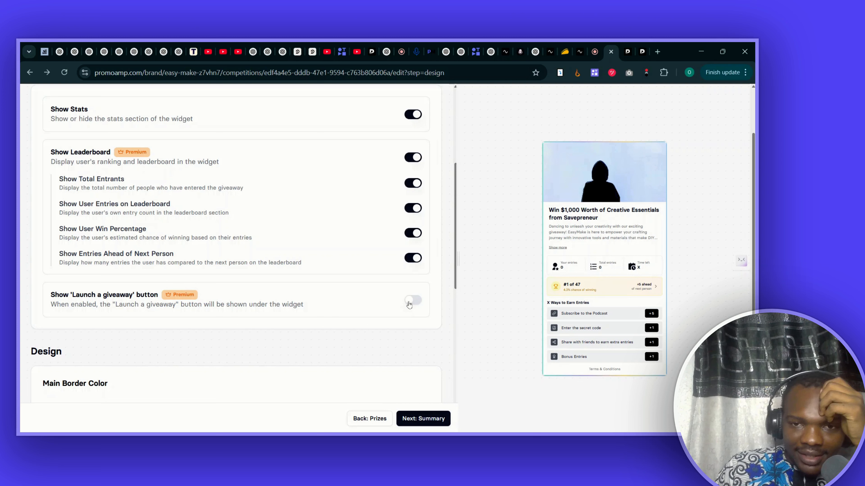
{"action": "left_click", "coordinate": [410, 302]}
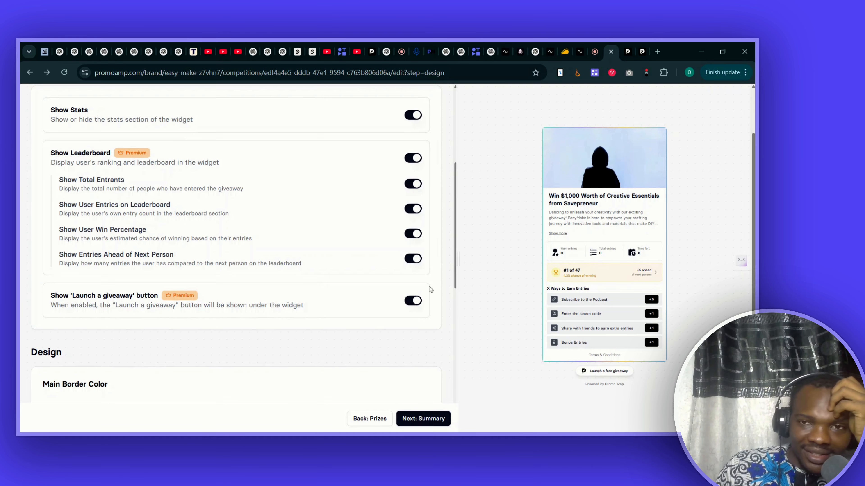
Step: Go to the Summary stage and open the giveaway's public link in a background browser tab
{"action": "scroll", "coordinate": [430, 288], "scroll_direction": "up", "scroll_amount": 5}
{"action": "scroll", "coordinate": [430, 288], "scroll_direction": "up", "scroll_amount": 2}
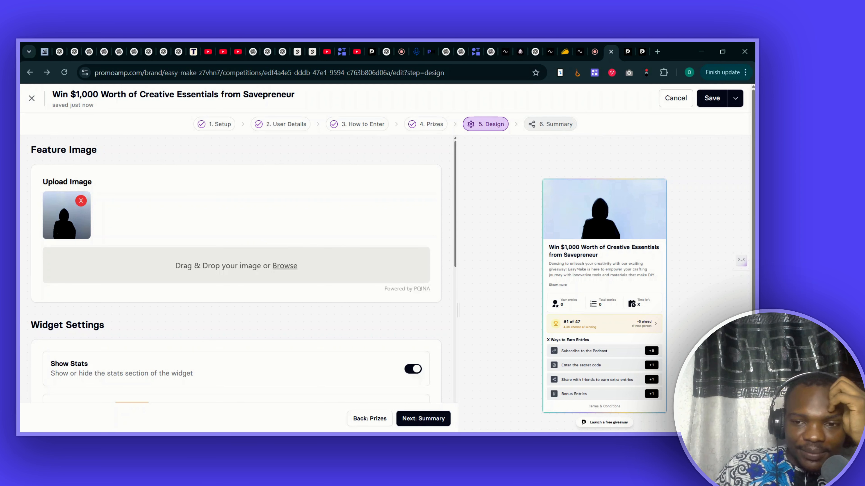
{"action": "left_click", "coordinate": [552, 126]}
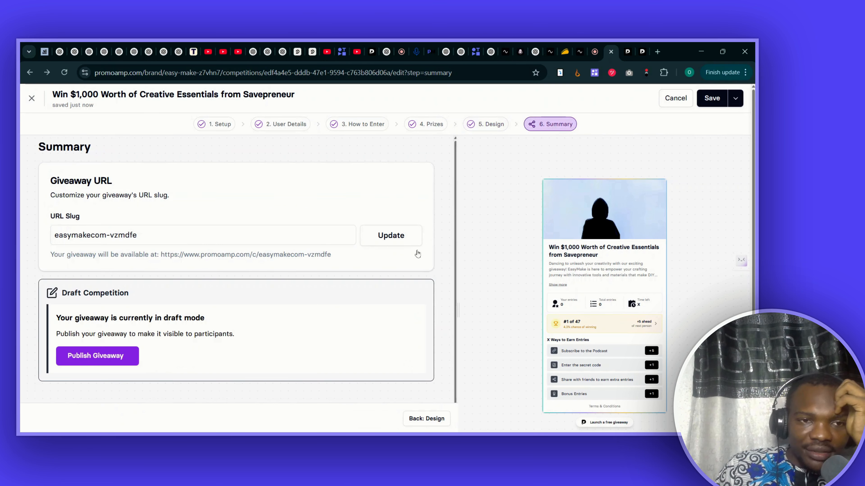
{"action": "left_click", "coordinate": [328, 234]}
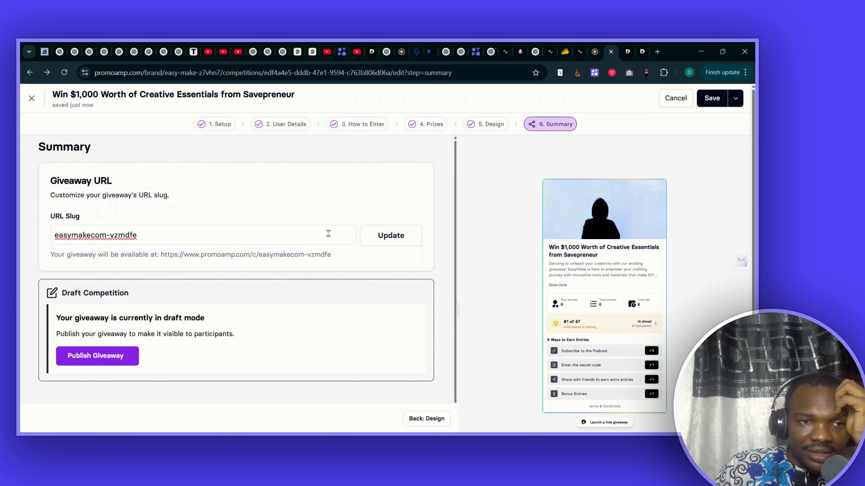
{"action": "key", "text": "ctrl+a"}
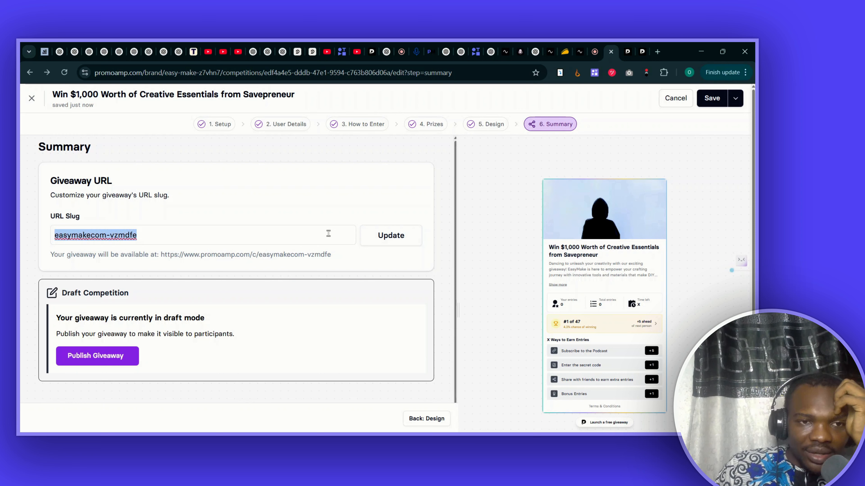
{"action": "left_click", "coordinate": [286, 259]}
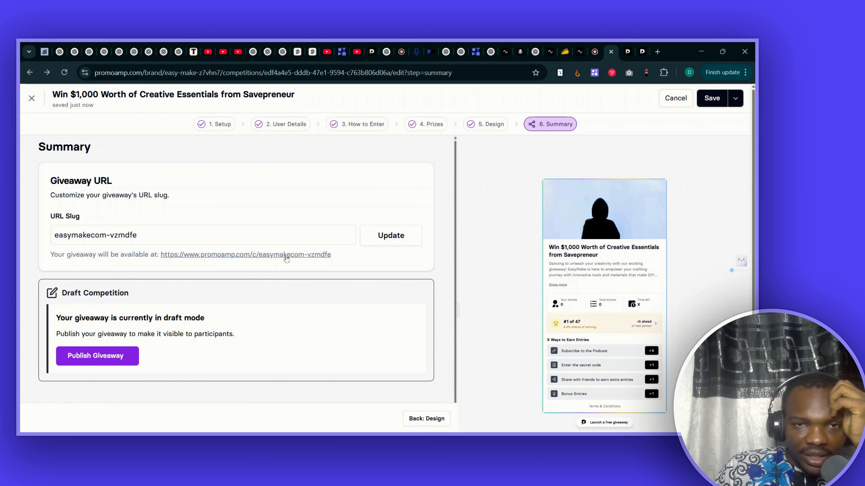
{"action": "left_click", "coordinate": [286, 259], "text": "ctrl"}
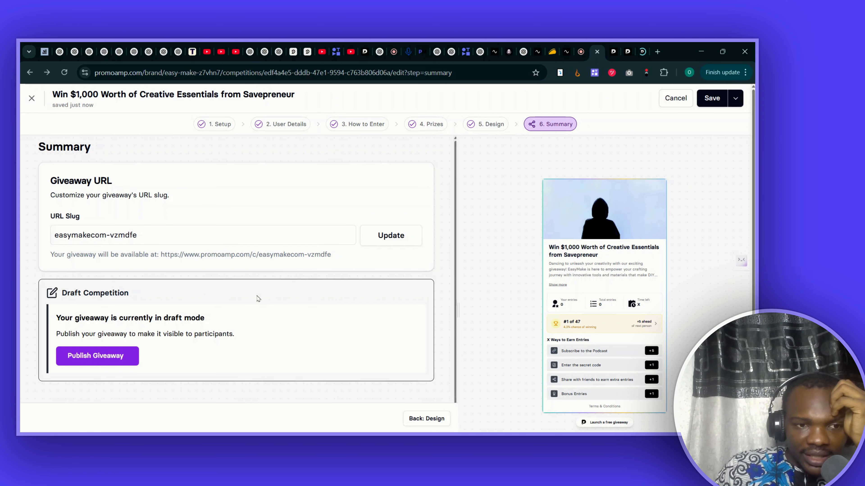
Step: Publish the draft giveaway and review its schedule and URL details on the Summary stage
{"action": "scroll", "coordinate": [238, 319], "scroll_direction": "down", "scroll_amount": 2}
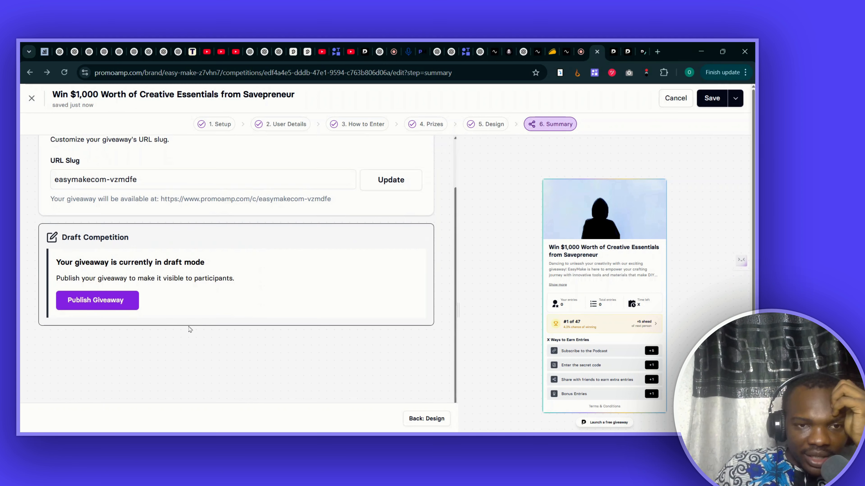
{"action": "left_click", "coordinate": [118, 305]}
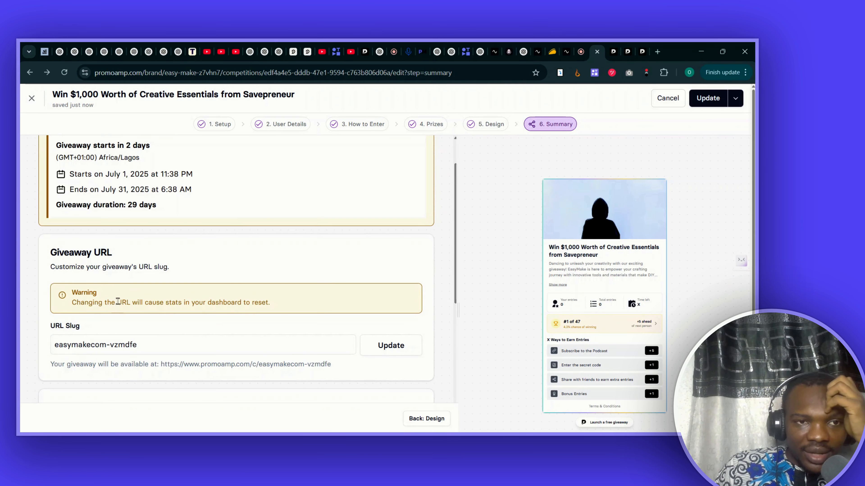
{"action": "scroll", "coordinate": [118, 302], "scroll_direction": "up", "scroll_amount": 2}
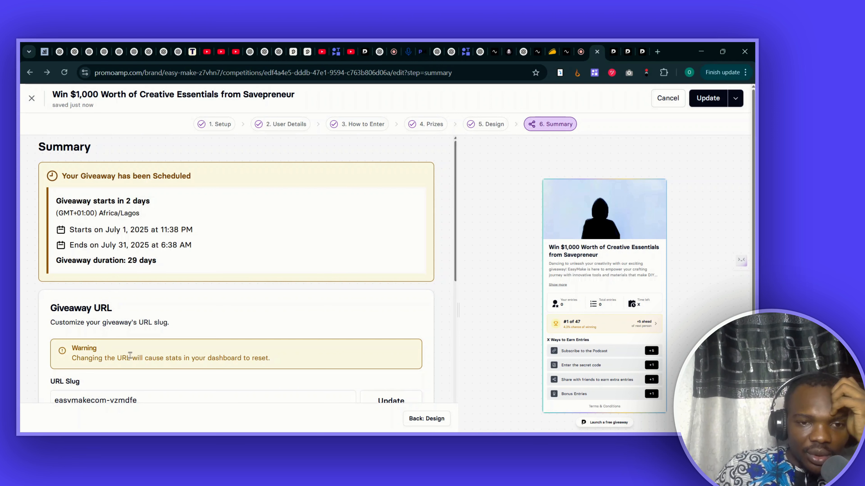
{"action": "scroll", "coordinate": [179, 358], "scroll_direction": "down", "scroll_amount": 3}
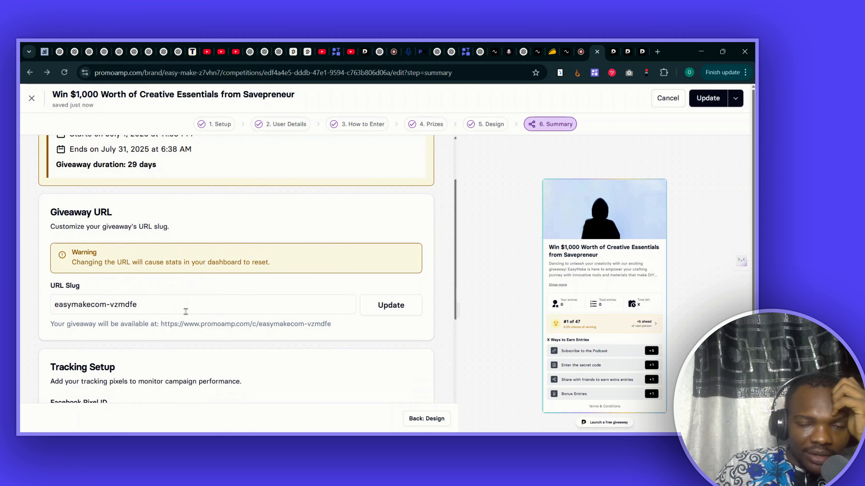
{"action": "scroll", "coordinate": [182, 308], "scroll_direction": "up", "scroll_amount": 3}
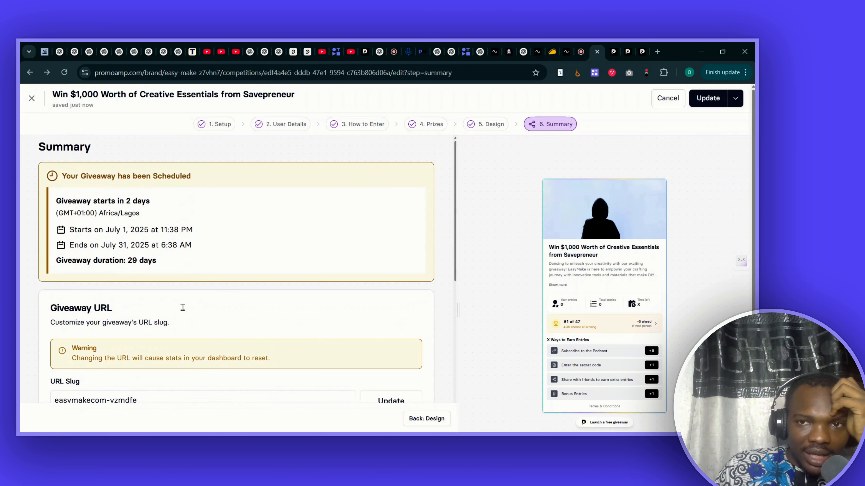
Step: Return to the Design stage and review its feature image, widget settings and color options
{"action": "left_click", "coordinate": [484, 126]}
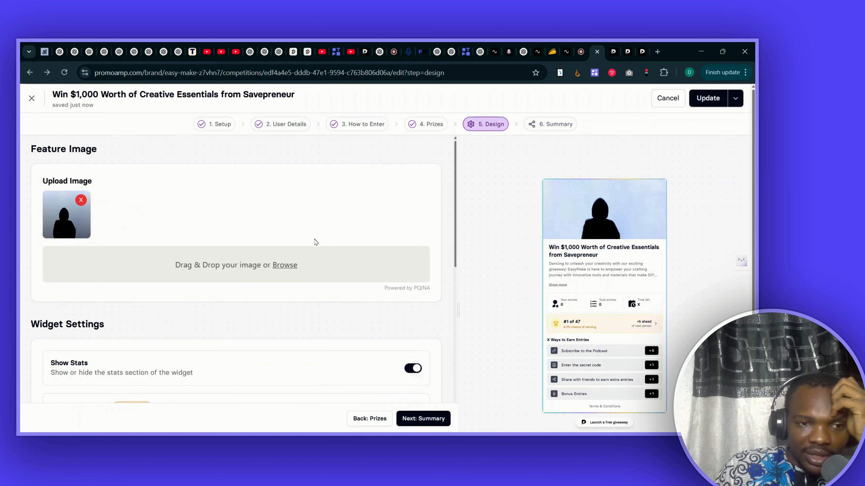
{"action": "scroll", "coordinate": [314, 241], "scroll_direction": "down", "scroll_amount": 10}
{"action": "scroll", "coordinate": [314, 241], "scroll_direction": "down", "scroll_amount": 3}
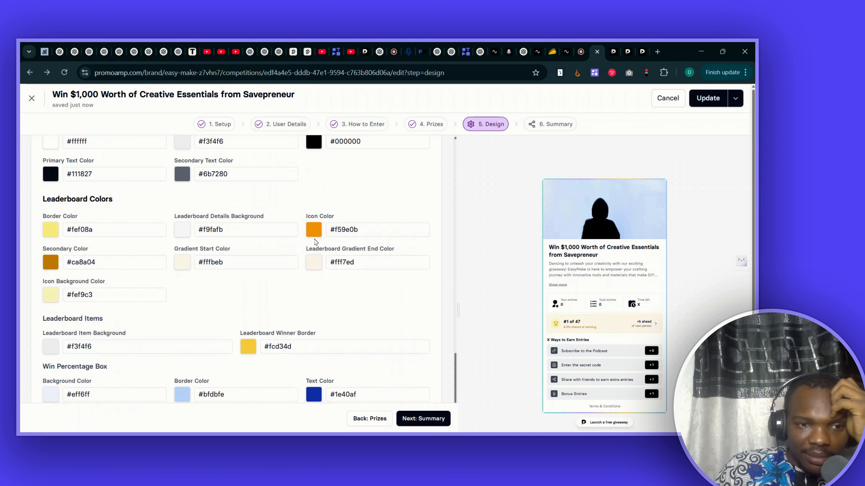
{"action": "scroll", "coordinate": [316, 242], "scroll_direction": "up", "scroll_amount": 8}
{"action": "scroll", "coordinate": [316, 242], "scroll_direction": "down", "scroll_amount": 8}
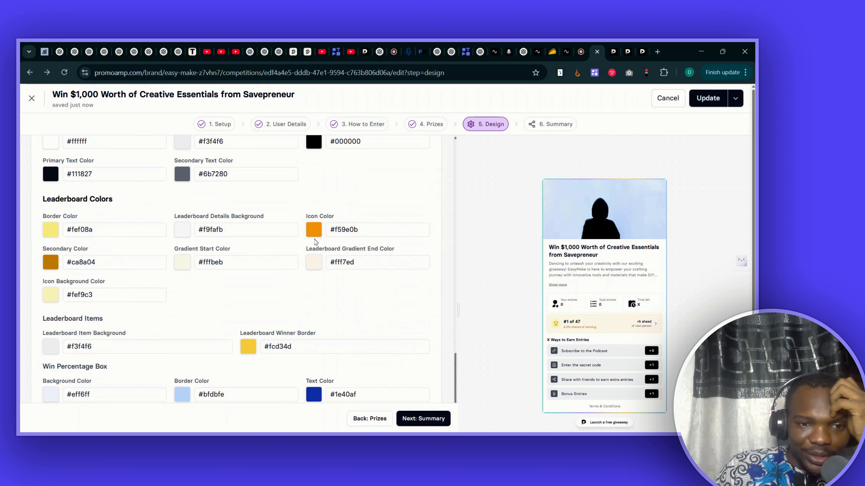
{"action": "scroll", "coordinate": [316, 242], "scroll_direction": "up", "scroll_amount": 15}
{"action": "scroll", "coordinate": [316, 241], "scroll_direction": "down", "scroll_amount": 5}
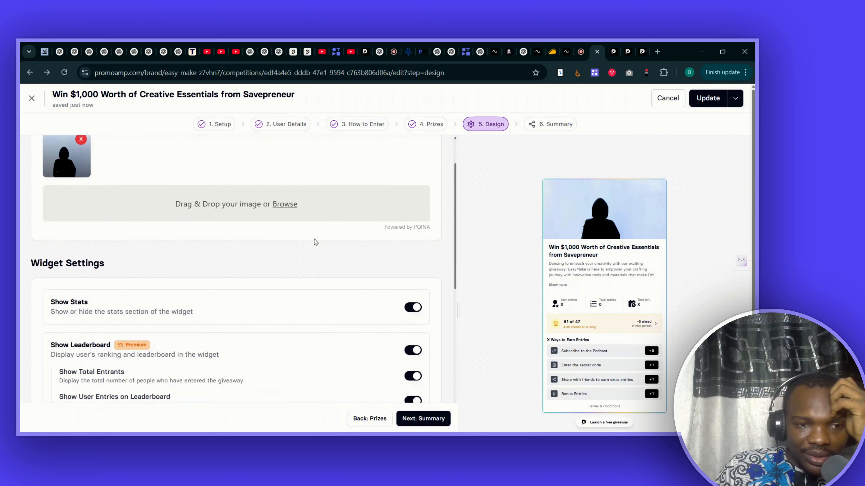
{"action": "scroll", "coordinate": [316, 241], "scroll_direction": "up", "scroll_amount": 5}
{"action": "scroll", "coordinate": [316, 242], "scroll_direction": "down", "scroll_amount": 10}
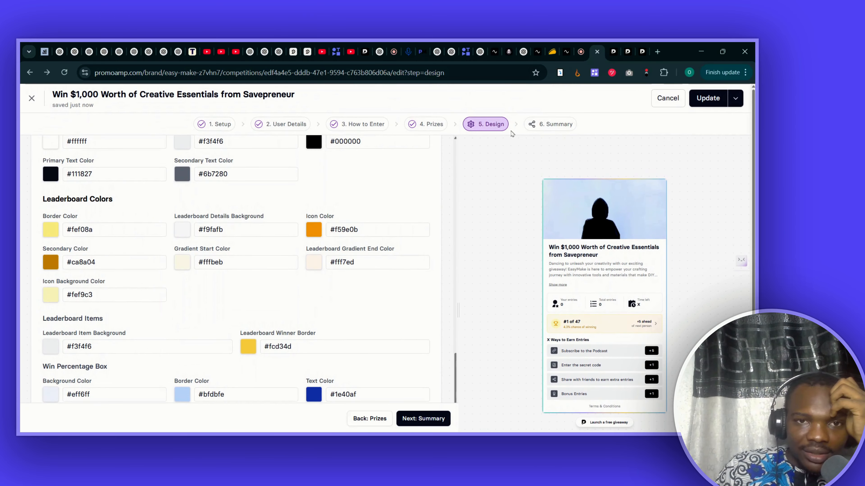
Step: Go back to the Summary stage and review the share link, custom domain and tracking setup sections
{"action": "left_click", "coordinate": [535, 131]}
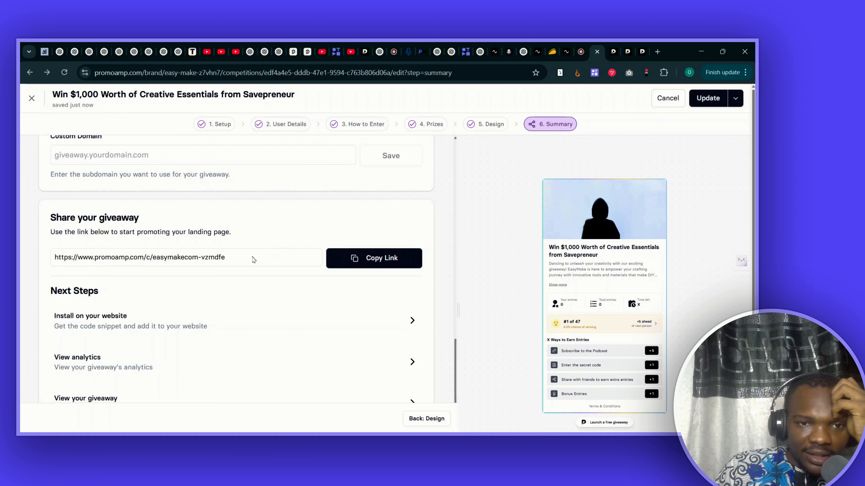
{"action": "scroll", "coordinate": [224, 267], "scroll_direction": "up", "scroll_amount": 3}
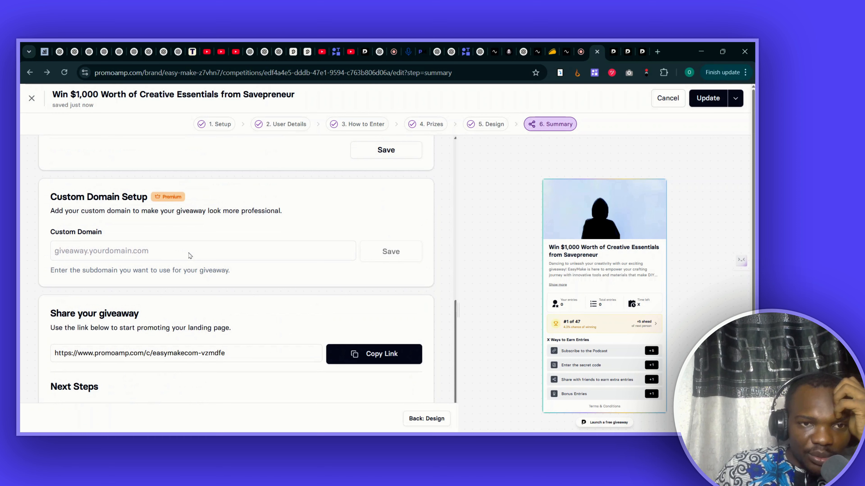
{"action": "scroll", "coordinate": [262, 297], "scroll_direction": "up", "scroll_amount": 4}
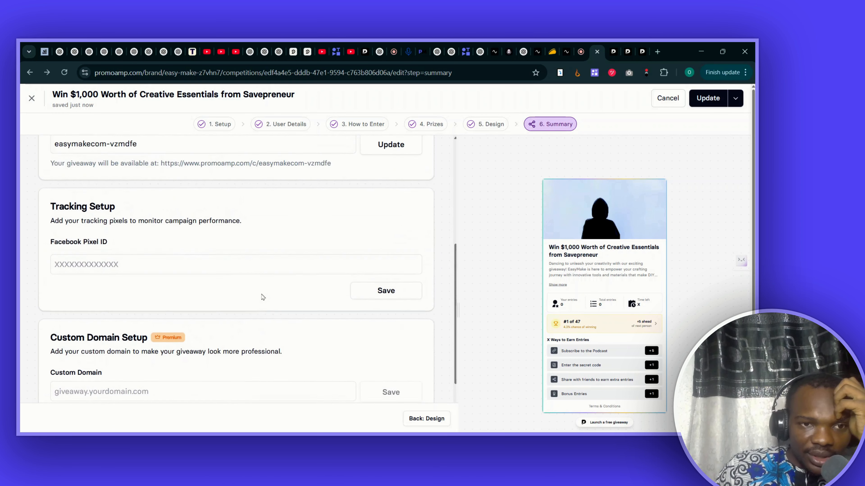
{"action": "scroll", "coordinate": [227, 268], "scroll_direction": "up", "scroll_amount": 2}
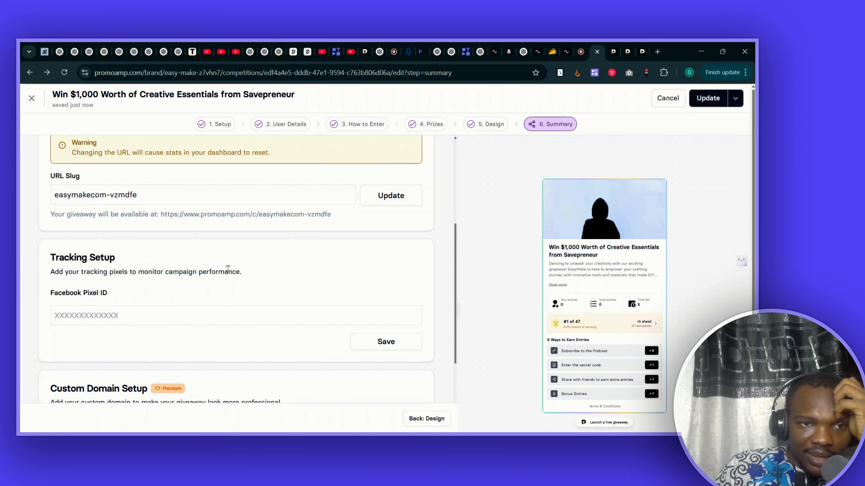
Step: Try appending "h" to the giveaway's URL slug and remove it again without updating the URL
{"action": "left_click", "coordinate": [278, 197]}
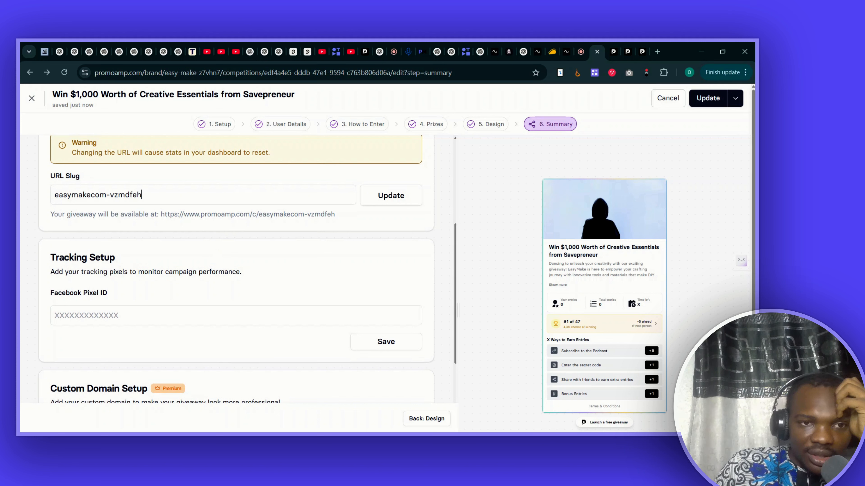
{"action": "key", "text": "BackSpace"}
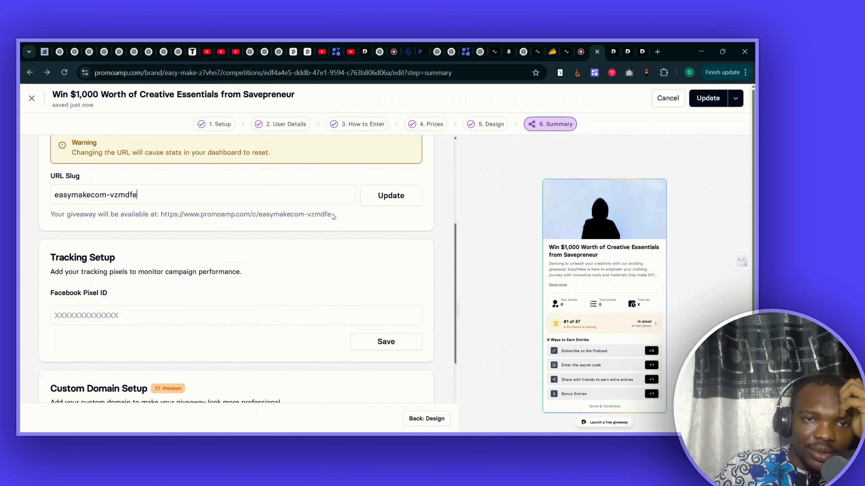
{"action": "scroll", "coordinate": [332, 216], "scroll_direction": "up", "scroll_amount": 6}
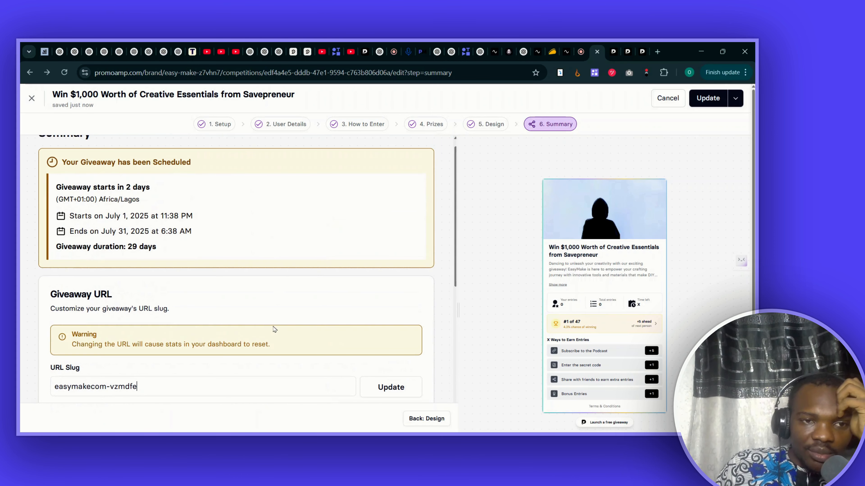
{"action": "scroll", "coordinate": [274, 330], "scroll_direction": "down", "scroll_amount": 5}
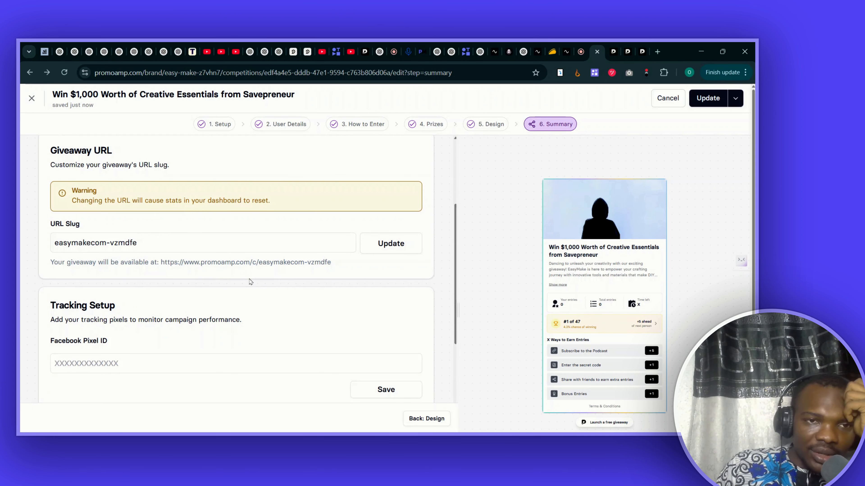
Step: Open the website installation option from the Summary stage's next steps and copy the giveaway widget's embed code
{"action": "scroll", "coordinate": [251, 283], "scroll_direction": "up", "scroll_amount": 1}
{"action": "scroll", "coordinate": [250, 282], "scroll_direction": "up", "scroll_amount": 3}
{"action": "scroll", "coordinate": [251, 282], "scroll_direction": "down", "scroll_amount": 8}
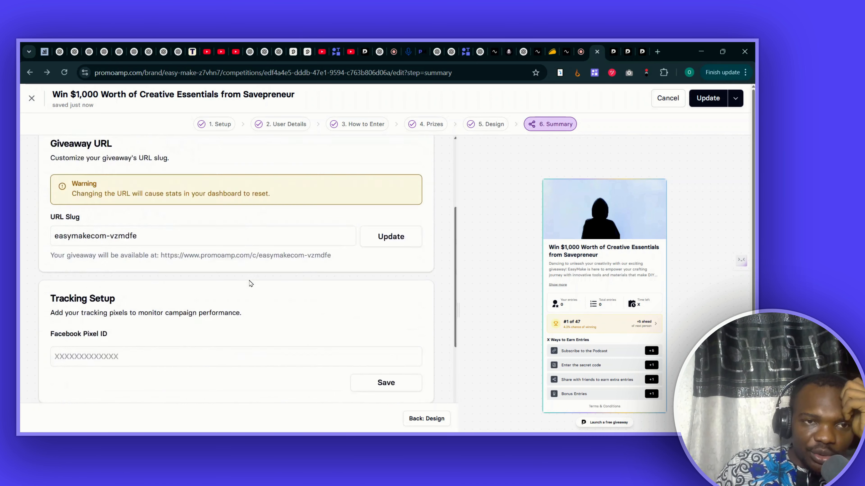
{"action": "scroll", "coordinate": [250, 284], "scroll_direction": "down", "scroll_amount": 5}
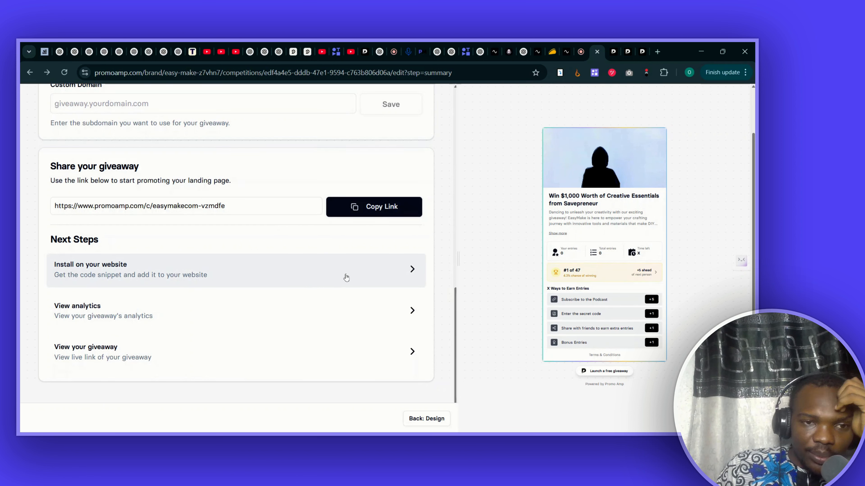
{"action": "left_click", "coordinate": [405, 270]}
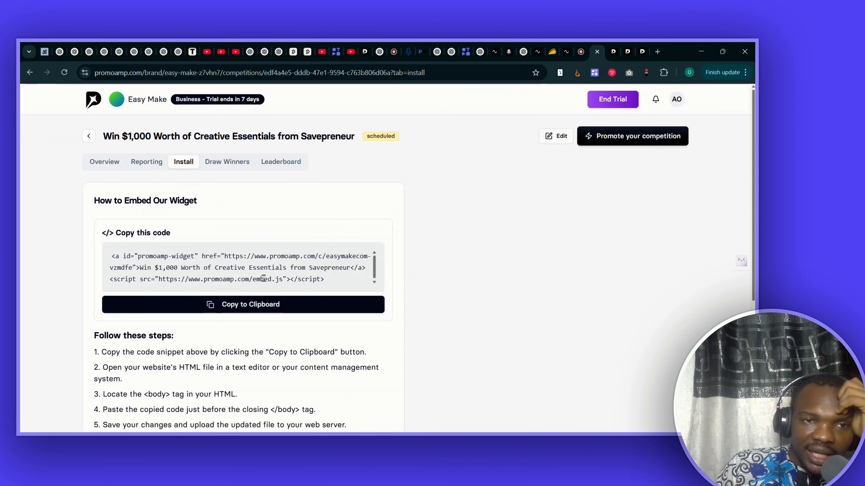
{"action": "left_click", "coordinate": [245, 304]}
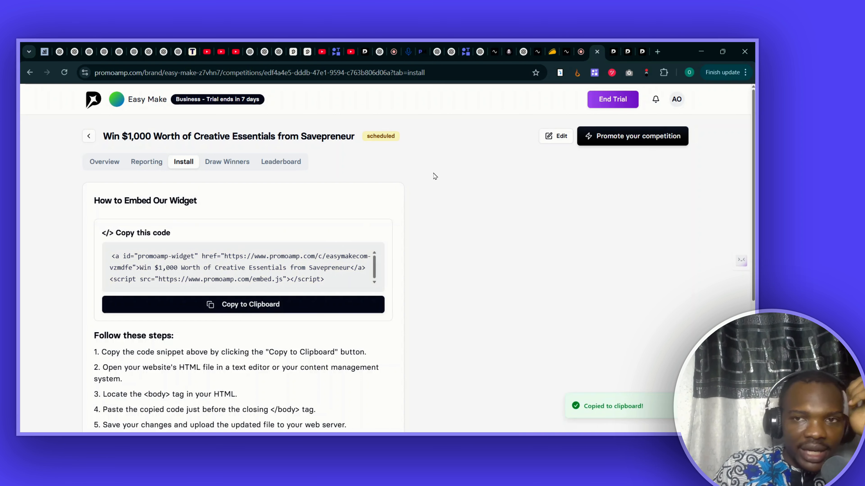
Step: Switch to the previously visited OneCompiler HTML project, replace all its code with the copied embed code, and try to run it
{"action": "left_click", "coordinate": [657, 52]}
{"action": "type", "text": "html"}
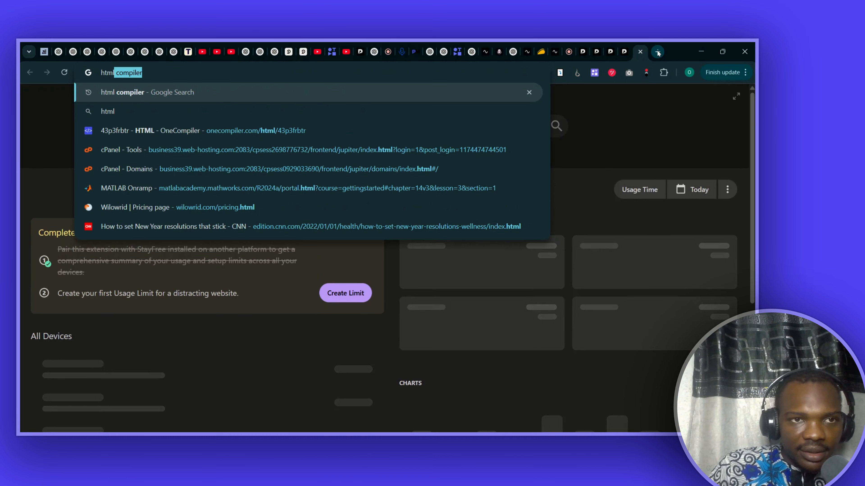
{"action": "left_click", "coordinate": [446, 126]}
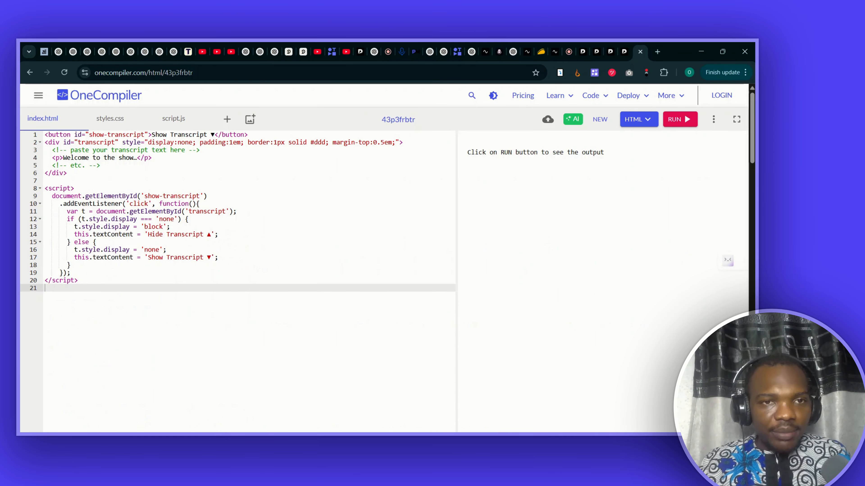
{"action": "left_click", "coordinate": [277, 184]}
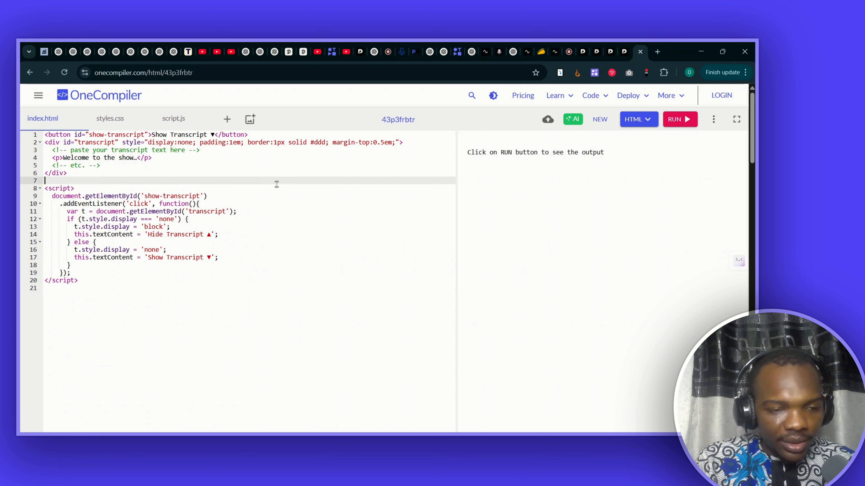
{"action": "key", "text": "ctrl+a"}
{"action": "key", "text": "BackSpace"}
{"action": "key", "text": "ctrl+v"}
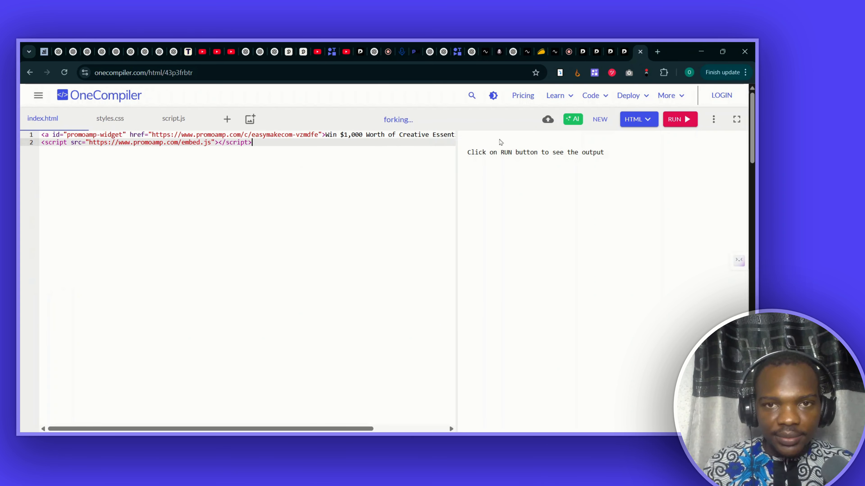
{"action": "left_click", "coordinate": [673, 122]}
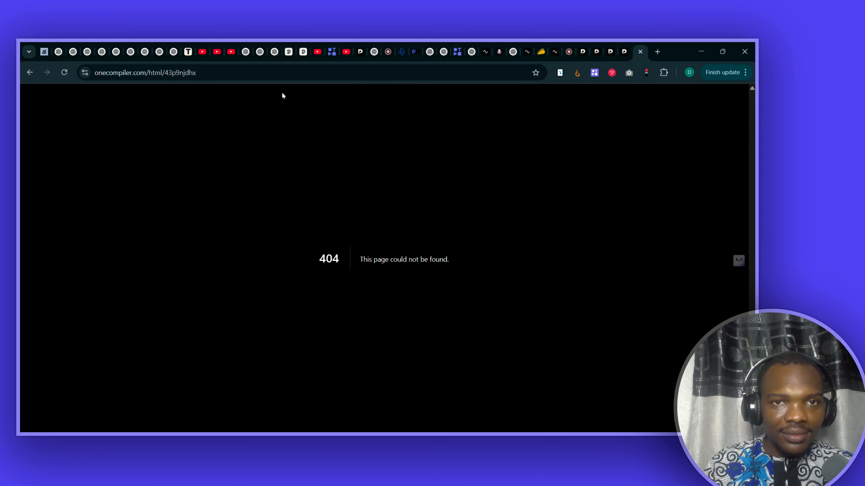
Step: Search the web for "embed code tester" and try to load the csgnetwork.com HTML code test page
{"action": "left_click", "coordinate": [296, 73]}
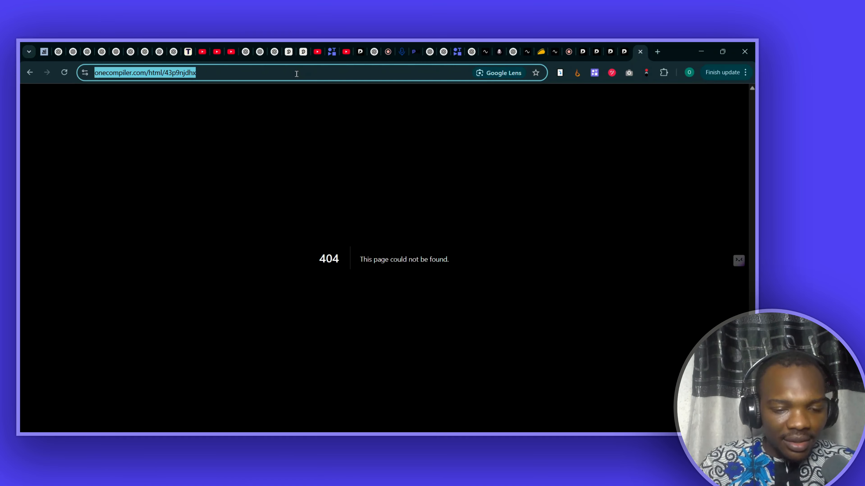
{"action": "type", "text": "embe"}
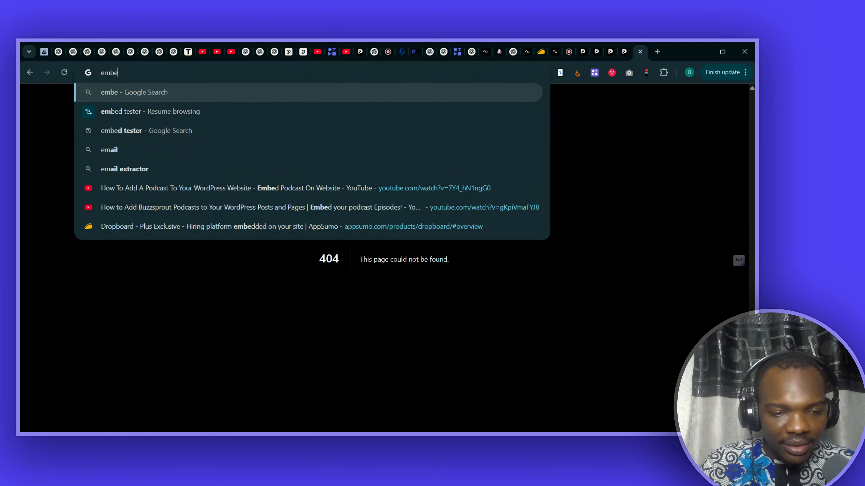
{"action": "type", "text": "d code "}
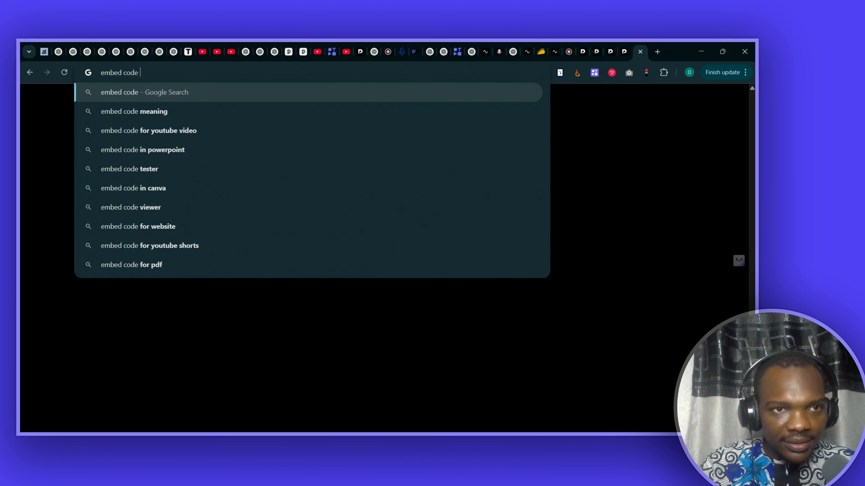
{"action": "type", "text": "tester"}
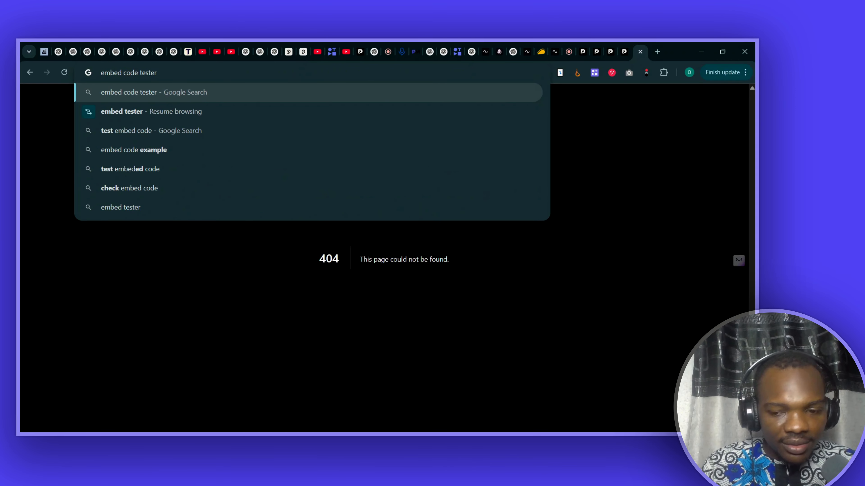
{"action": "key", "text": "Return"}
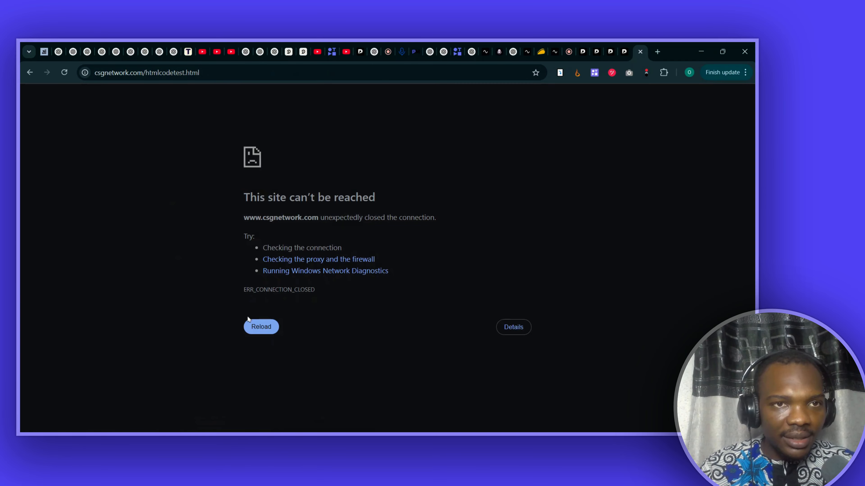
{"action": "left_click", "coordinate": [252, 326]}
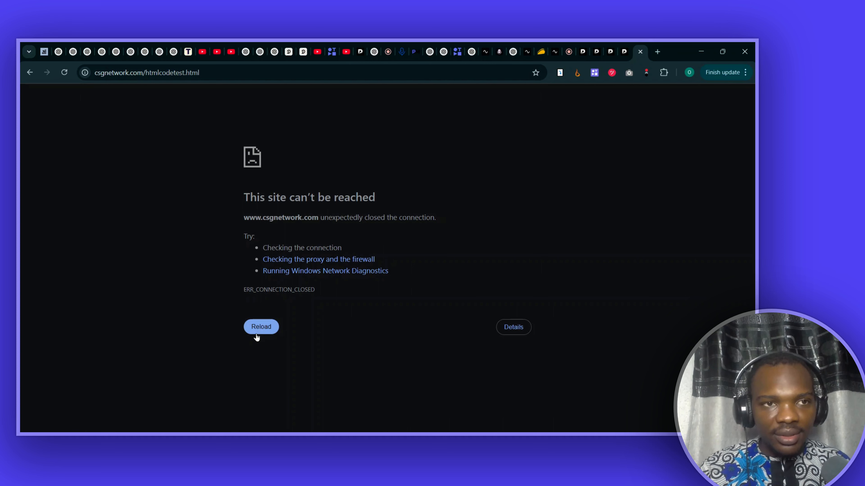
{"action": "left_click", "coordinate": [263, 326]}
{"action": "left_click", "coordinate": [262, 326]}
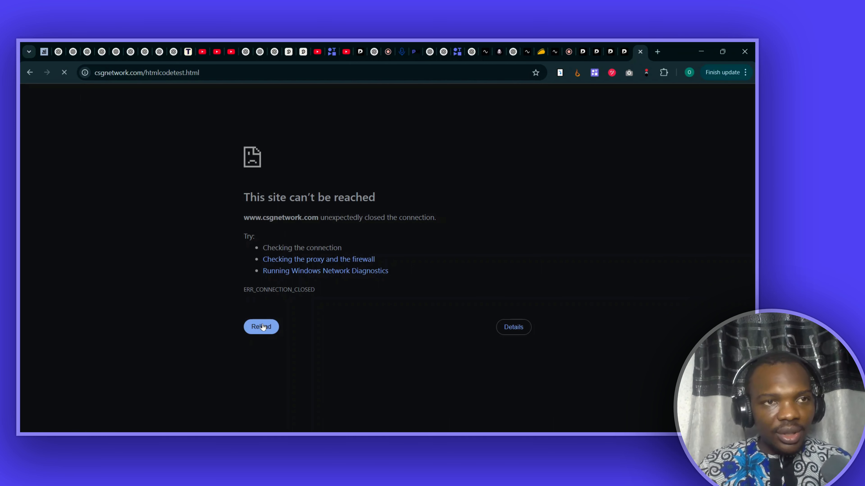
{"action": "left_click", "coordinate": [263, 326]}
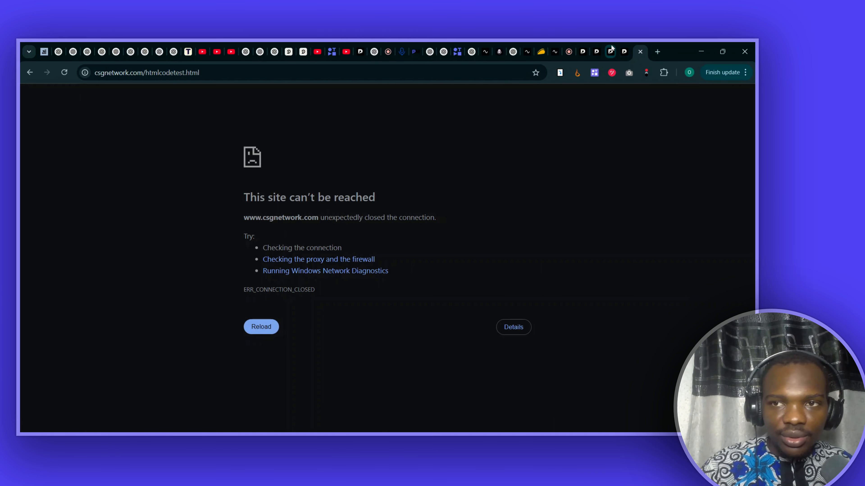
Step: Return to the giveaway's Install page in Promo Amp and read the widget embedding instructions and code placement example
{"action": "left_click", "coordinate": [623, 51]}
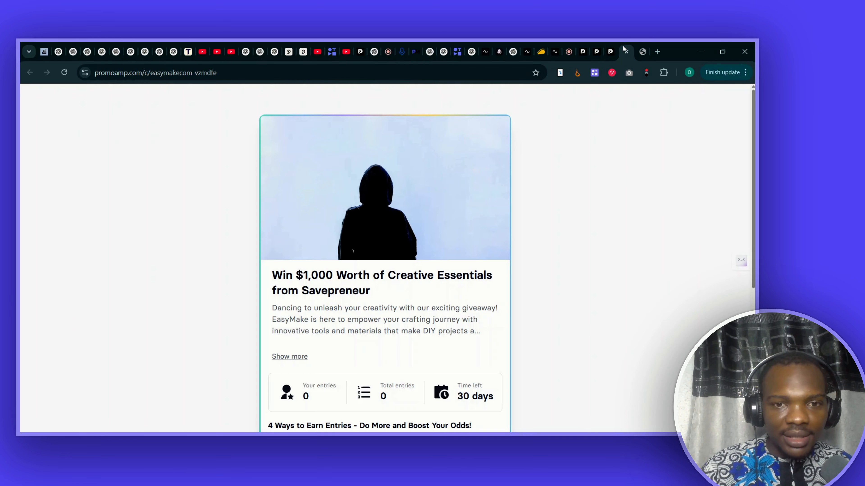
{"action": "left_click", "coordinate": [610, 51]}
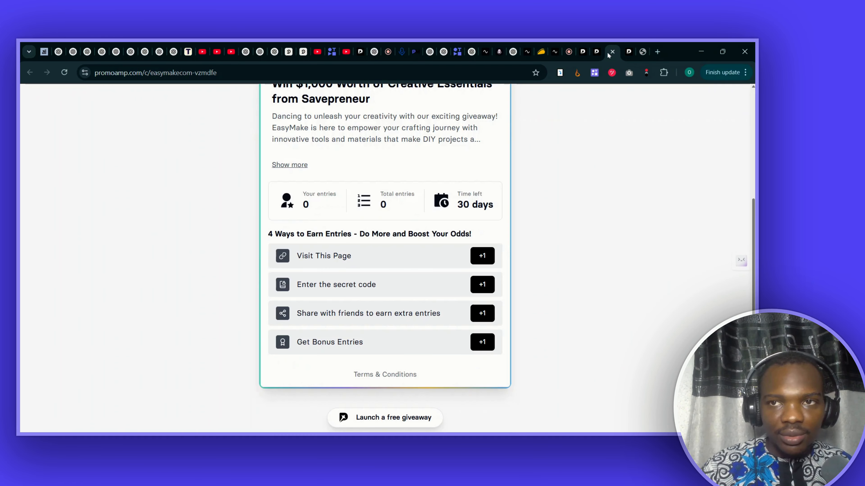
{"action": "left_click", "coordinate": [581, 52]}
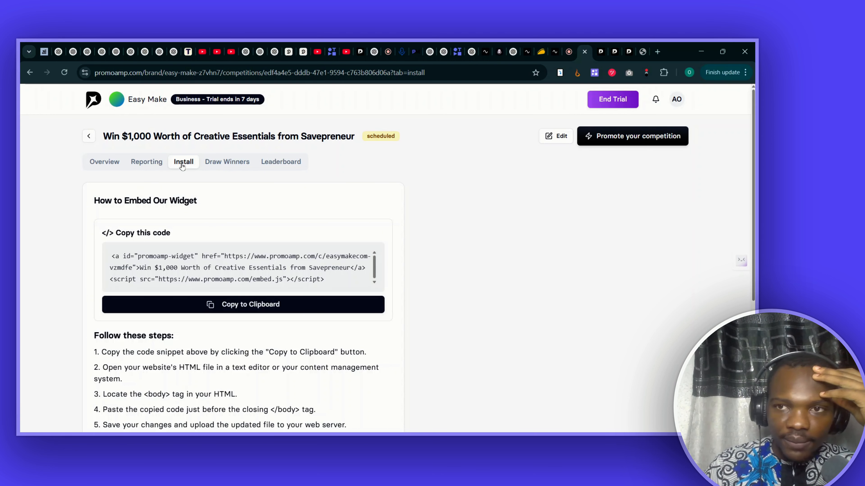
{"action": "scroll", "coordinate": [183, 167], "scroll_direction": "down", "scroll_amount": 5}
{"action": "scroll", "coordinate": [182, 167], "scroll_direction": "down", "scroll_amount": 1}
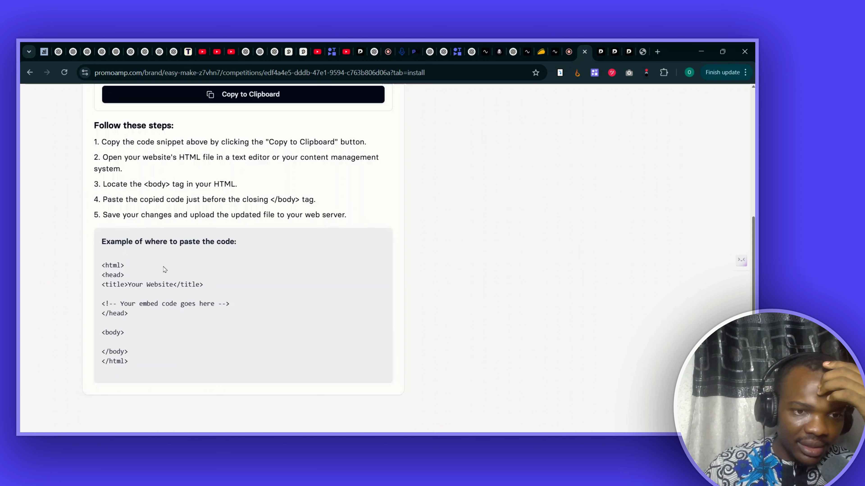
{"action": "scroll", "coordinate": [166, 274], "scroll_direction": "up", "scroll_amount": 1}
{"action": "scroll", "coordinate": [166, 275], "scroll_direction": "up", "scroll_amount": 1}
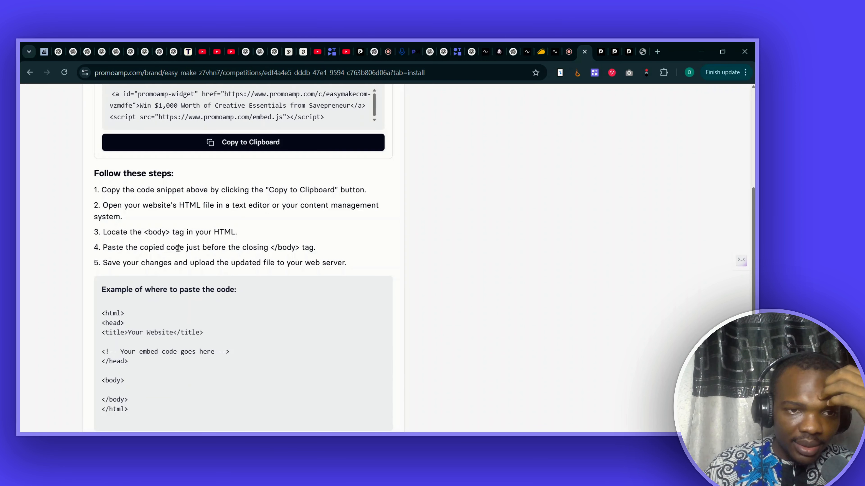
{"action": "scroll", "coordinate": [179, 259], "scroll_direction": "up", "scroll_amount": 5}
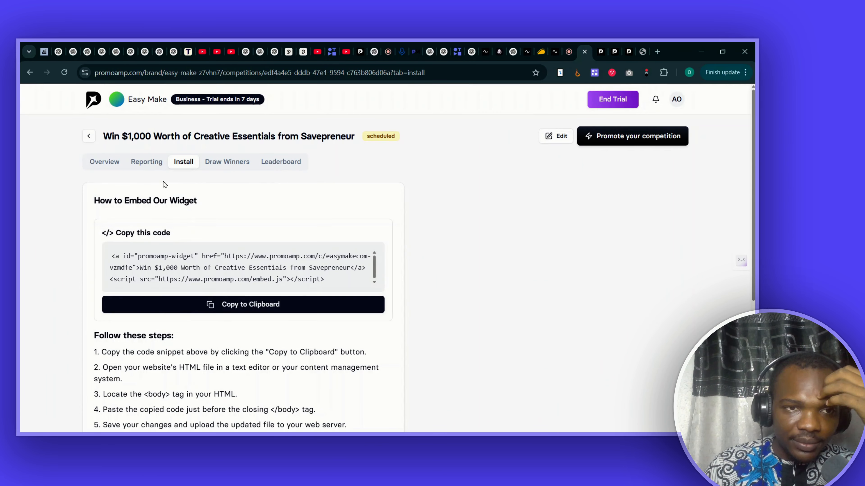
Step: Review the giveaway's Reporting section and its Overview analytics, including the impressions and visitors chart, locations map and countries list
{"action": "left_click", "coordinate": [144, 163]}
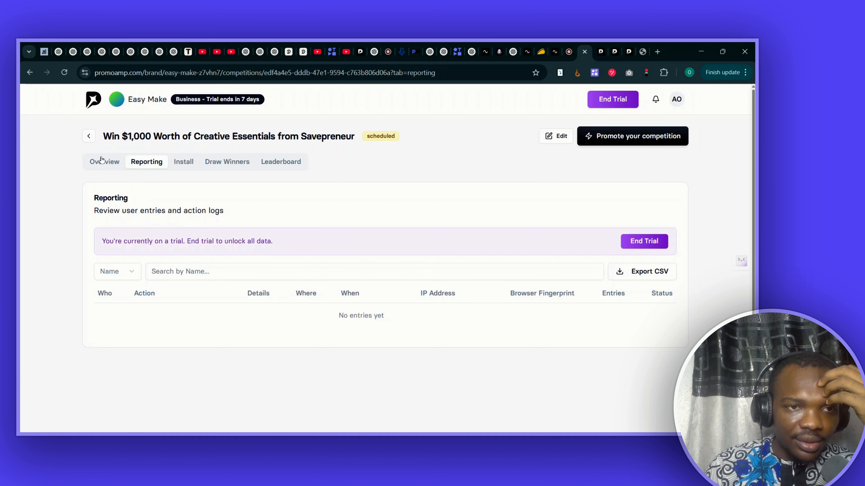
{"action": "left_click", "coordinate": [98, 165]}
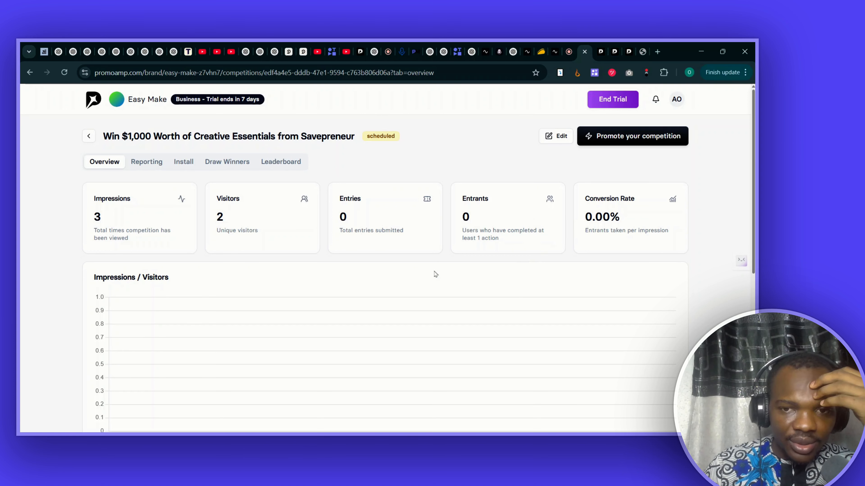
{"action": "scroll", "coordinate": [425, 287], "scroll_direction": "down", "scroll_amount": 7}
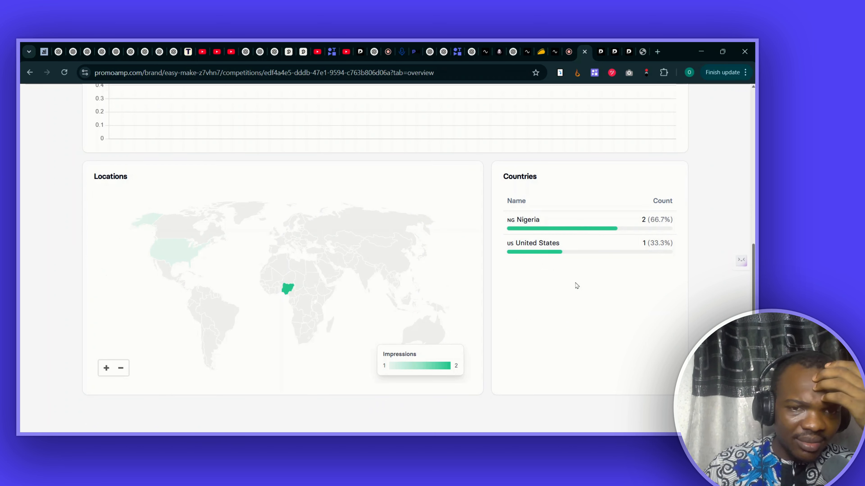
{"action": "scroll", "coordinate": [576, 286], "scroll_direction": "up", "scroll_amount": 5}
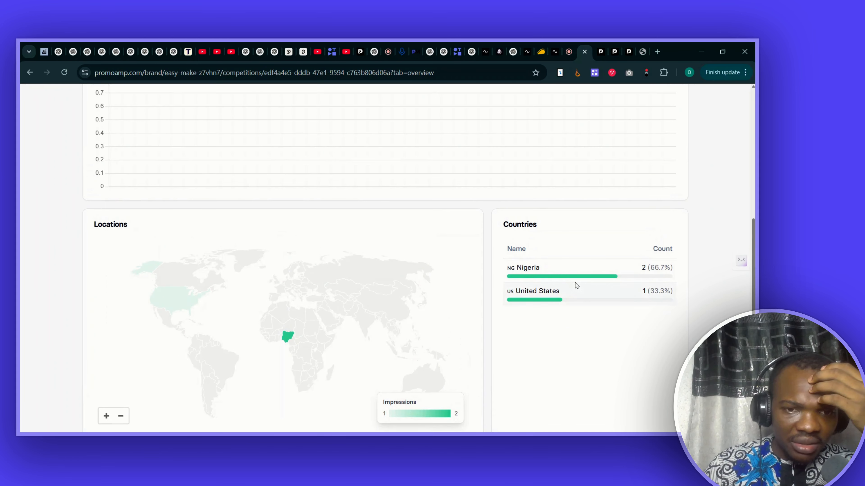
{"action": "scroll", "coordinate": [576, 285], "scroll_direction": "up", "scroll_amount": 3}
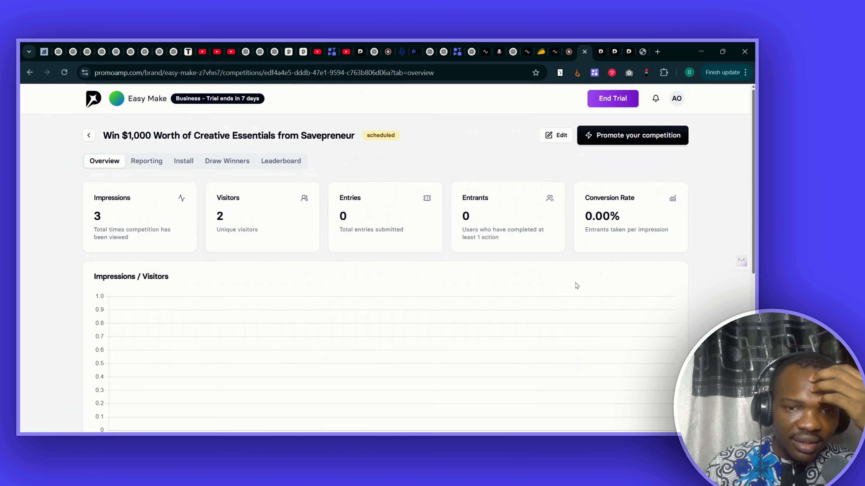
{"action": "scroll", "coordinate": [576, 285], "scroll_direction": "down", "scroll_amount": 8}
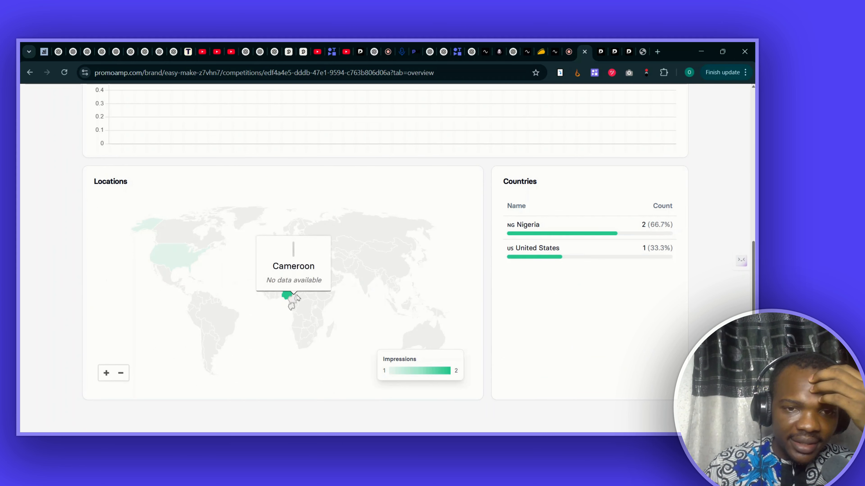
{"action": "mouse_move", "coordinate": [288, 295]}
{"action": "scroll", "coordinate": [531, 293], "scroll_direction": "up", "scroll_amount": 8}
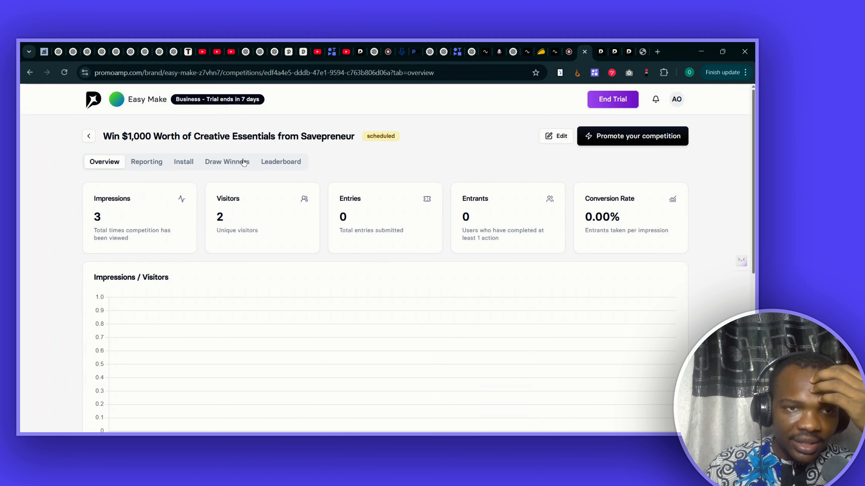
Step: Try to draw a winner for the giveaway, dismiss the trial upgrade offer, and view the Leaderboard
{"action": "left_click", "coordinate": [243, 163]}
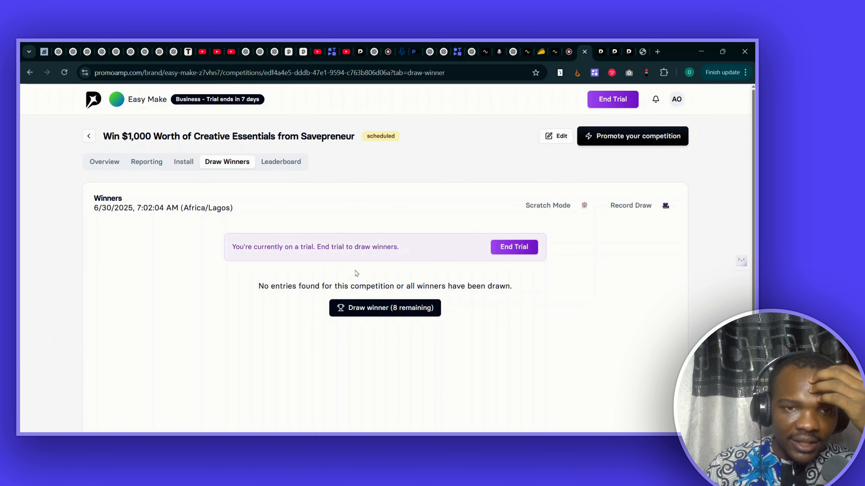
{"action": "left_click", "coordinate": [370, 310]}
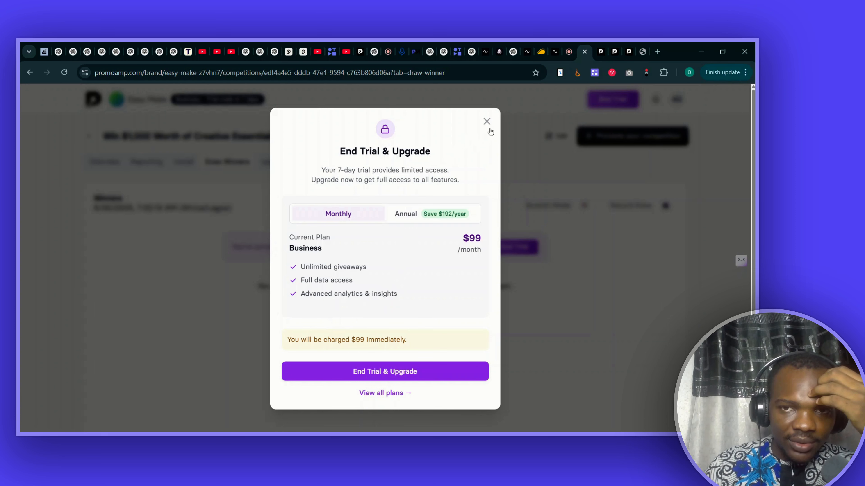
{"action": "left_click", "coordinate": [487, 122]}
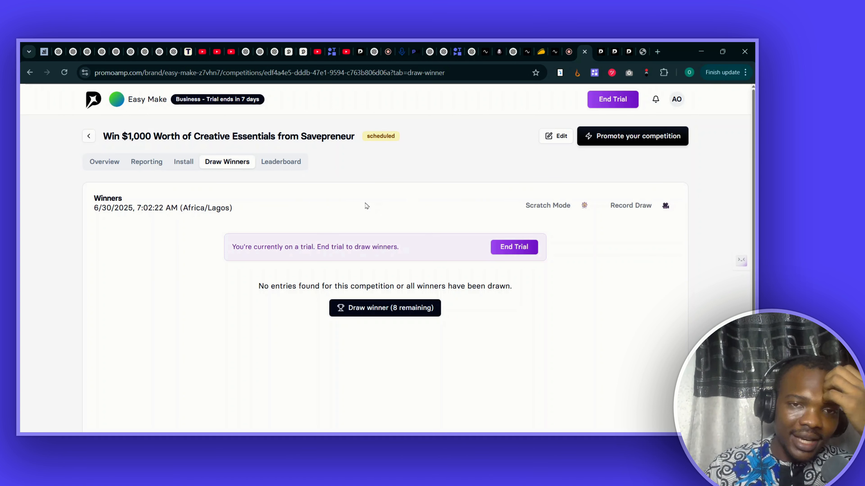
{"action": "left_click", "coordinate": [291, 168]}
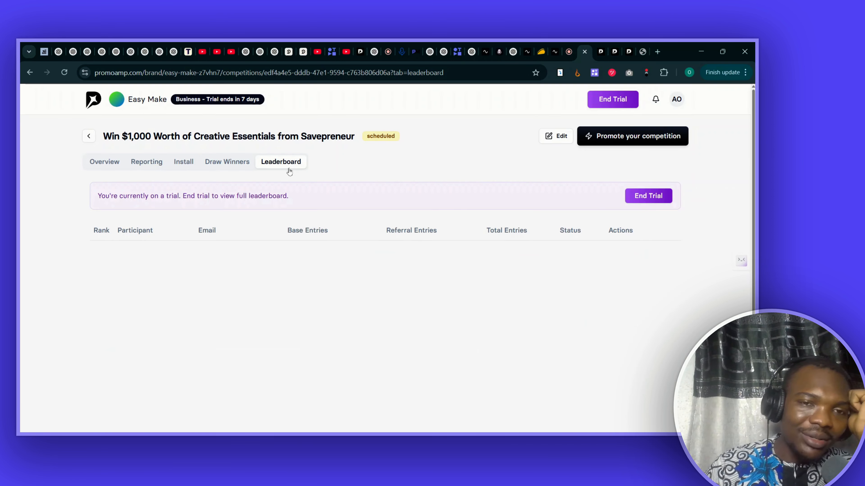
Step: Search the web for "gleam io" in a new browser tab and open the Gleam website from the results
{"action": "left_click", "coordinate": [658, 52]}
{"action": "type", "text": "glema"}
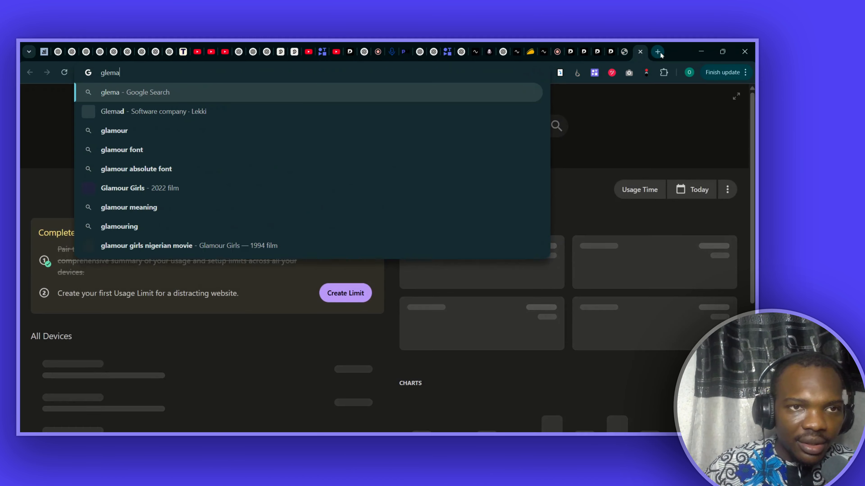
{"action": "key", "text": "BackSpace"}
{"action": "key", "text": "BackSpace"}
{"action": "type", "text": "am"}
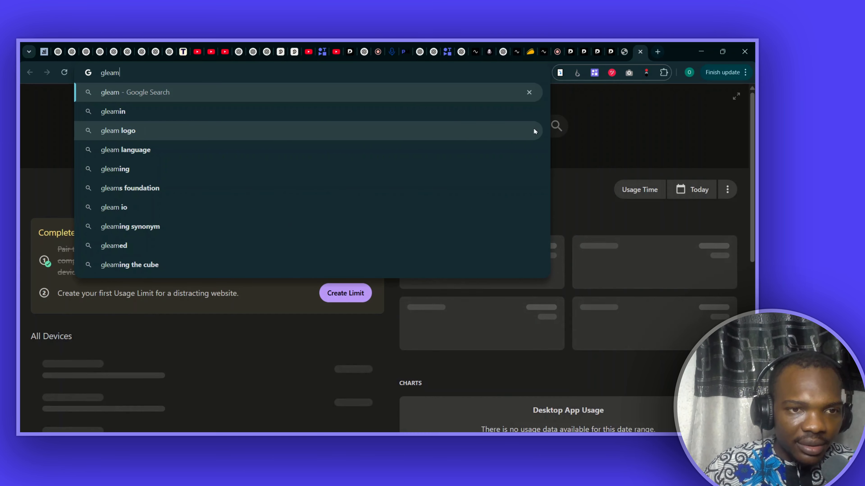
{"action": "left_click", "coordinate": [434, 208]}
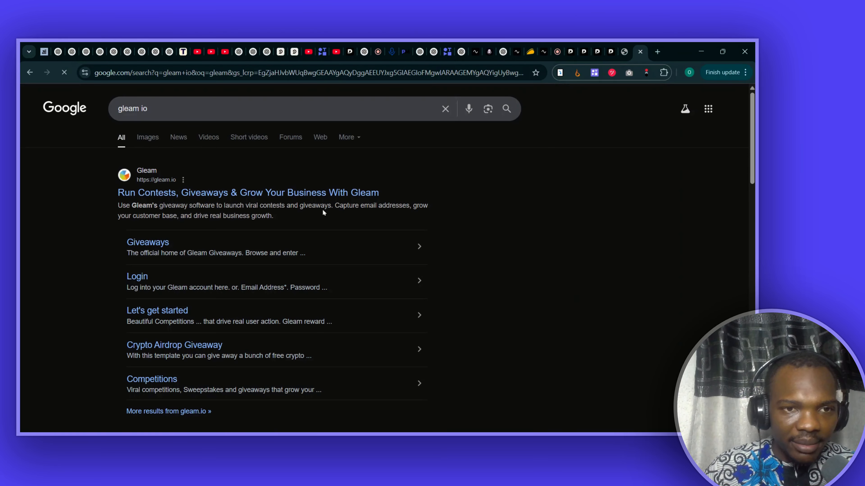
{"action": "scroll", "coordinate": [170, 316], "scroll_direction": "down", "scroll_amount": 2}
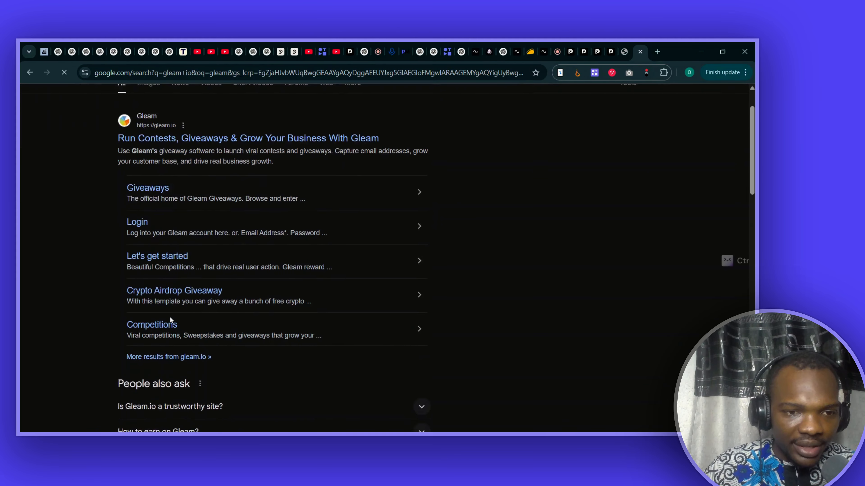
{"action": "scroll", "coordinate": [170, 324], "scroll_direction": "down", "scroll_amount": 3}
{"action": "scroll", "coordinate": [191, 259], "scroll_direction": "up", "scroll_amount": 5}
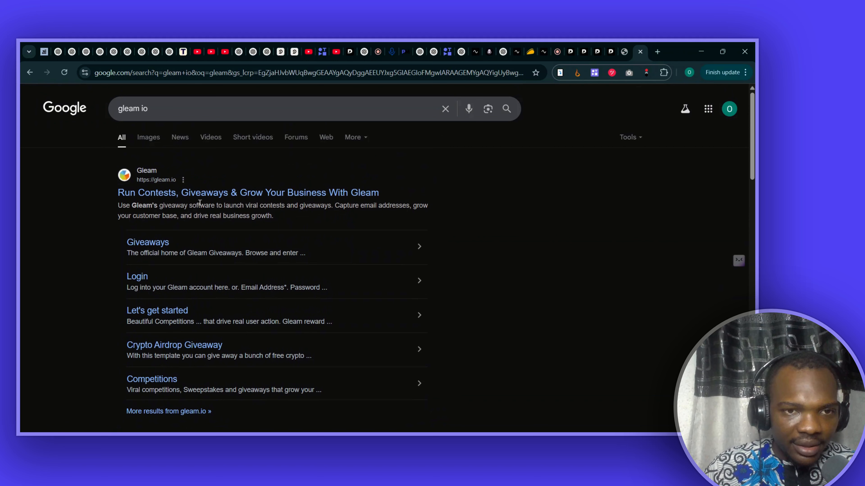
{"action": "left_click", "coordinate": [211, 193]}
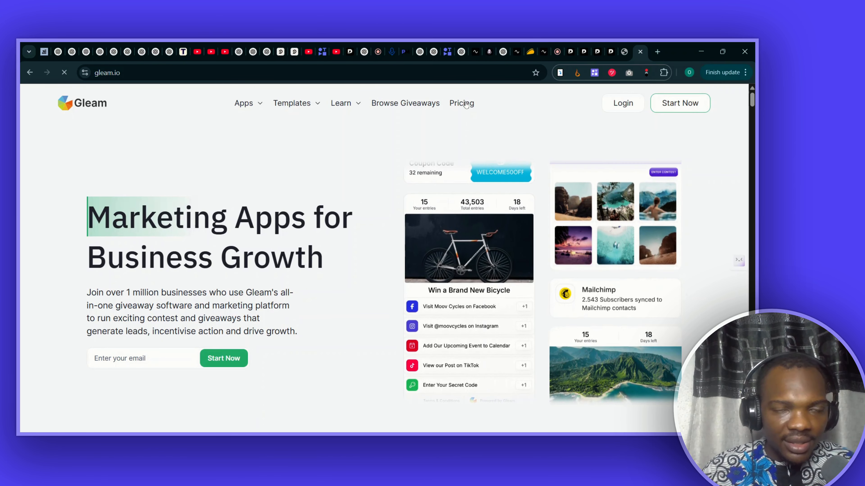
Step: Open Gleam's pricing page and review the starting prices of Competitions, Rewards, Captures, Galleries and the Full Package
{"action": "left_click", "coordinate": [466, 104]}
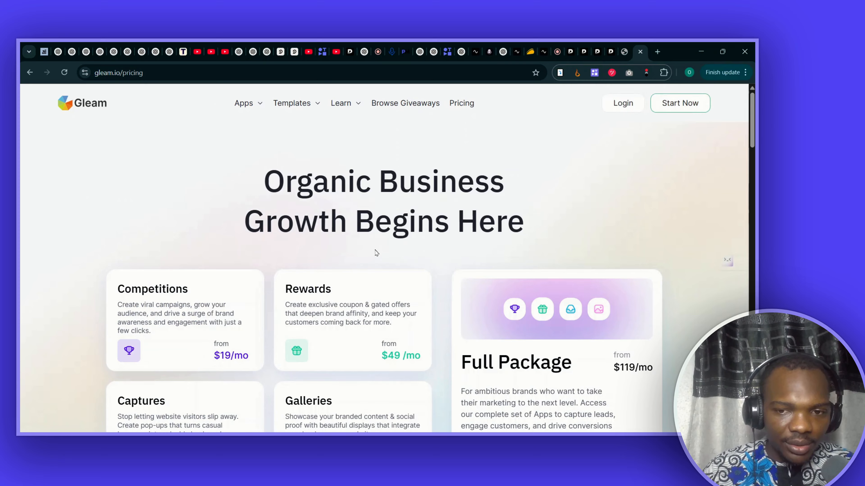
{"action": "scroll", "coordinate": [376, 252], "scroll_direction": "down", "scroll_amount": 4}
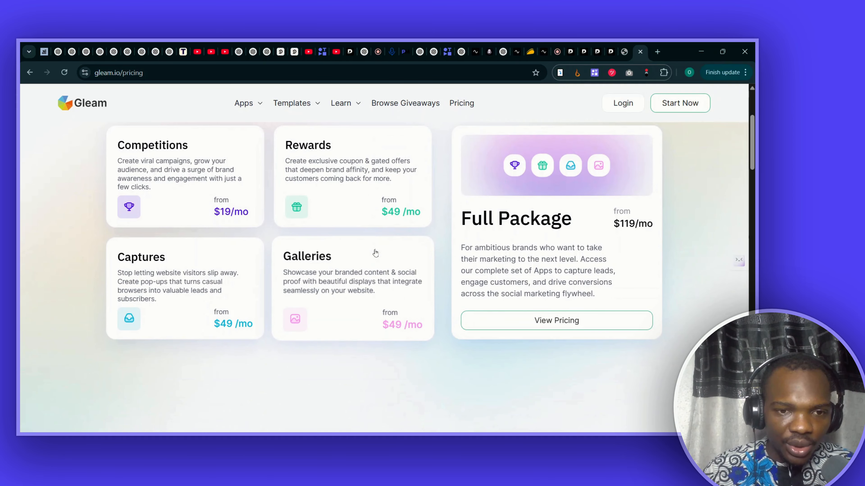
{"action": "scroll", "coordinate": [376, 253], "scroll_direction": "down", "scroll_amount": 1}
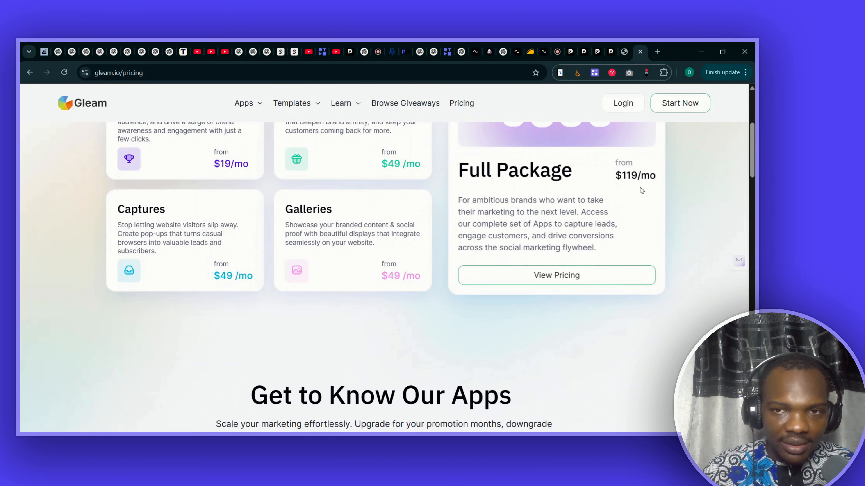
{"action": "scroll", "coordinate": [640, 189], "scroll_direction": "down", "scroll_amount": 4}
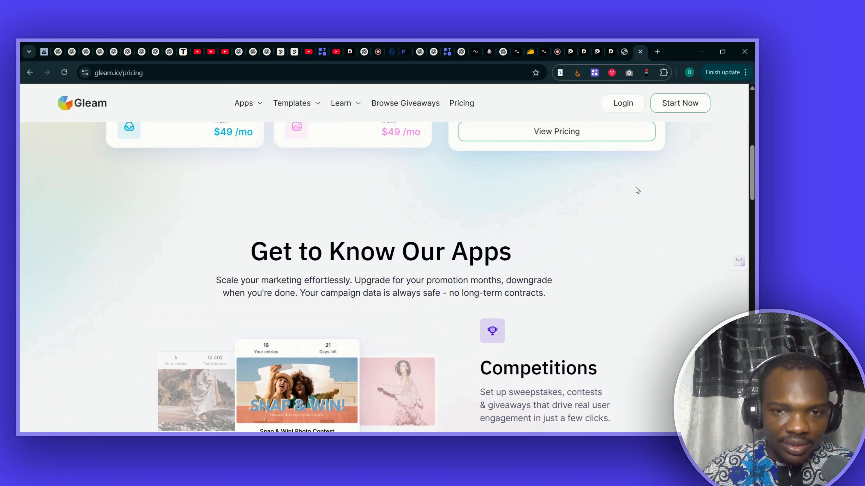
Step: Open Gleam's Full Package pricing, compare the monthly Pro, Business and Premium plans, and return to the giveaway's Leaderboard in Promo Amp
{"action": "left_click", "coordinate": [584, 138]}
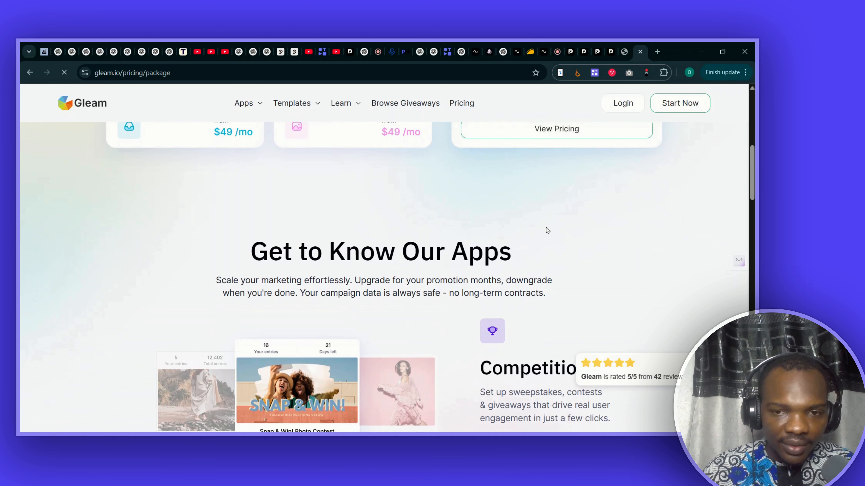
{"action": "scroll", "coordinate": [546, 226], "scroll_direction": "down", "scroll_amount": 5}
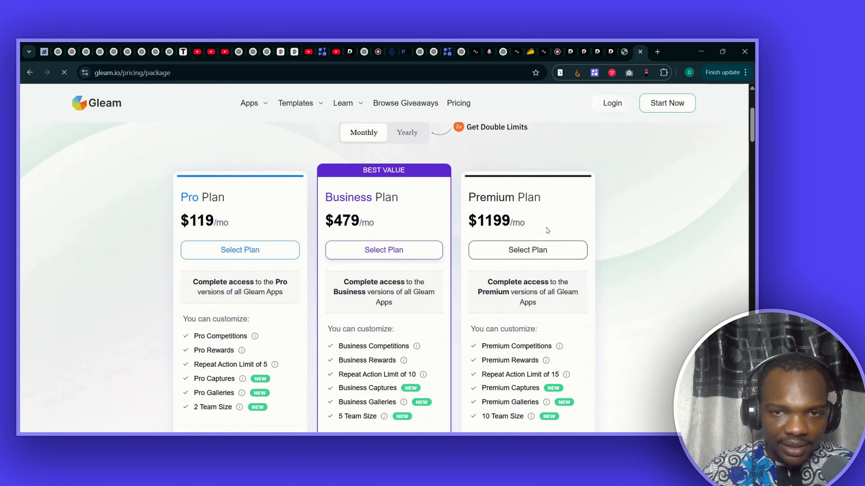
{"action": "scroll", "coordinate": [400, 185], "scroll_direction": "up", "scroll_amount": 3}
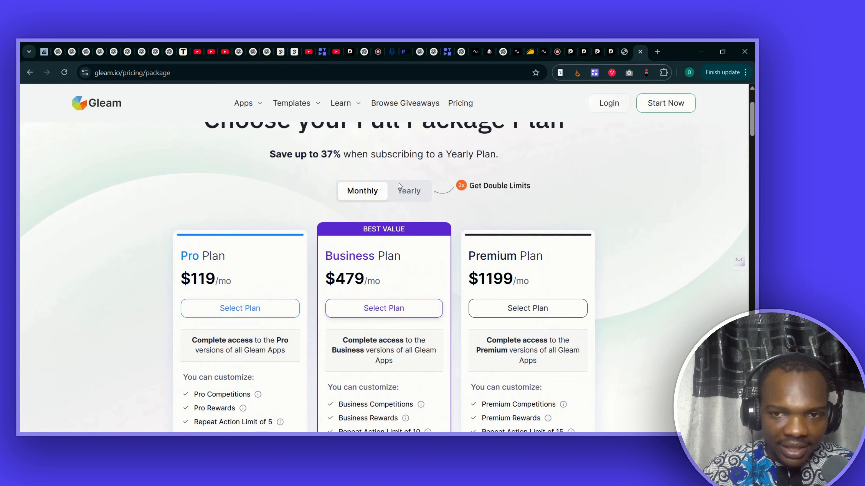
{"action": "scroll", "coordinate": [509, 279], "scroll_direction": "down", "scroll_amount": 3}
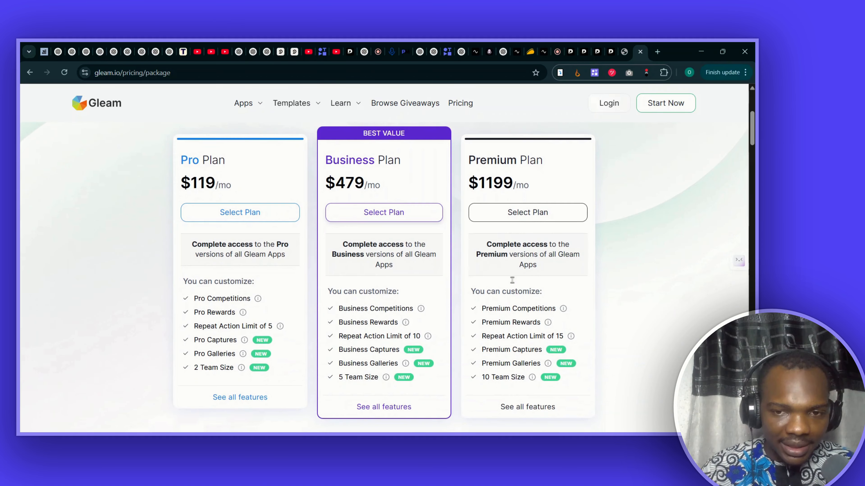
{"action": "scroll", "coordinate": [513, 283], "scroll_direction": "down", "scroll_amount": 4}
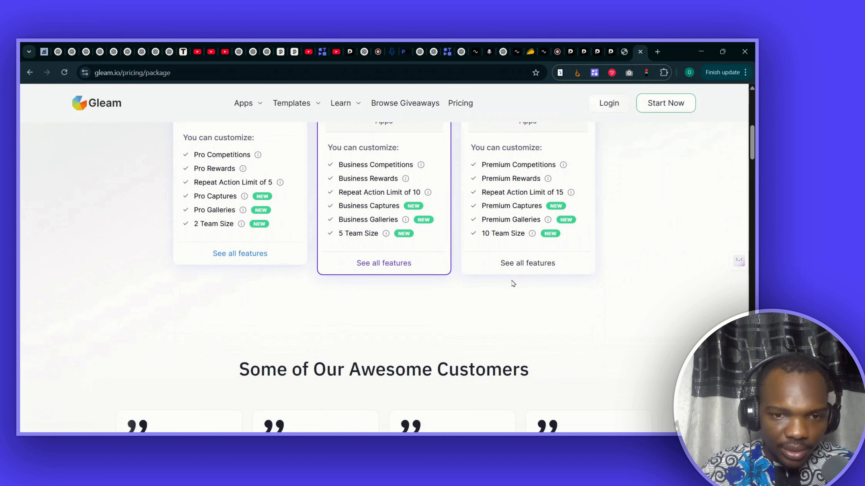
{"action": "scroll", "coordinate": [513, 283], "scroll_direction": "up", "scroll_amount": 5}
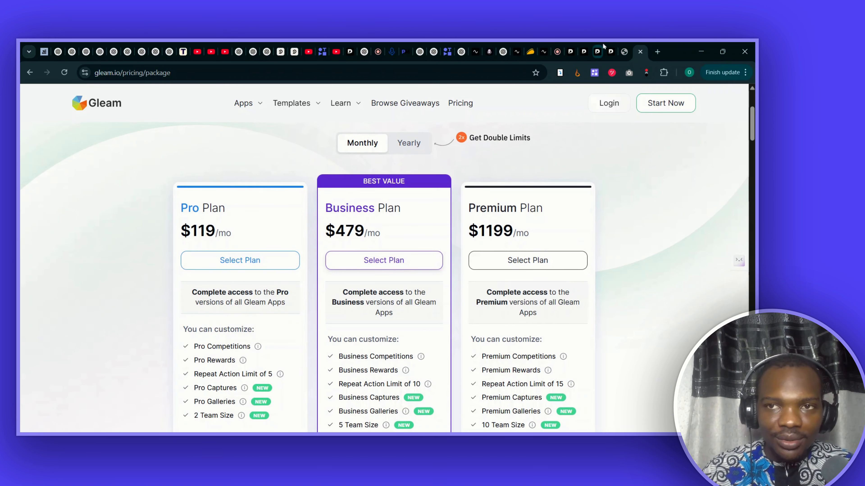
{"action": "left_click", "coordinate": [567, 48]}
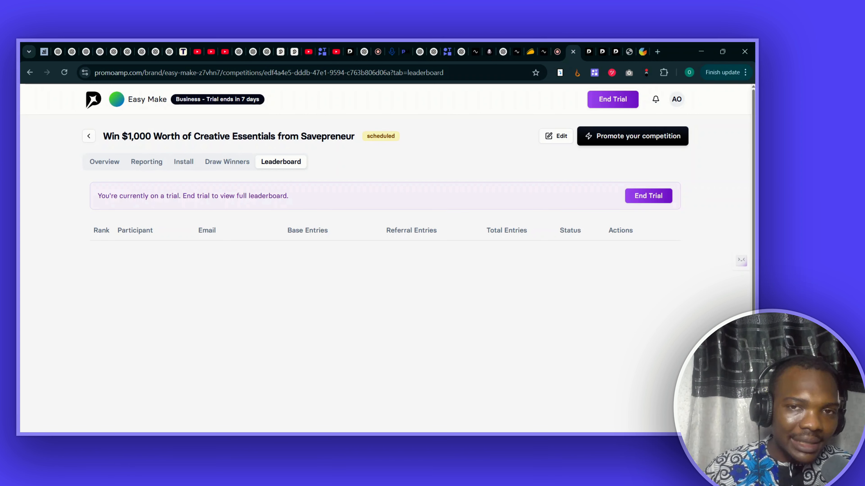
Step: Go back to the "embed code tester" search results, try CodePen's 360 embed test page, and return to the results
{"action": "left_click", "coordinate": [627, 52]}
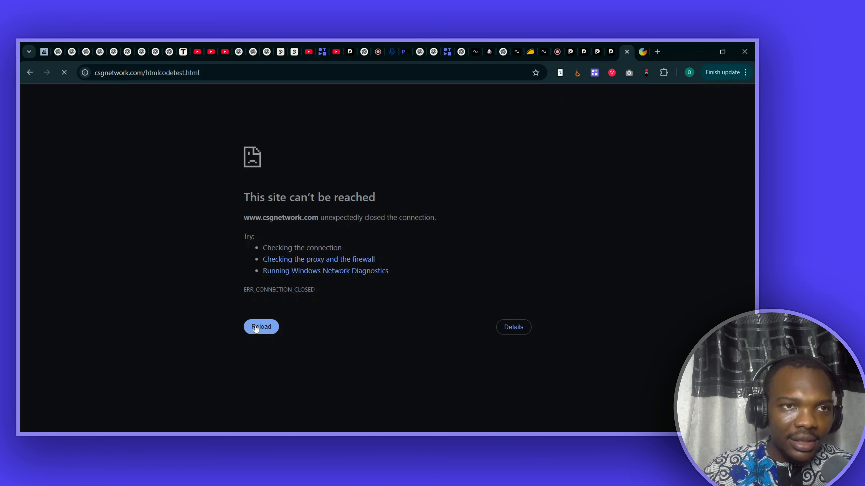
{"action": "left_click", "coordinate": [33, 71]}
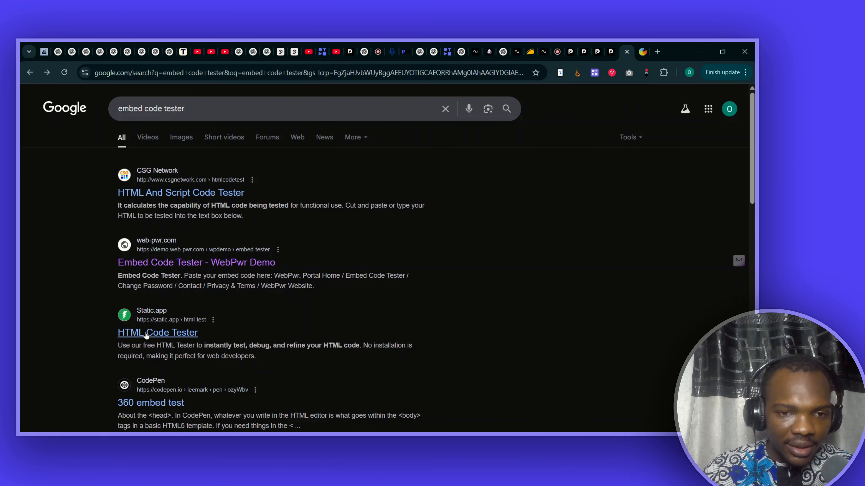
{"action": "scroll", "coordinate": [156, 240], "scroll_direction": "down", "scroll_amount": 3}
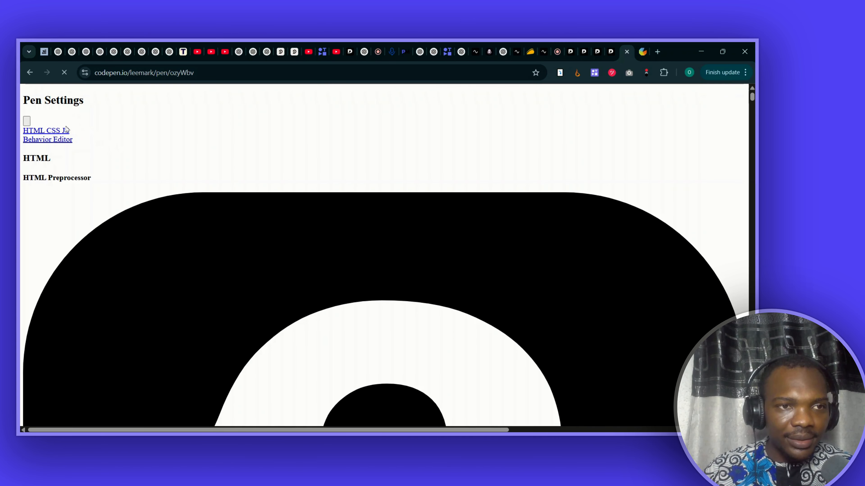
{"action": "scroll", "coordinate": [95, 214], "scroll_direction": "down", "scroll_amount": 4}
{"action": "scroll", "coordinate": [95, 213], "scroll_direction": "down", "scroll_amount": 20}
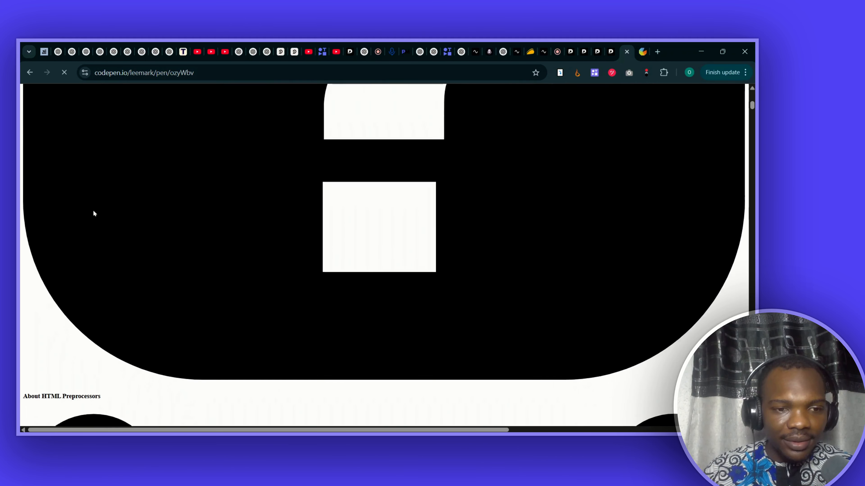
{"action": "scroll", "coordinate": [95, 213], "scroll_direction": "up", "scroll_amount": 20}
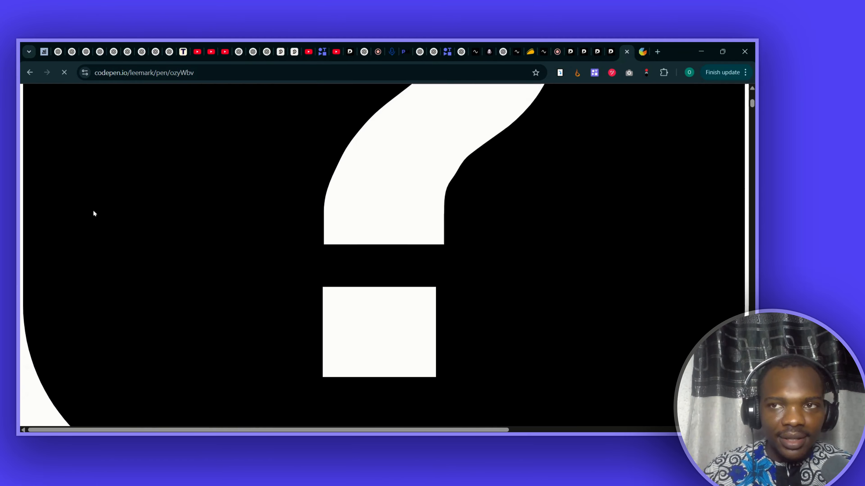
{"action": "left_click", "coordinate": [31, 72]}
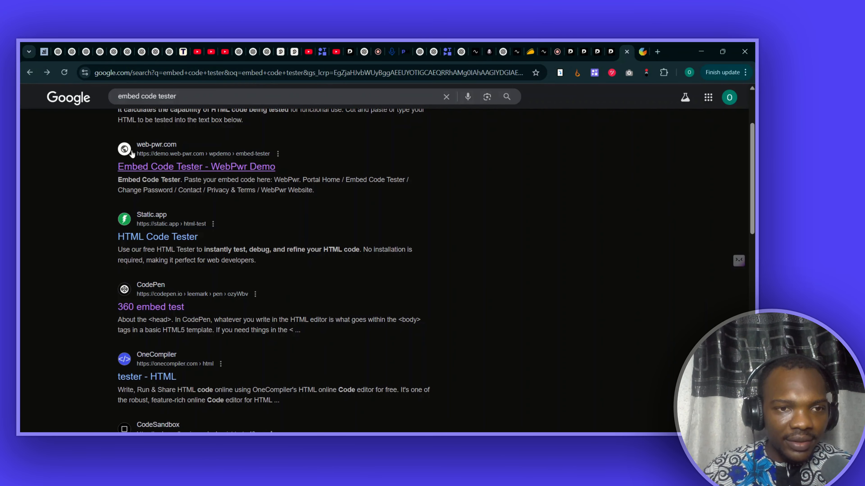
Step: Open Static.app's HTML Code Tester and paste the giveaway's Promo Amp widget embed code into the HTML editor
{"action": "left_click", "coordinate": [157, 240]}
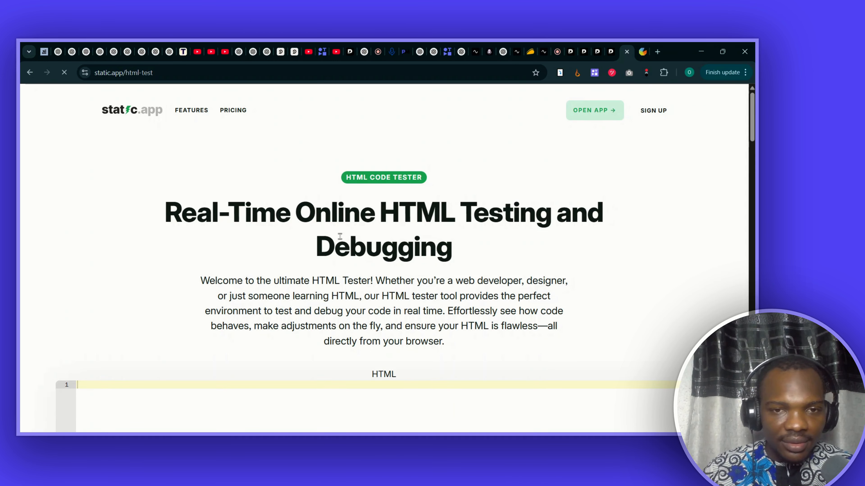
{"action": "scroll", "coordinate": [285, 300], "scroll_direction": "down", "scroll_amount": 5}
{"action": "scroll", "coordinate": [286, 299], "scroll_direction": "down", "scroll_amount": 4}
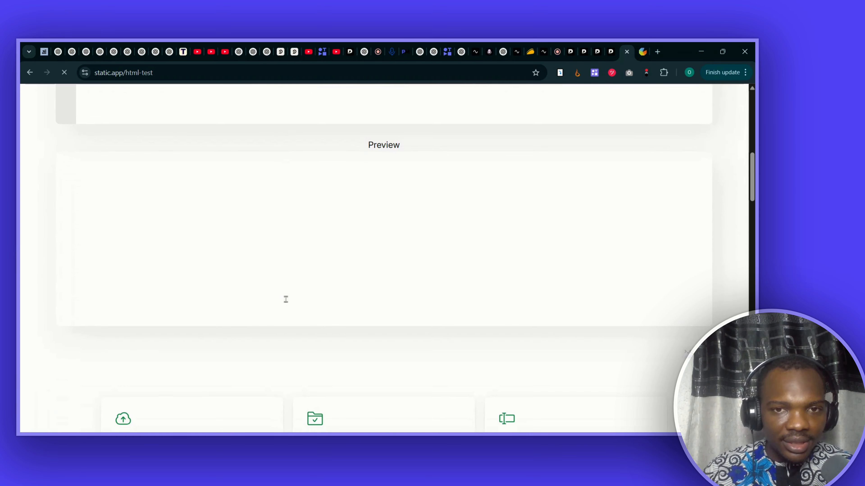
{"action": "scroll", "coordinate": [285, 298], "scroll_direction": "up", "scroll_amount": 5}
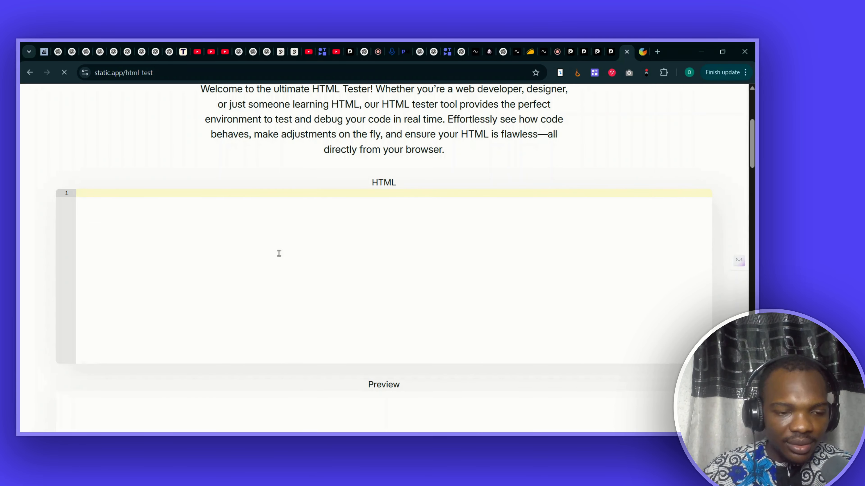
{"action": "key", "text": "ctrl+v"}
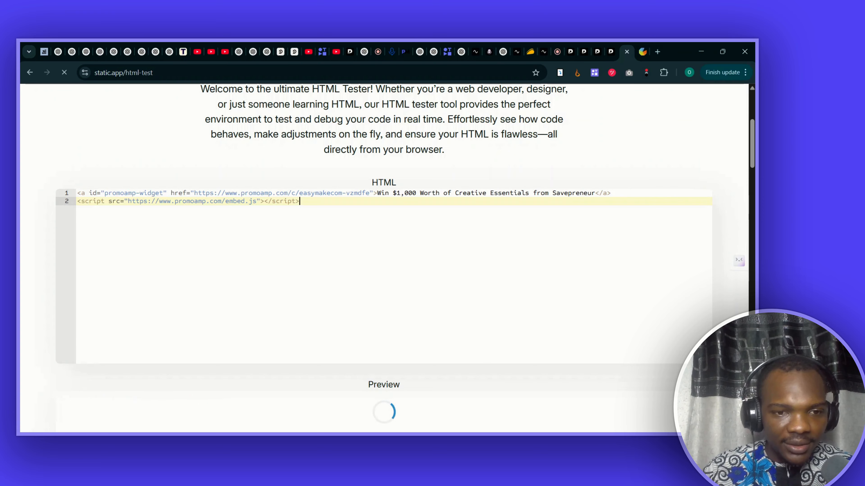
Step: Examine the embedded giveaway widget in the preview, including its image, entry counters, time left, ways to earn entries and footer
{"action": "scroll", "coordinate": [278, 253], "scroll_direction": "down", "scroll_amount": 3}
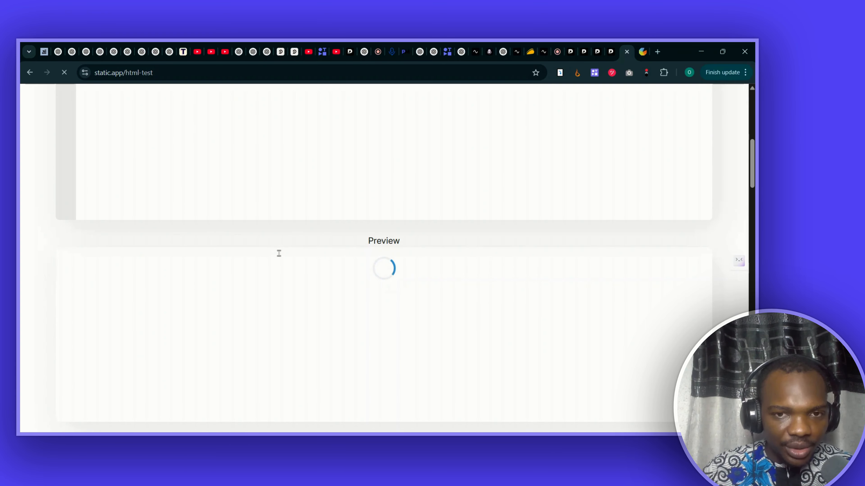
{"action": "scroll", "coordinate": [280, 255], "scroll_direction": "down", "scroll_amount": 3}
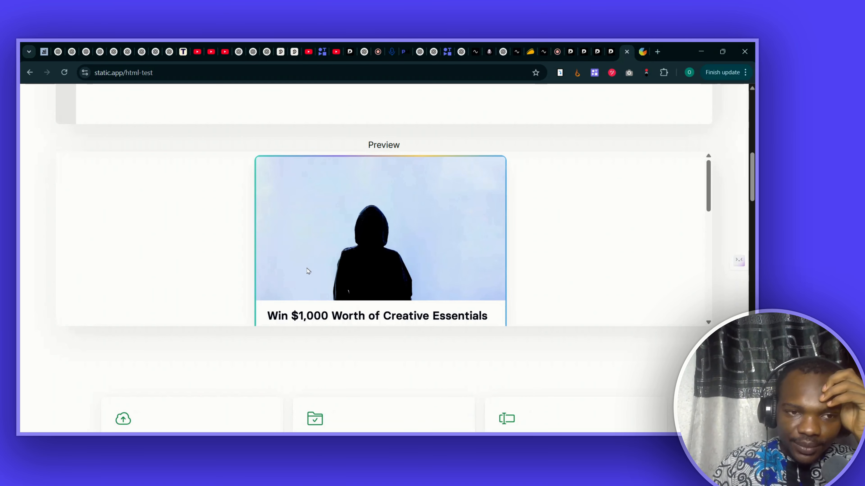
{"action": "scroll", "coordinate": [323, 293], "scroll_direction": "down", "scroll_amount": 5}
{"action": "scroll", "coordinate": [323, 292], "scroll_direction": "up", "scroll_amount": 5}
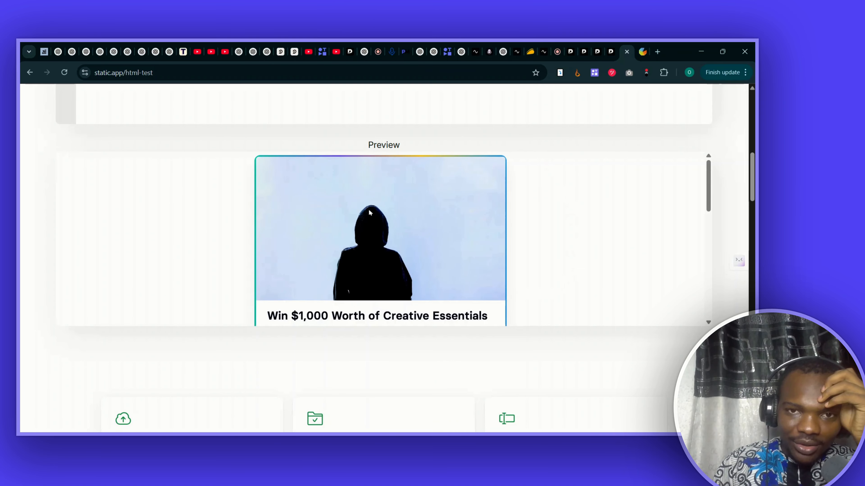
{"action": "scroll", "coordinate": [370, 213], "scroll_direction": "down", "scroll_amount": 10}
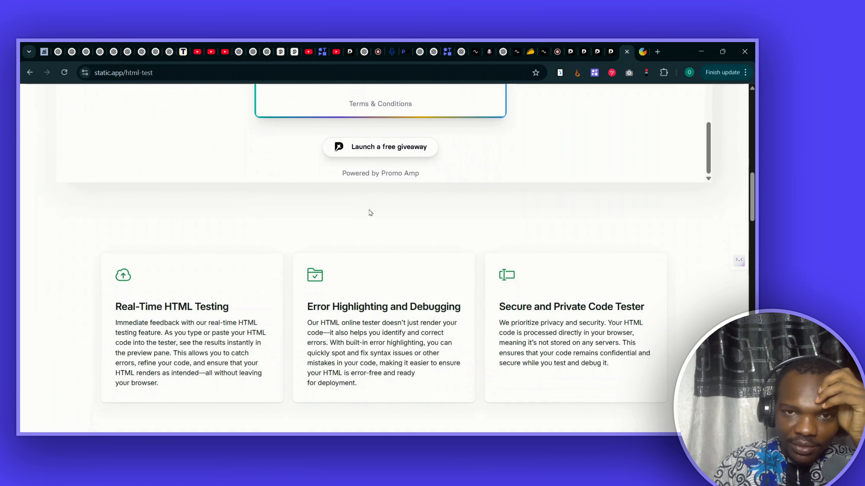
{"action": "scroll", "coordinate": [370, 212], "scroll_direction": "up", "scroll_amount": 5}
{"action": "scroll", "coordinate": [363, 260], "scroll_direction": "up", "scroll_amount": 3}
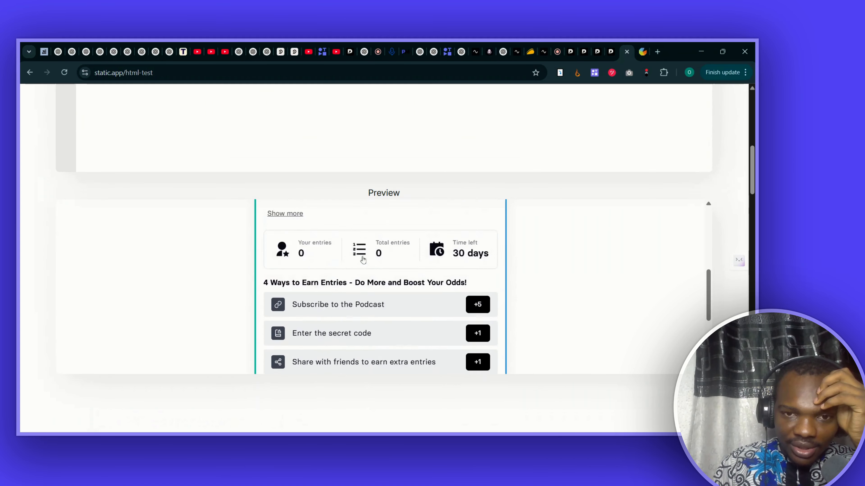
{"action": "scroll", "coordinate": [363, 259], "scroll_direction": "up", "scroll_amount": 6}
{"action": "scroll", "coordinate": [363, 260], "scroll_direction": "down", "scroll_amount": 5}
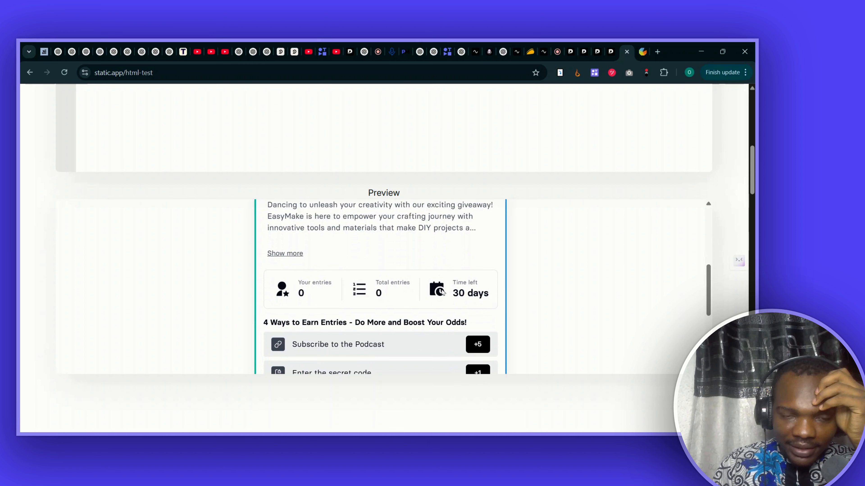
{"action": "scroll", "coordinate": [408, 313], "scroll_direction": "down", "scroll_amount": 3}
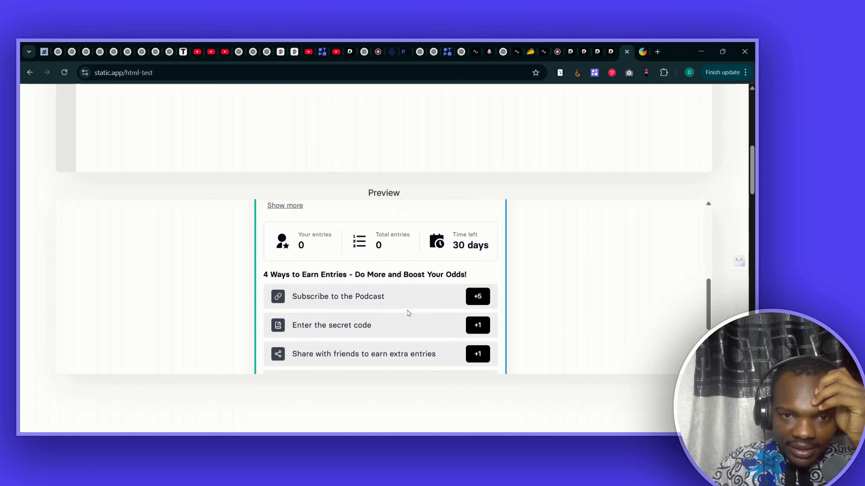
{"action": "scroll", "coordinate": [409, 314], "scroll_direction": "down", "scroll_amount": 2}
{"action": "scroll", "coordinate": [408, 313], "scroll_direction": "up", "scroll_amount": 3}
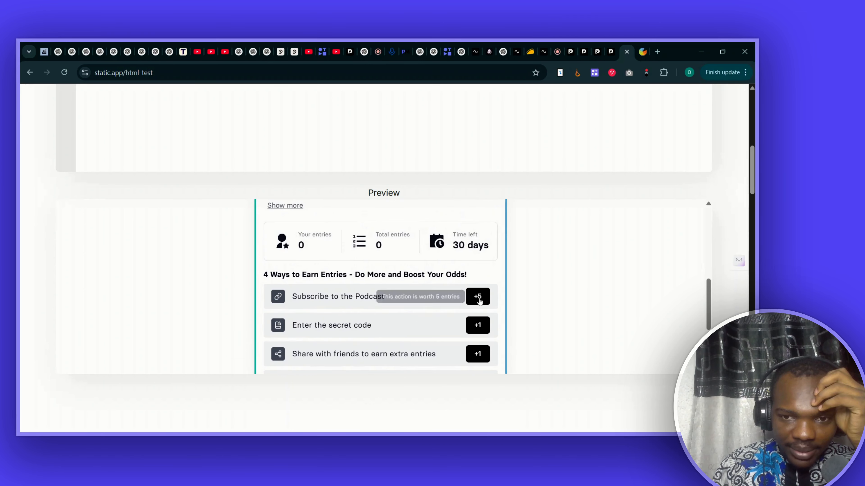
Step: Expand the Subscribe to the Podcast entry form in the embedded widget and browse the phone number's country list
{"action": "left_click", "coordinate": [464, 302]}
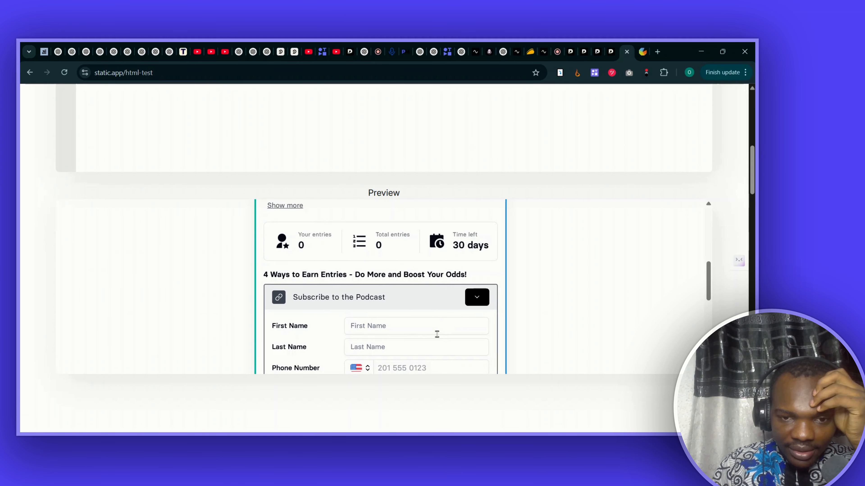
{"action": "scroll", "coordinate": [439, 332], "scroll_direction": "down", "scroll_amount": 1}
{"action": "left_click", "coordinate": [365, 320]}
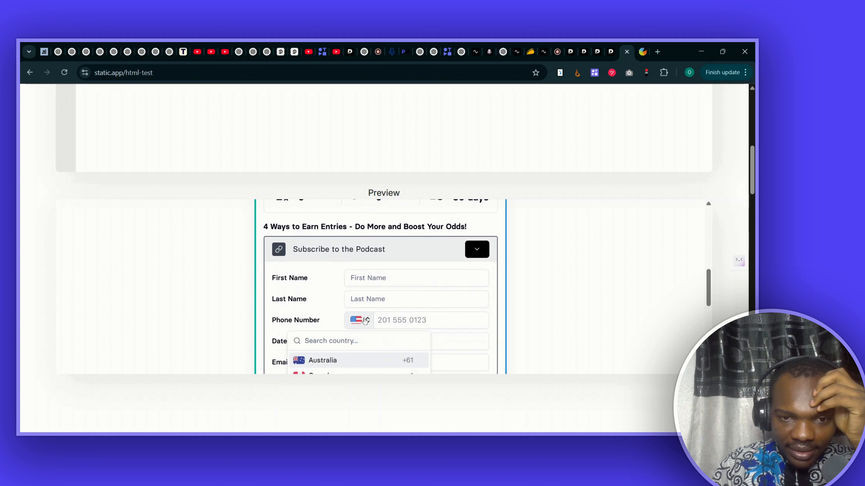
{"action": "scroll", "coordinate": [358, 361], "scroll_direction": "down", "scroll_amount": 5}
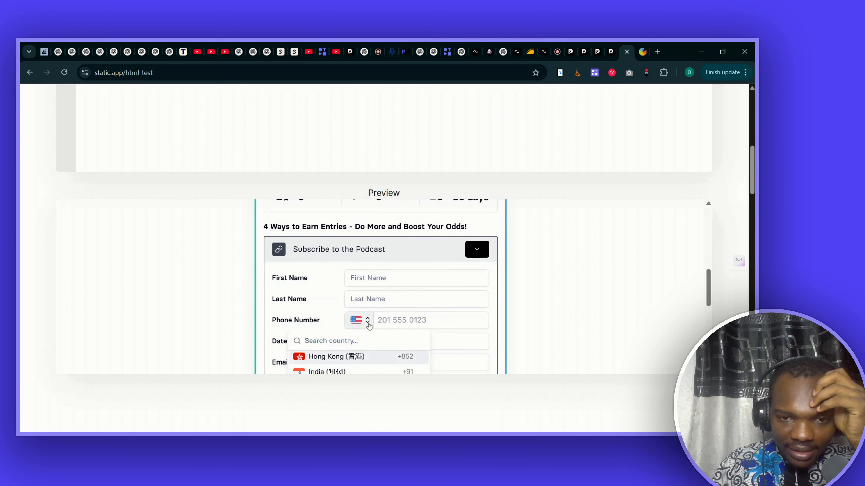
{"action": "scroll", "coordinate": [369, 325], "scroll_direction": "down", "scroll_amount": 2}
{"action": "scroll", "coordinate": [342, 330], "scroll_direction": "down", "scroll_amount": 3}
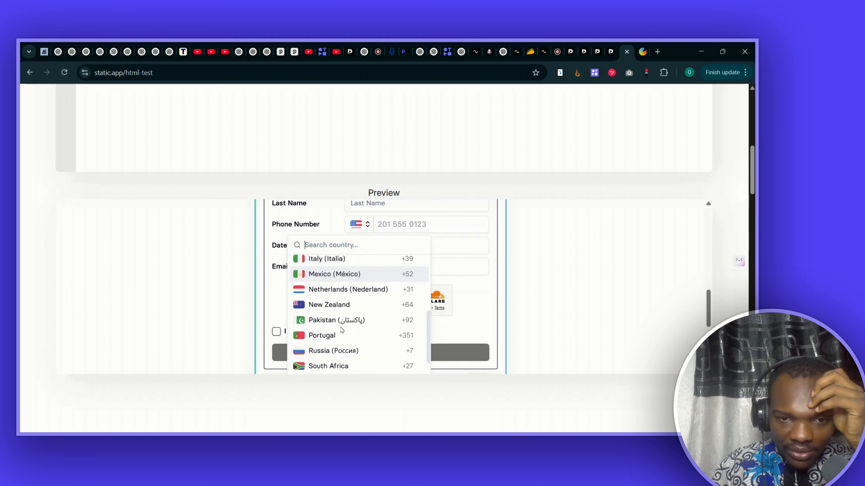
{"action": "scroll", "coordinate": [341, 329], "scroll_direction": "down", "scroll_amount": 3}
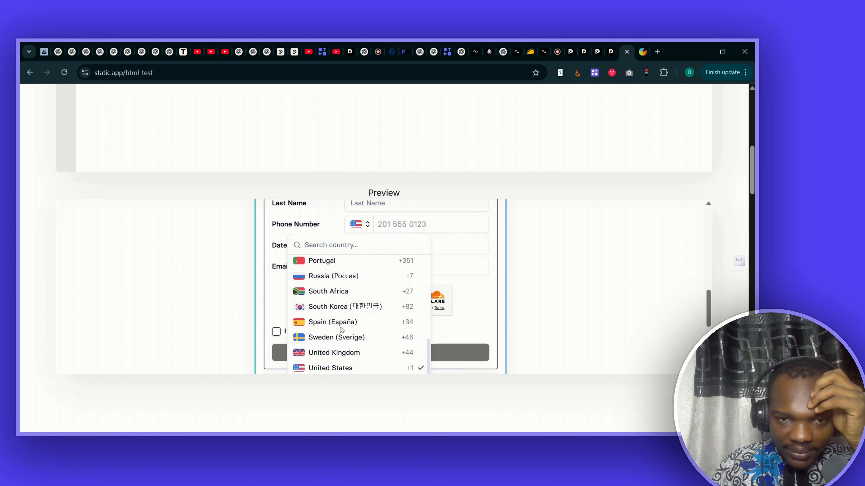
{"action": "scroll", "coordinate": [341, 329], "scroll_direction": "up", "scroll_amount": 6}
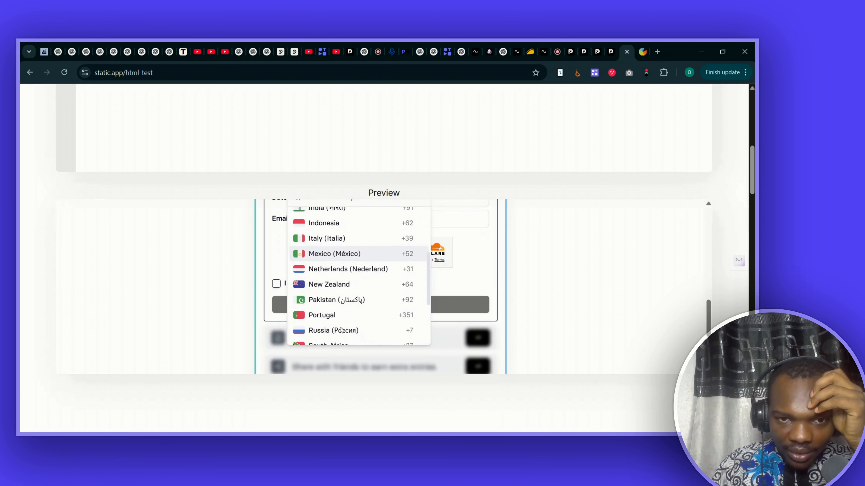
{"action": "scroll", "coordinate": [341, 330], "scroll_direction": "up", "scroll_amount": 2}
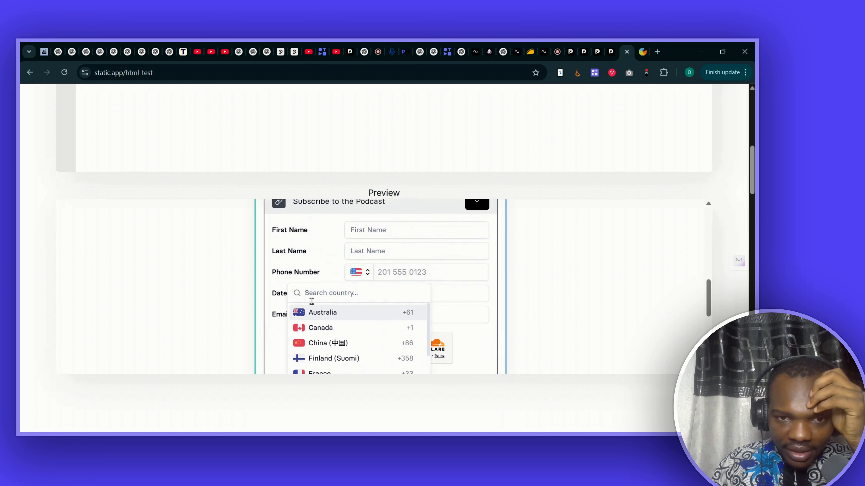
Step: Search the phone number's country list for +234 and close the list
{"action": "type", "text": "234"}
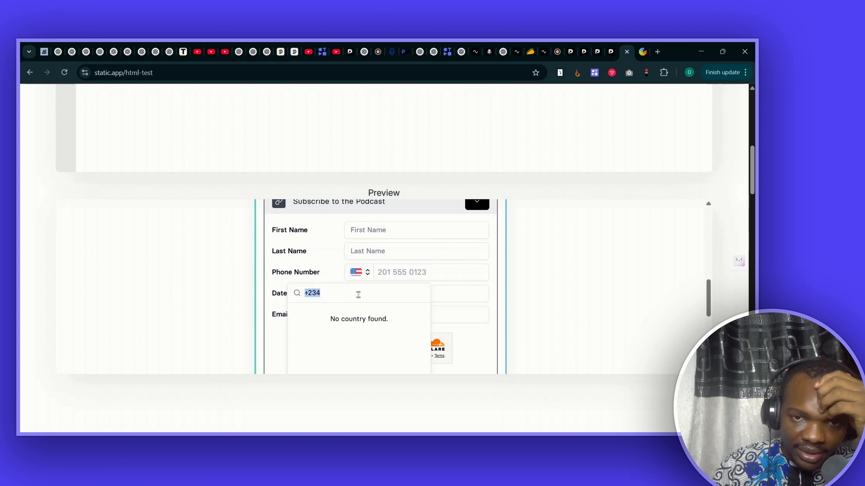
{"action": "left_click", "coordinate": [358, 294]}
{"action": "left_click", "coordinate": [368, 275]}
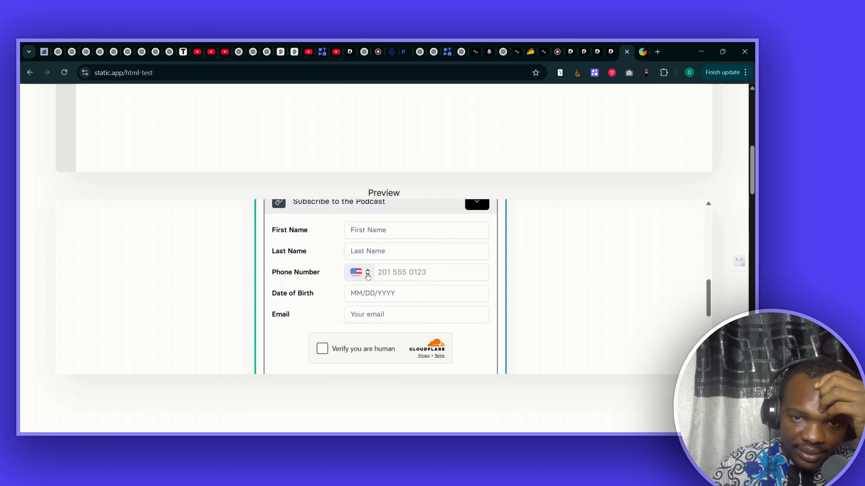
Step: Reopen the phone number's country list, look through the available countries, and close it
{"action": "left_click", "coordinate": [368, 274]}
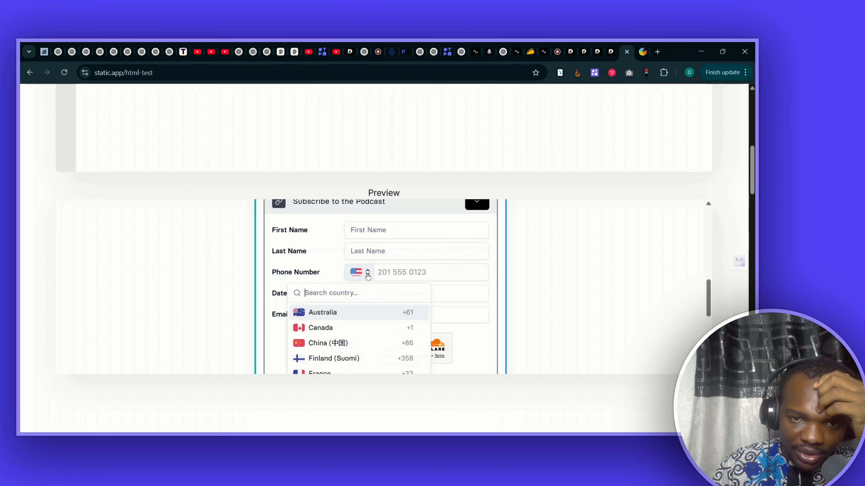
{"action": "scroll", "coordinate": [360, 344], "scroll_direction": "down", "scroll_amount": 5}
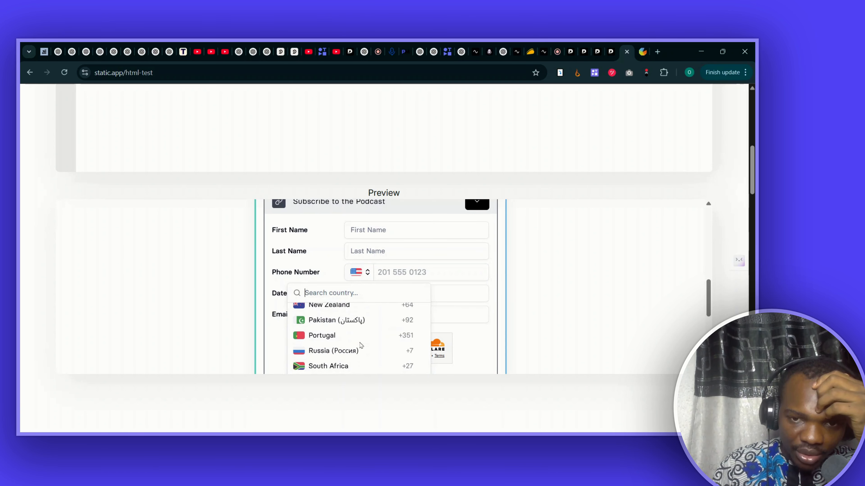
{"action": "scroll", "coordinate": [361, 345], "scroll_direction": "down", "scroll_amount": 8}
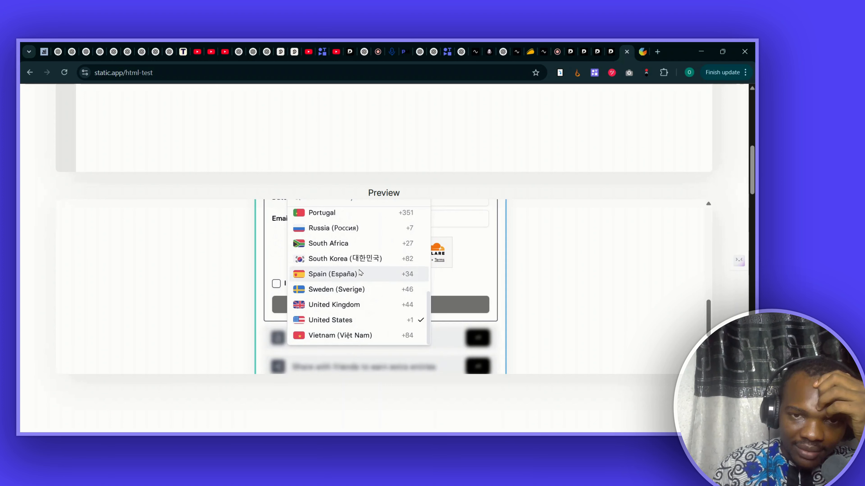
{"action": "scroll", "coordinate": [360, 273], "scroll_direction": "up", "scroll_amount": 8}
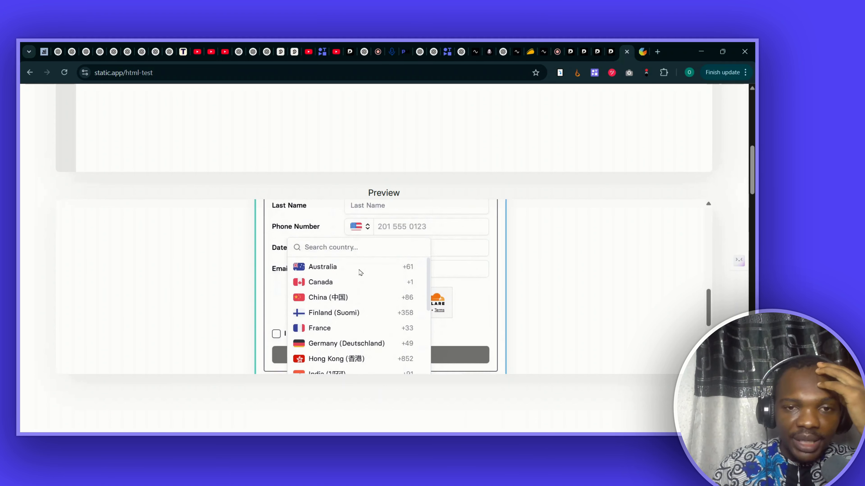
{"action": "scroll", "coordinate": [360, 273], "scroll_direction": "up", "scroll_amount": 3}
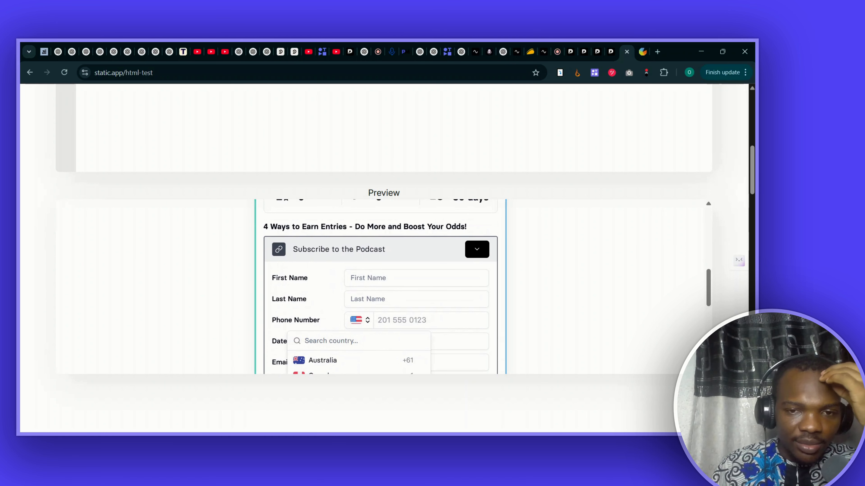
{"action": "left_click", "coordinate": [445, 336]}
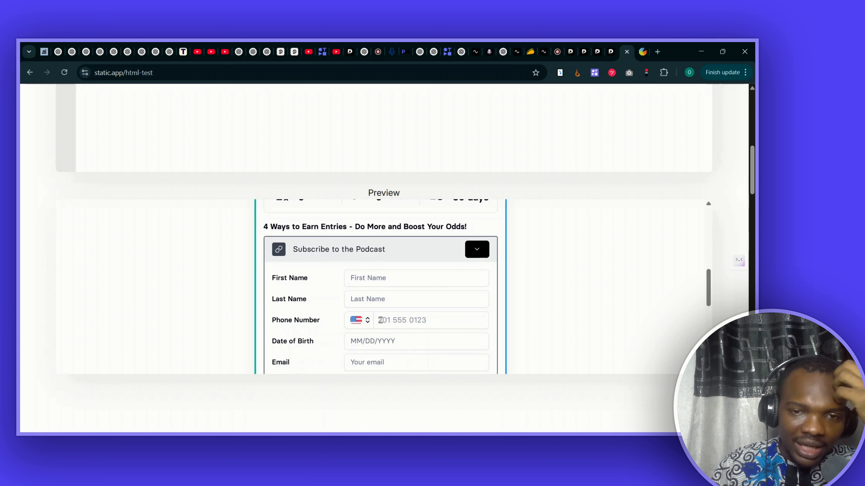
Step: Examine the podcast entry form's fields, human verification and terms checkbox, plus the other entry methods and footer of the widget
{"action": "scroll", "coordinate": [452, 323], "scroll_direction": "down", "scroll_amount": 1}
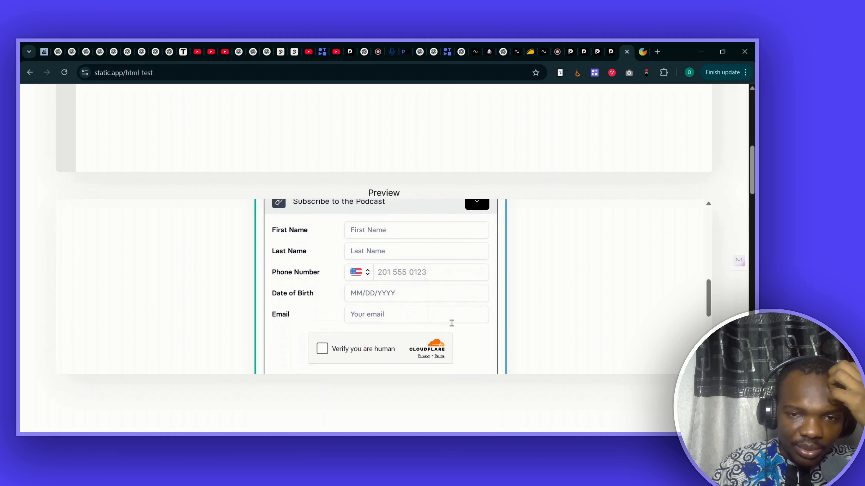
{"action": "scroll", "coordinate": [451, 329], "scroll_direction": "down", "scroll_amount": 3}
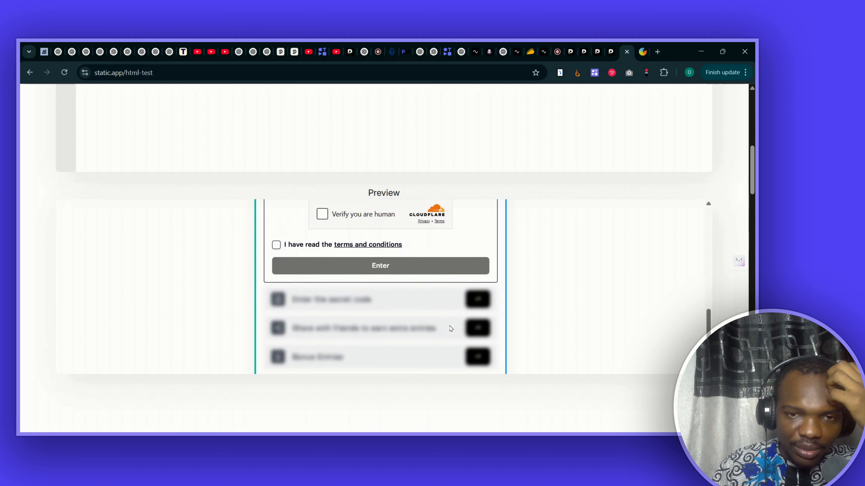
{"action": "scroll", "coordinate": [359, 235], "scroll_direction": "up", "scroll_amount": 1}
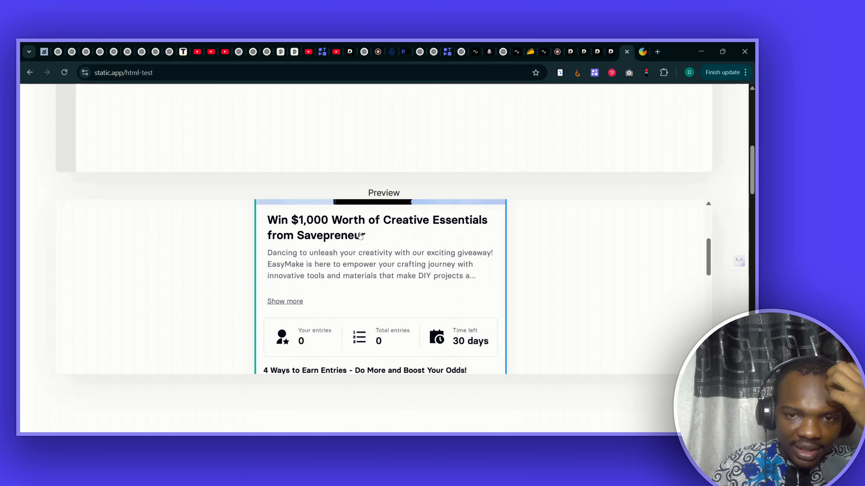
{"action": "scroll", "coordinate": [360, 235], "scroll_direction": "down", "scroll_amount": 2}
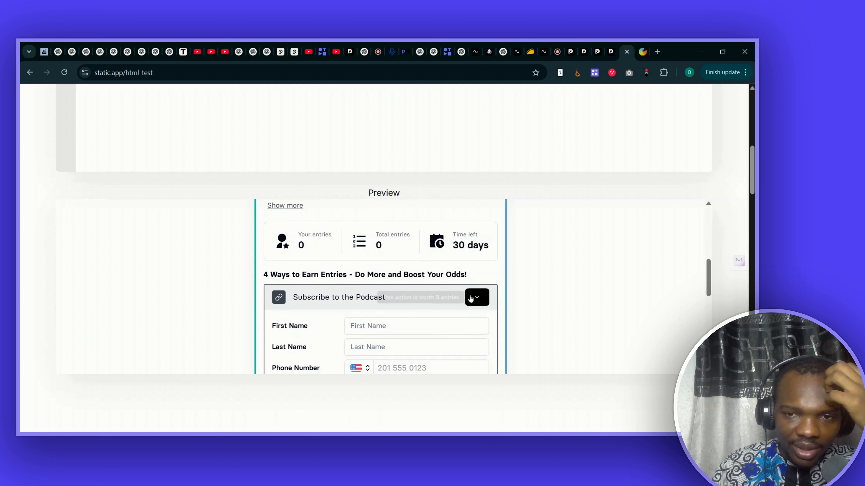
{"action": "scroll", "coordinate": [422, 311], "scroll_direction": "down", "scroll_amount": 3}
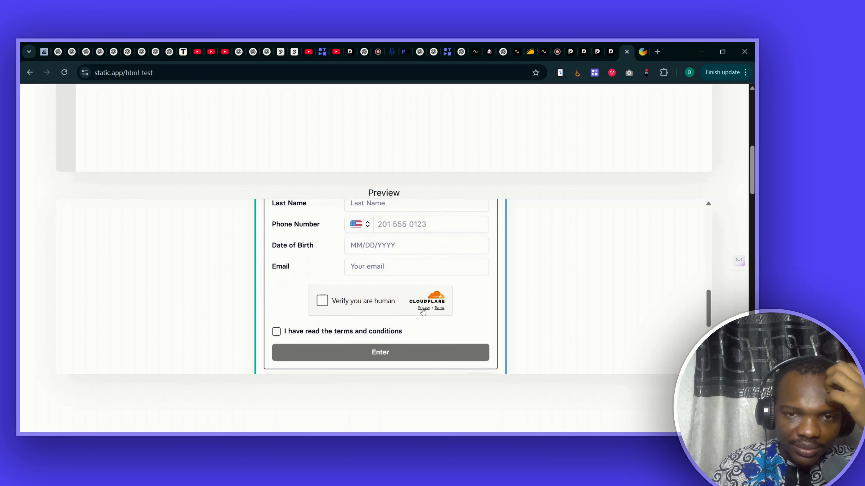
{"action": "scroll", "coordinate": [373, 335], "scroll_direction": "down", "scroll_amount": 4}
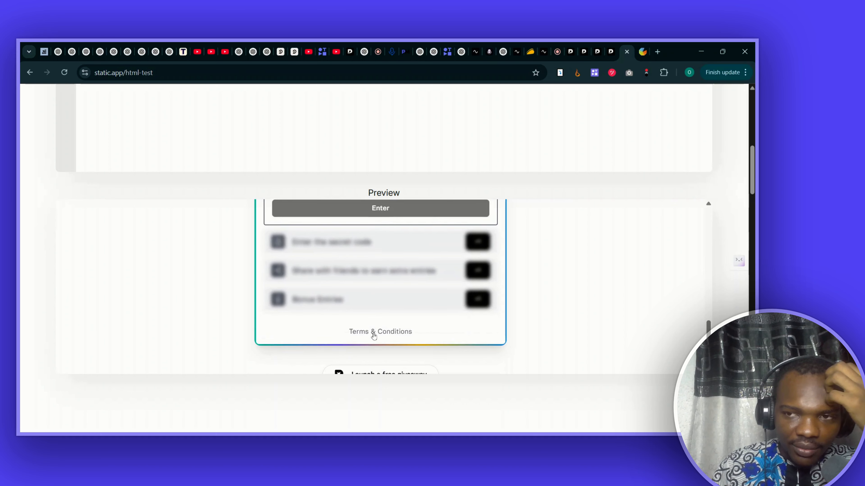
{"action": "scroll", "coordinate": [373, 335], "scroll_direction": "up", "scroll_amount": 10}
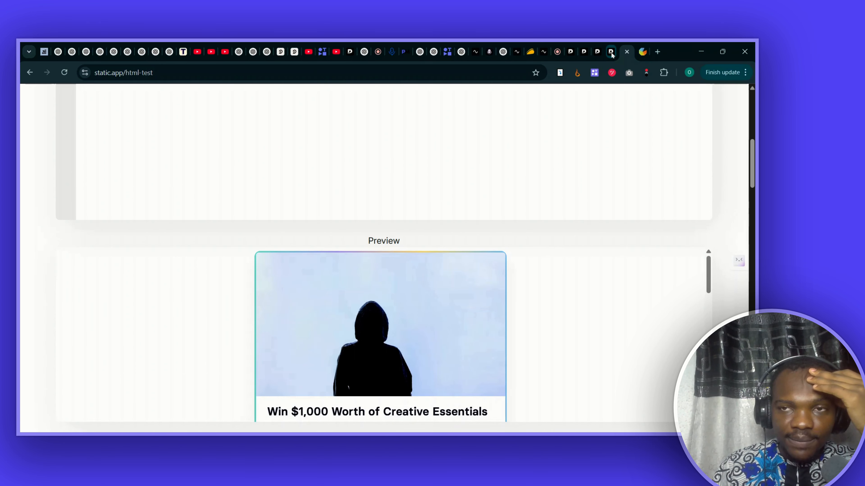
Step: Switch to the giveaway in Promo Amp, open its public competition page from the promotion options, and look through the page
{"action": "left_click", "coordinate": [568, 53]}
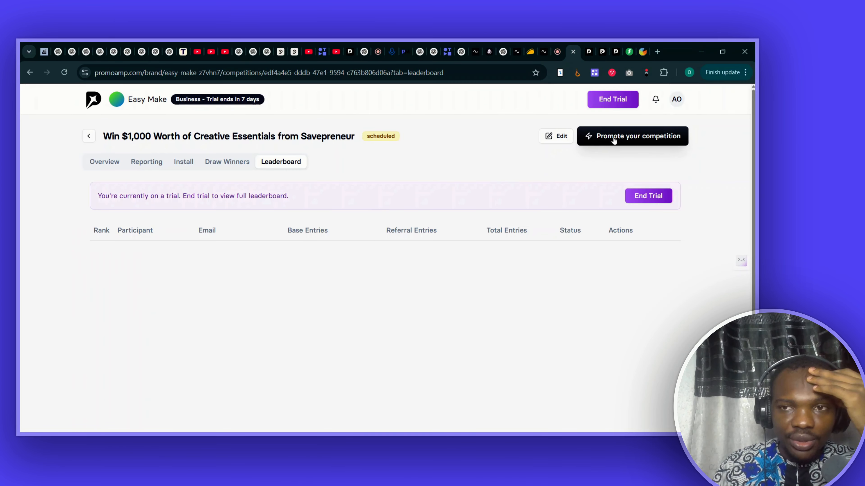
{"action": "left_click", "coordinate": [621, 140]}
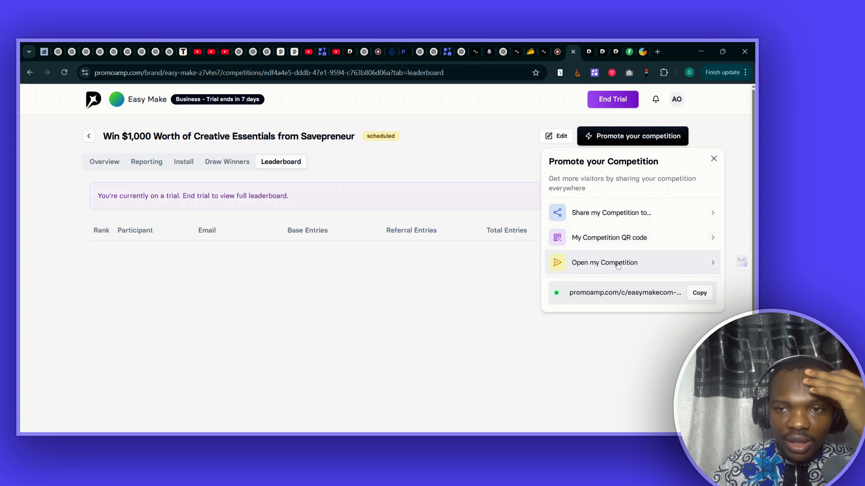
{"action": "left_click", "coordinate": [692, 263]}
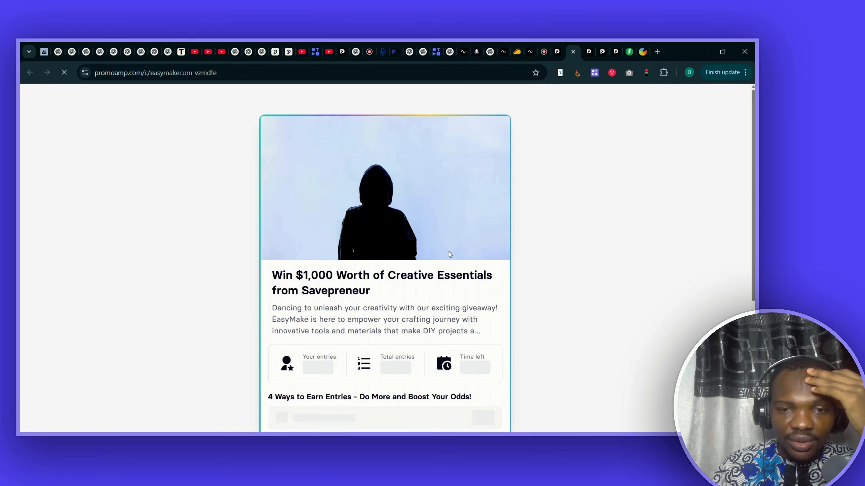
{"action": "scroll", "coordinate": [450, 254], "scroll_direction": "down", "scroll_amount": 5}
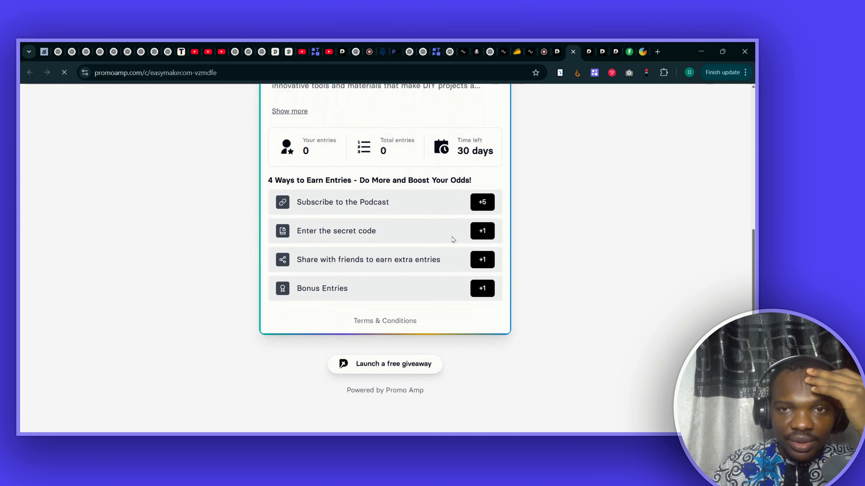
{"action": "scroll", "coordinate": [453, 239], "scroll_direction": "up", "scroll_amount": 6}
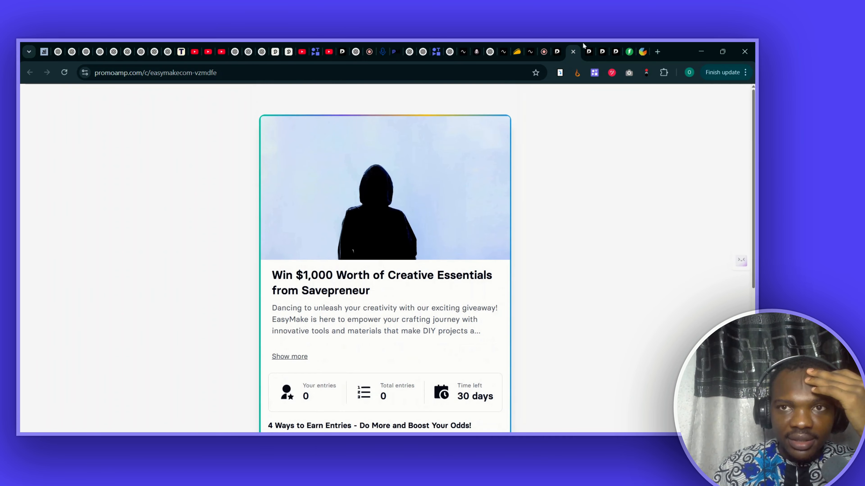
Step: Return to the giveaway's promotion options and view the competition's QR code
{"action": "left_click", "coordinate": [556, 51]}
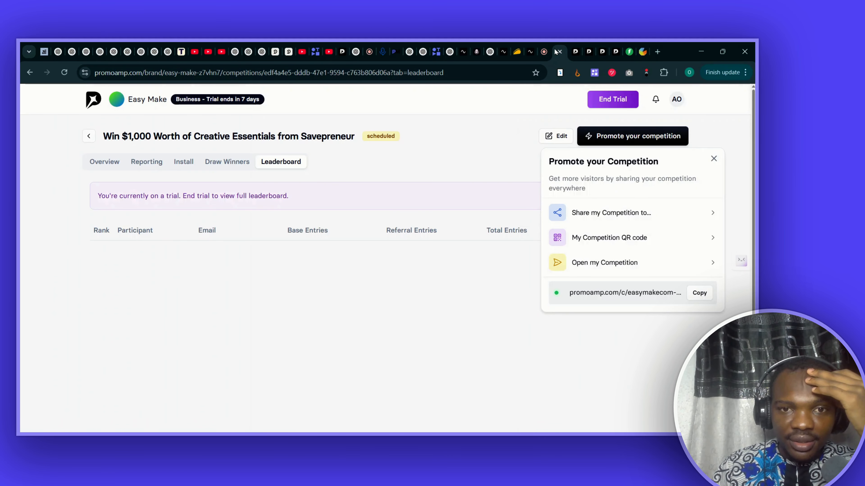
{"action": "left_click", "coordinate": [573, 238]}
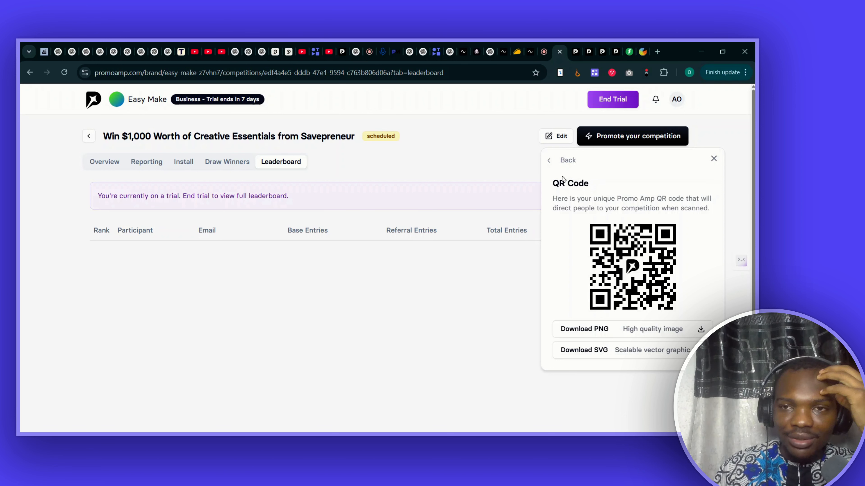
{"action": "left_click", "coordinate": [561, 160]}
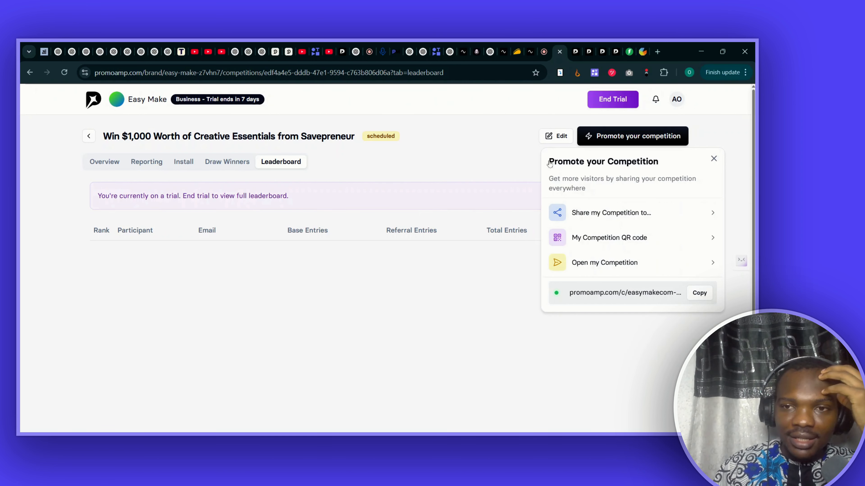
Step: Review the social, messaging and email destinations for sharing the competition, and return to the promotion options
{"action": "left_click", "coordinate": [577, 213]}
{"action": "scroll", "coordinate": [591, 290], "scroll_direction": "down", "scroll_amount": 1}
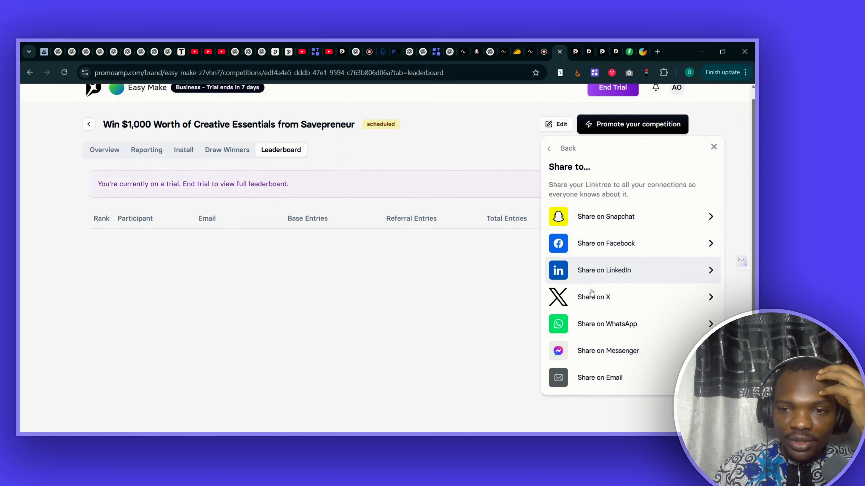
{"action": "scroll", "coordinate": [591, 292], "scroll_direction": "down", "scroll_amount": 2}
{"action": "scroll", "coordinate": [596, 205], "scroll_direction": "up", "scroll_amount": 2}
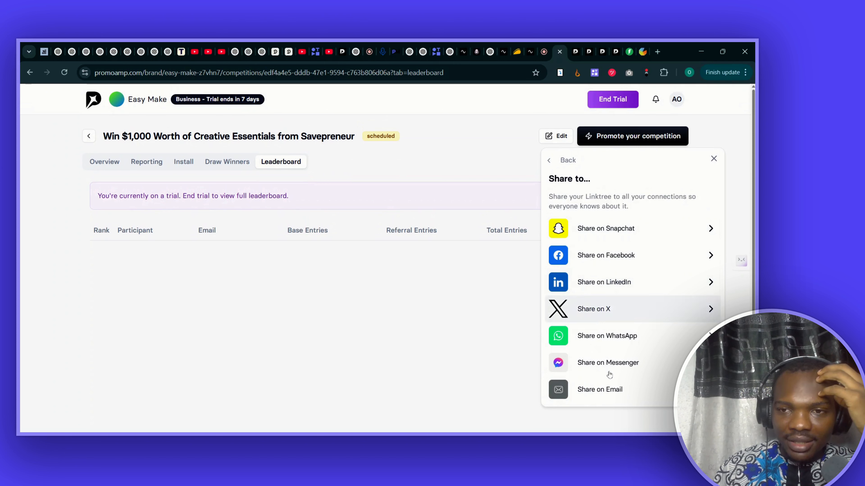
{"action": "scroll", "coordinate": [613, 377], "scroll_direction": "down", "scroll_amount": 2}
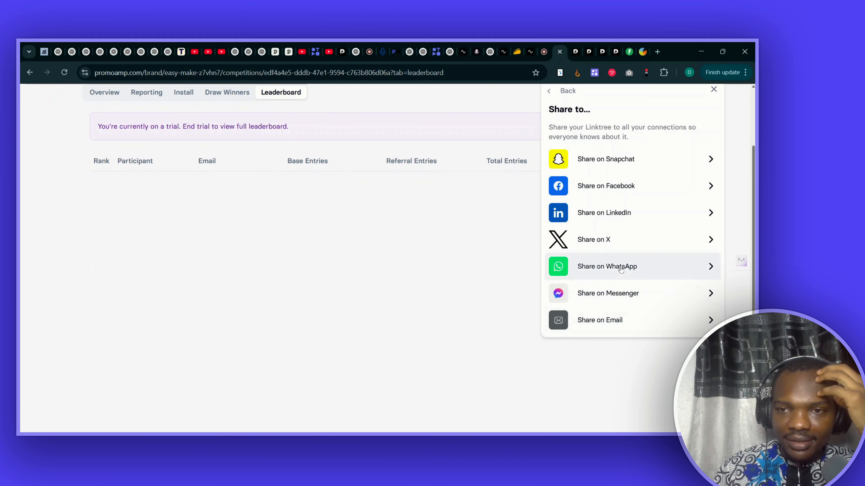
{"action": "scroll", "coordinate": [612, 160], "scroll_direction": "up", "scroll_amount": 2}
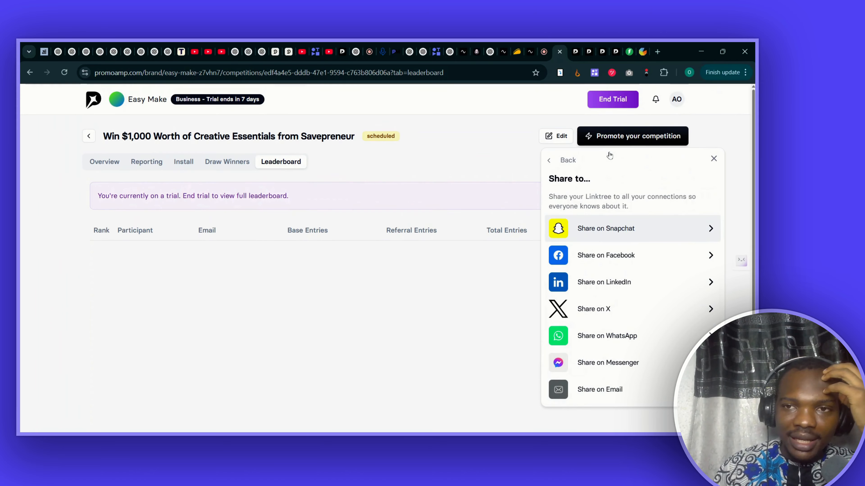
{"action": "left_click", "coordinate": [554, 168]}
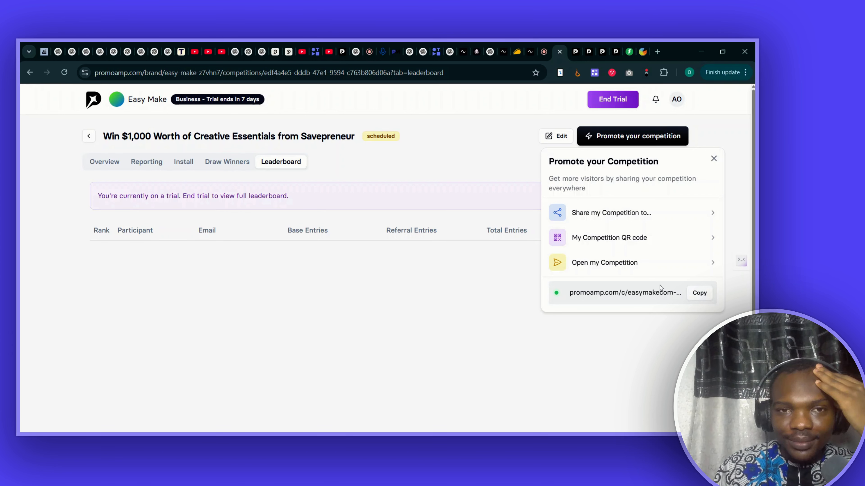
Step: Leave the giveaway's promotion options, return to the brand's giveaways, and browse the available giveaway templates
{"action": "left_click", "coordinate": [501, 291]}
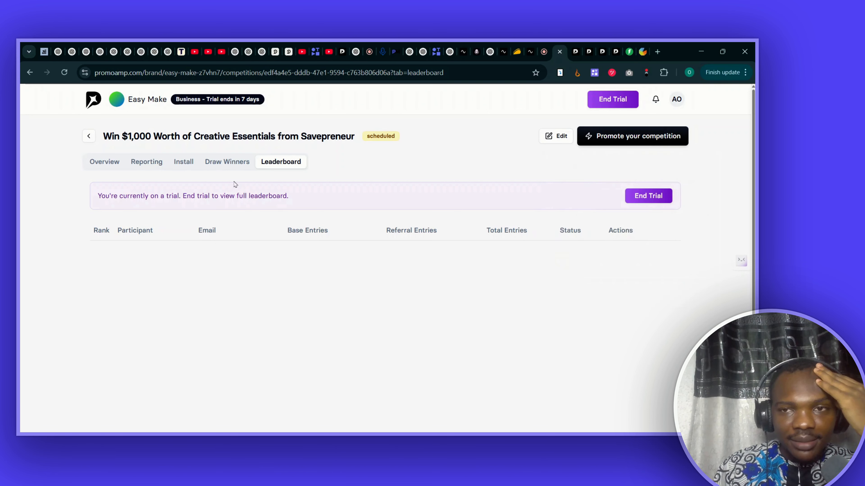
{"action": "left_click", "coordinate": [89, 137]}
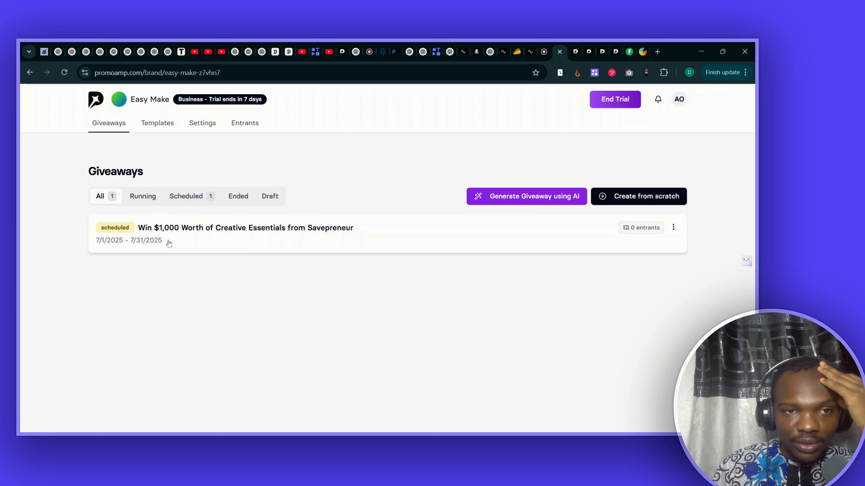
{"action": "left_click", "coordinate": [166, 124]}
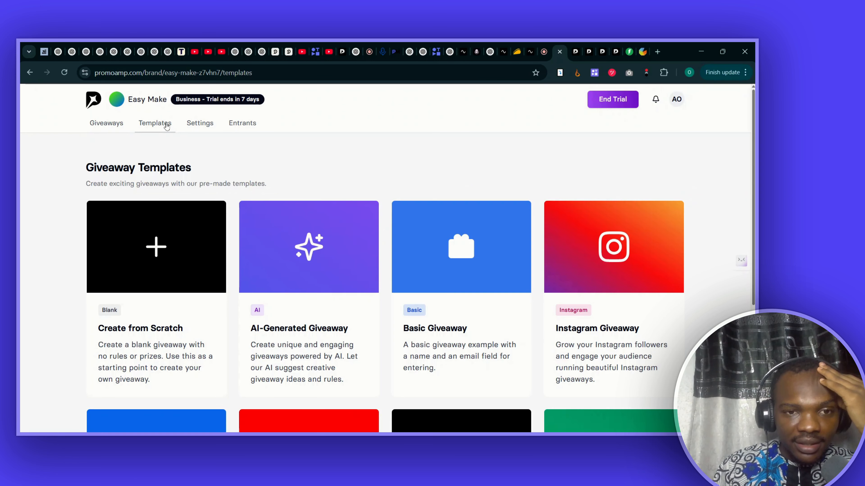
{"action": "scroll", "coordinate": [227, 259], "scroll_direction": "down", "scroll_amount": 3}
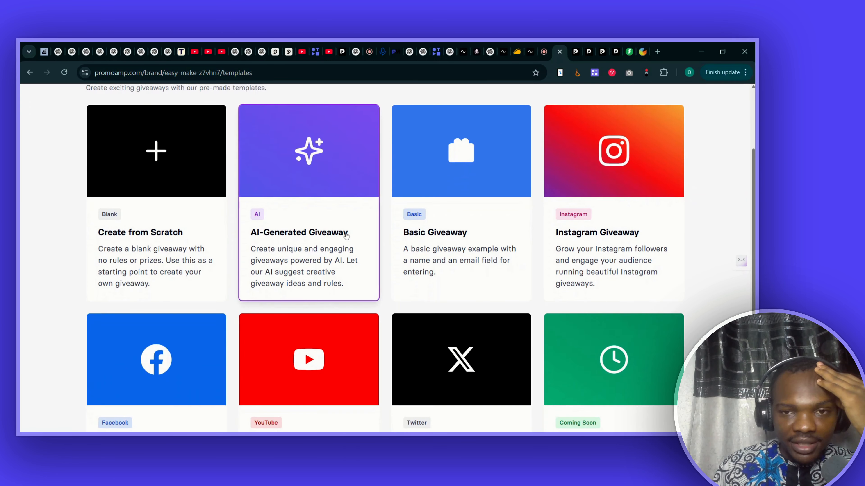
{"action": "scroll", "coordinate": [600, 224], "scroll_direction": "down", "scroll_amount": 3}
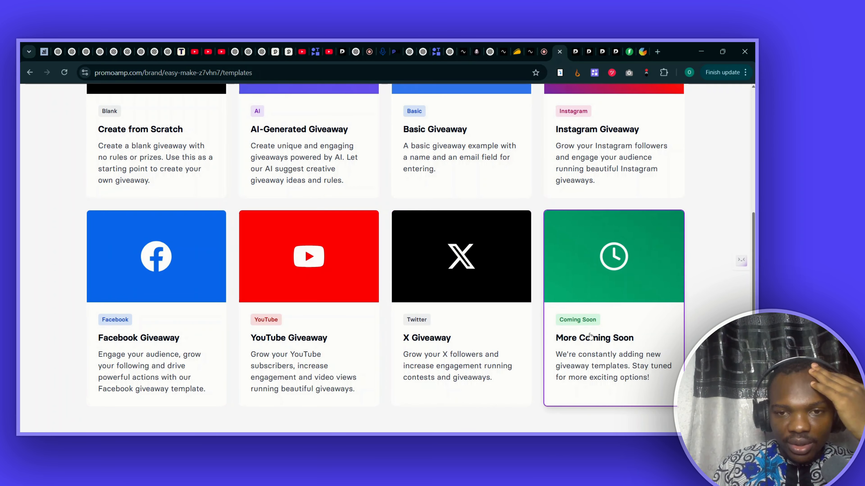
{"action": "scroll", "coordinate": [485, 337], "scroll_direction": "up", "scroll_amount": 5}
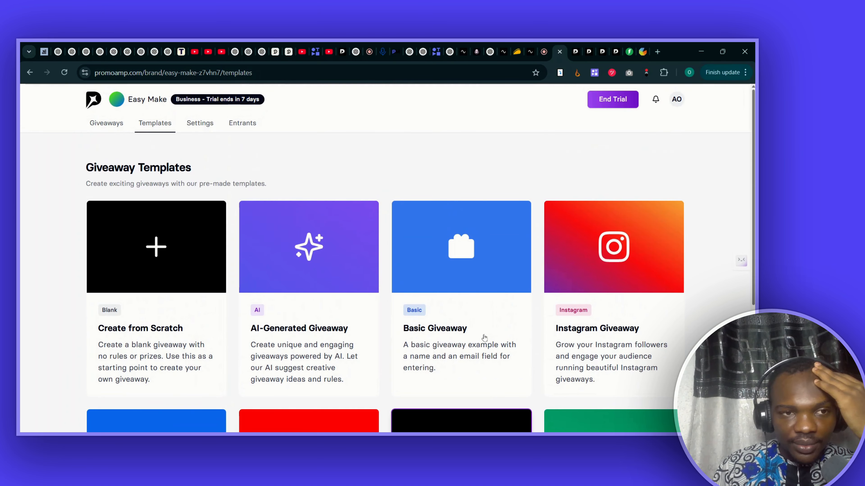
{"action": "scroll", "coordinate": [485, 336], "scroll_direction": "down", "scroll_amount": 3}
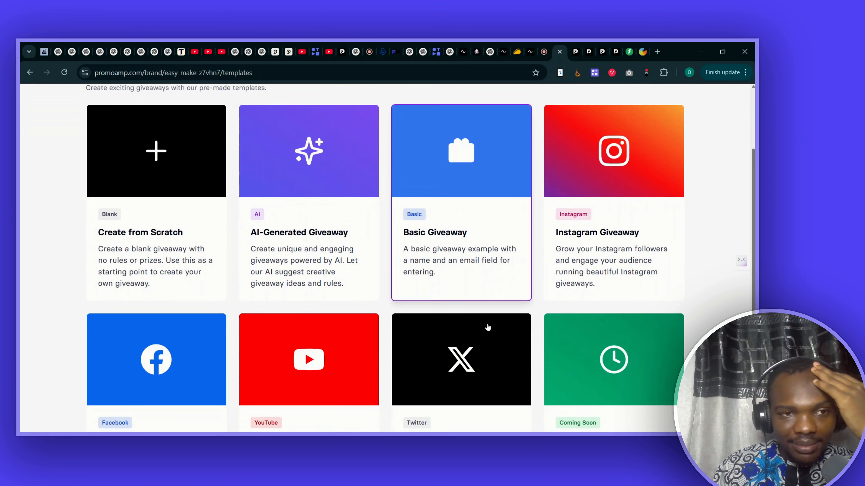
{"action": "scroll", "coordinate": [486, 328], "scroll_direction": "down", "scroll_amount": 3}
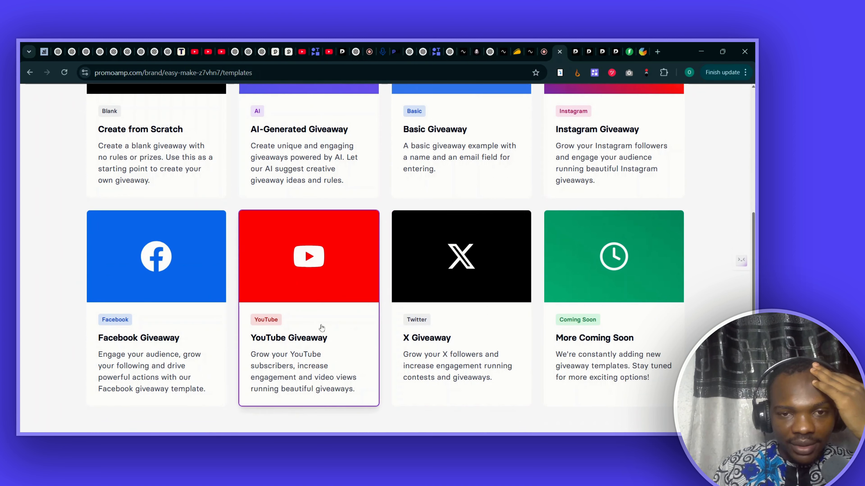
Step: Preview the YouTube Giveaway template, inspect its mailing list entry form, and close the preview without using the template
{"action": "left_click", "coordinate": [321, 328]}
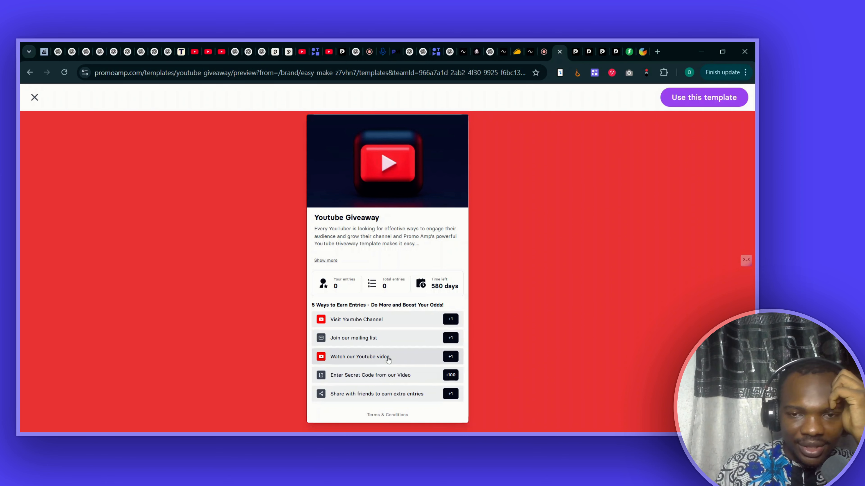
{"action": "scroll", "coordinate": [398, 355], "scroll_direction": "up", "scroll_amount": 4}
{"action": "scroll", "coordinate": [378, 294], "scroll_direction": "down", "scroll_amount": 4}
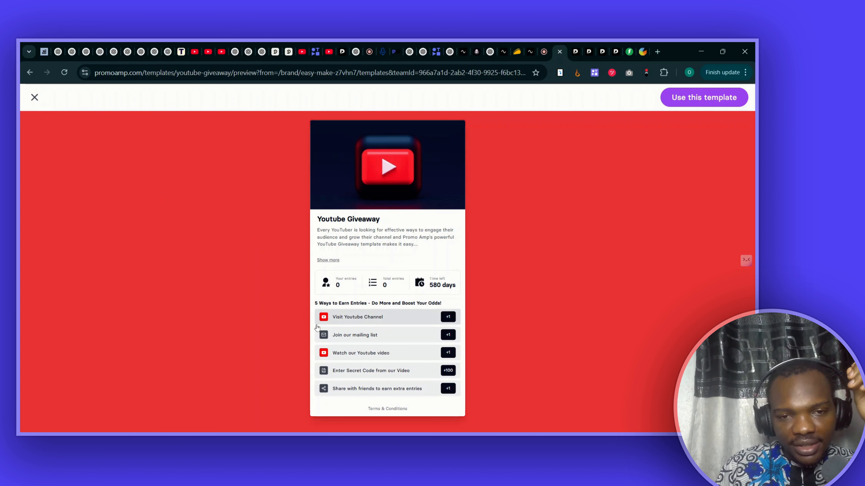
{"action": "left_click", "coordinate": [333, 335]}
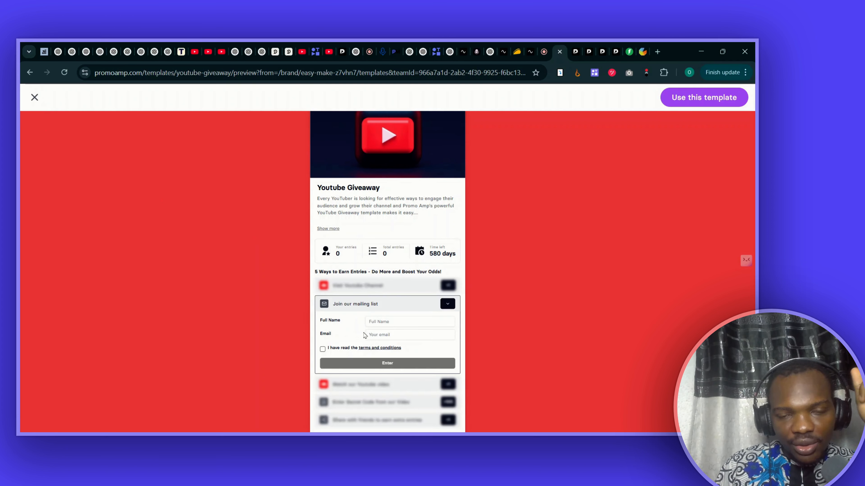
{"action": "left_click", "coordinate": [374, 320]}
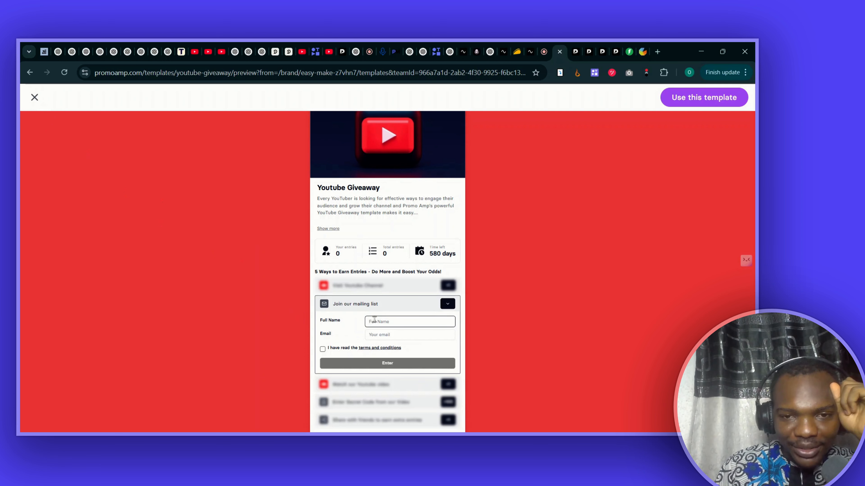
{"action": "left_click", "coordinate": [354, 324]}
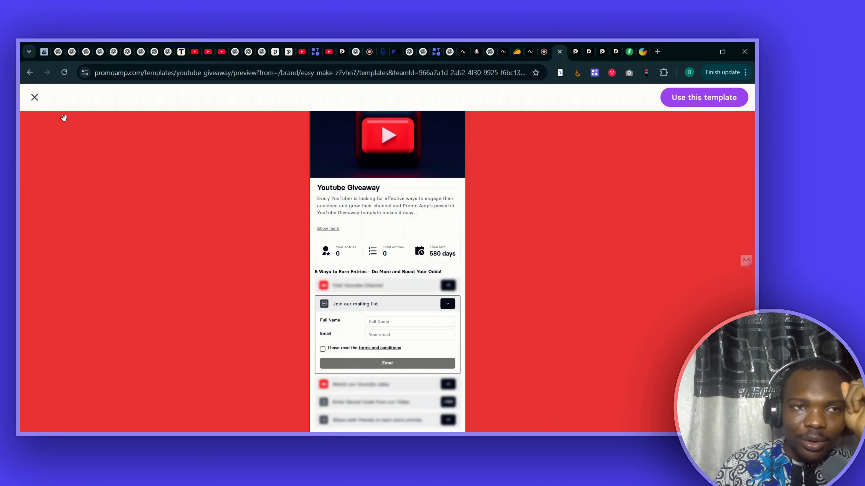
{"action": "left_click", "coordinate": [35, 98]}
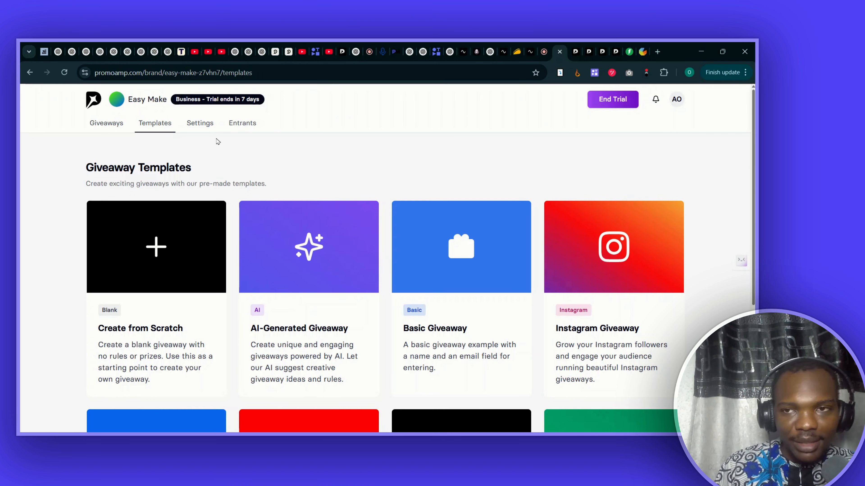
Step: Review the brand's general settings, including its name, slug, domain and logo
{"action": "left_click", "coordinate": [200, 126]}
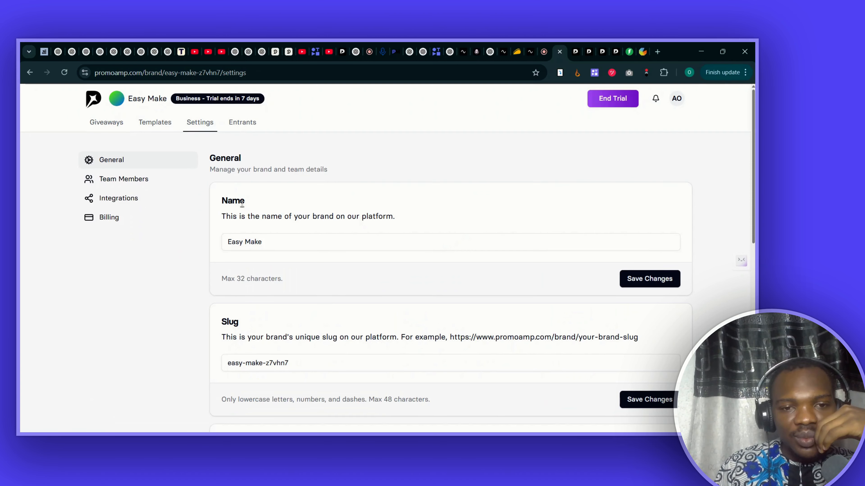
{"action": "scroll", "coordinate": [242, 204], "scroll_direction": "down", "scroll_amount": 4}
{"action": "scroll", "coordinate": [243, 206], "scroll_direction": "down", "scroll_amount": 4}
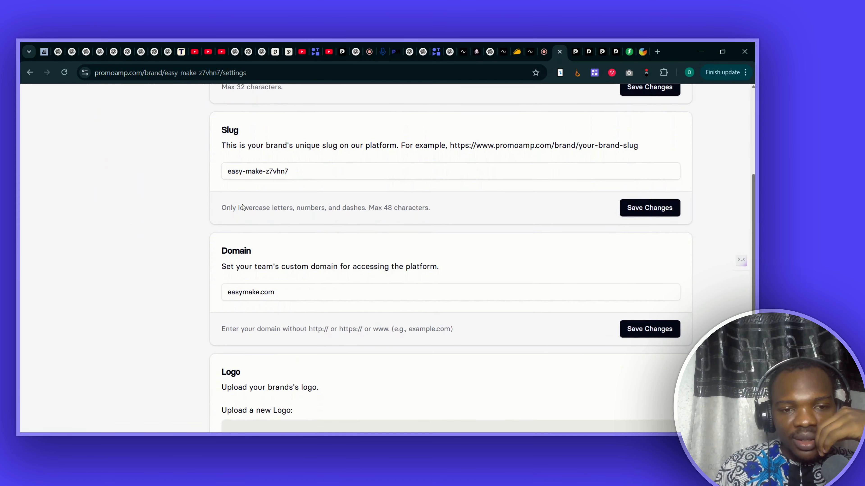
Step: Open the brand's integrations settings and look through the full list of tools that can be connected
{"action": "scroll", "coordinate": [244, 207], "scroll_direction": "down", "scroll_amount": 2}
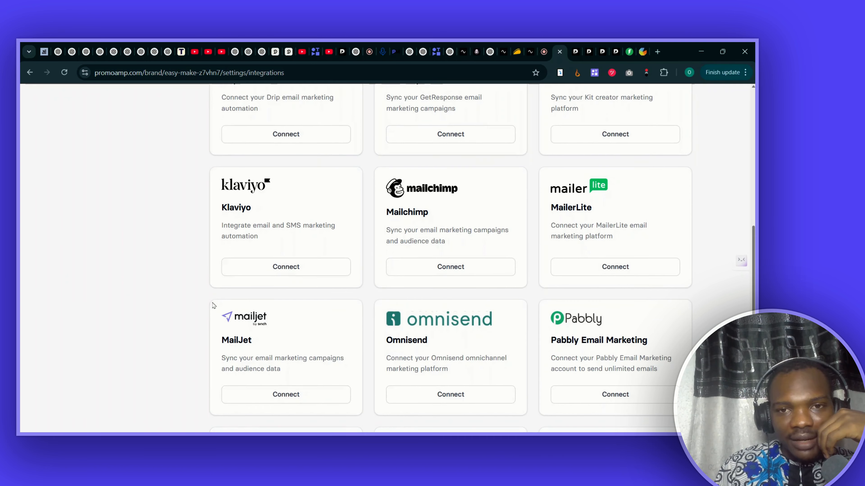
{"action": "scroll", "coordinate": [214, 306], "scroll_direction": "down", "scroll_amount": 5}
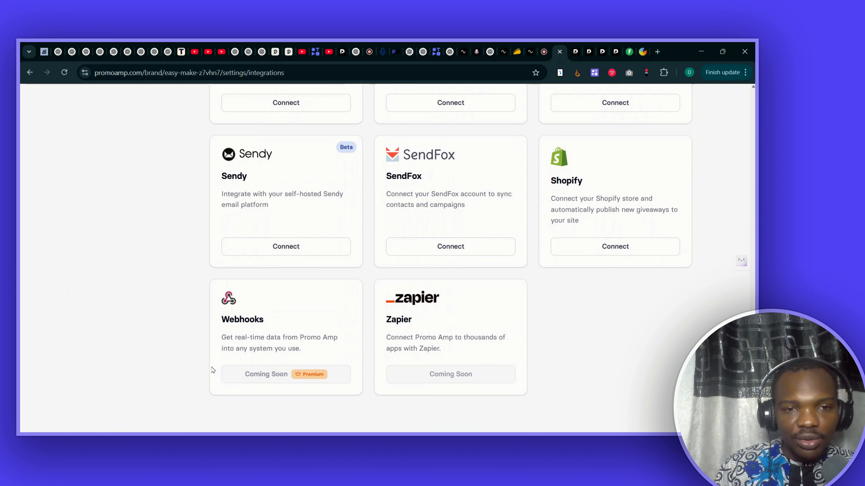
{"action": "scroll", "coordinate": [319, 294], "scroll_direction": "up", "scroll_amount": 15}
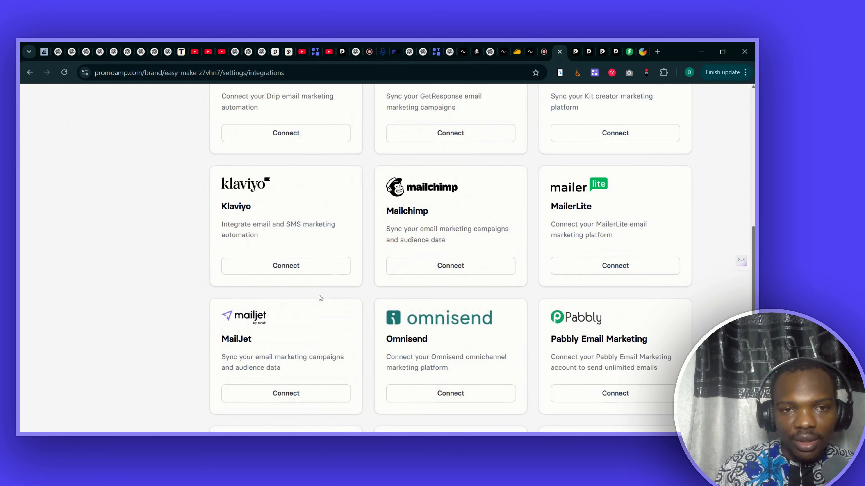
{"action": "scroll", "coordinate": [320, 297], "scroll_direction": "up", "scroll_amount": 3}
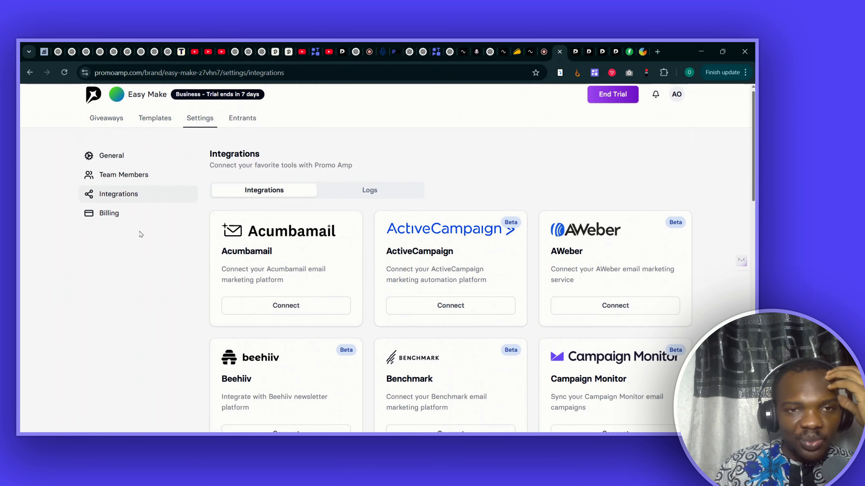
Step: View the list of users who entered the competitions, revisit the general brand settings, and go back to the entrants
{"action": "left_click", "coordinate": [243, 118]}
{"action": "left_click", "coordinate": [205, 123]}
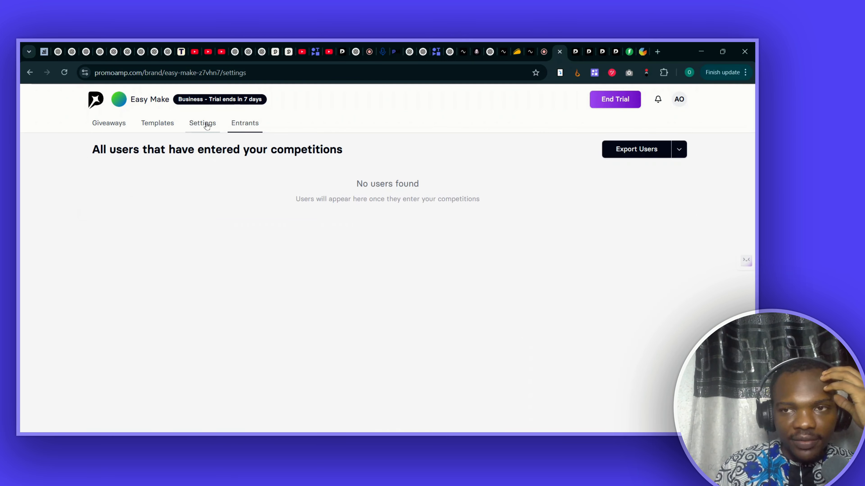
{"action": "left_click", "coordinate": [242, 127]}
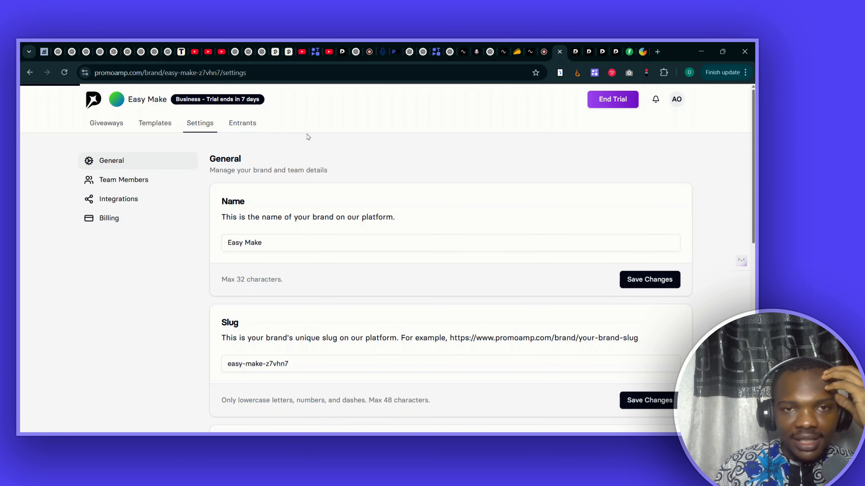